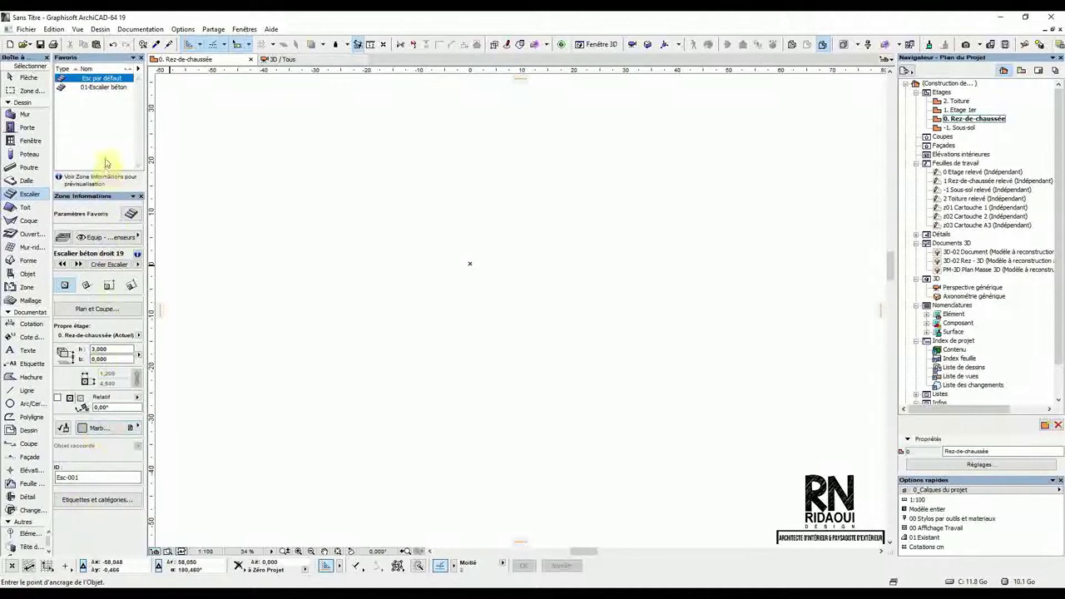
Step: Collapse the favourites palette and open the default settings of the Stair tool
left_click(131, 59)
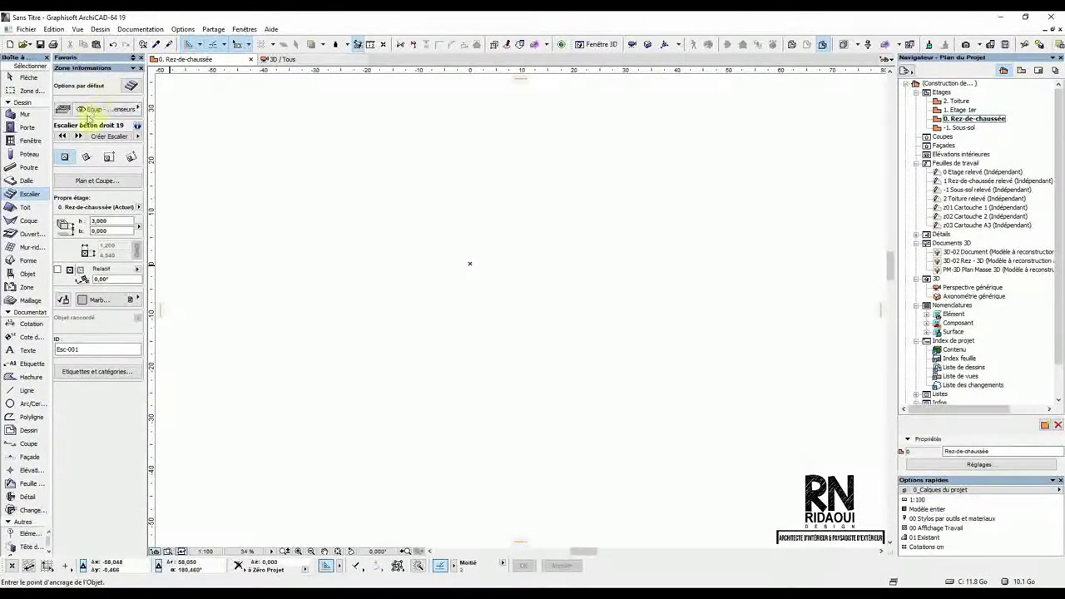
left_click(131, 86)
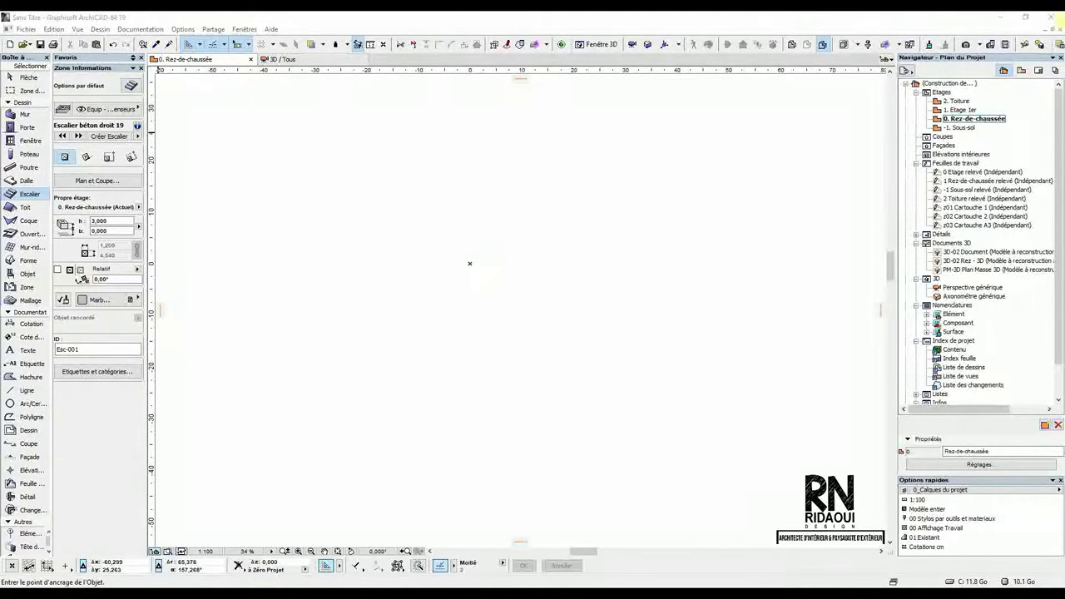
left_click_drag(613, 79, 450, 54)
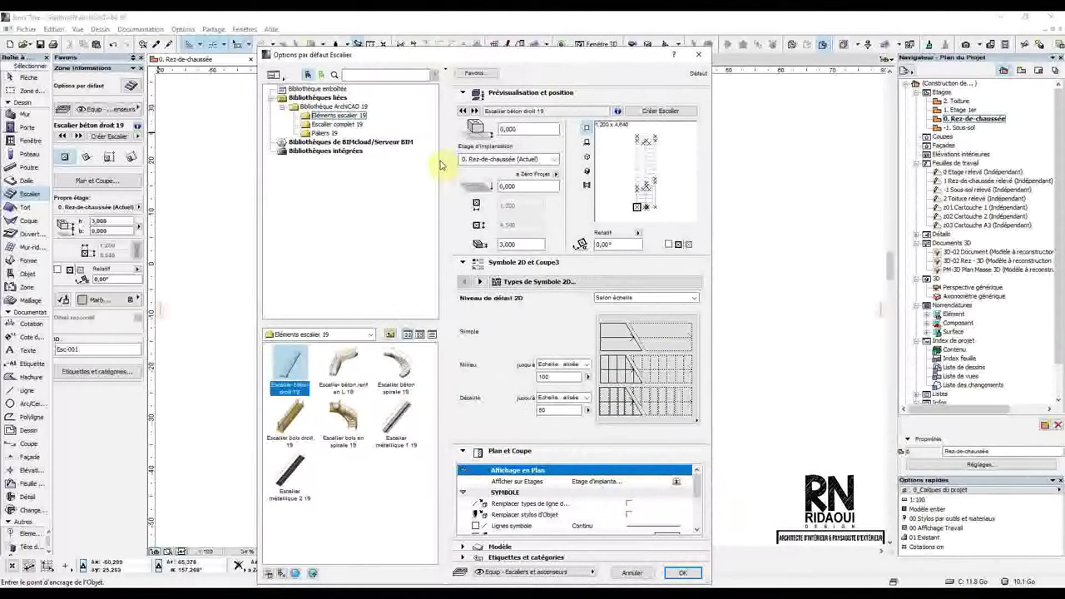
left_click_drag(518, 60, 506, 49)
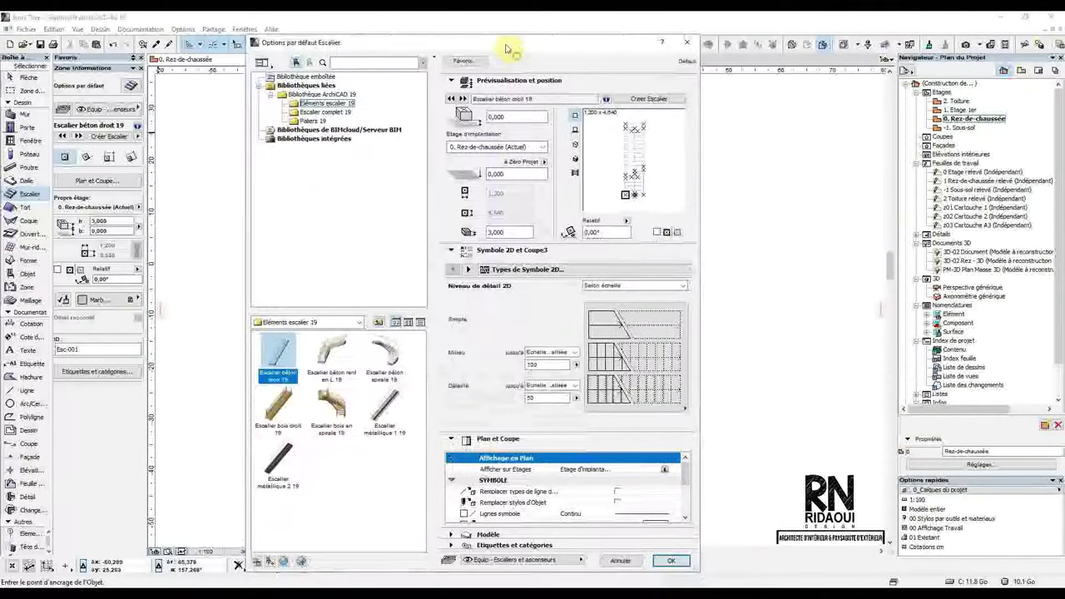
Step: Examine the stair library folders Eléments escalier 19, Escalier complet 19 and Paliers 19
left_click(258, 85)
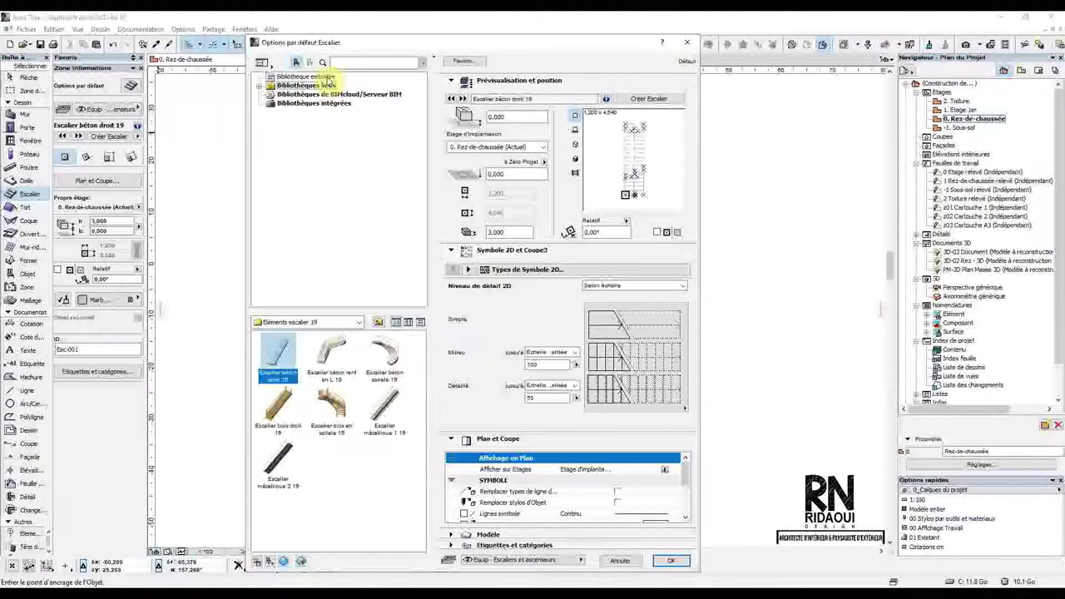
left_click(258, 86)
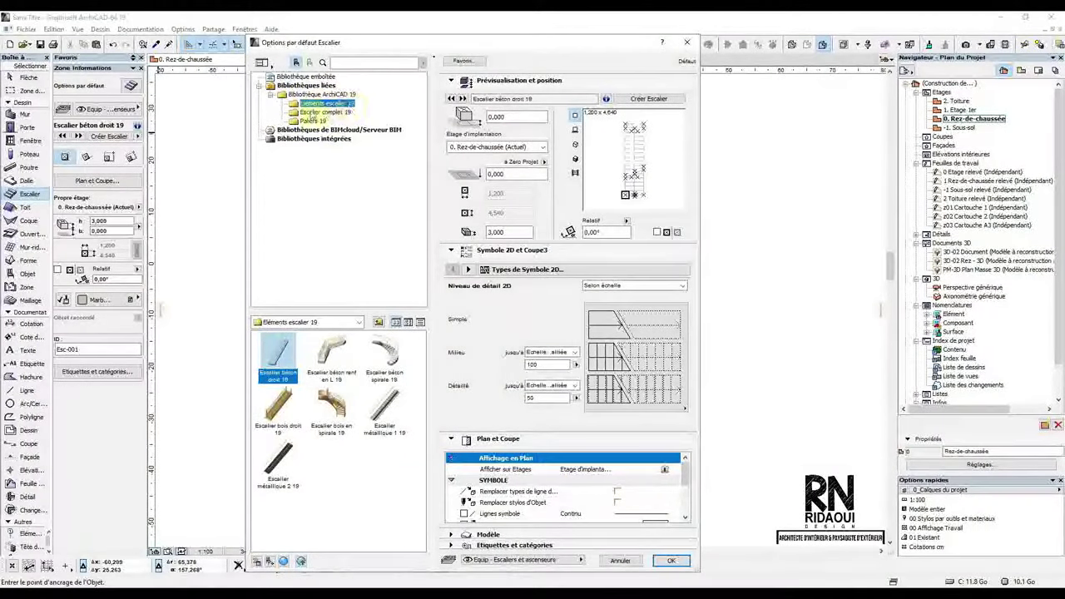
left_click(326, 112)
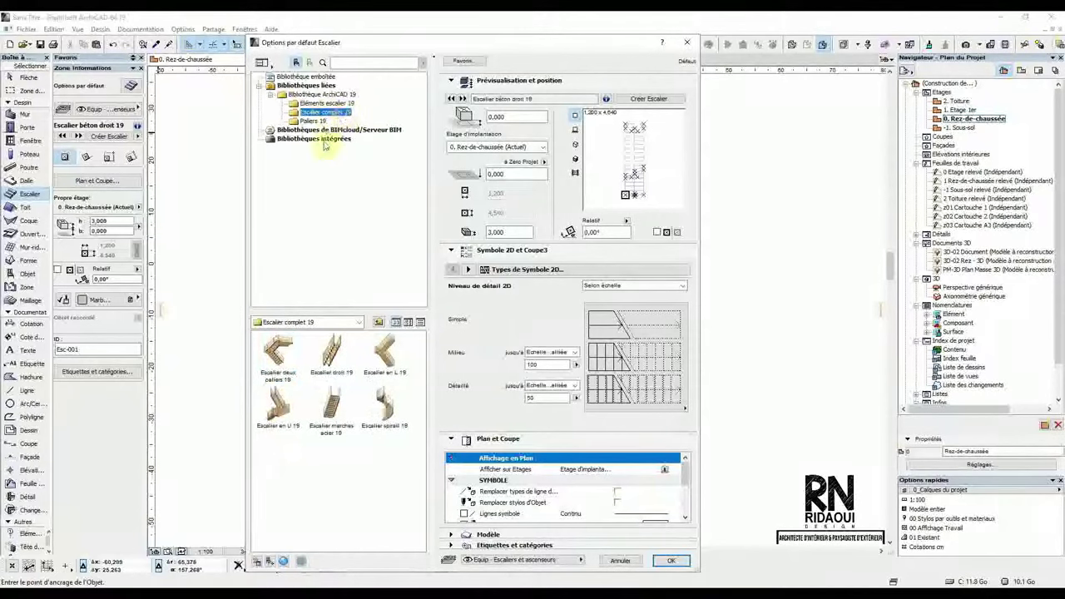
left_click(323, 103)
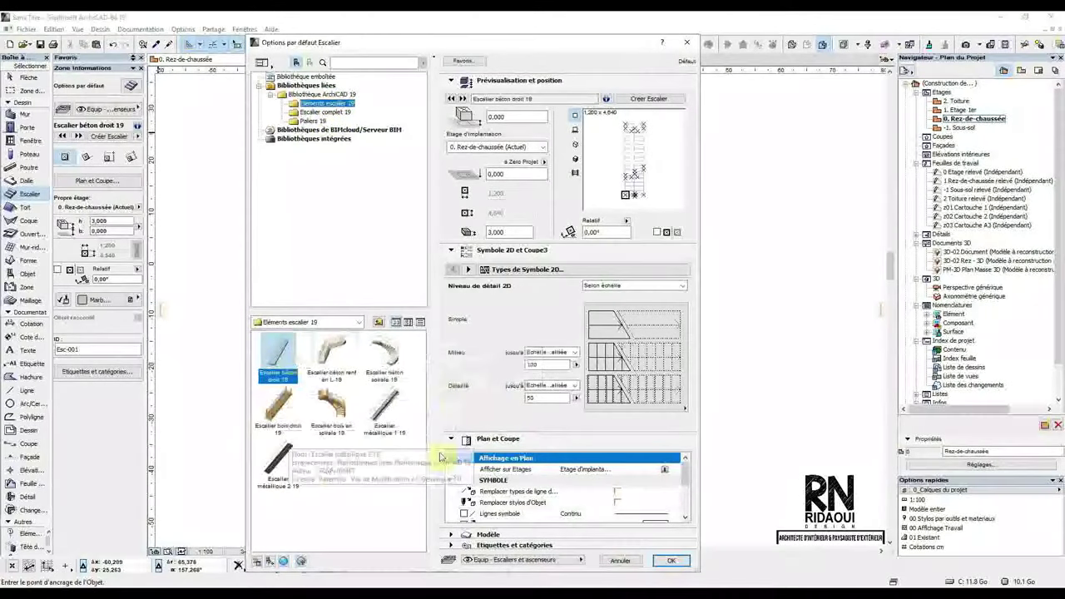
left_click(317, 113)
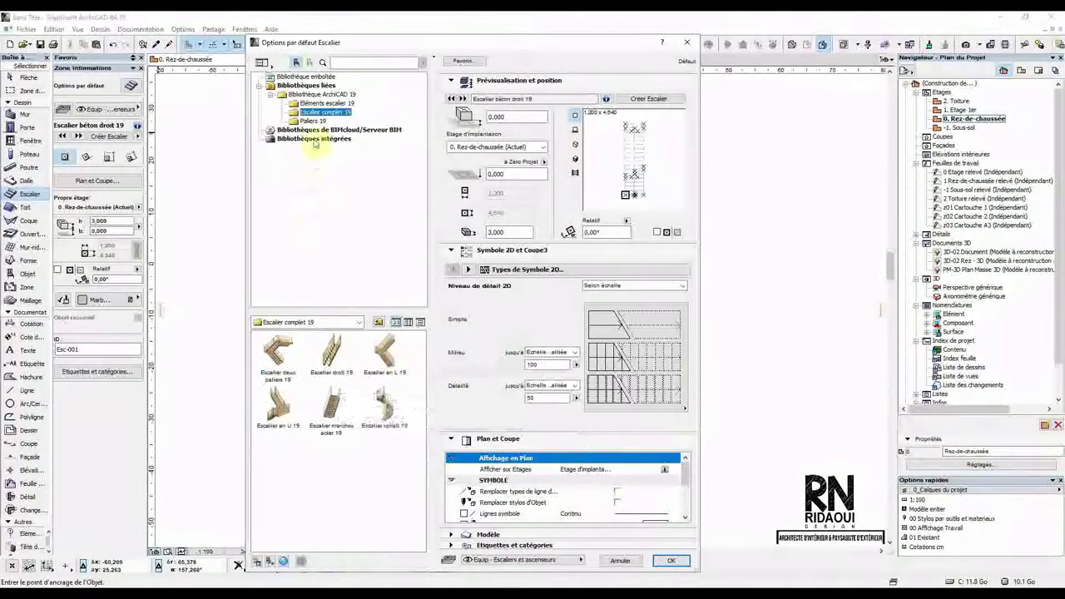
left_click(312, 122)
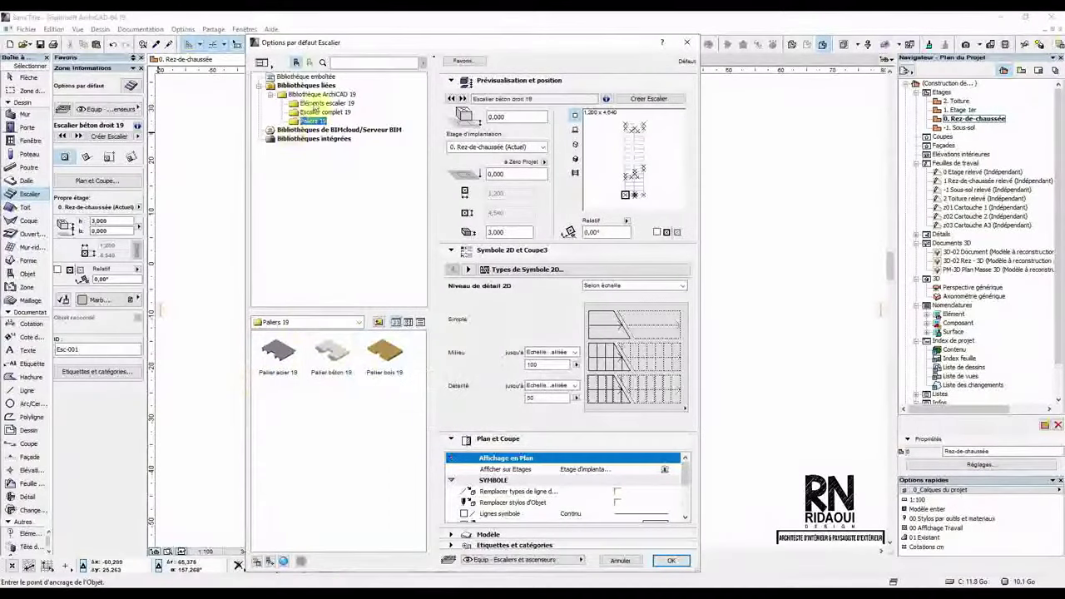
left_click(320, 103)
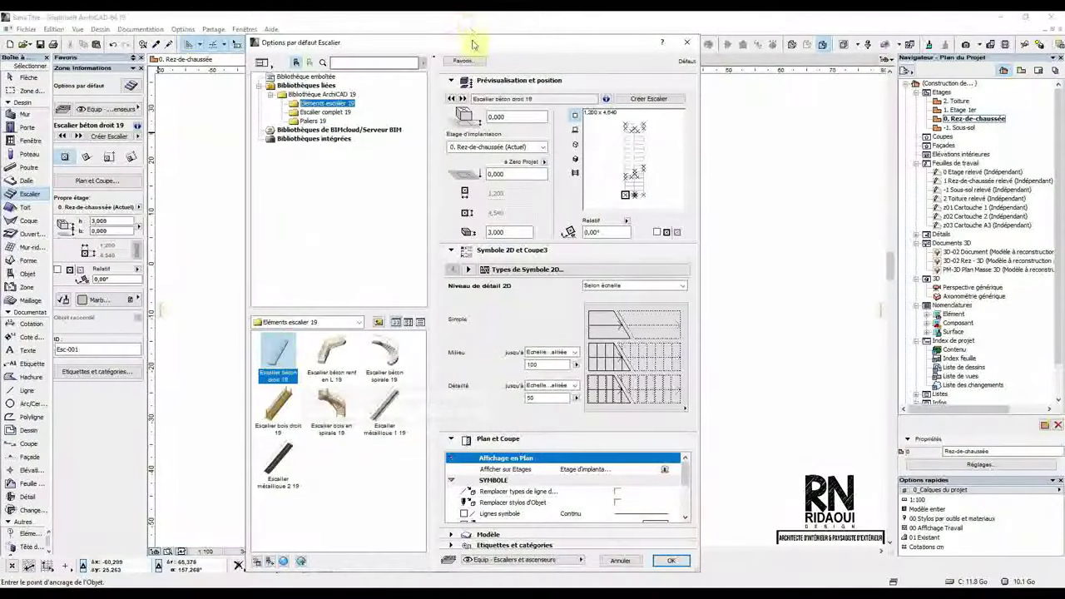
Step: Accept the Escalier béton droit 19 defaults and place a straight concrete stair on the ground floor plan
left_click_drag(473, 42, 497, 22)
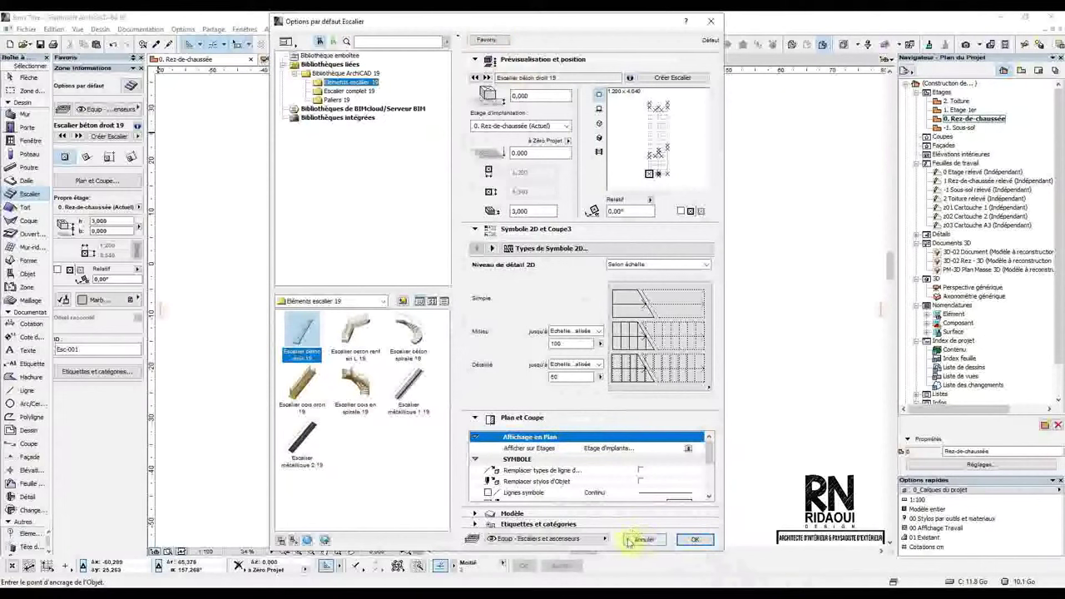
left_click(694, 540)
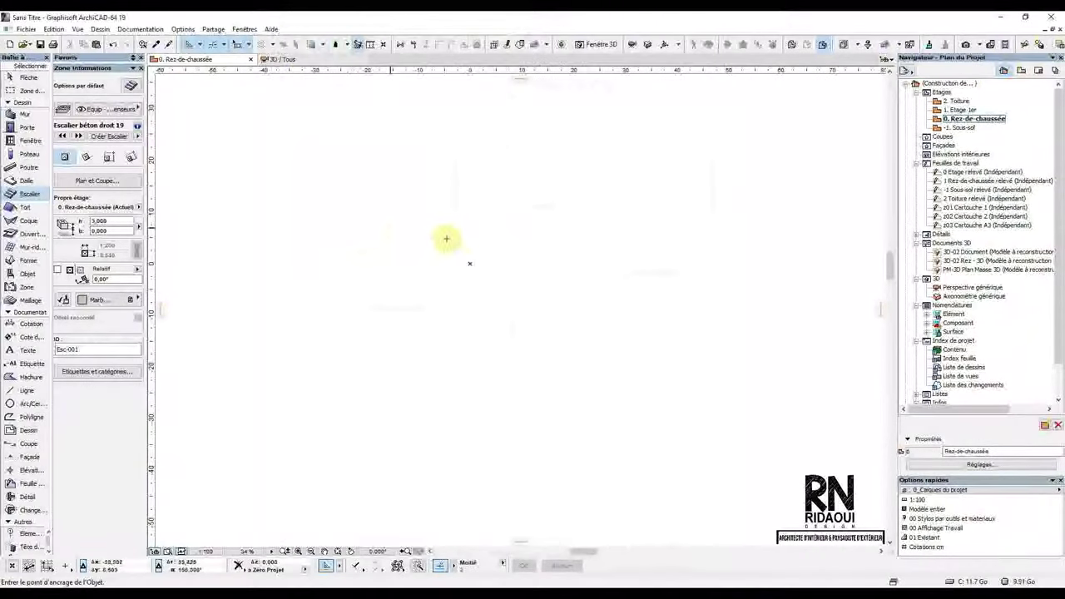
scroll(462, 233, "up", 6)
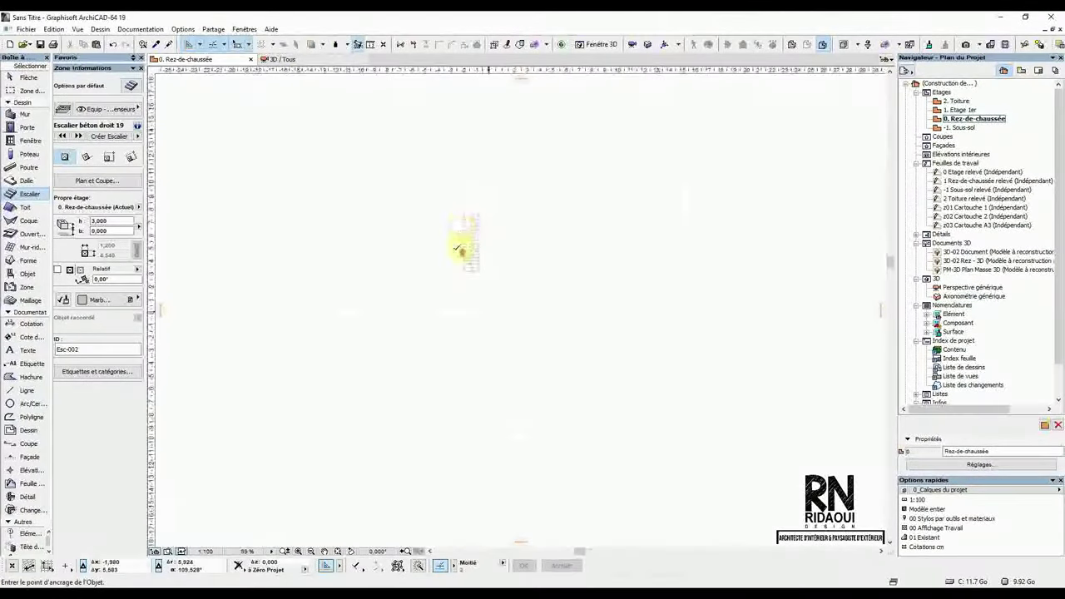
left_click(395, 388)
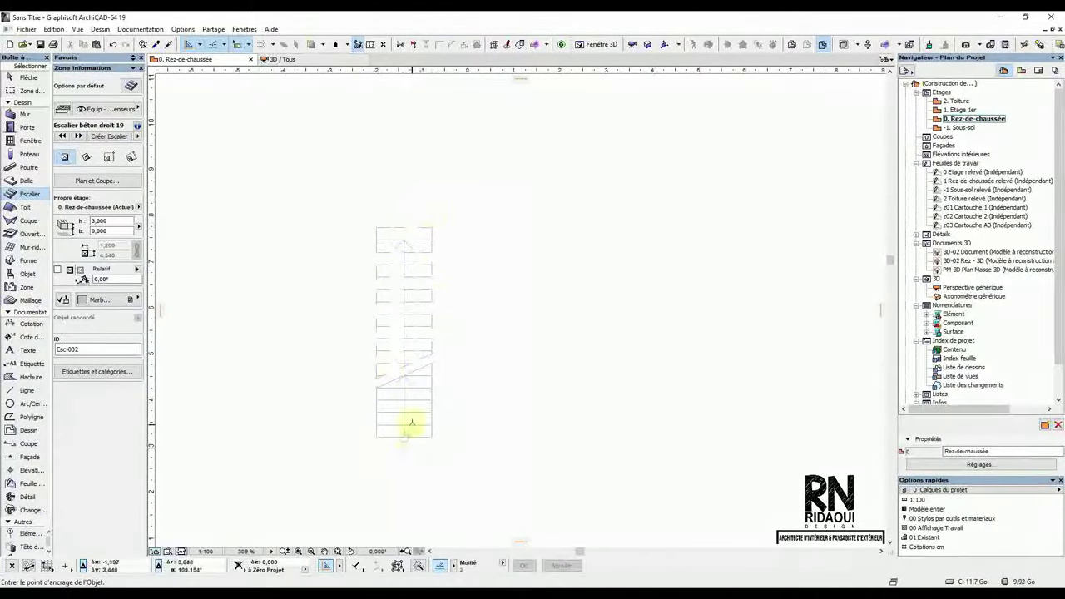
Step: Examine the straight stair in the 3D view from several angles
left_click(297, 62)
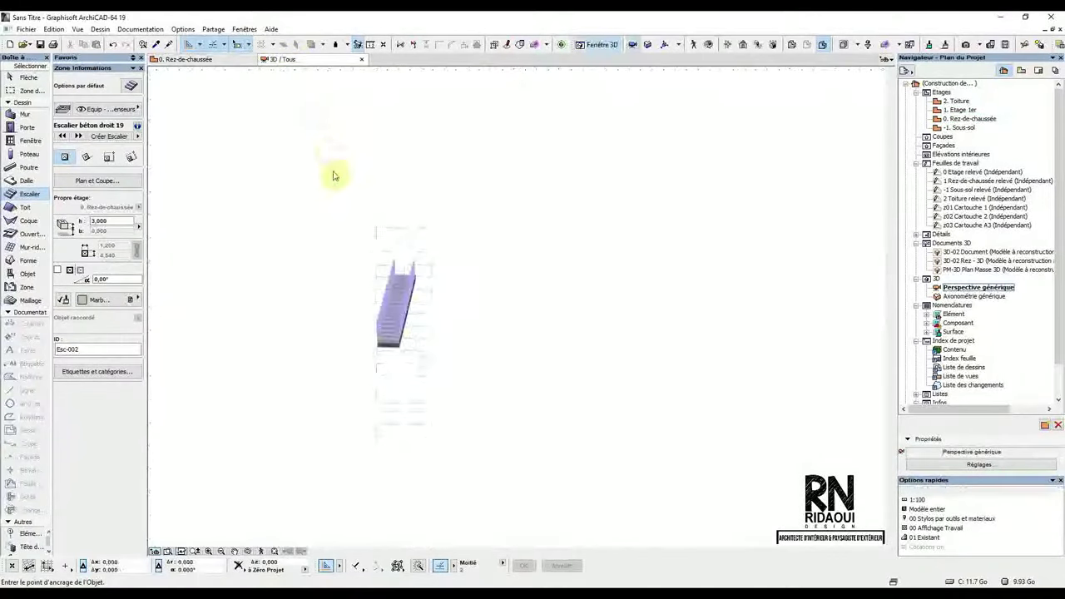
middle_click_drag(395, 304, 442, 295, "shift")
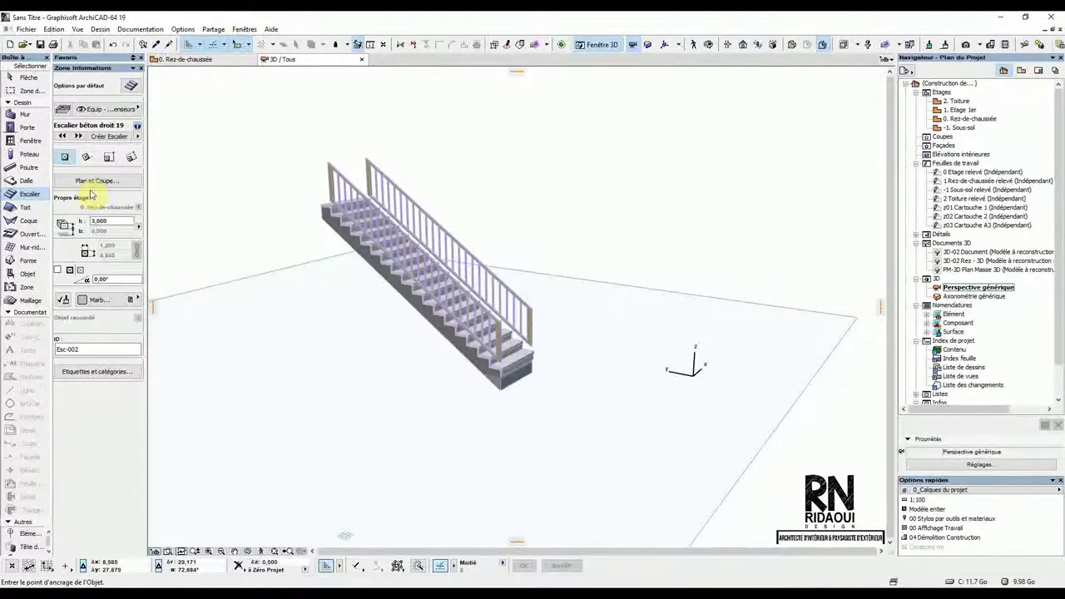
middle_click_drag(494, 281, 261, 174, "shift")
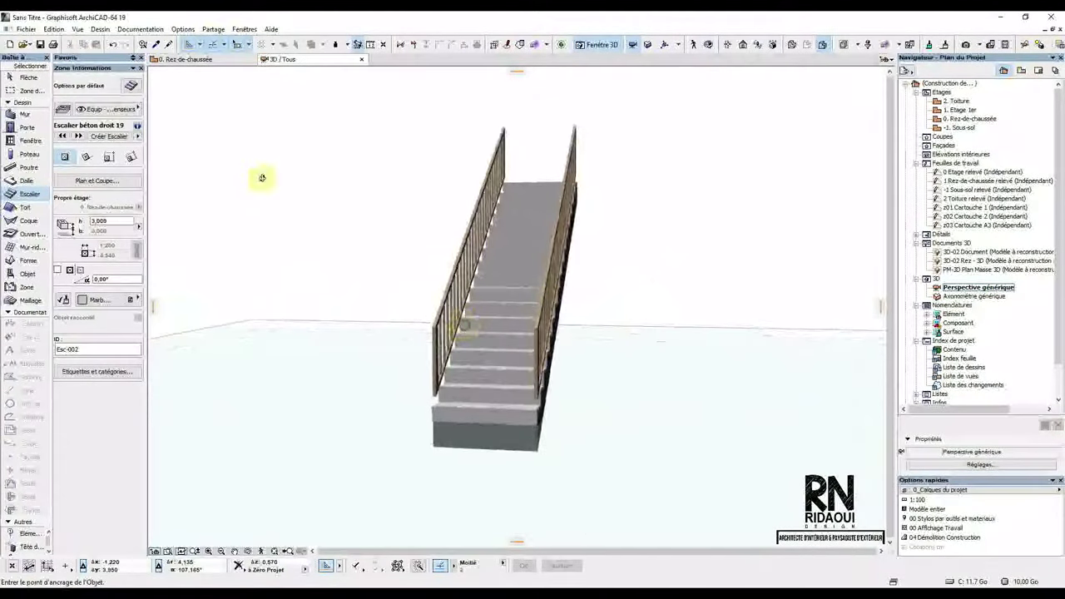
Step: In the ground floor plan, draw a section line about 6.5 m long lengthwise through the middle of the stair
left_click(200, 64)
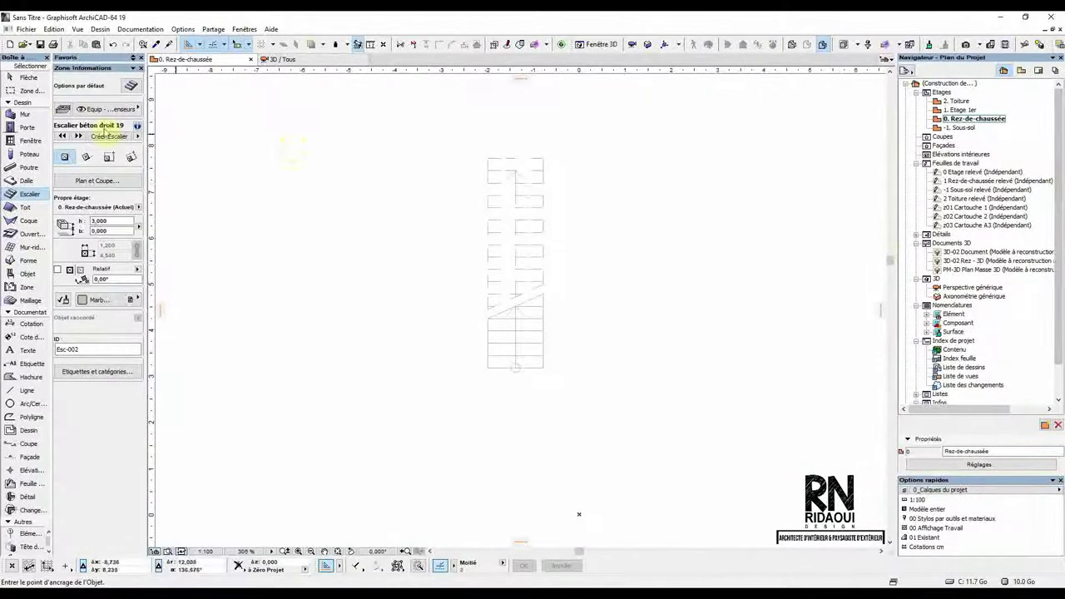
left_click(28, 445)
left_click(516, 137)
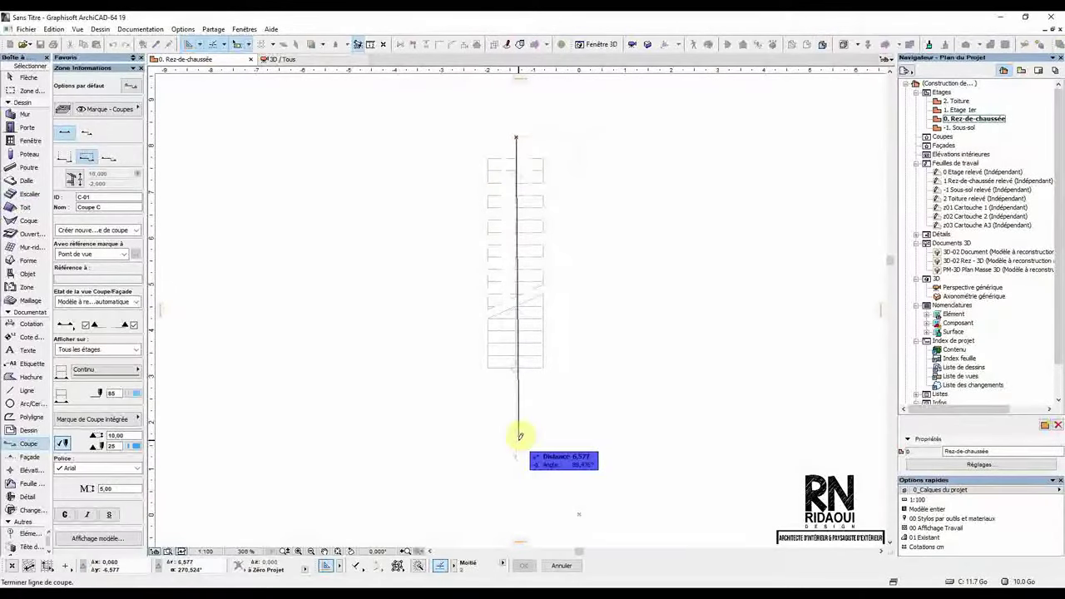
left_click(516, 431)
left_click(604, 308)
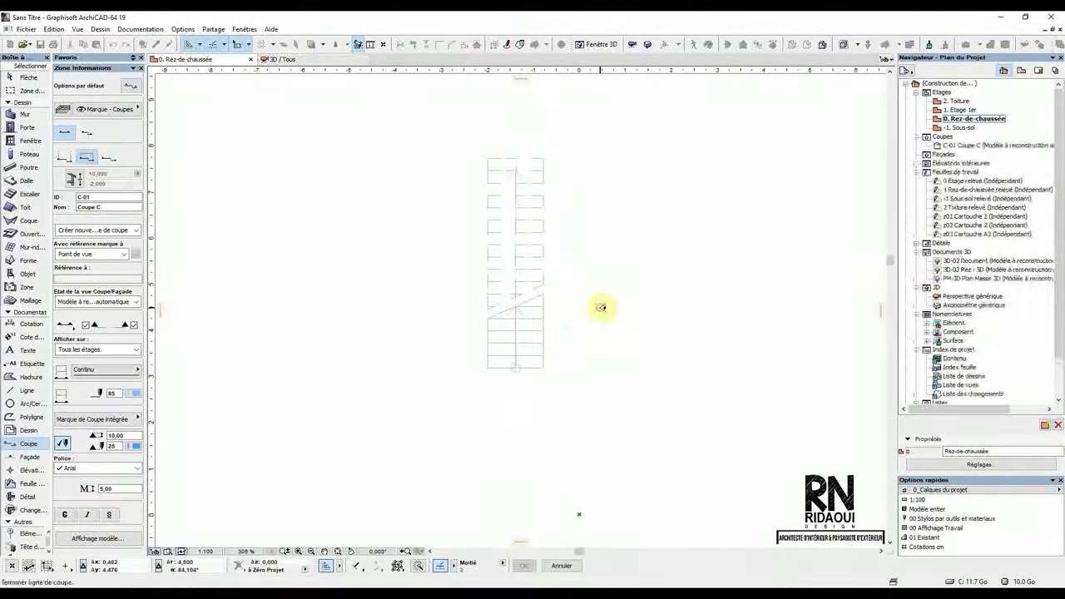
Step: Select the new section line and open its section view C-01 Coupe C
left_click(25, 77)
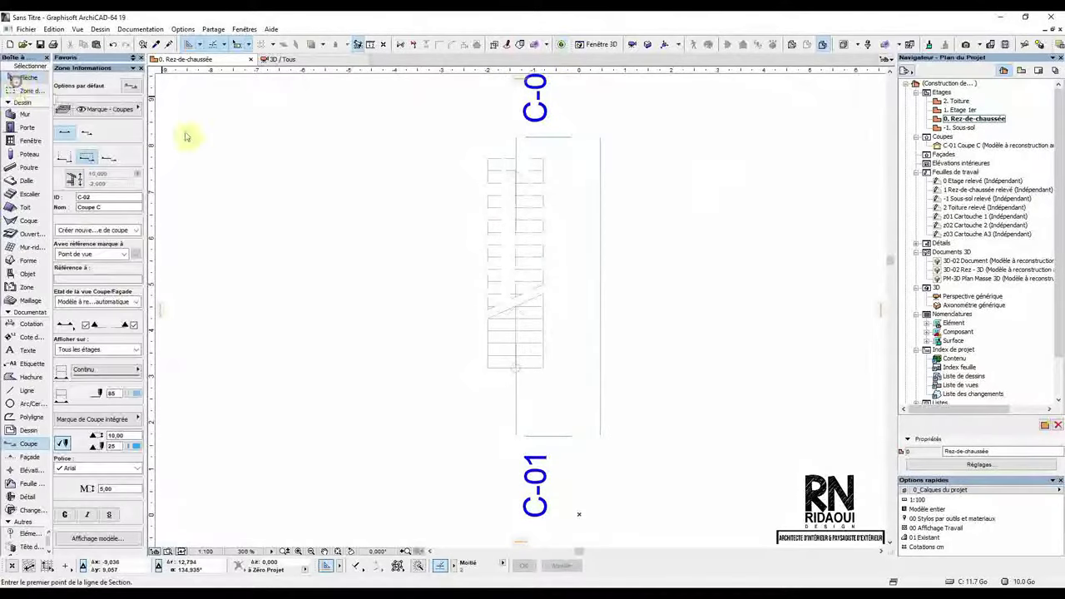
left_click(556, 137)
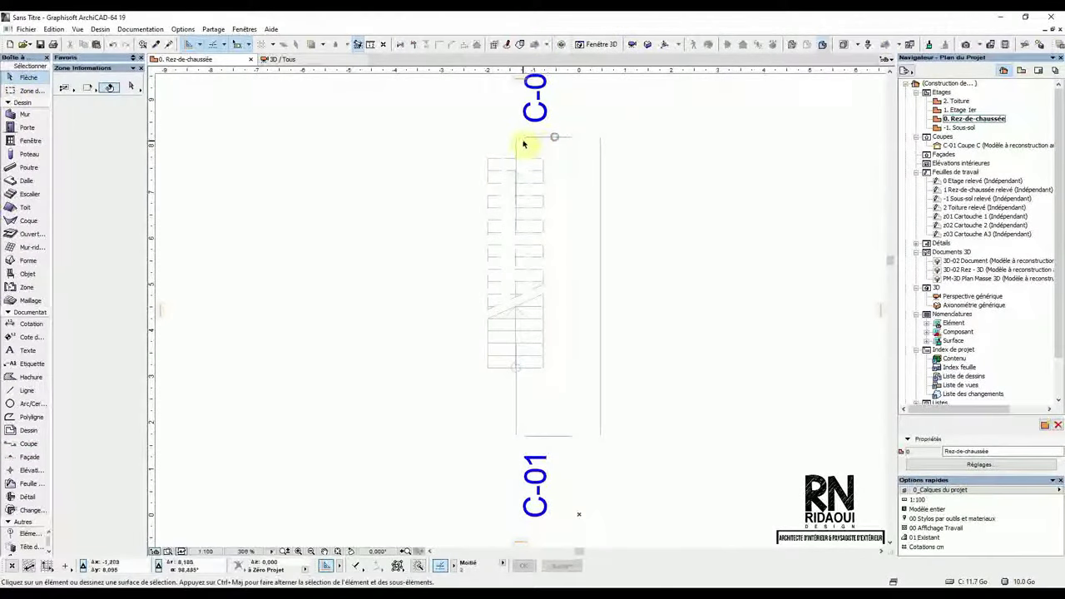
left_click(516, 149)
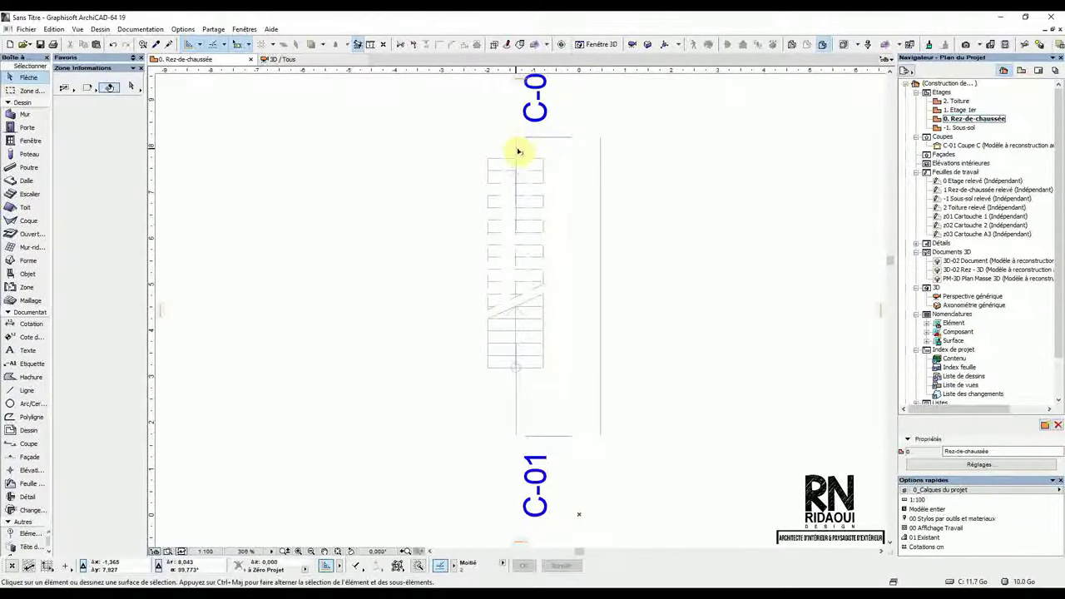
left_click(516, 150)
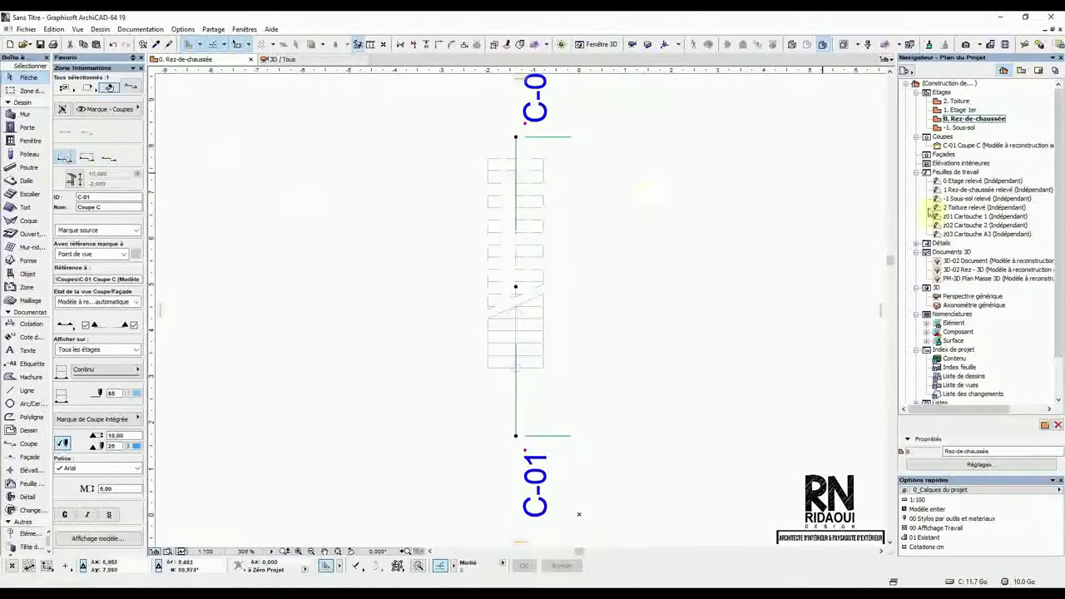
double_click(957, 146)
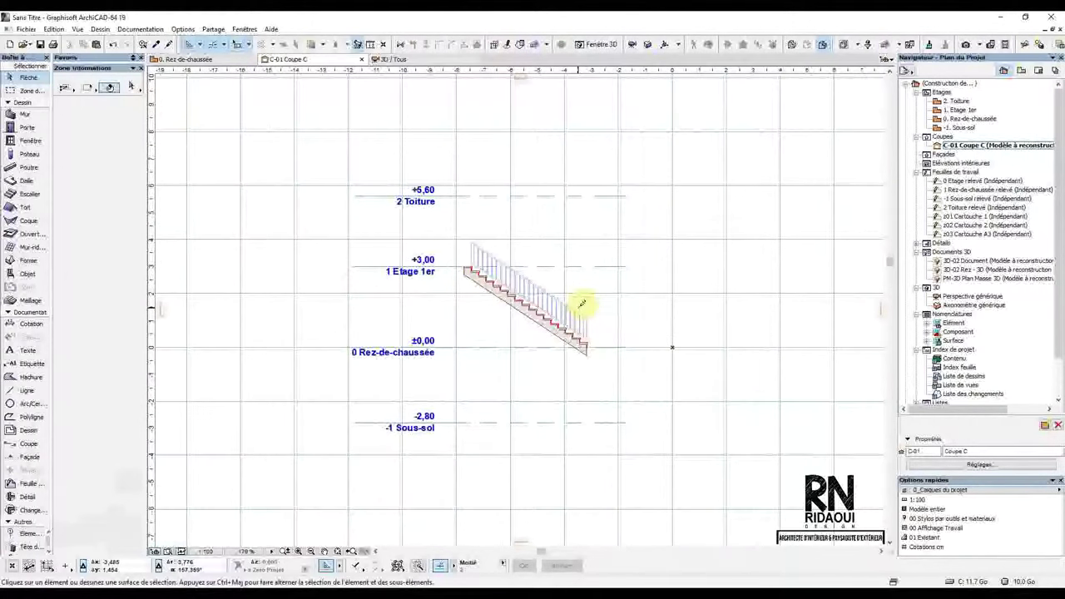
Step: Hide the grid in the section view and examine the stair between the Rez-de-chaussée and Etage 1er levels
key("alt+shift+g")
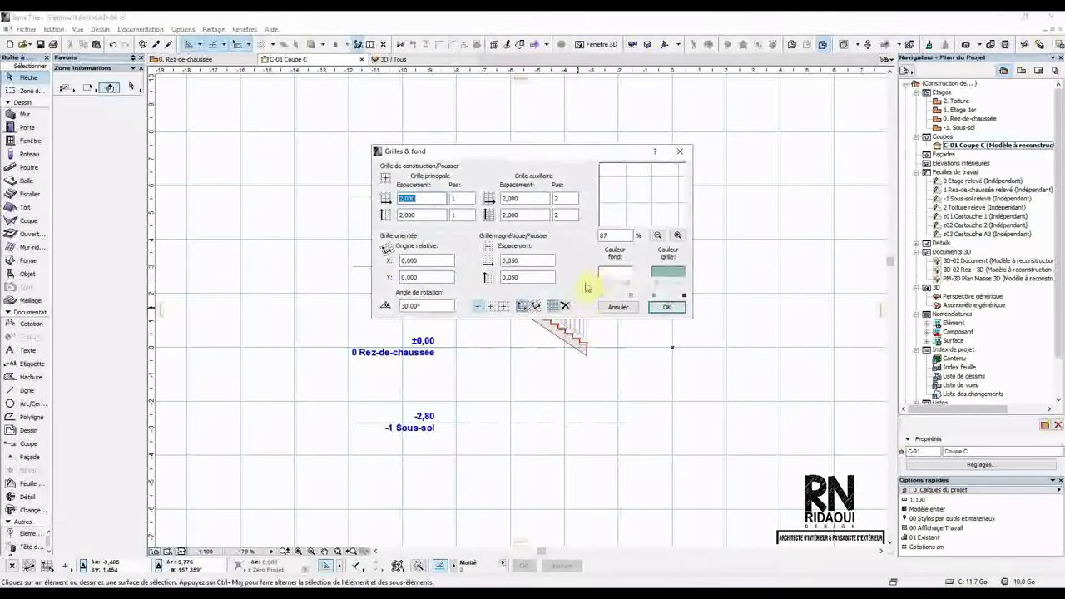
left_click(667, 307)
scroll(542, 339, "up", 3)
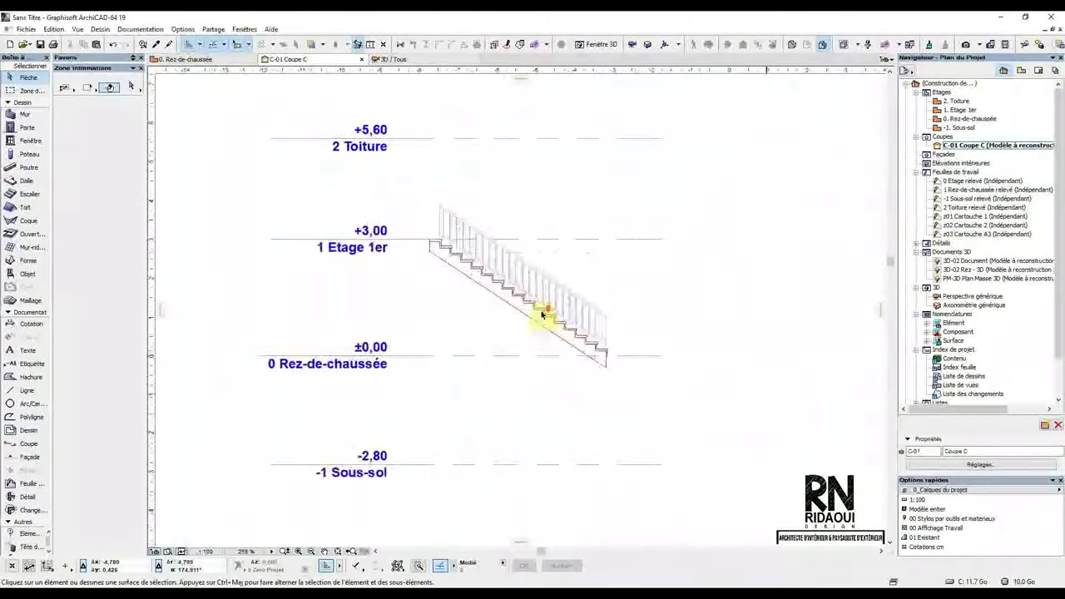
scroll(636, 406, "up", 4)
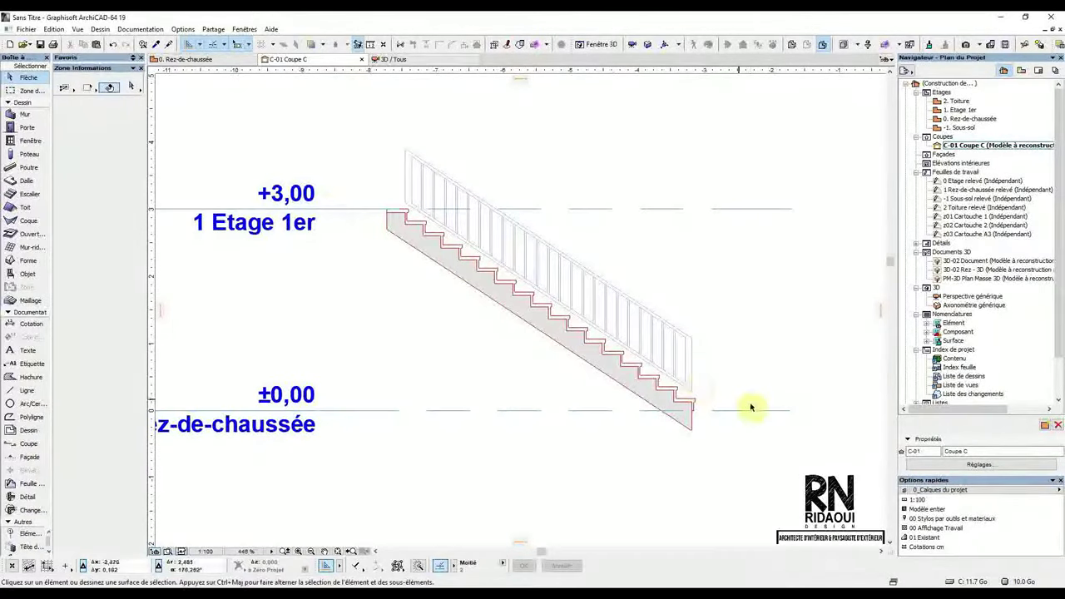
left_click(688, 405)
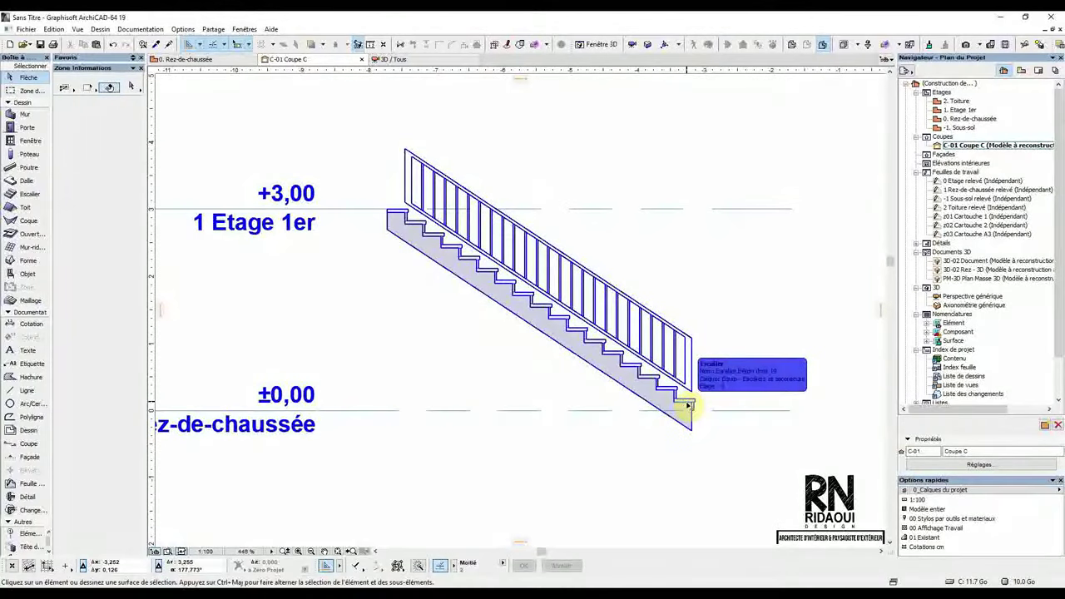
left_click(232, 121)
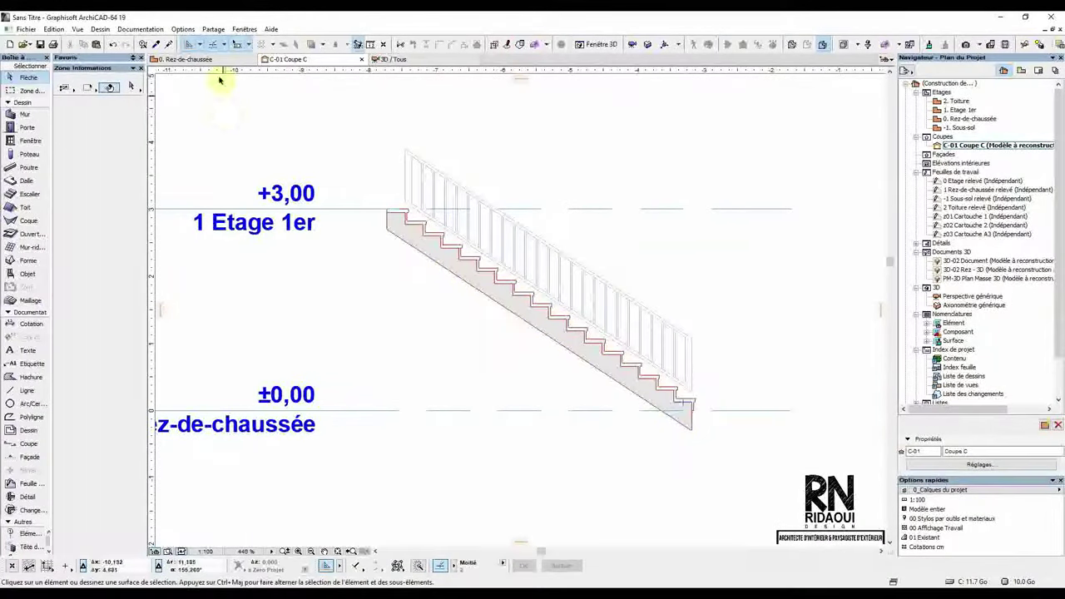
Step: In the ground floor plan, delete the C-01 section line running through the straight stair together with its viewpoint
left_click(226, 61)
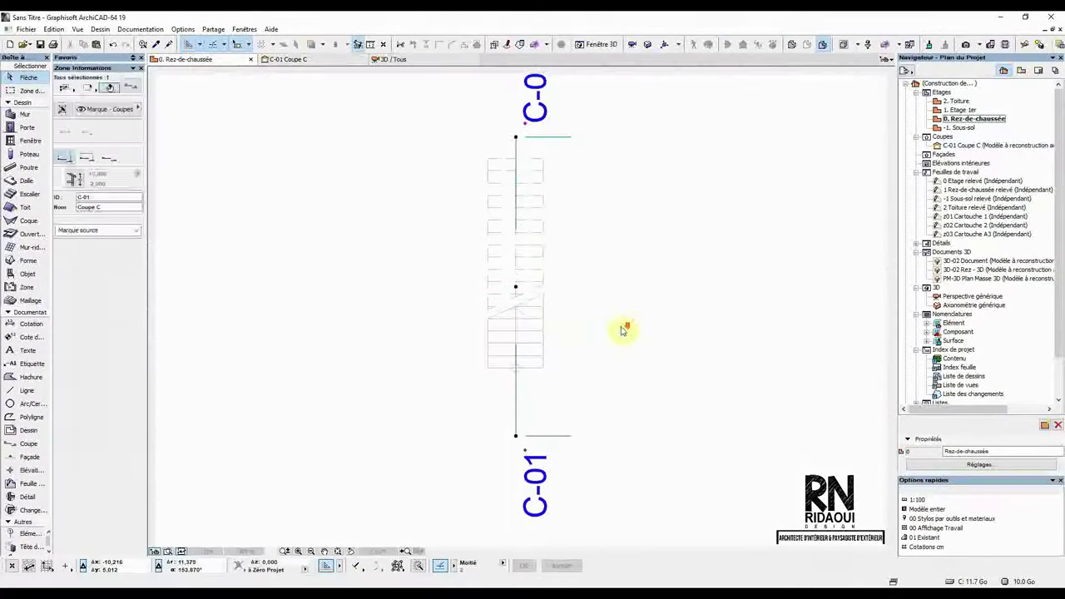
scroll(510, 308, "down", 3)
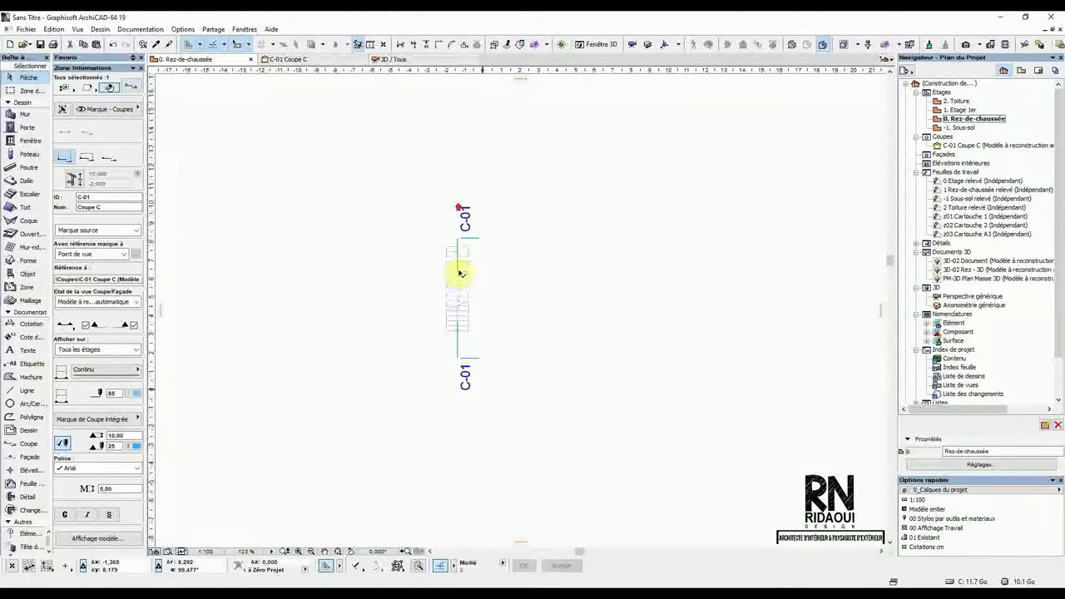
left_click(459, 243)
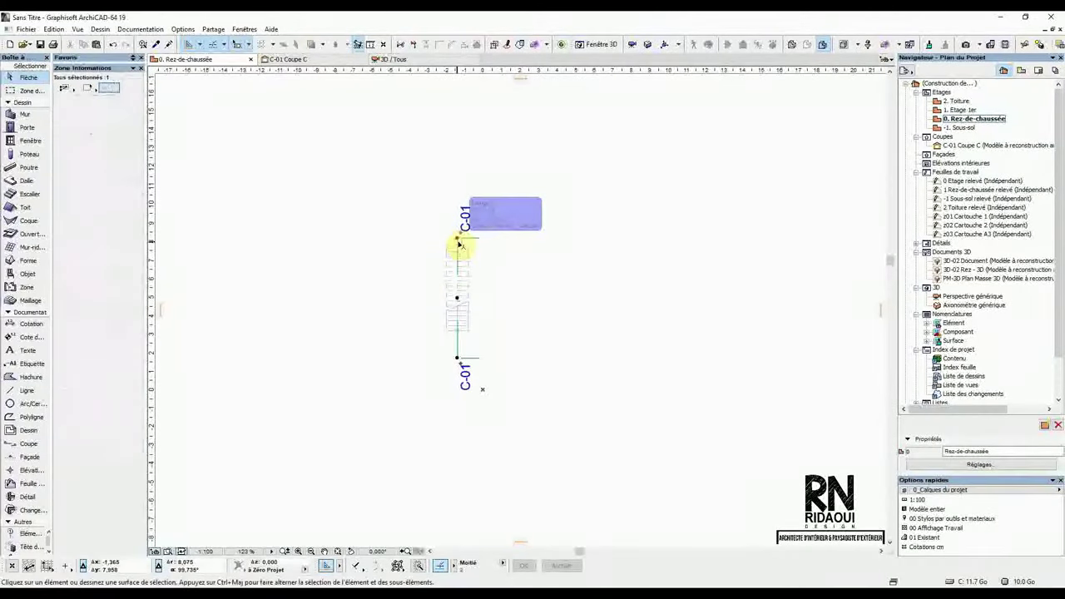
key("Delete")
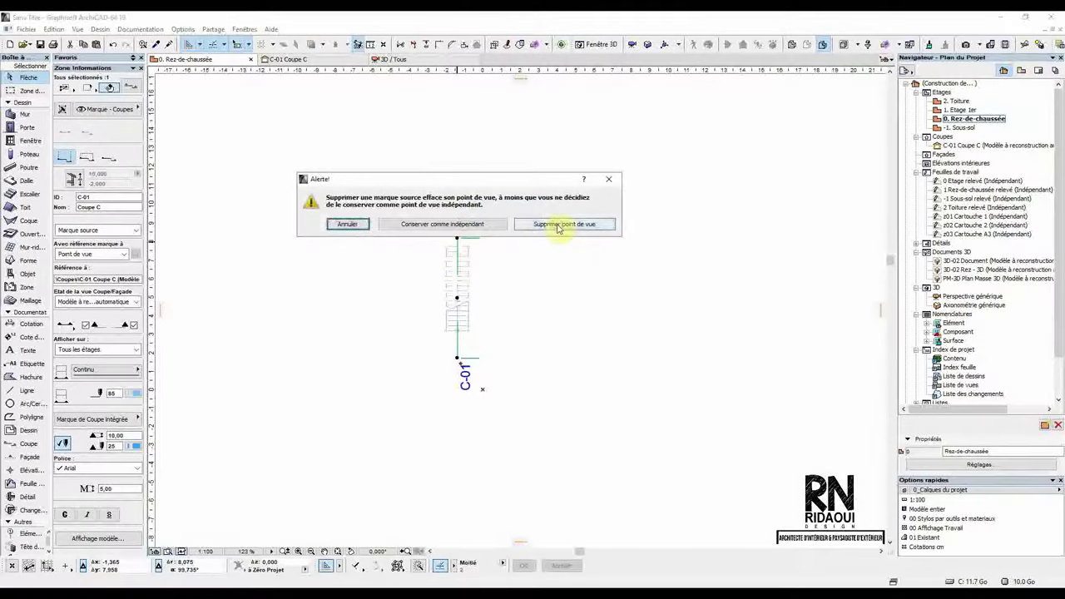
left_click(541, 249)
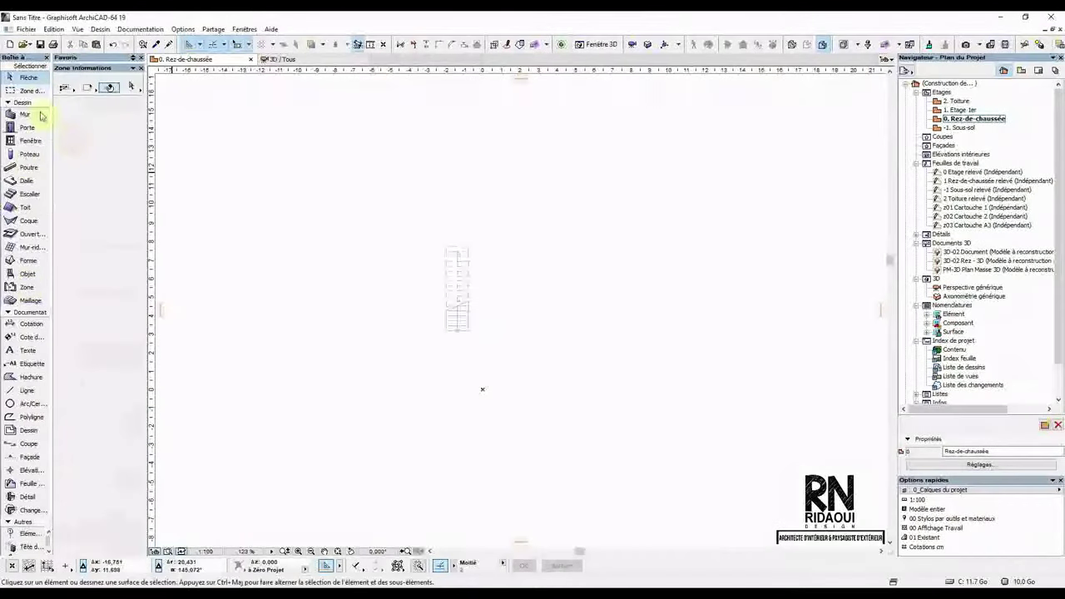
Step: Place an Escalier béton spirale 19 beside the straight stair in the ground floor plan and view both stairs in 3D
left_click(26, 194)
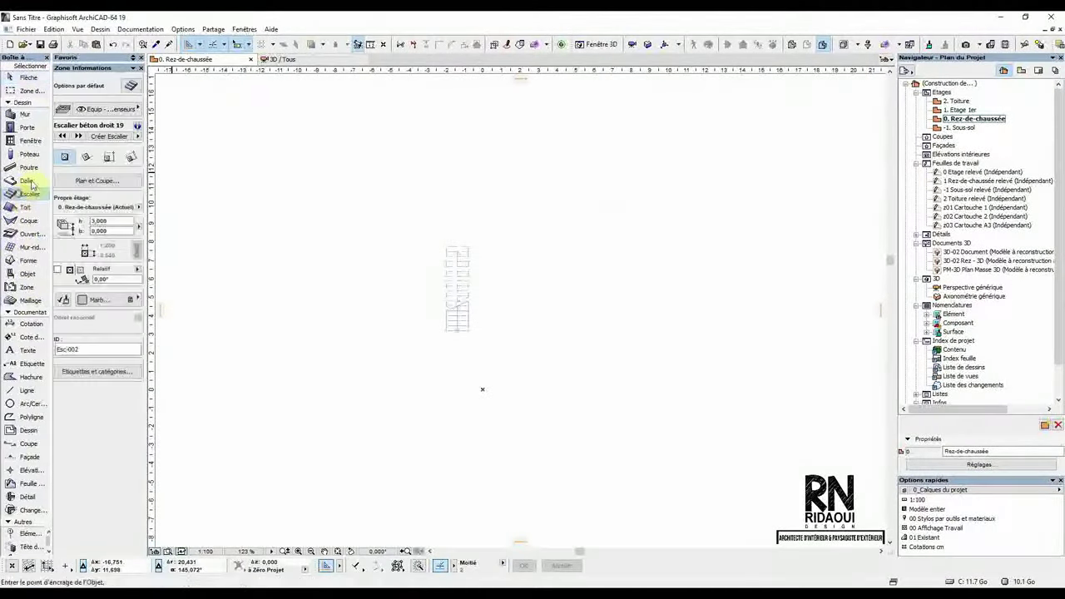
left_click(132, 85)
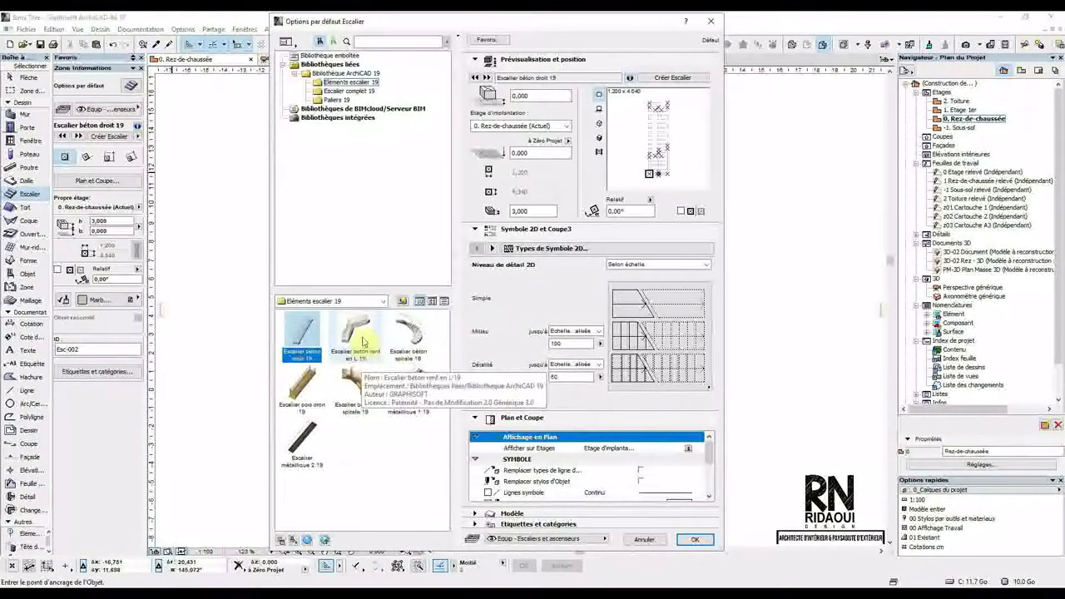
left_click(420, 339)
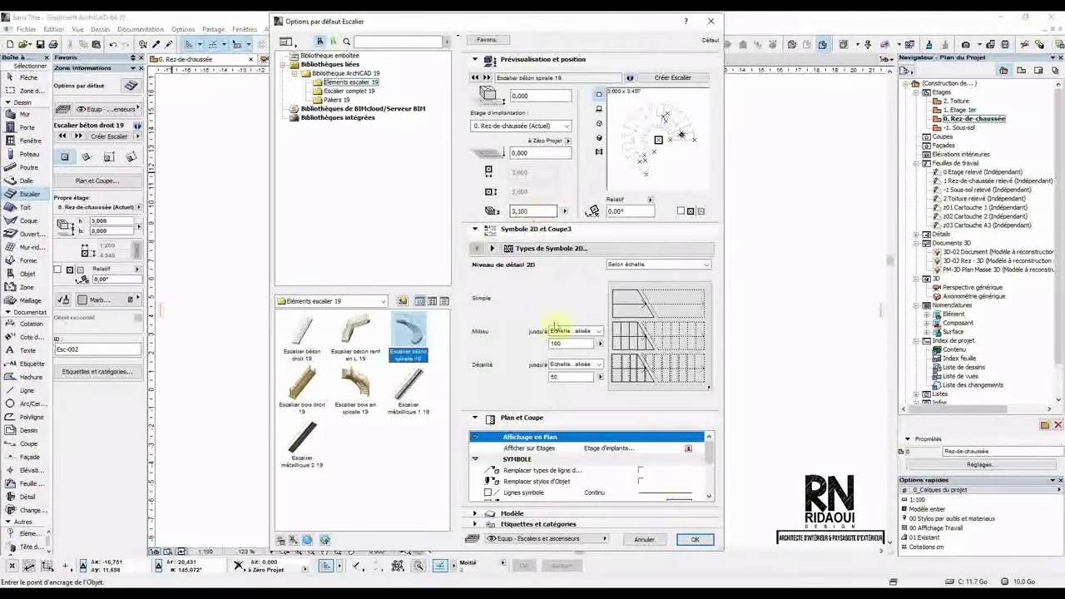
left_click(694, 542)
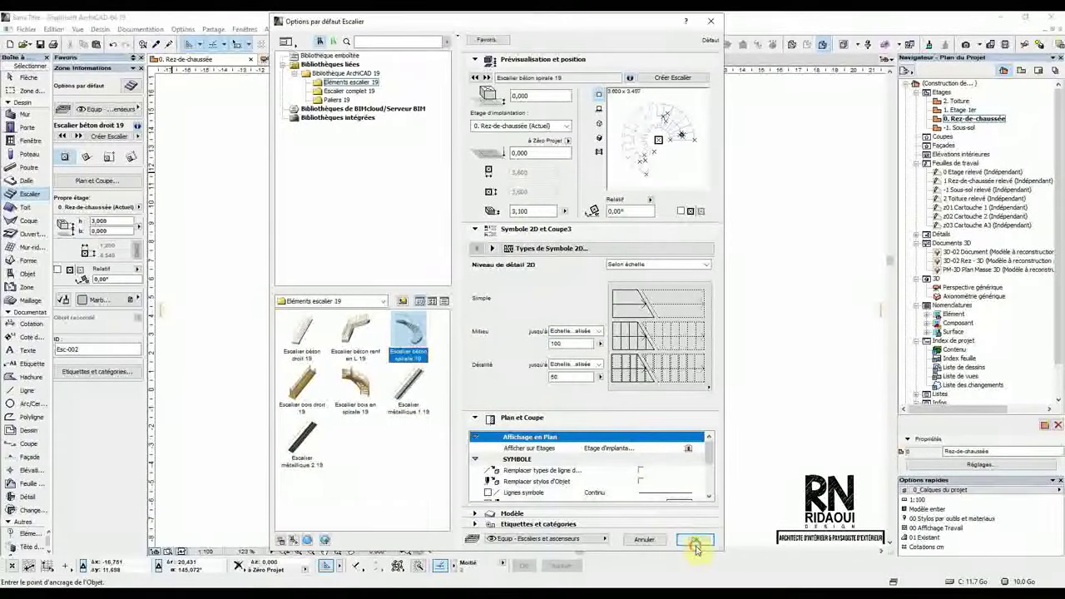
left_click(513, 281)
scroll(506, 312, "up", 2)
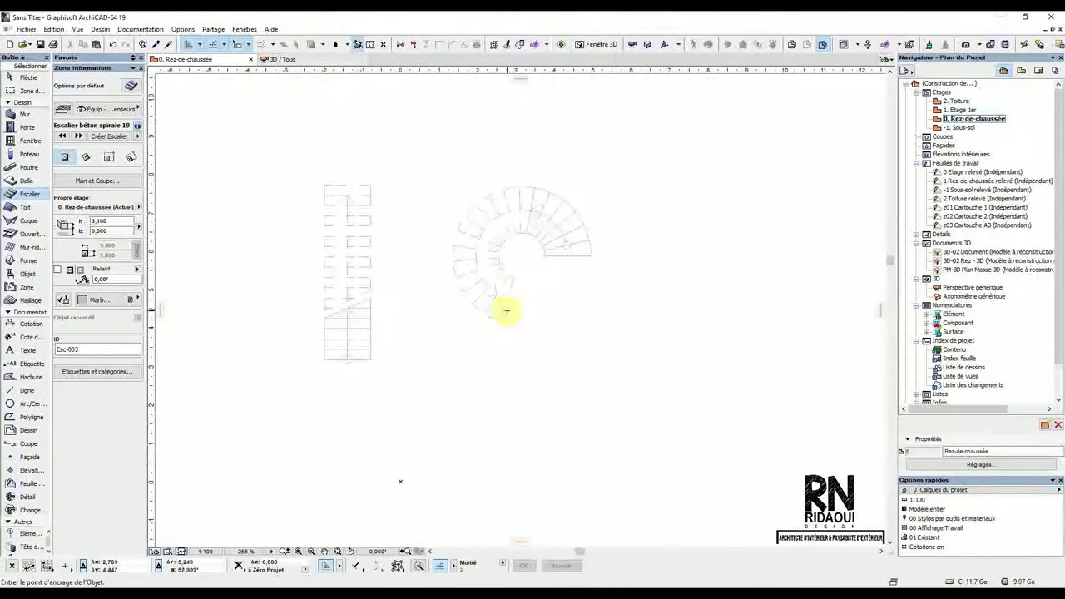
left_click(309, 60)
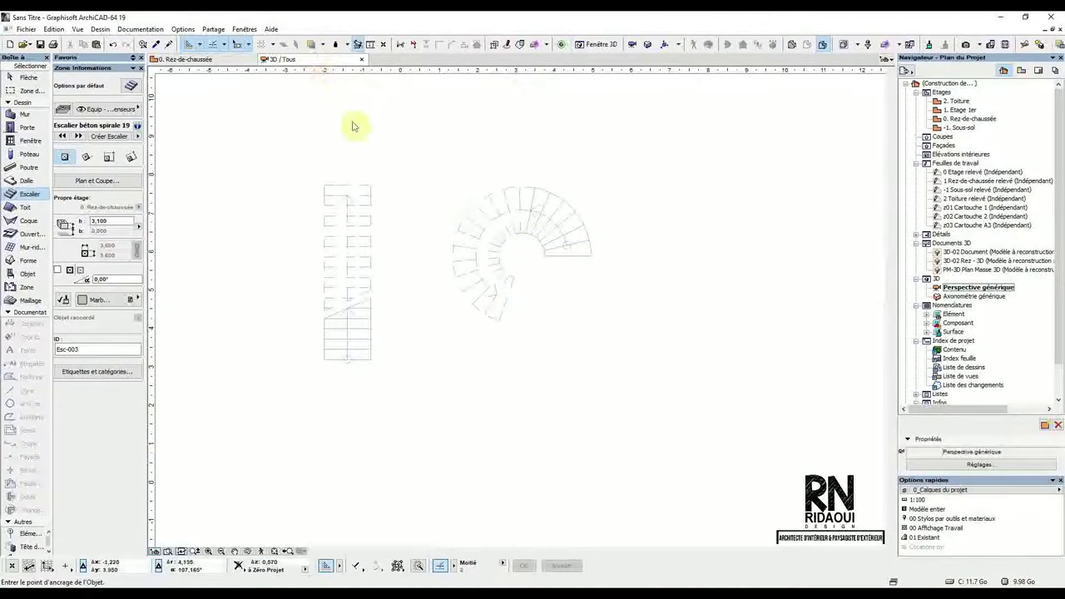
middle_click_drag(505, 239, 257, 103, "shift")
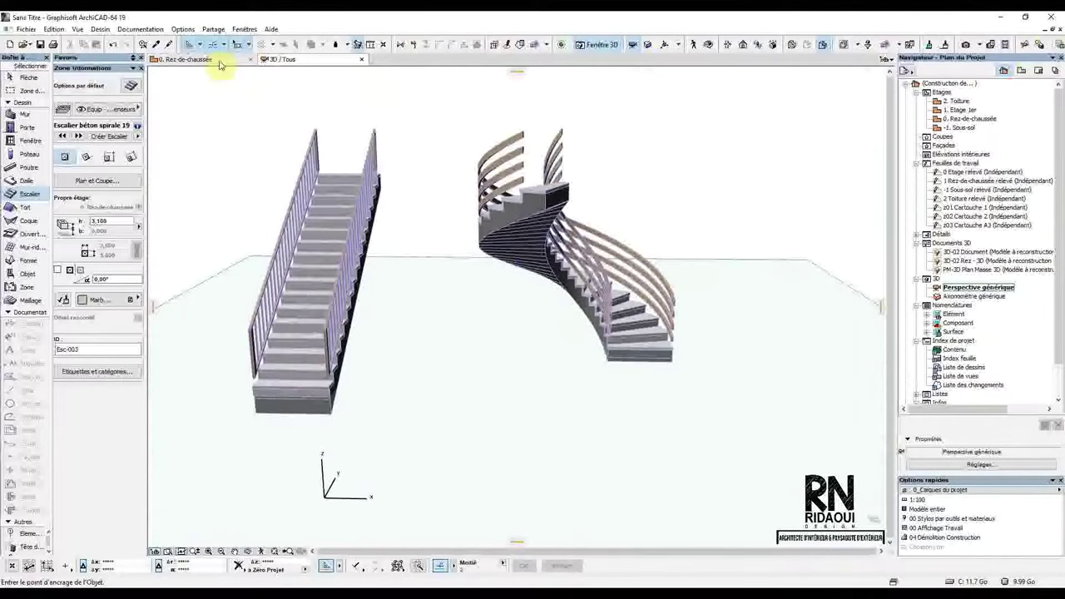
Step: In the ground floor plan, place an Escalier deux paliers 19 from the Escalier complet 19 library folder beside the spiral stair
left_click(220, 62)
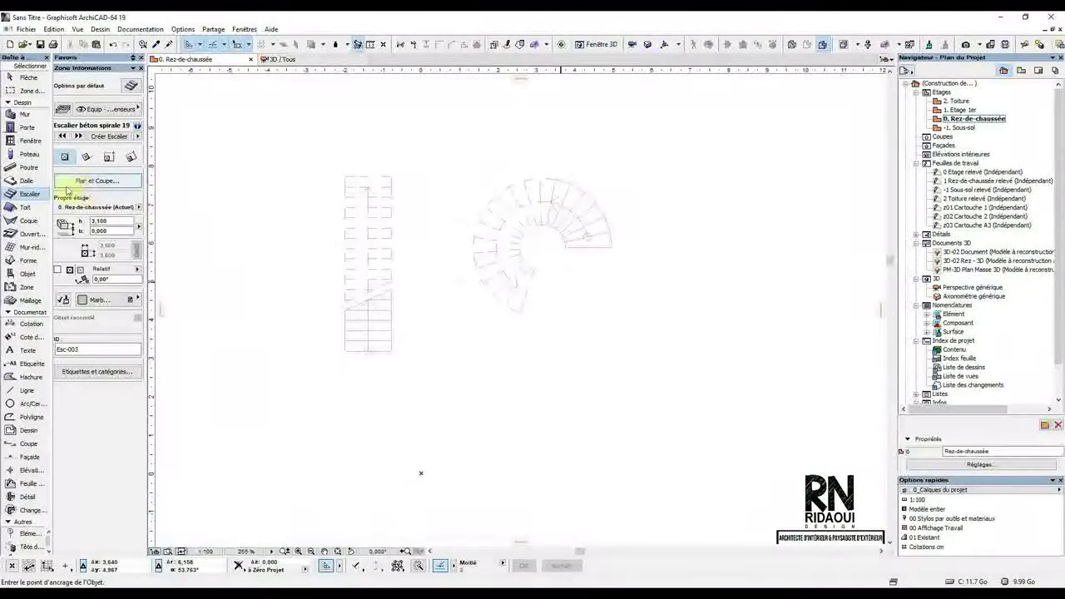
left_click(129, 88)
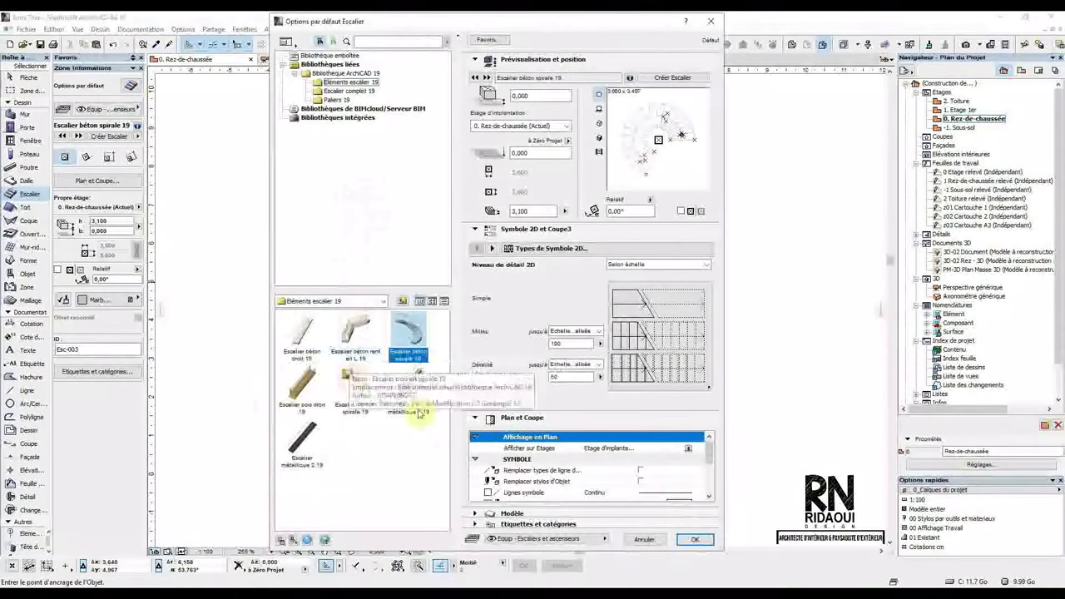
left_click(343, 91)
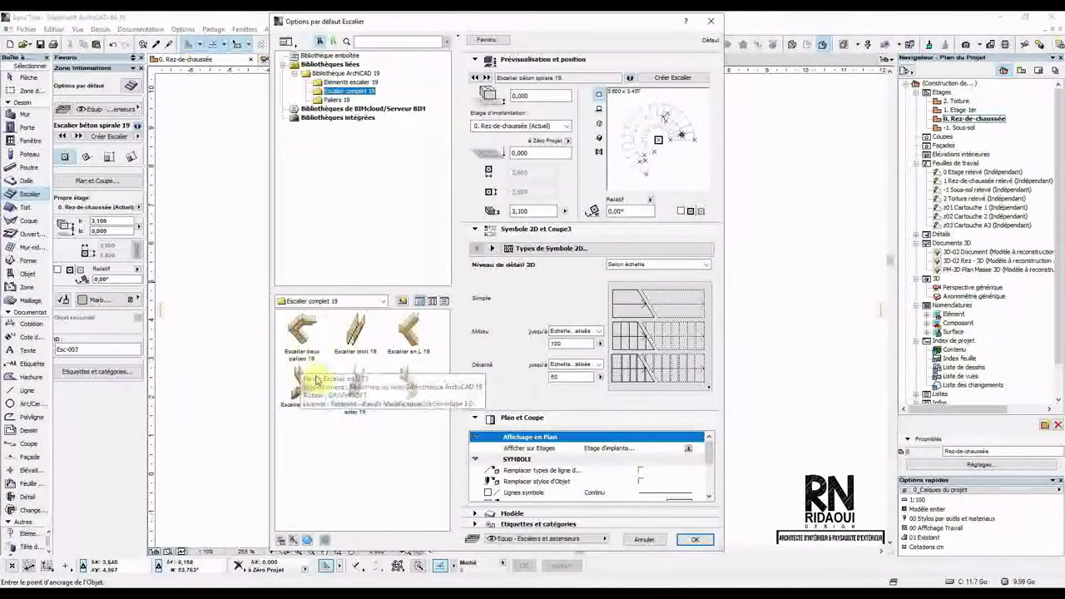
left_click(301, 332)
left_click(694, 541)
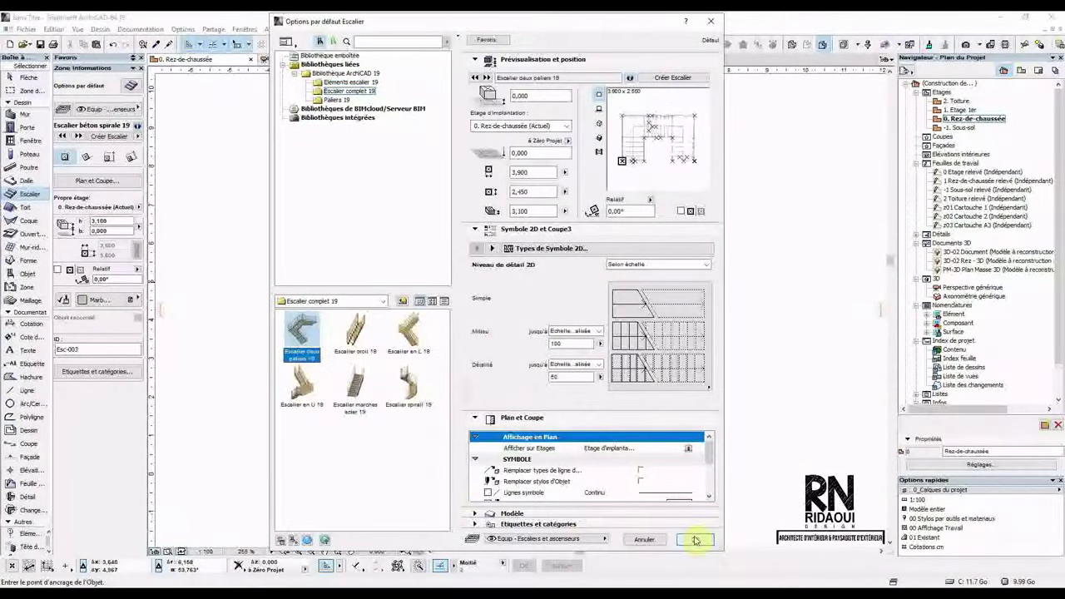
left_click(705, 258)
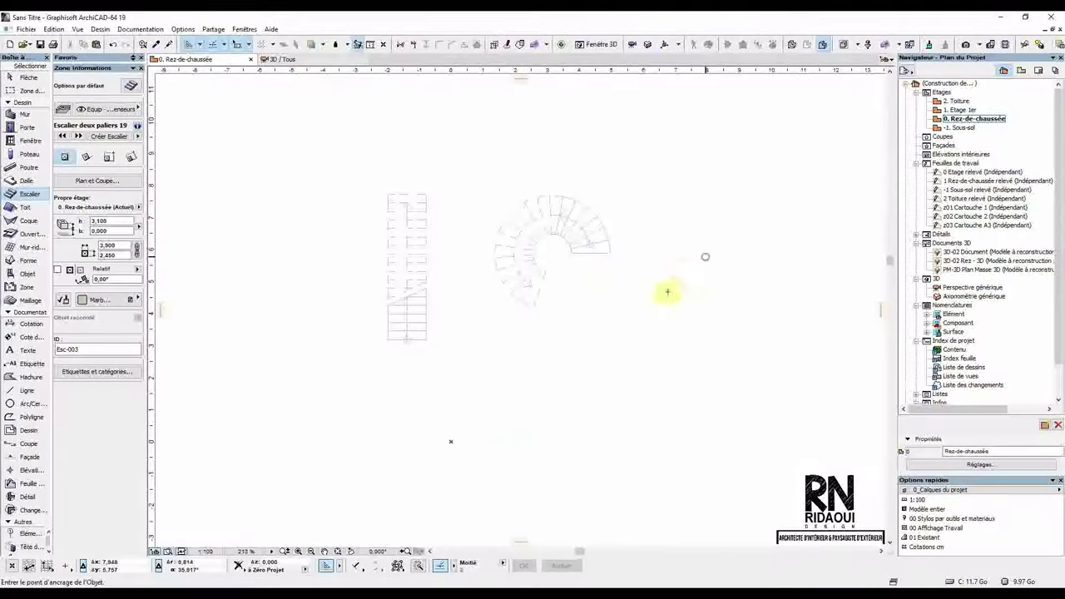
middle_click_drag(673, 297, 392, 216)
Step: Examine the two-landing stair up close in the 3D view, and compare all three stairs from several angles
left_click(282, 60)
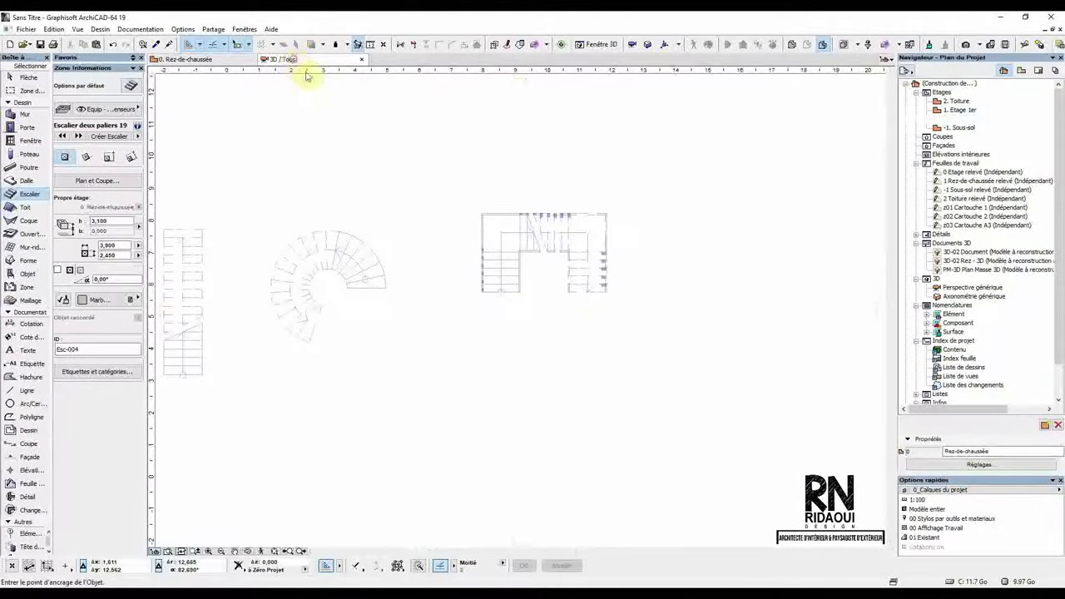
middle_click_drag(549, 325, 664, 240, "shift")
scroll(638, 244, "down", 5)
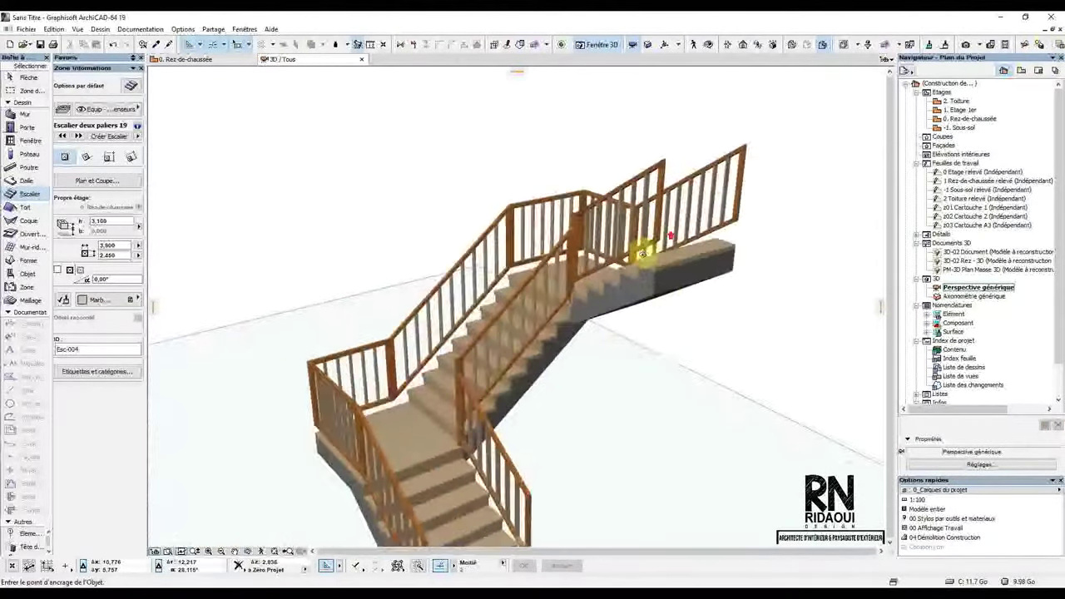
scroll(620, 280, "down", 3)
middle_click_drag(620, 281, 469, 316, "shift")
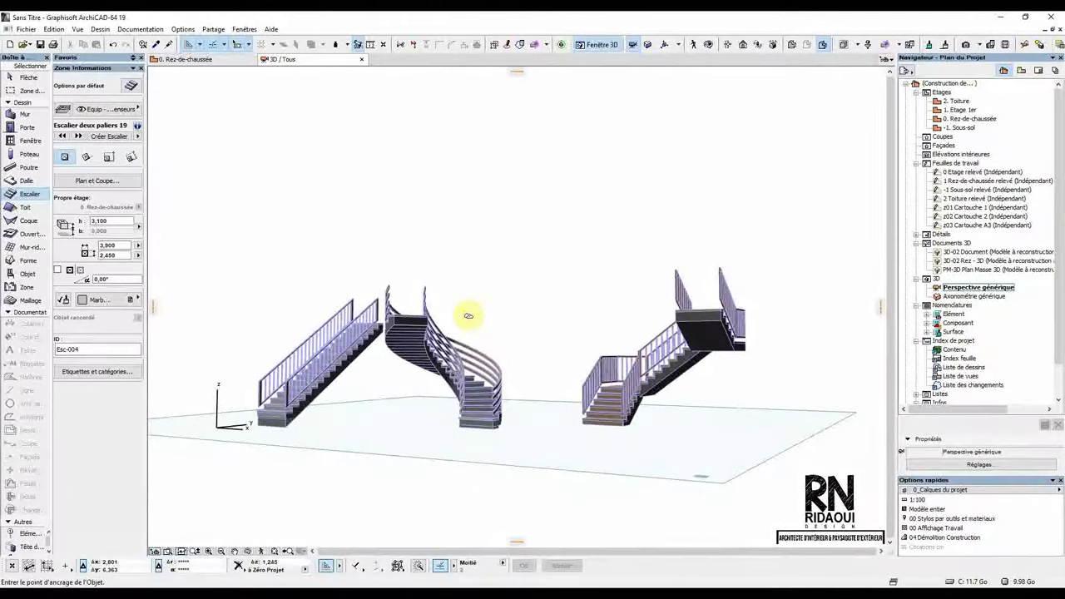
middle_click_drag(488, 297, 558, 288, "shift")
middle_click_drag(483, 317, 318, 245, "shift")
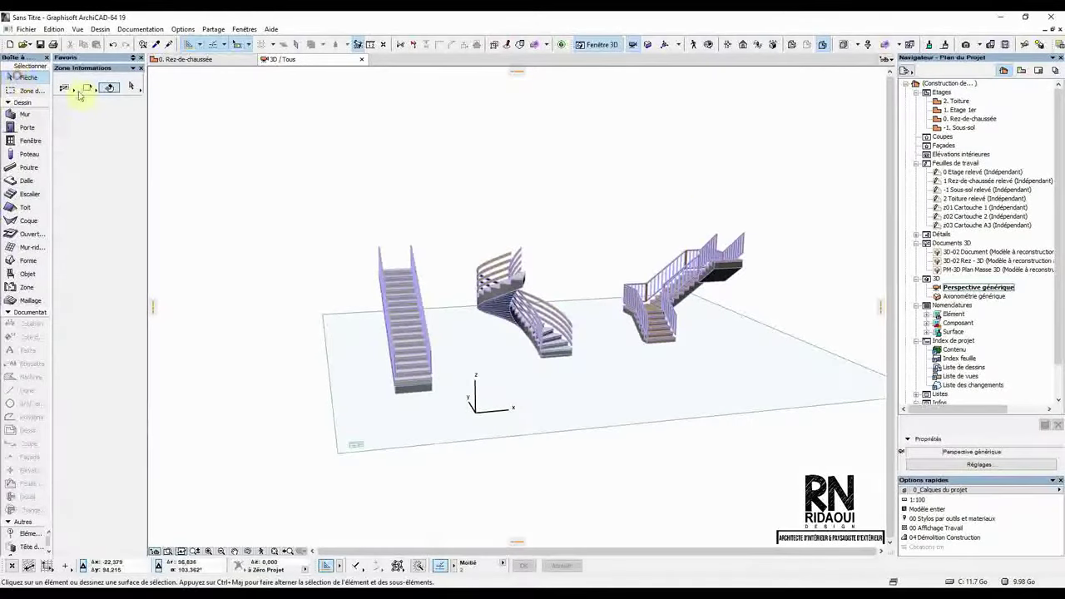
Step: Delete all three stairs in the 3D view and return to the ground floor plan
left_click_drag(844, 193, 321, 416)
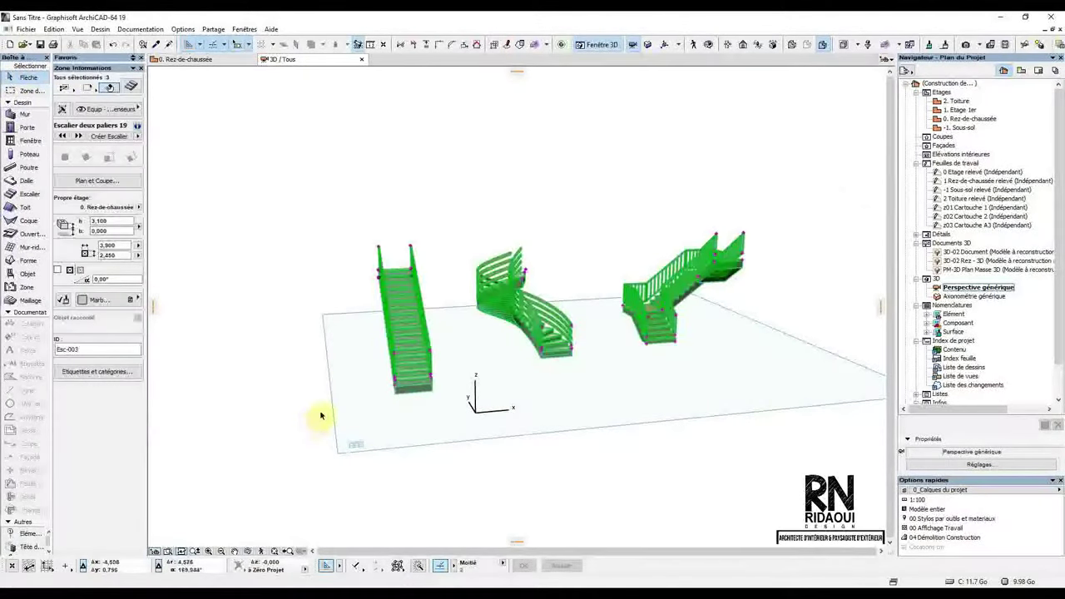
key("Delete")
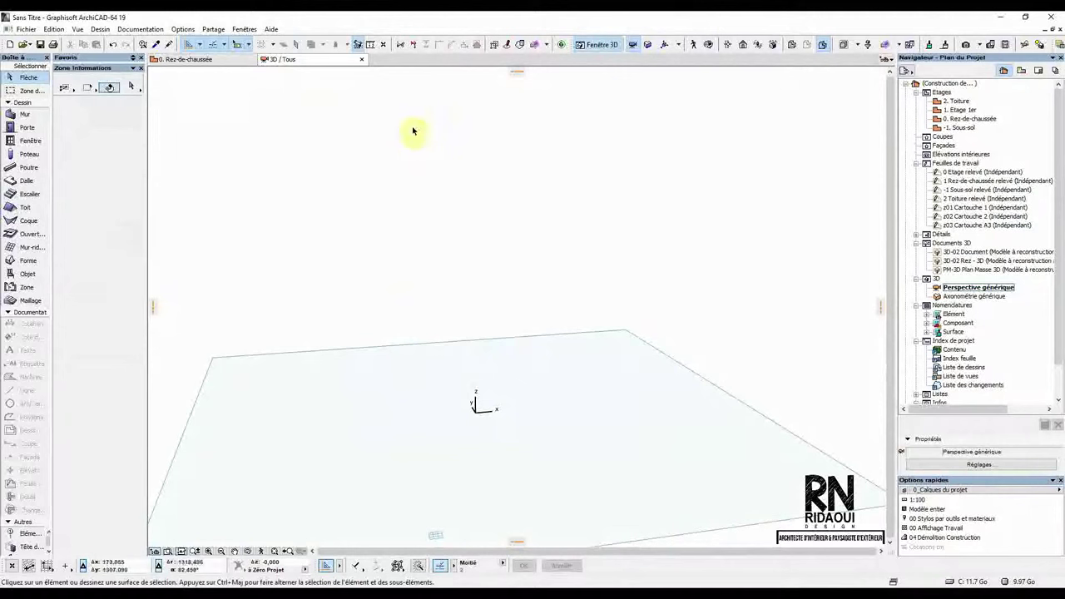
left_click(218, 61)
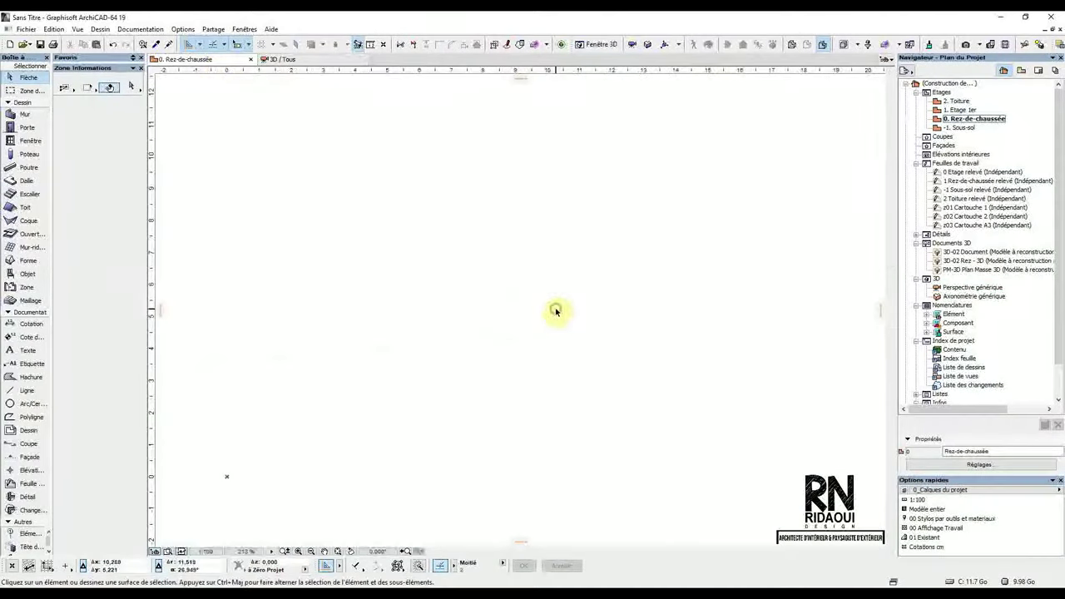
scroll(521, 265, "up", 2)
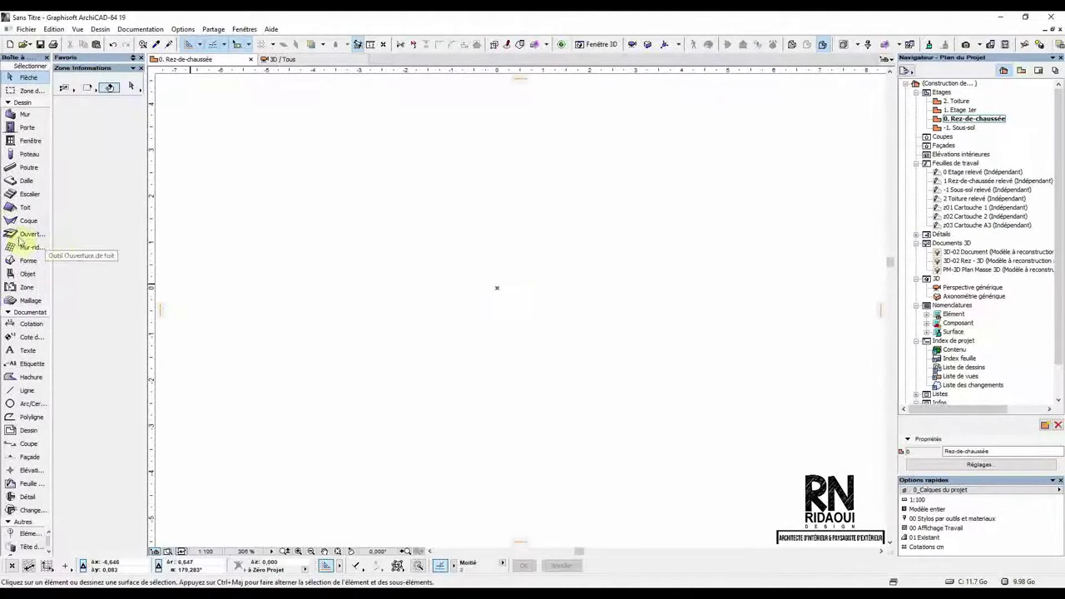
Step: Look through the Paliers 19, Escalier complet 19 and Eléments escalier 19 library folders in the Stair tool's default settings
left_click(21, 198)
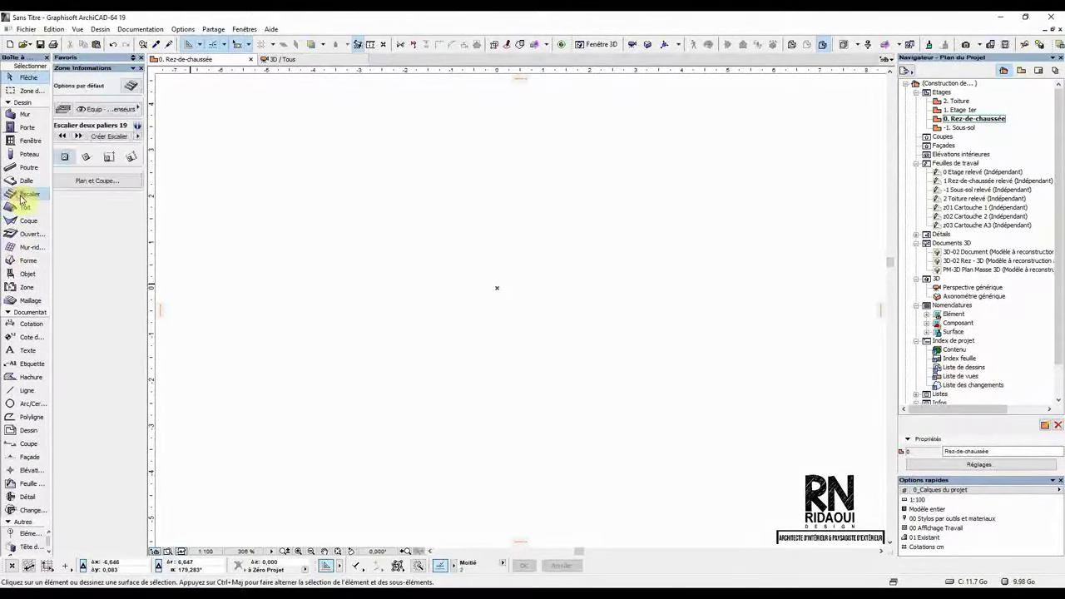
left_click(130, 86)
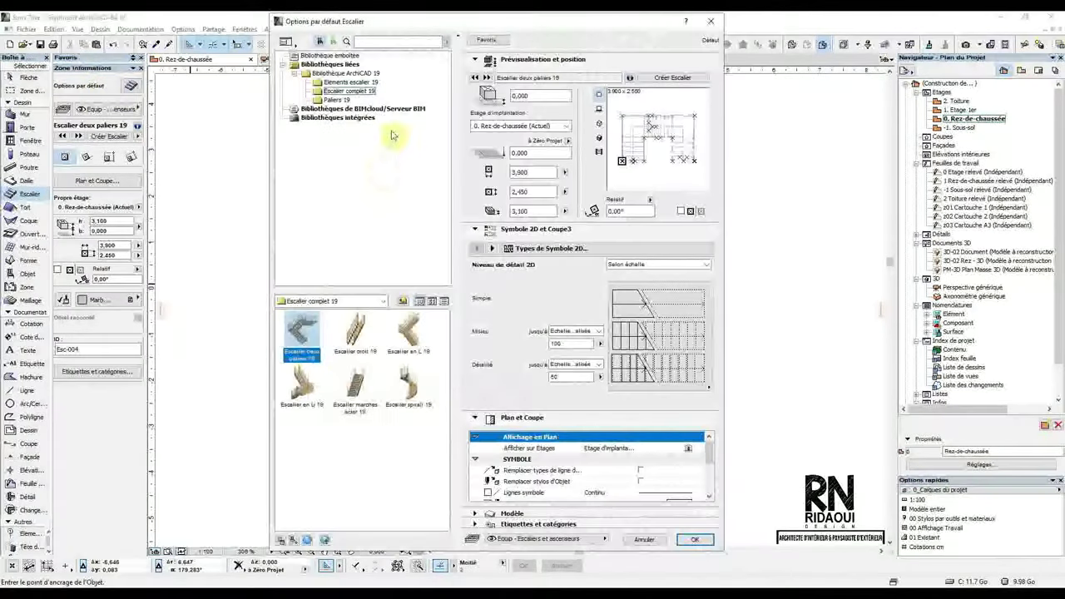
left_click(337, 99)
left_click(346, 91)
left_click(346, 83)
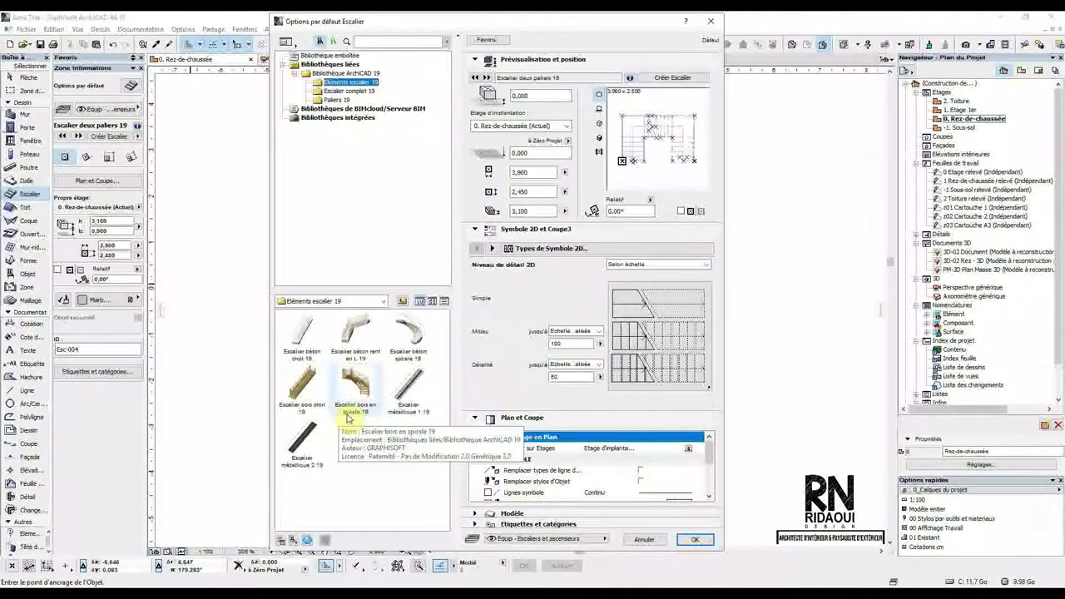
left_click_drag(564, 30, 497, 35)
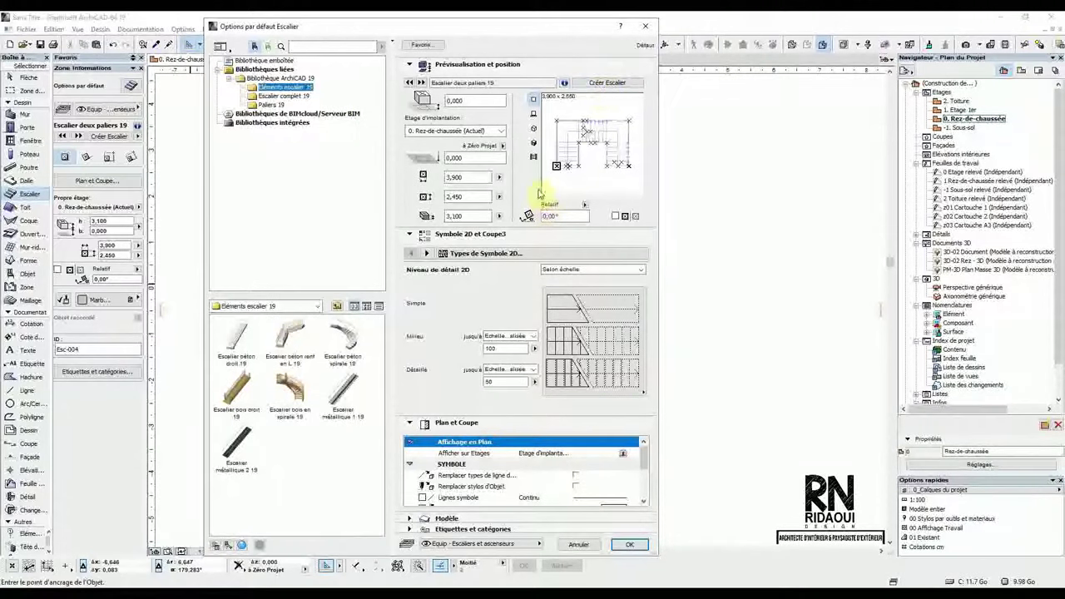
Step: Start creating a custom stair and compare the available stepped stair types with the ramp types
left_click(621, 86)
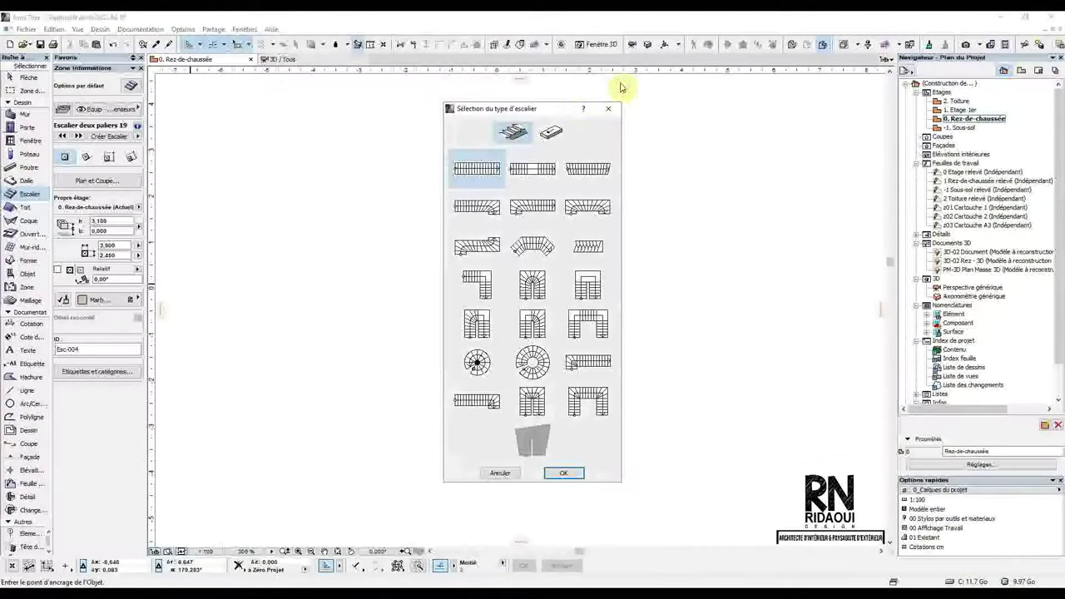
left_click_drag(554, 111, 610, 102)
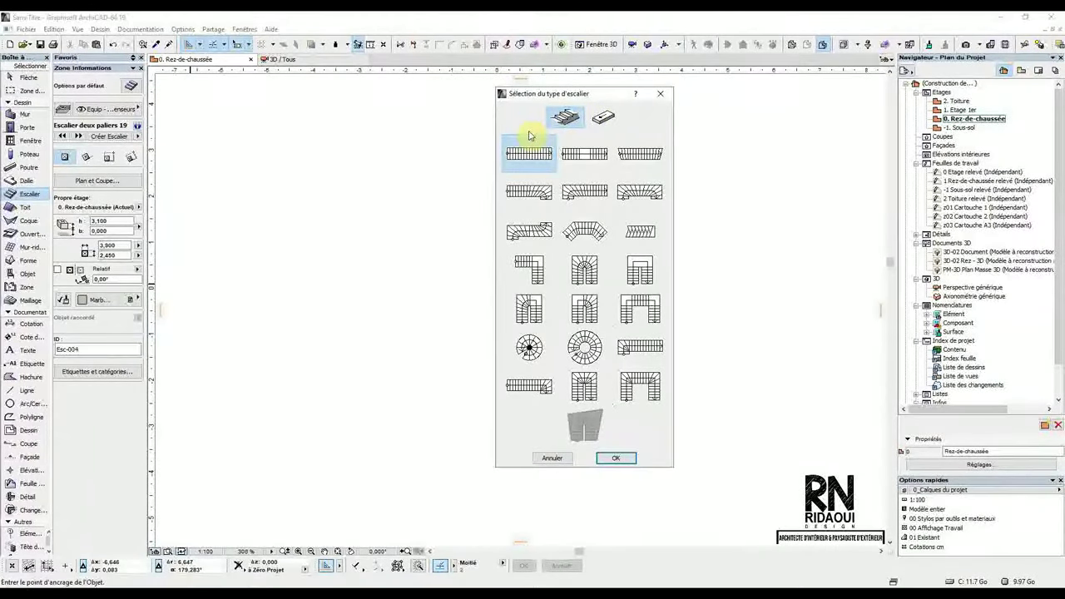
left_click(605, 121)
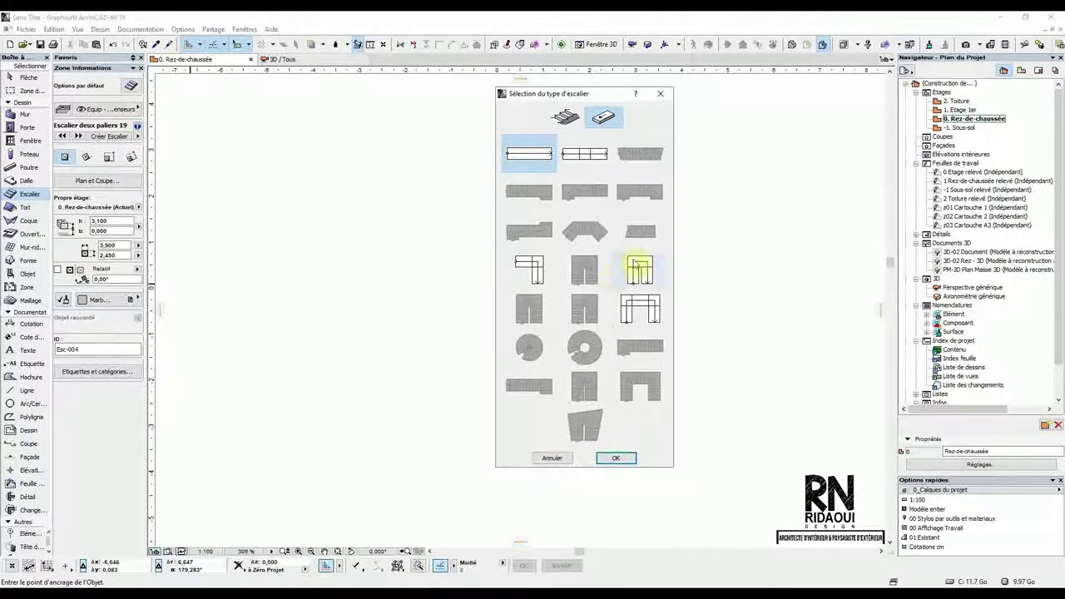
left_click(570, 118)
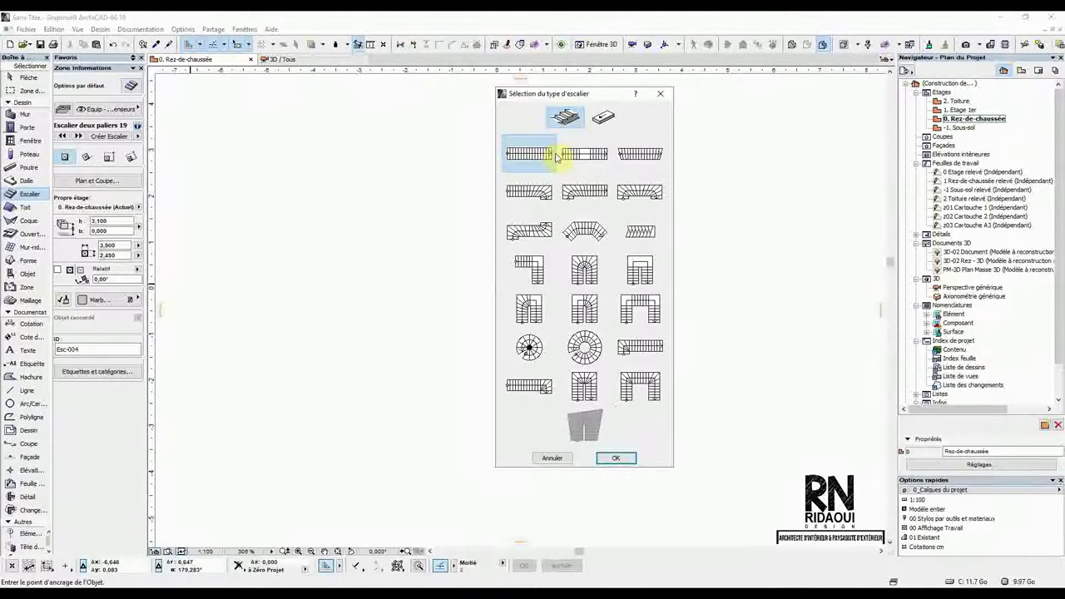
Step: Choose the straight stepped stair type, set the tread depth (giron) to 0.3 and lock it
left_click(614, 457)
left_click_drag(554, 98, 471, 102)
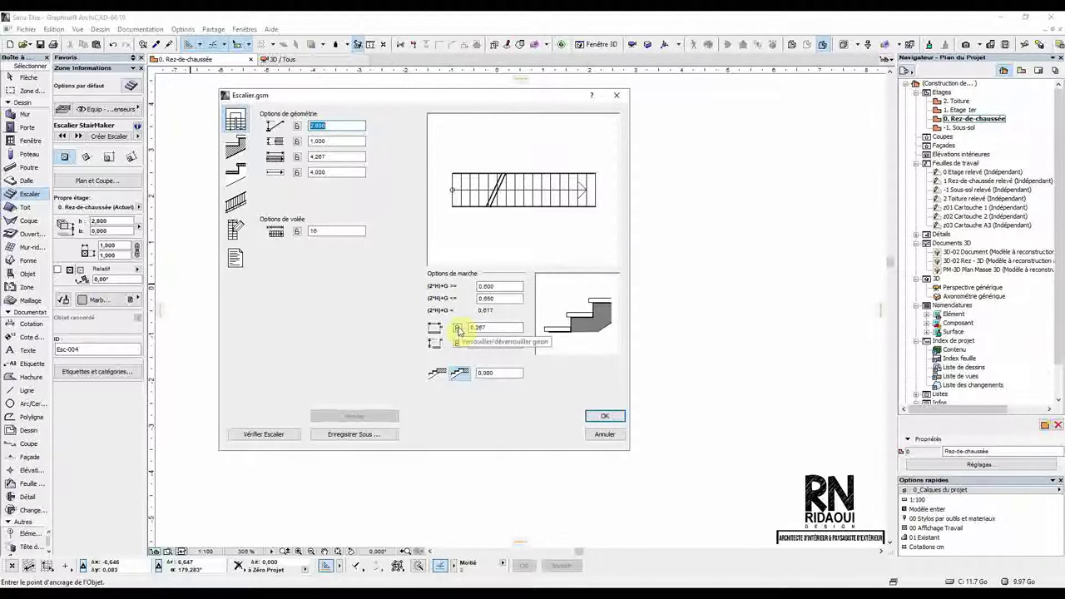
left_click(457, 328)
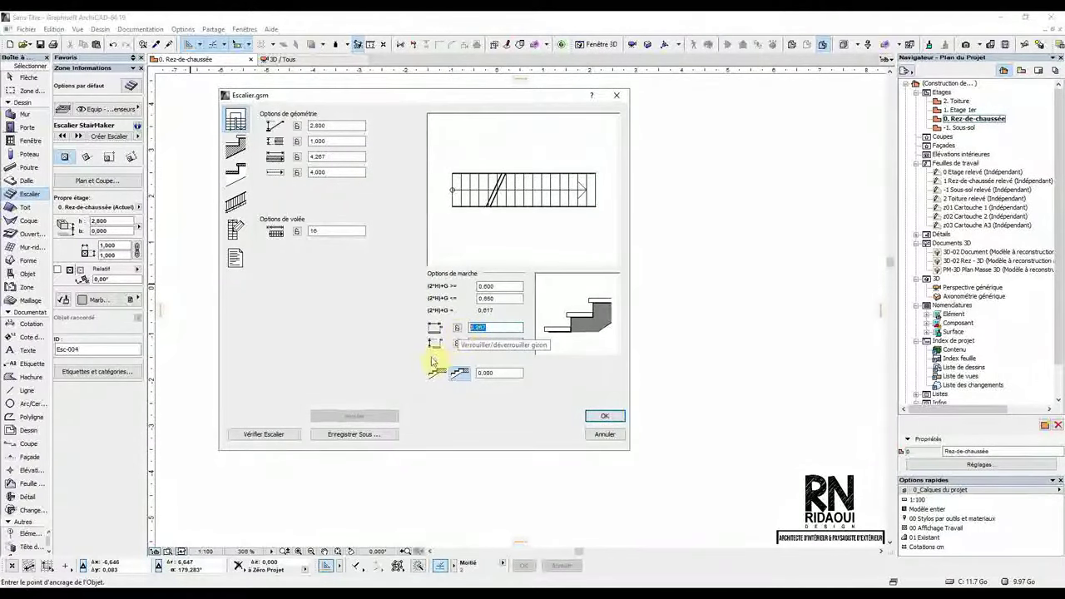
left_click(476, 330)
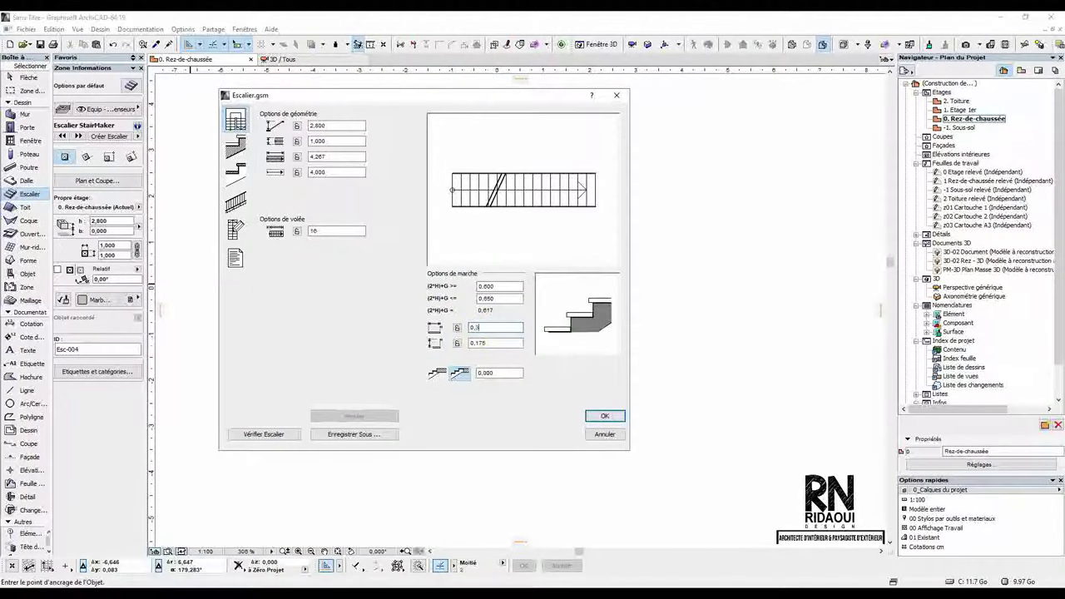
left_click(457, 327)
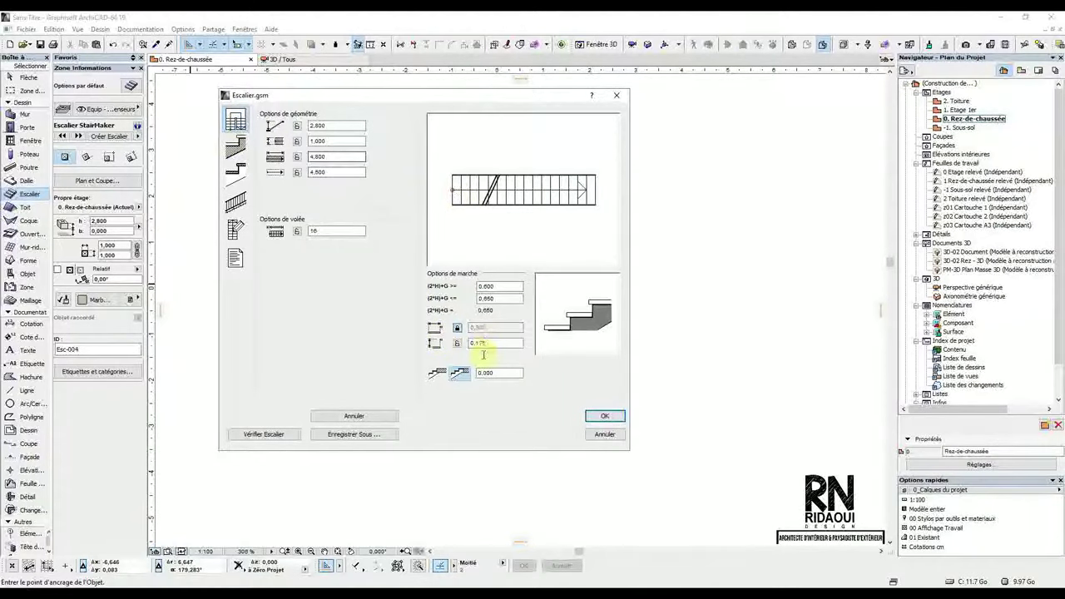
Step: Set the riser height to 0.16, lock it, and include the landing step (marche palière)
left_click_drag(495, 344, 454, 346)
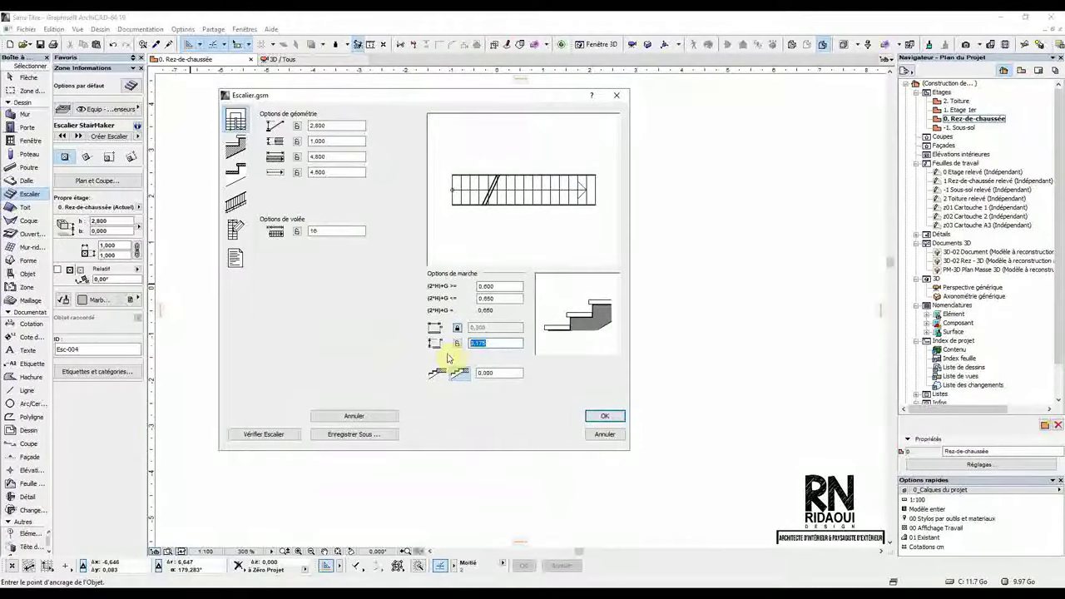
left_click_drag(502, 343, 434, 349)
type("0,16")
left_click(457, 343)
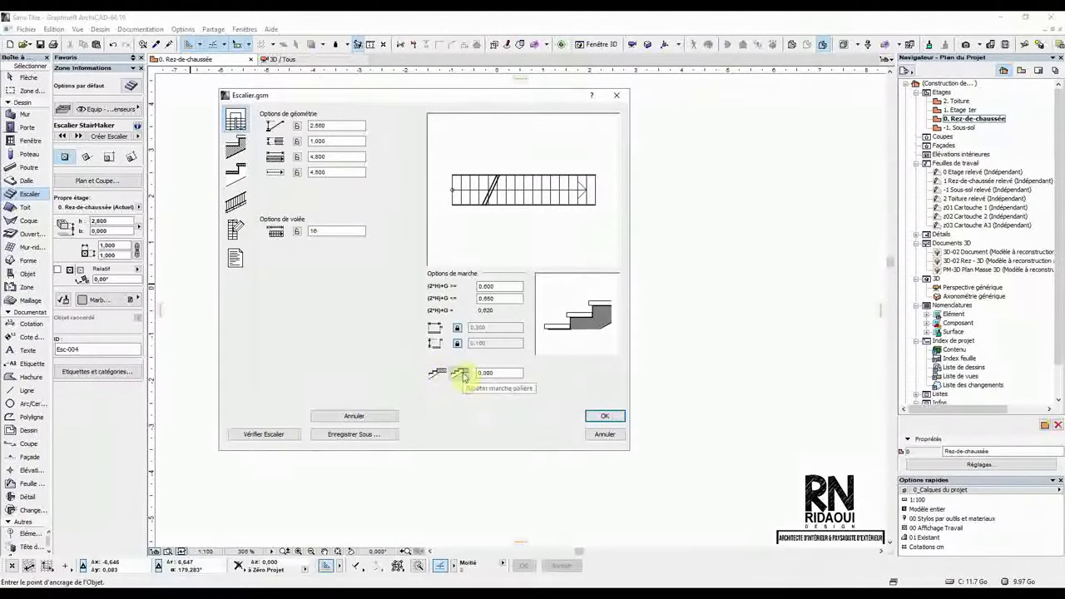
left_click(461, 375)
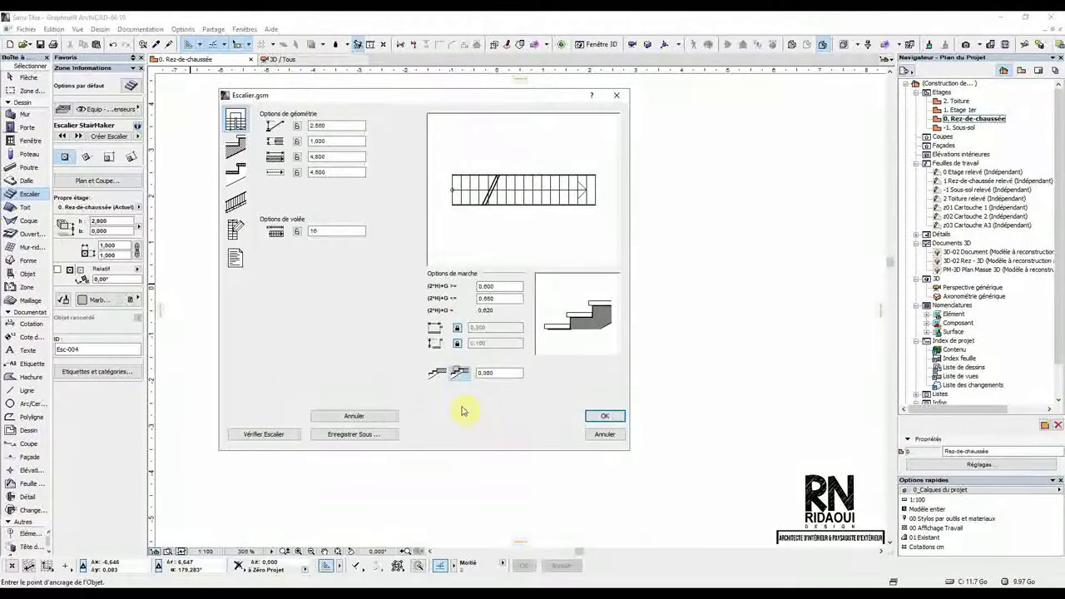
Step: Try to set the stair's total height to 3.10 with the tread depth and riser height both locked
left_click_drag(340, 99, 429, 110)
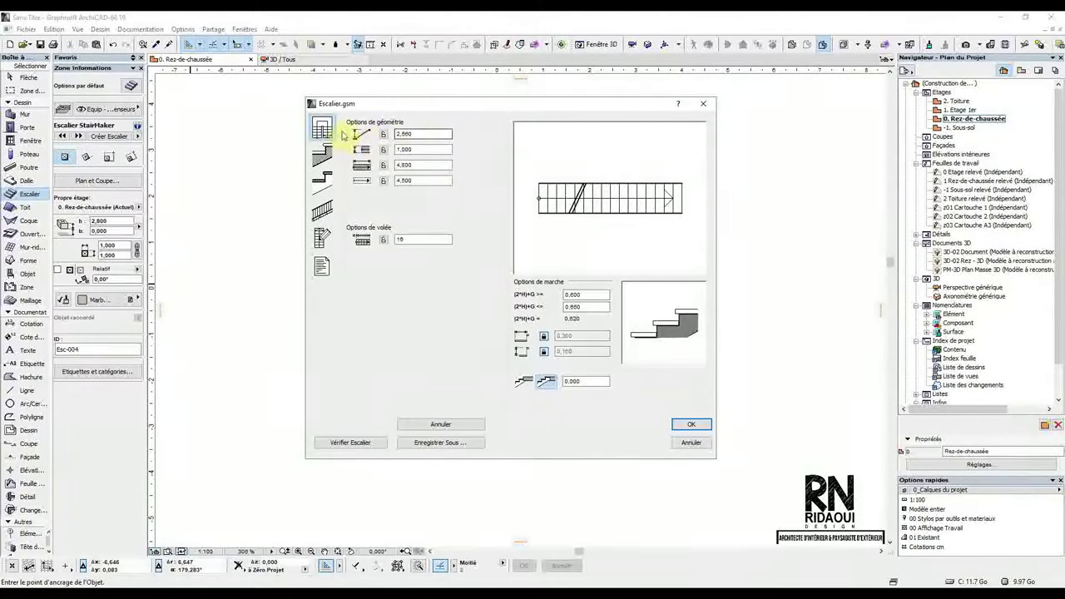
left_click(414, 135)
double_click(401, 134)
type("3,10")
key("Tab")
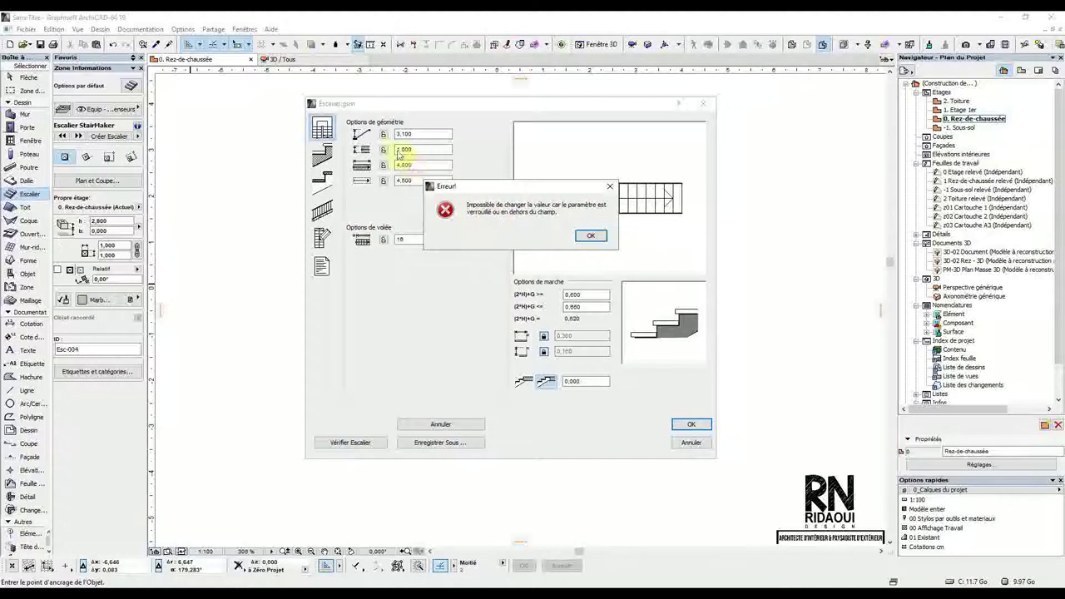
left_click_drag(556, 186, 614, 152)
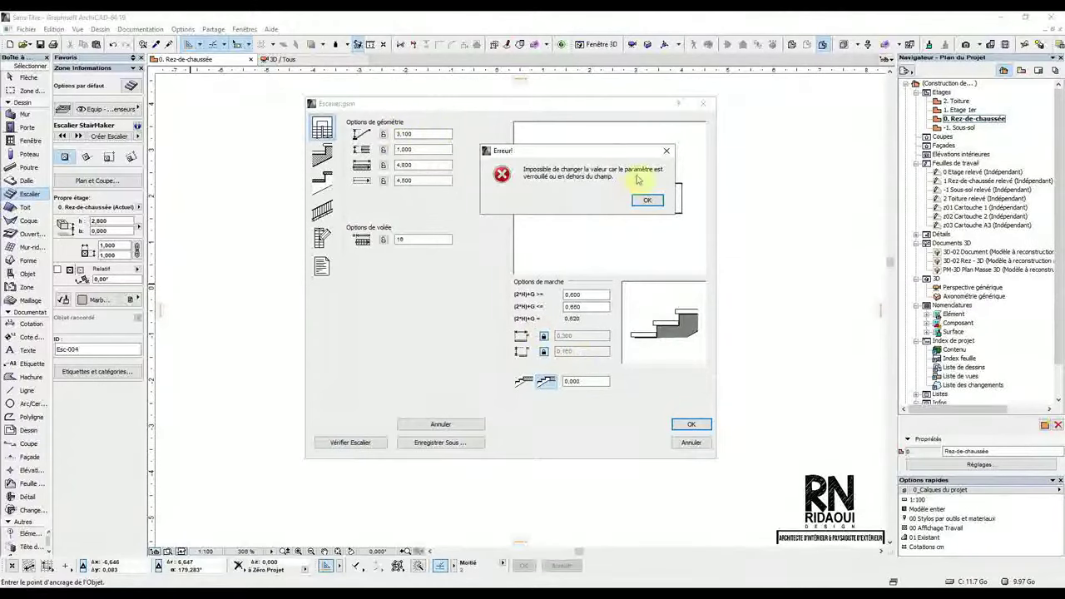
left_click(667, 151)
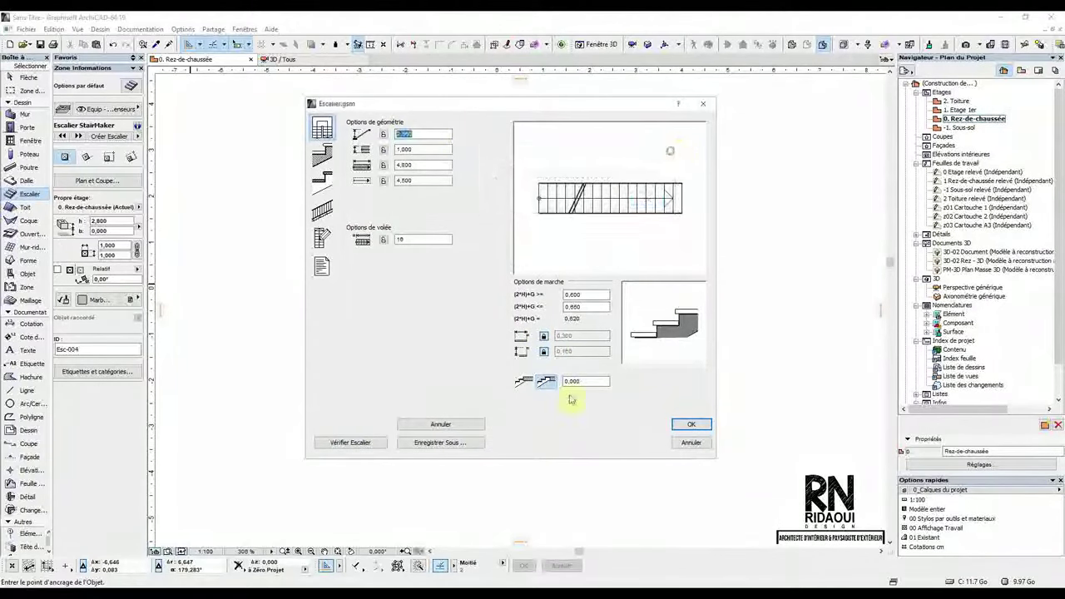
Step: Unlock the riser height, set the total height to 3.10, and lock both the total height and the riser height
left_click(544, 352)
double_click(401, 135)
type("3,10")
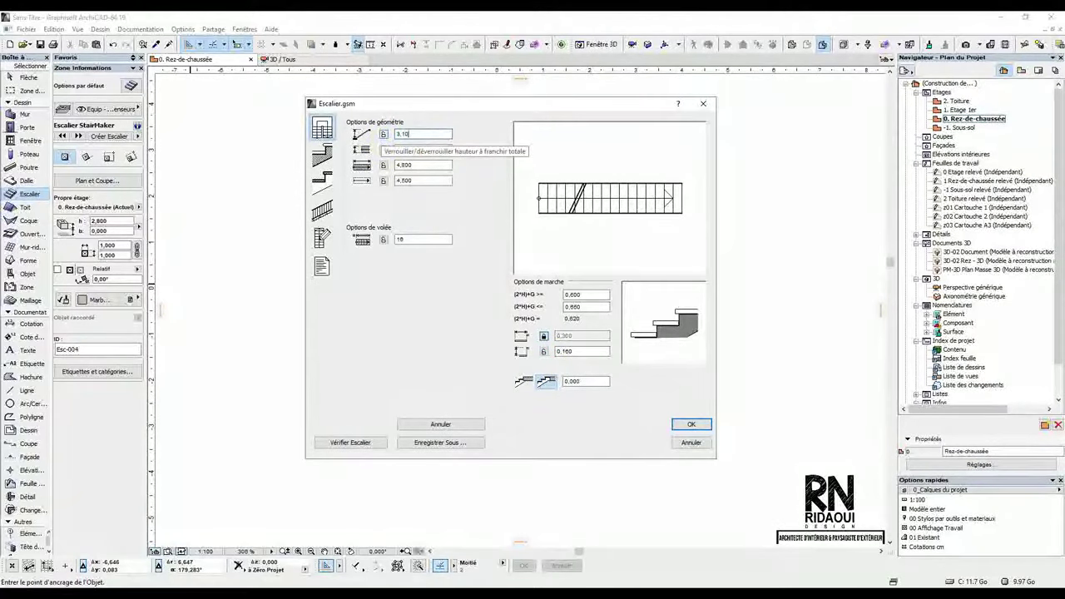
left_click(384, 134)
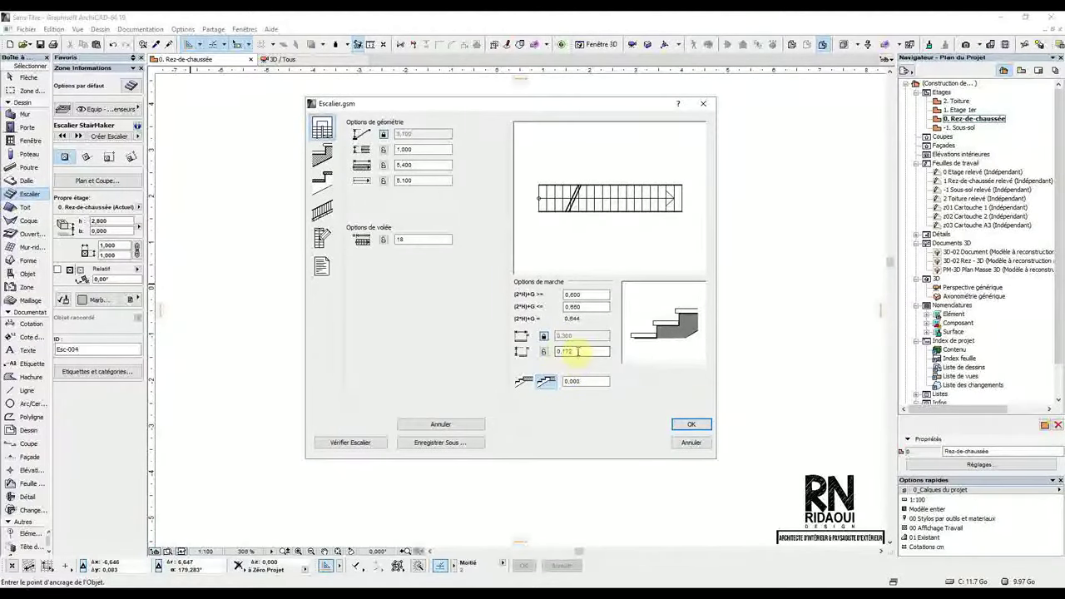
left_click(544, 352)
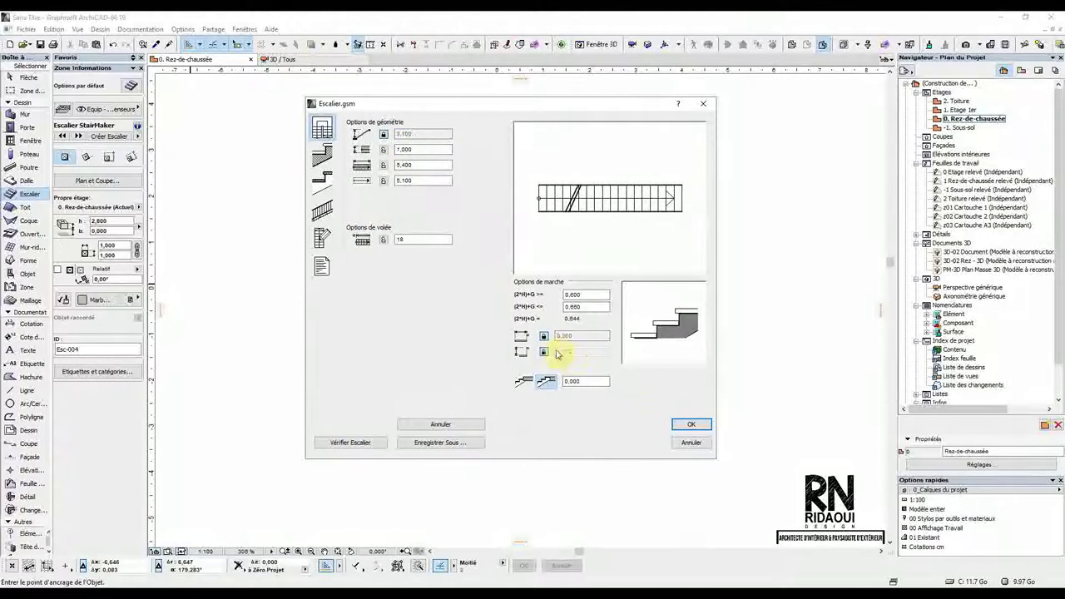
Step: Try to set the flight's number of risers to 19 with the total height locked
left_click(410, 239)
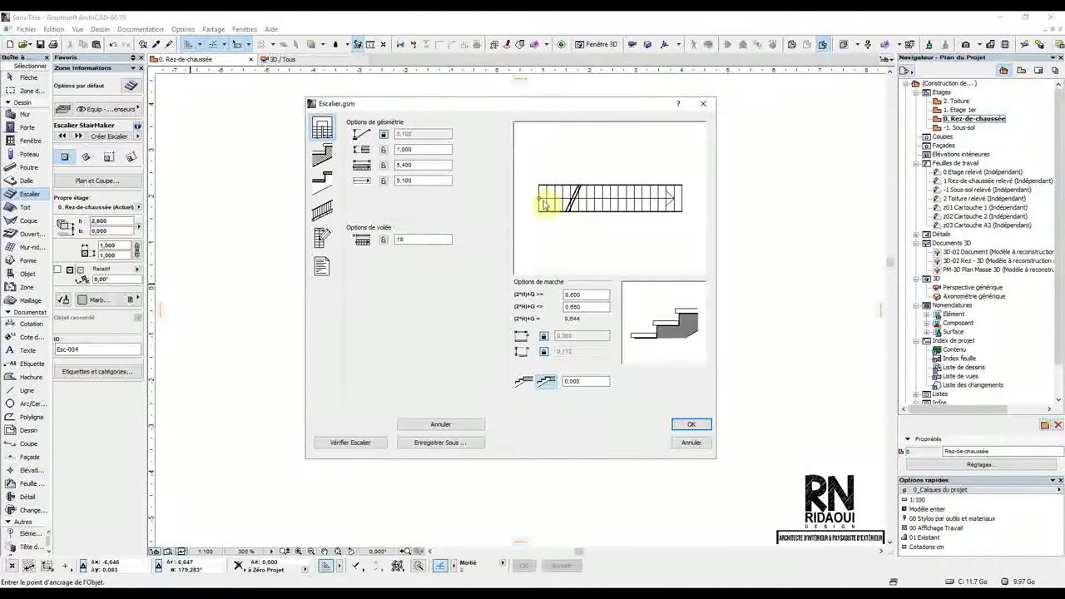
double_click(405, 240)
type("19")
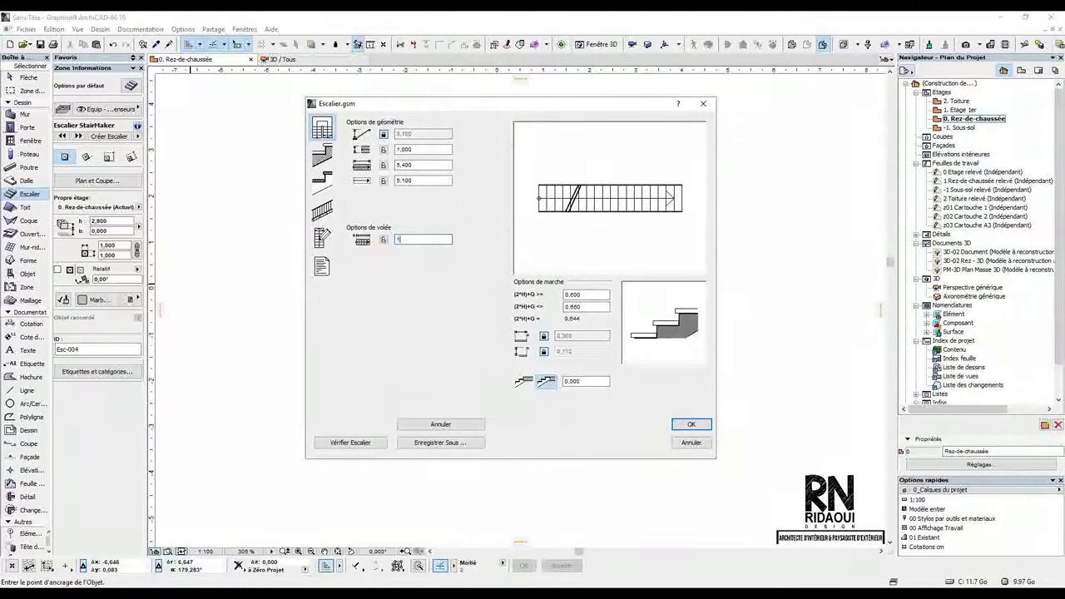
left_click(413, 309)
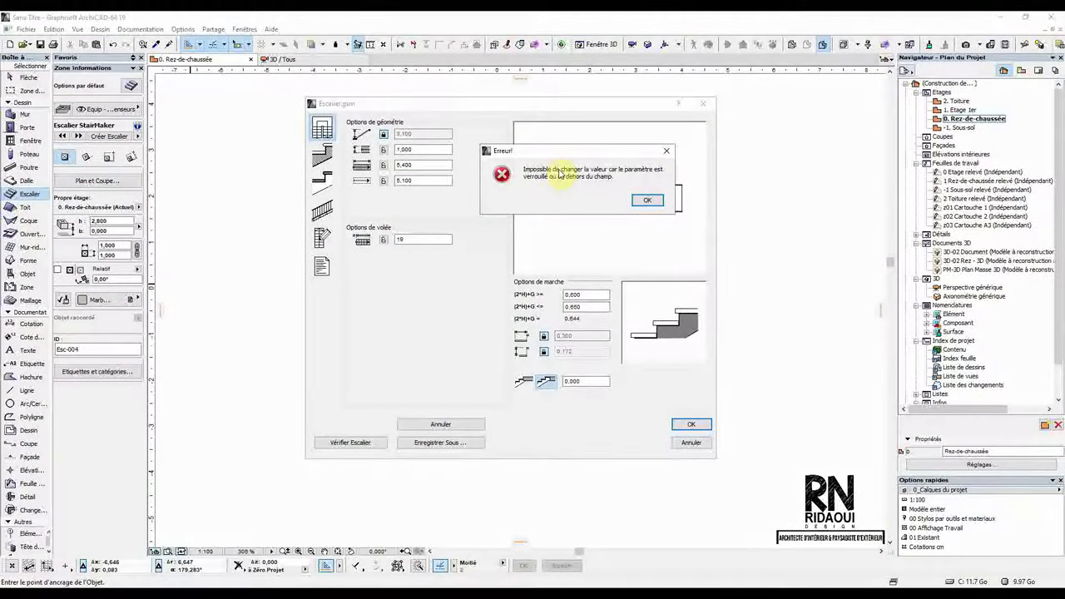
left_click(666, 152)
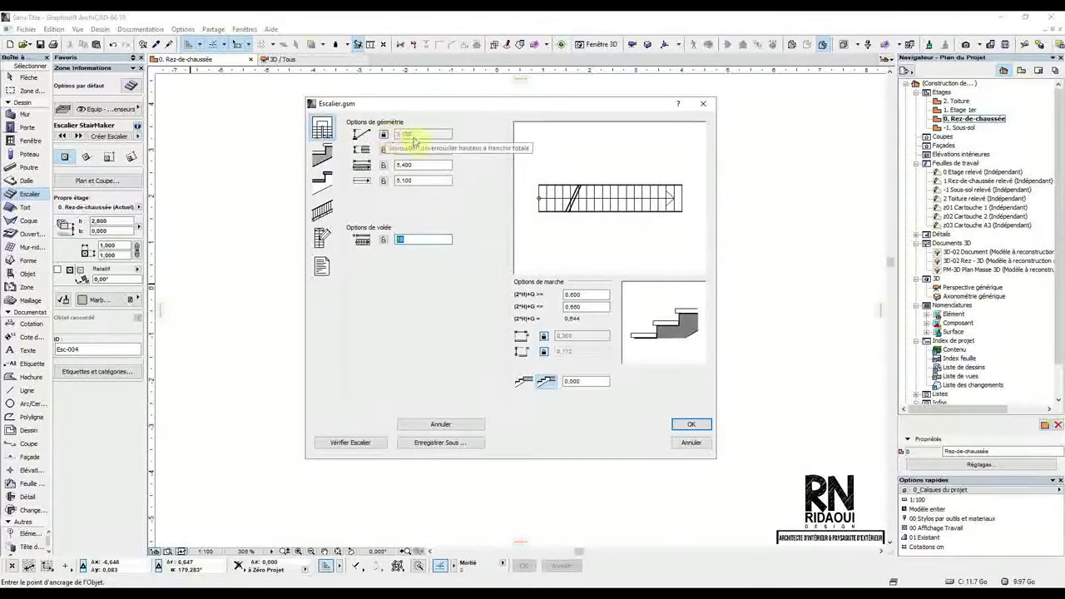
Step: Unlock the total height and set the flight's number of risers to 19
left_click(384, 134)
double_click(416, 239)
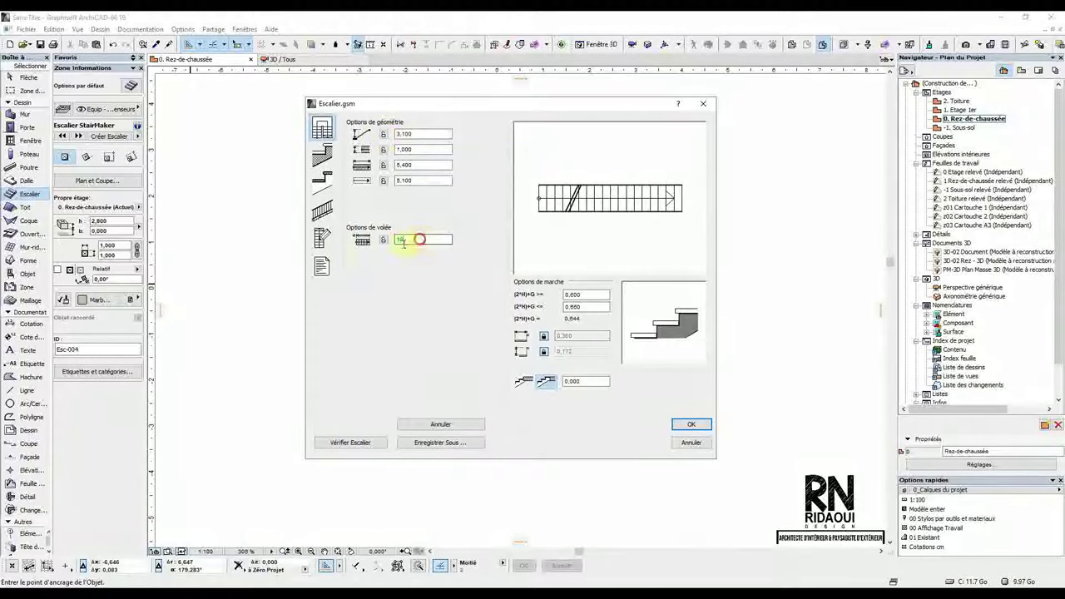
type("19")
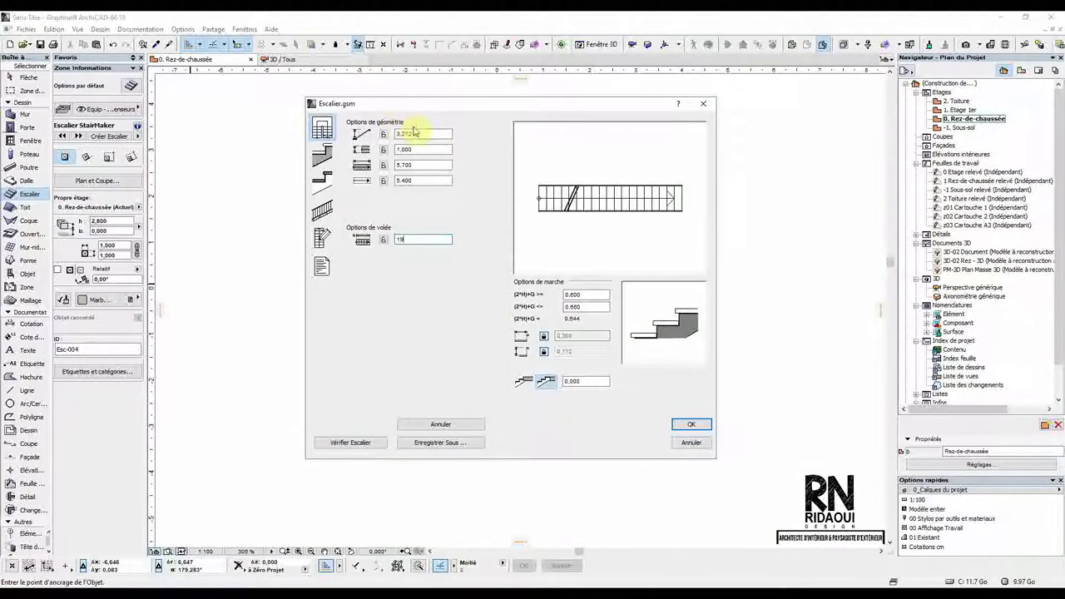
Step: Return the total height to 3.100 and lock it again
double_click(416, 134)
type("5")
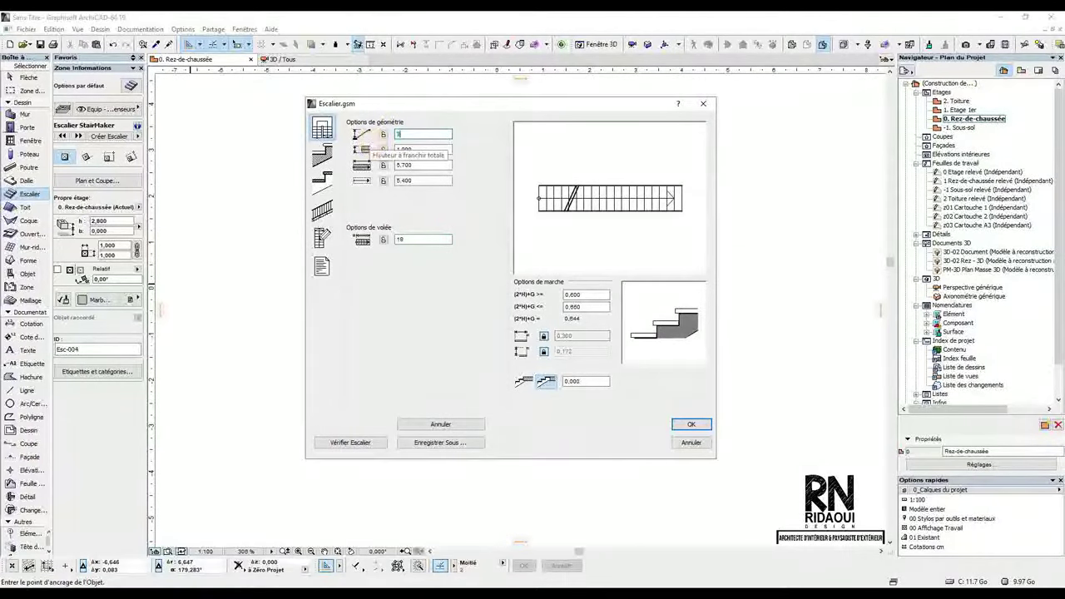
key("Tab")
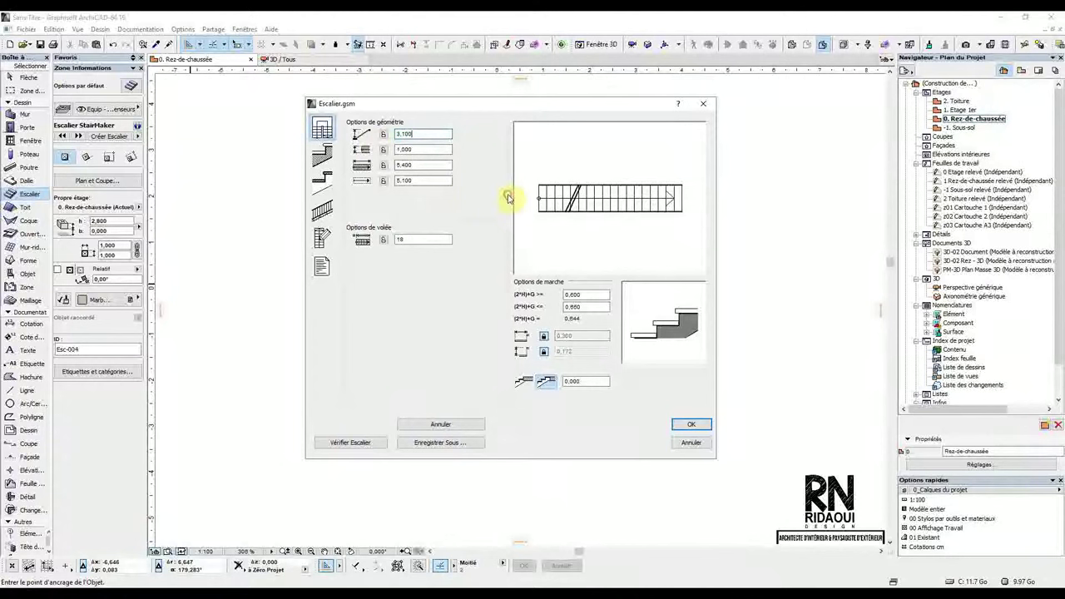
double_click(413, 239)
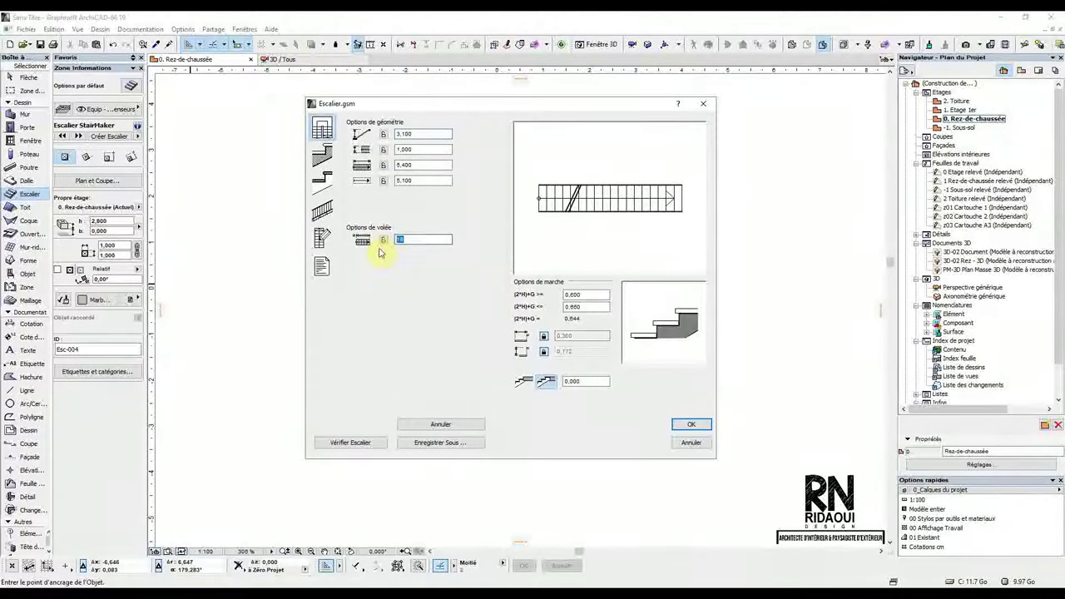
left_click(384, 134)
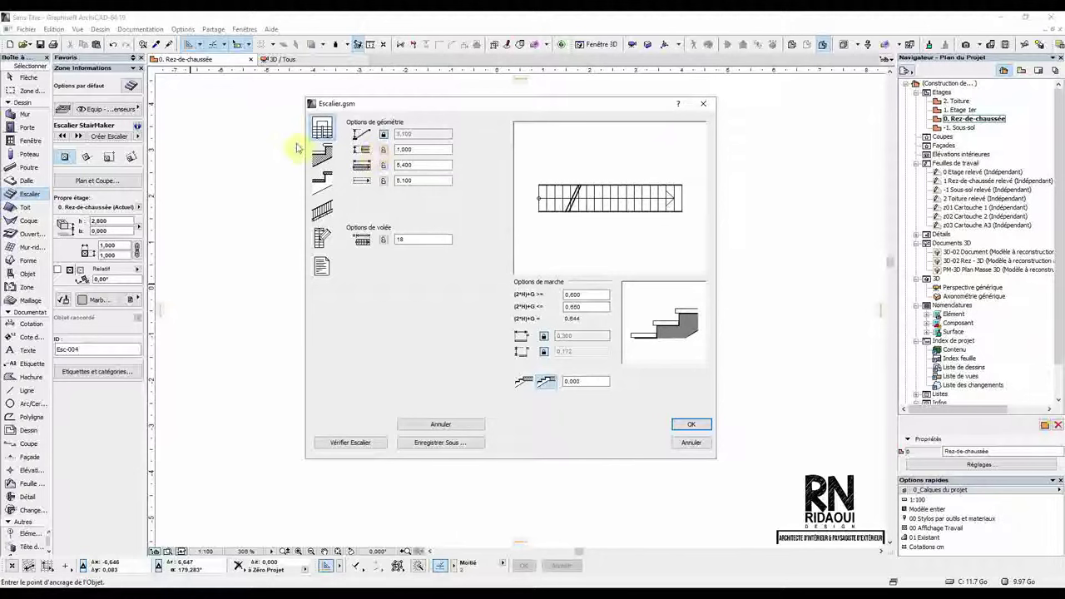
Step: Set the stair's width to 1.20 and lock it
left_click(406, 149)
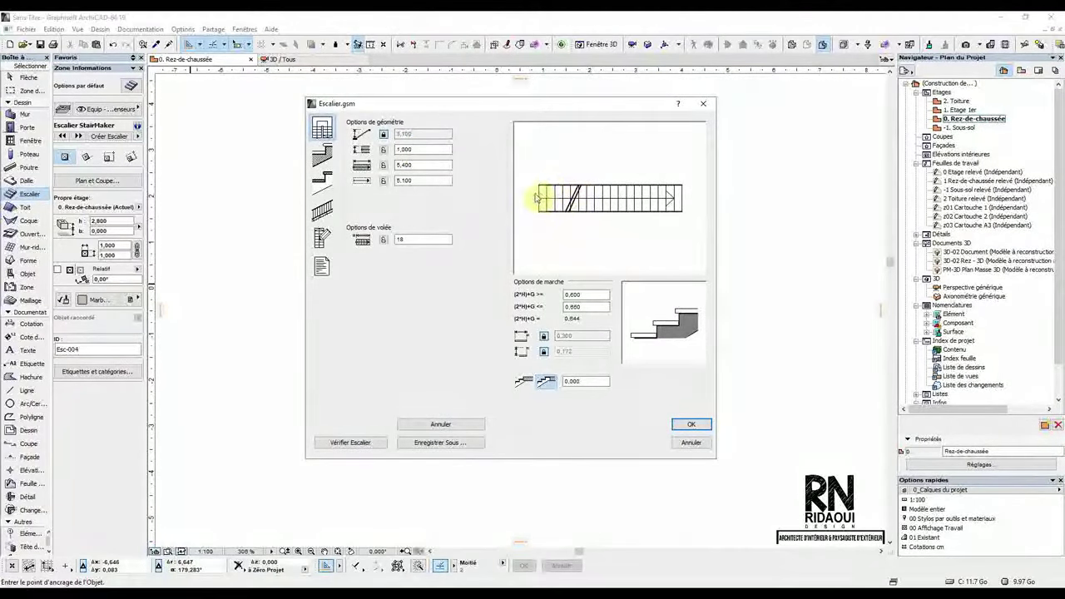
double_click(423, 149)
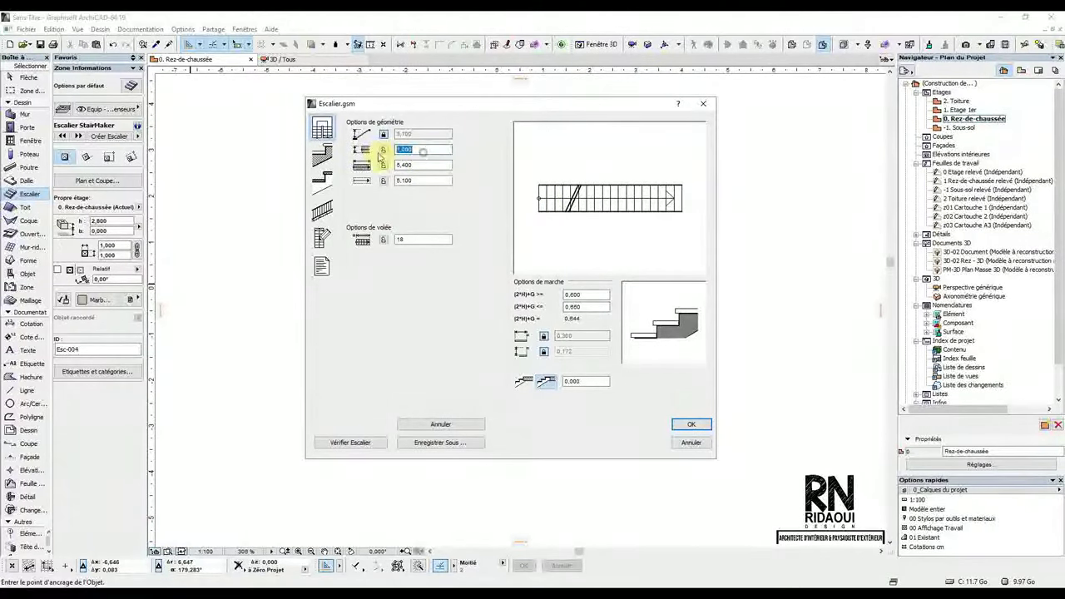
type("1,20")
key("Tab")
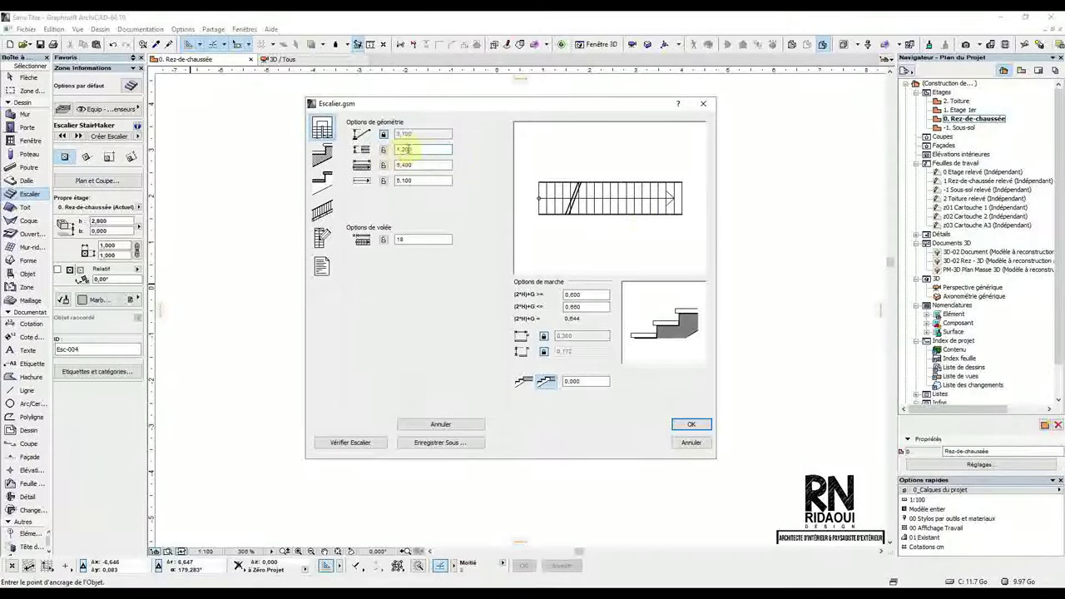
left_click(384, 150)
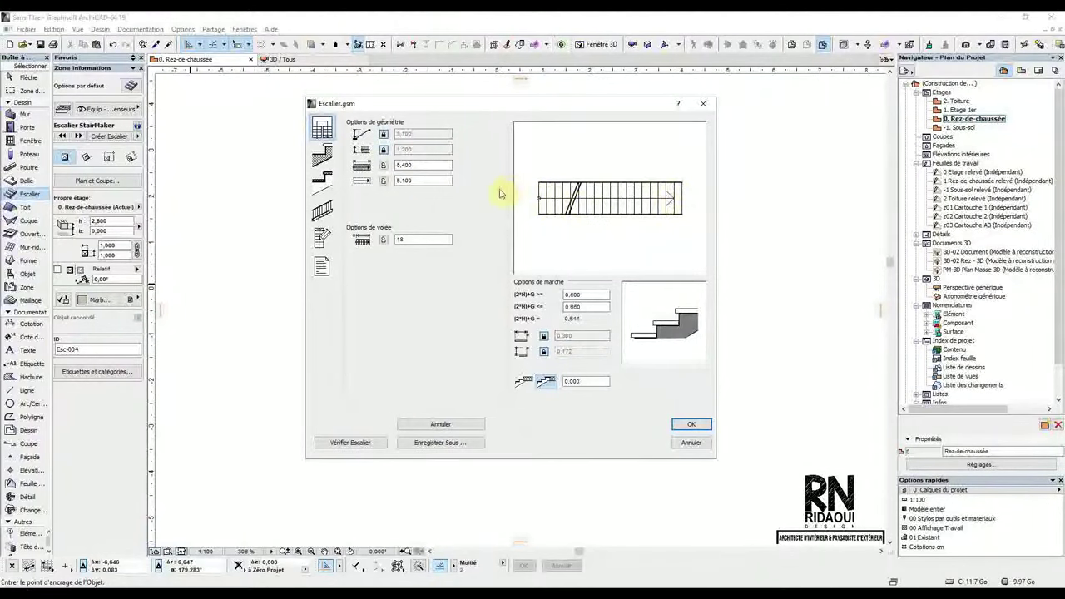
Step: Try to set the 5.400 stair length to 6 with the tread depth and riser height locked
left_click(423, 166)
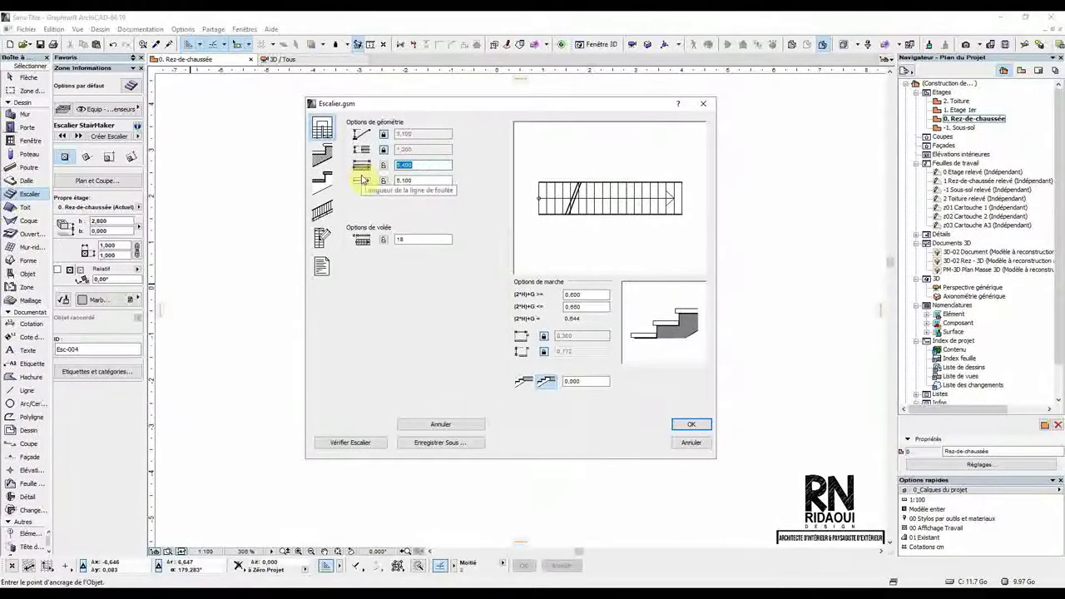
type("6")
left_click(494, 205)
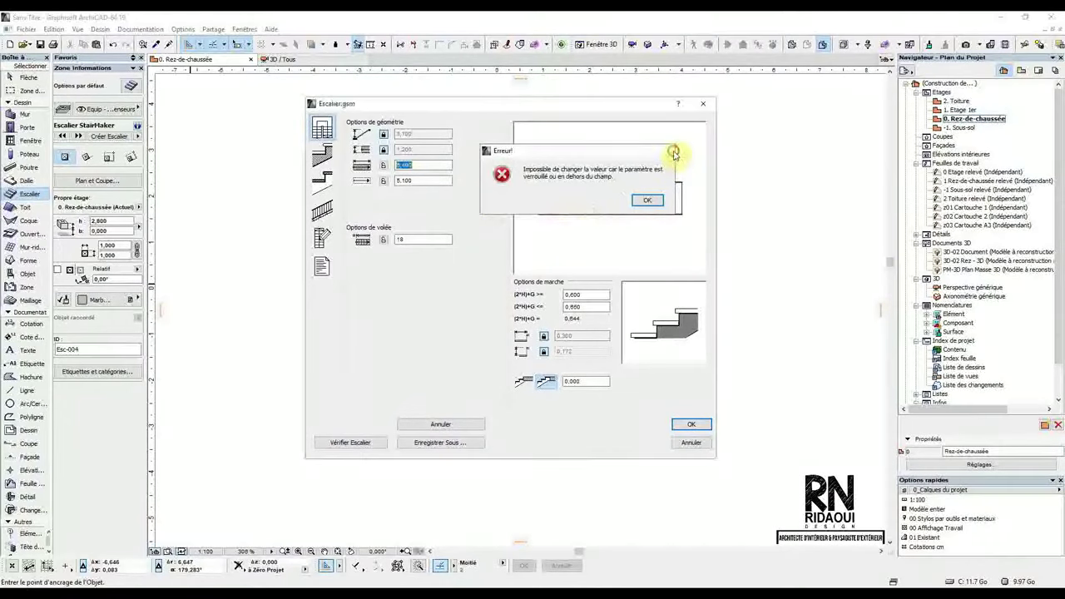
left_click(667, 151)
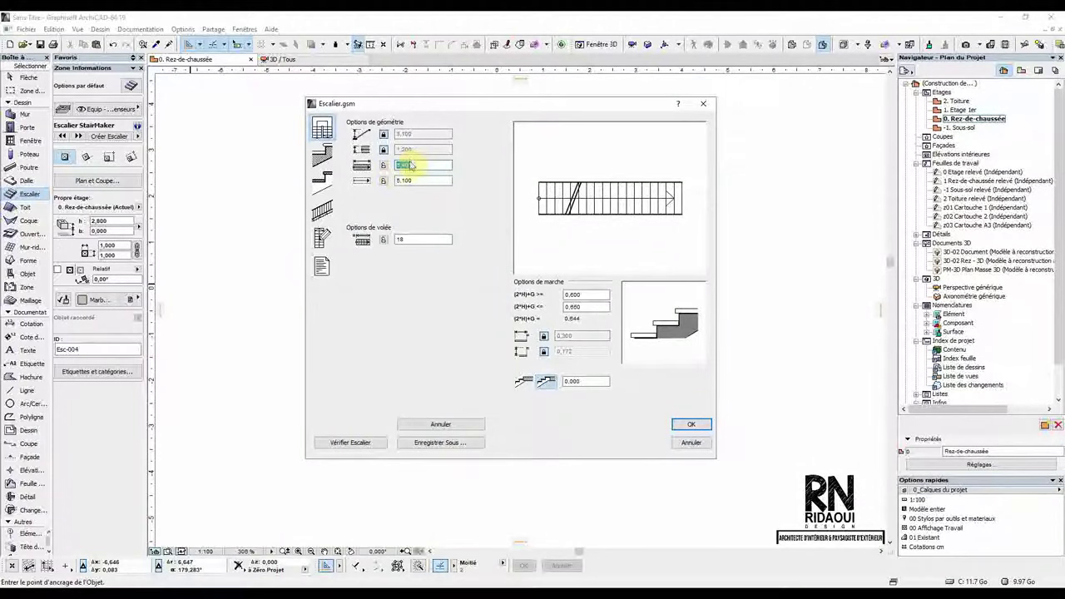
Step: Unlock the tread depth and try to set the total stair length to 6.000
left_click(544, 336)
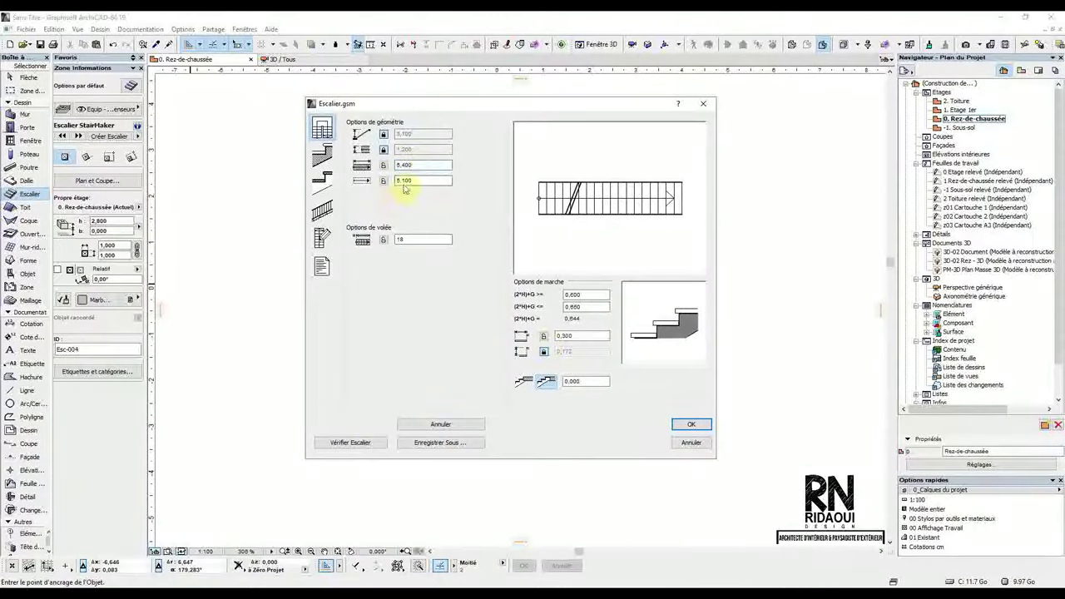
double_click(420, 165)
type("6,3")
left_click(542, 190)
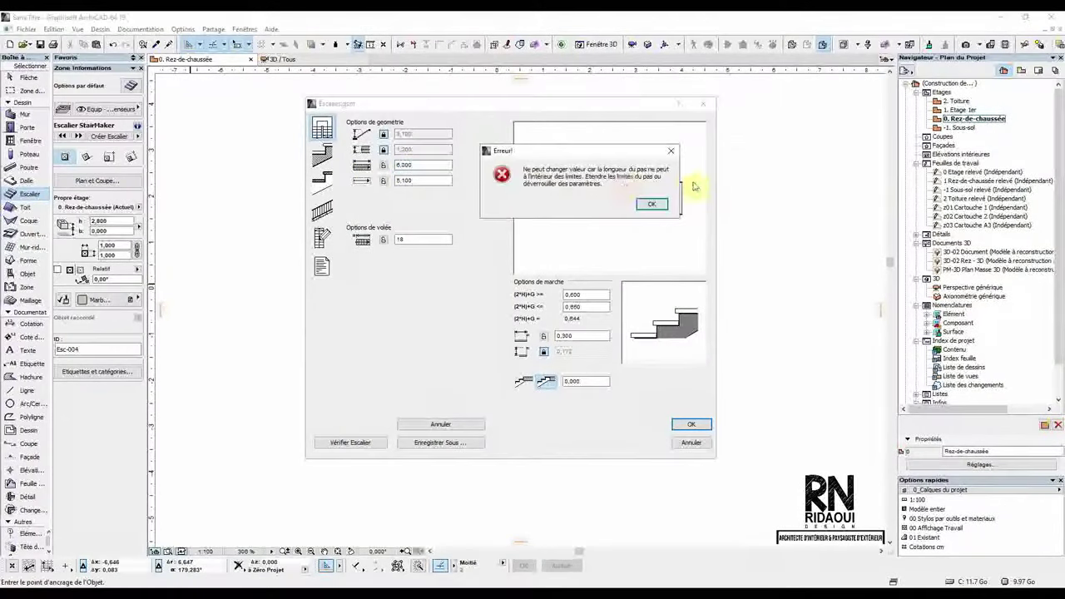
left_click(648, 205)
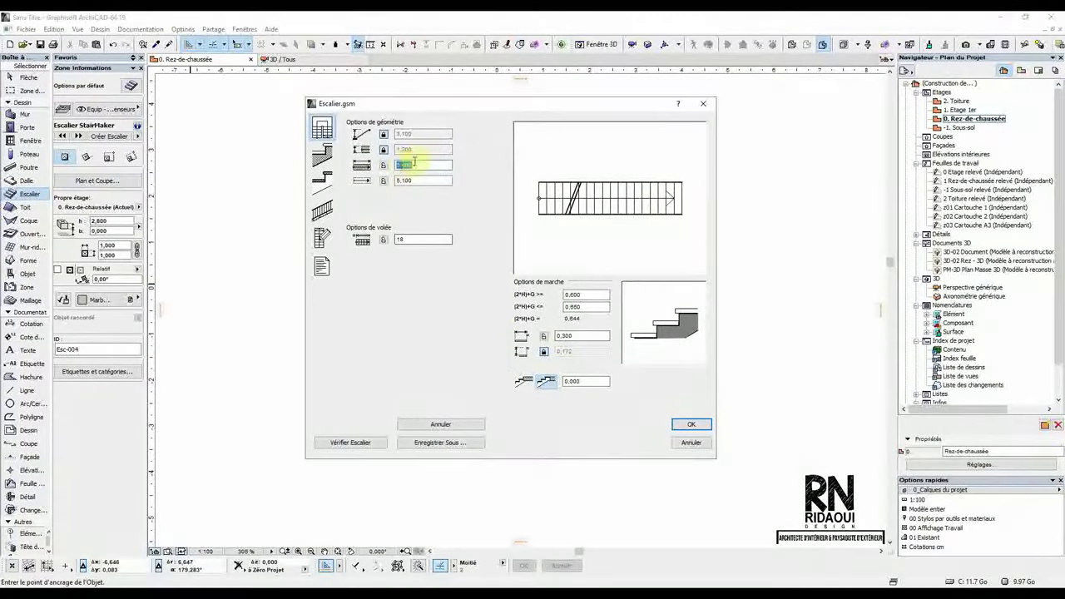
Step: Try total stair lengths of 4.000 and 5.600 while the tread depth is unlocked
type("4")
left_click(465, 208)
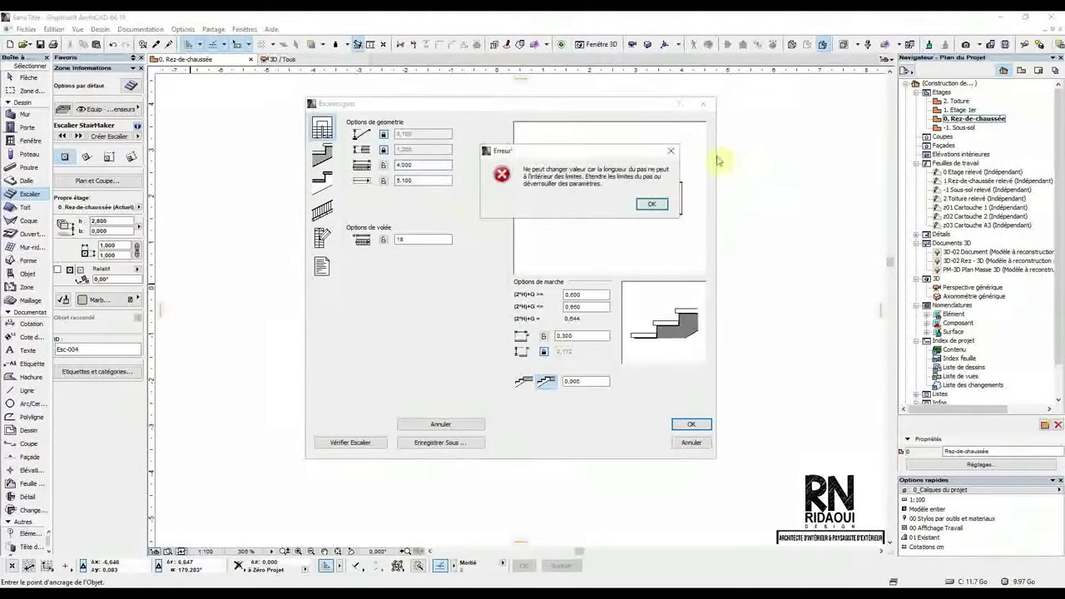
left_click(671, 152)
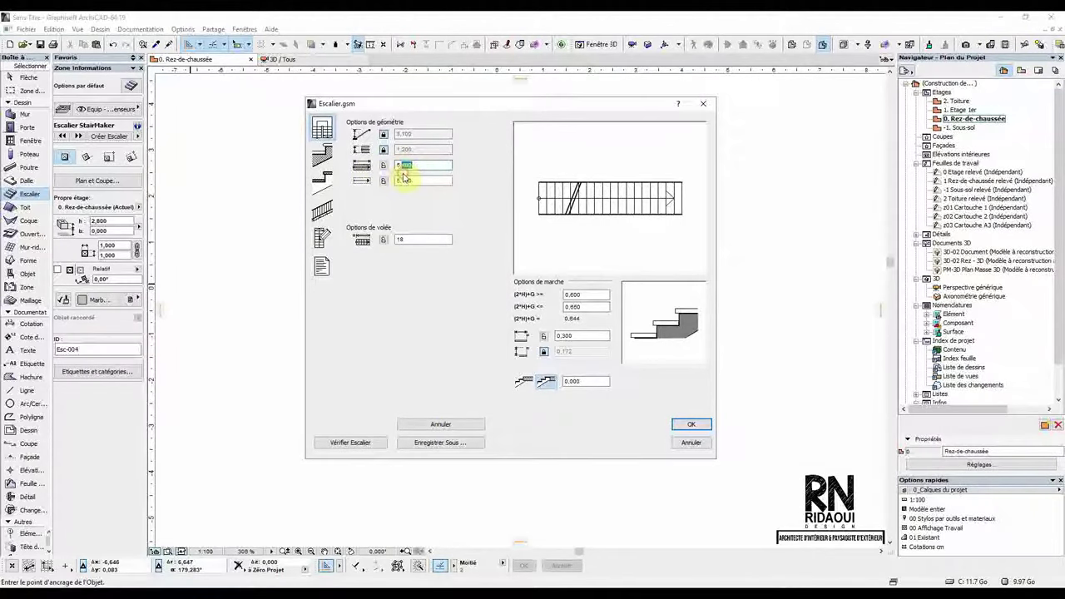
type("60")
key("Tab")
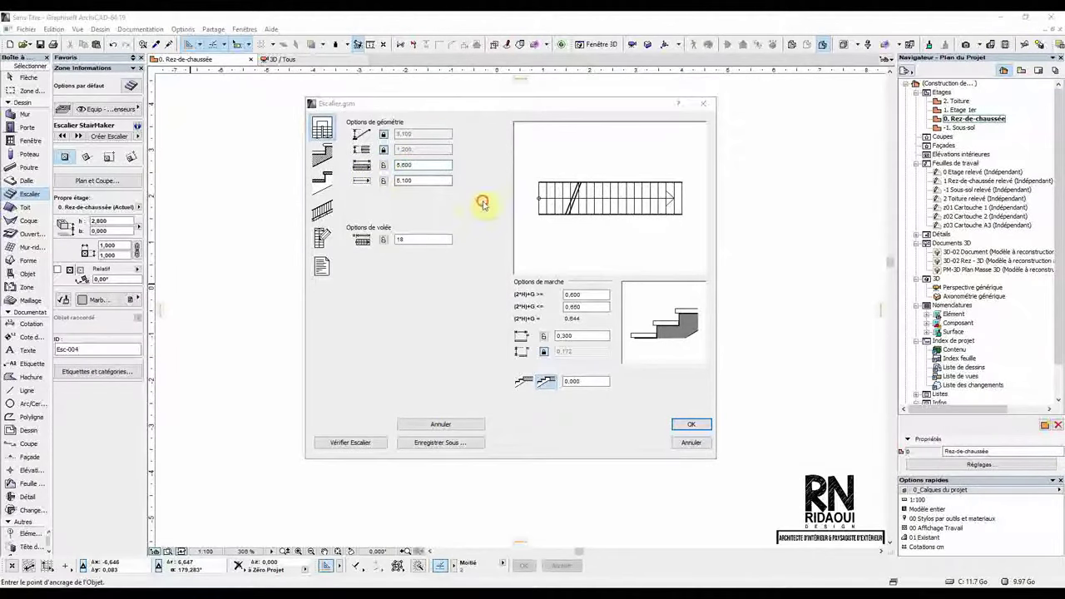
left_click(671, 153)
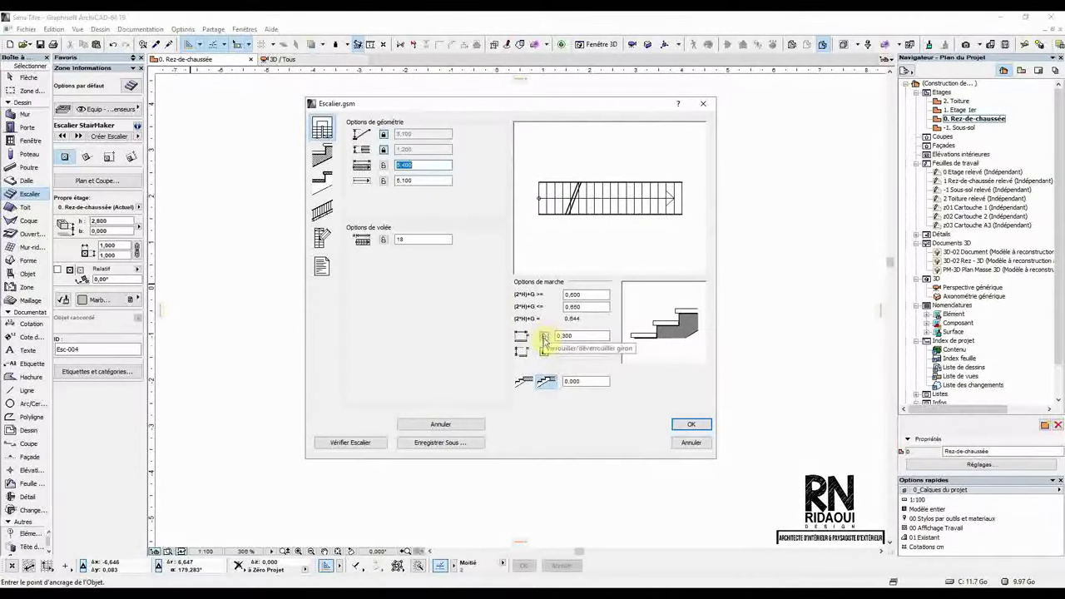
Step: Lock the tread depth again, leave the total length unlocked, and verify the stair
left_click(545, 336)
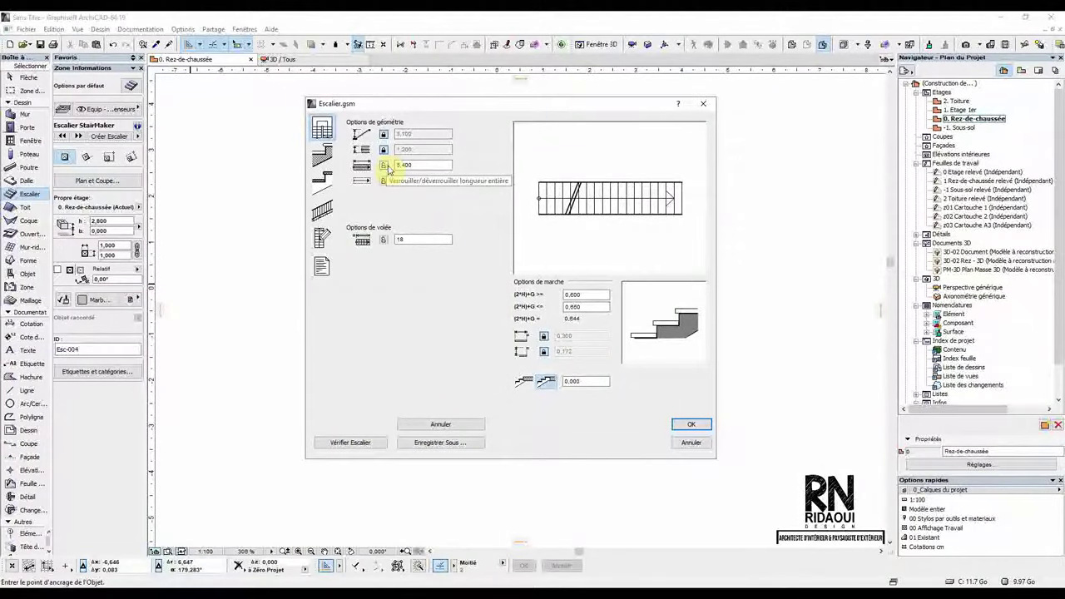
left_click(385, 166)
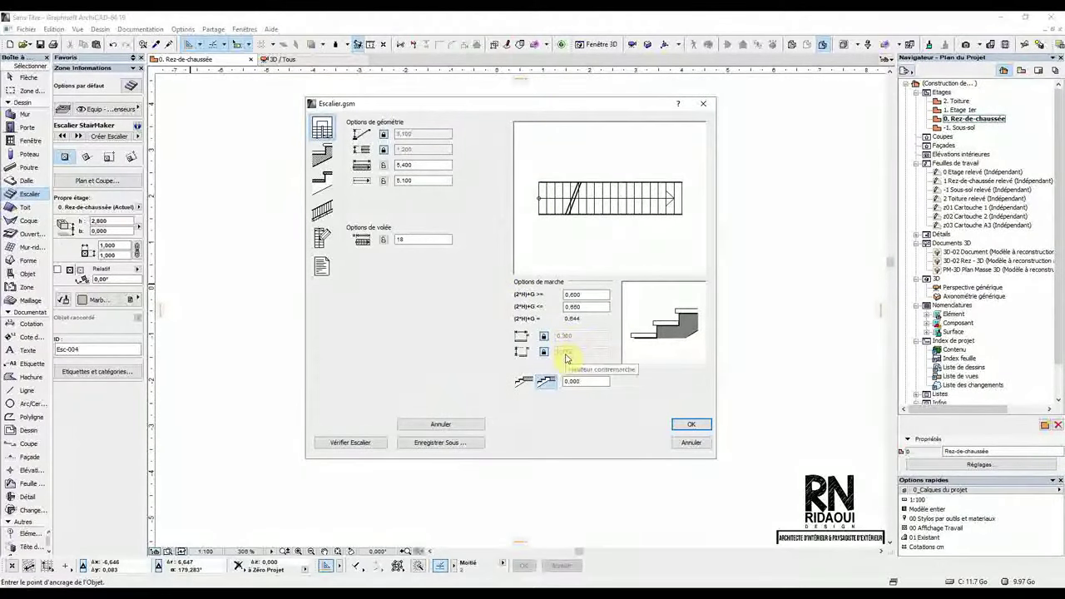
left_click(383, 165)
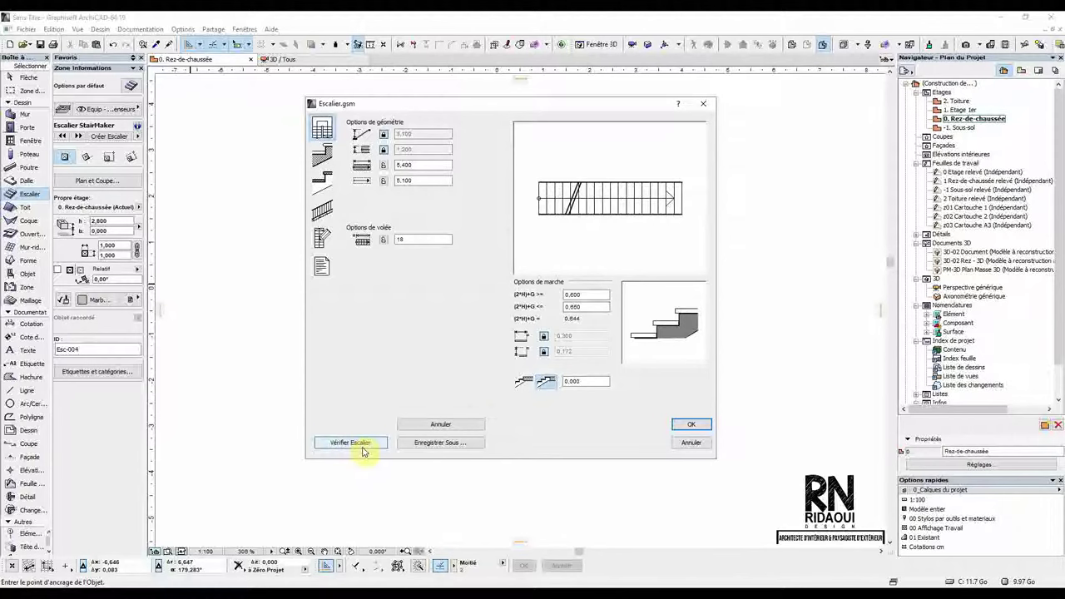
left_click(359, 444)
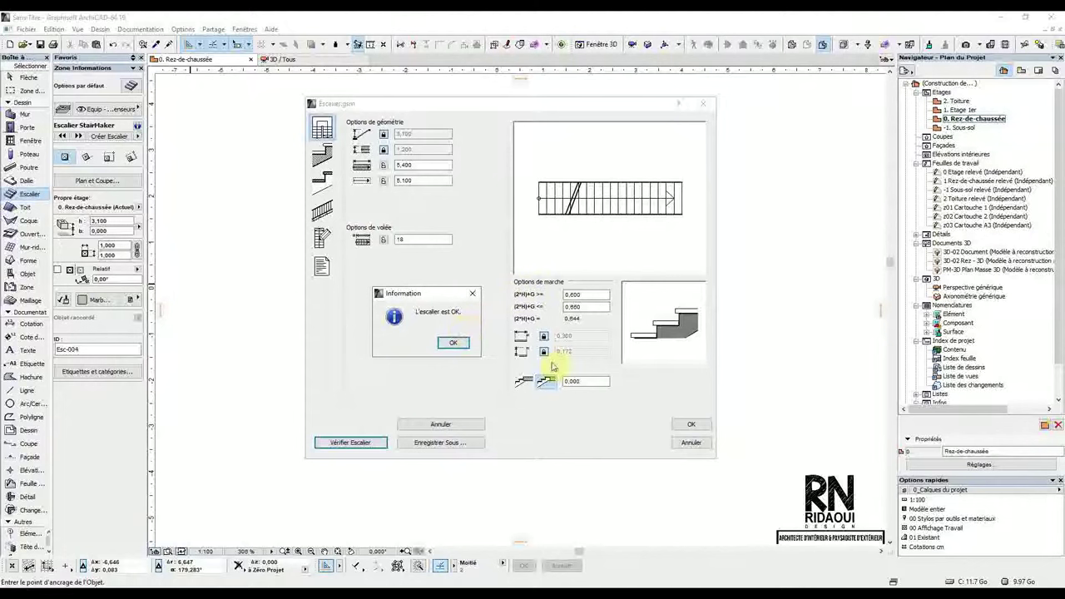
left_click(453, 343)
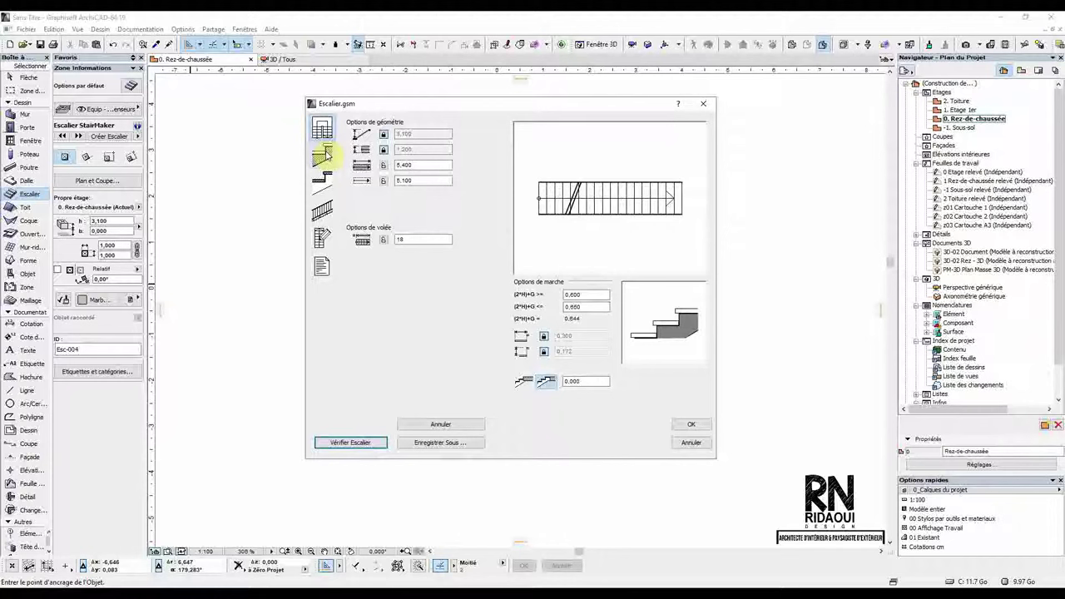
Step: In the structure settings, set the upper surface to yellow Peinture - Cadmium and the fourth surface to Peinture - Vermillon
left_click(326, 154)
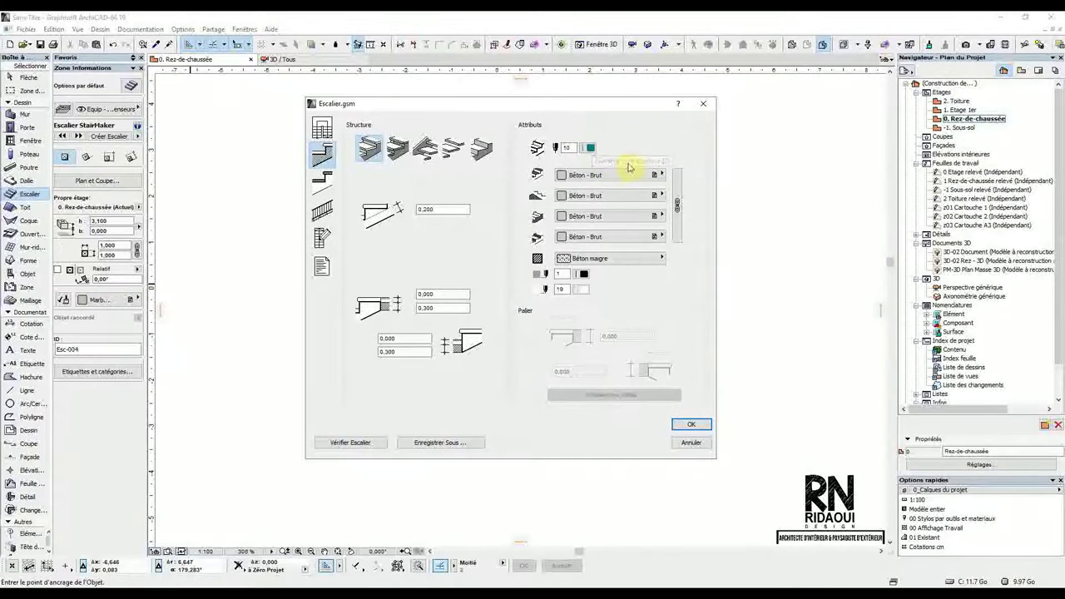
left_click(589, 150)
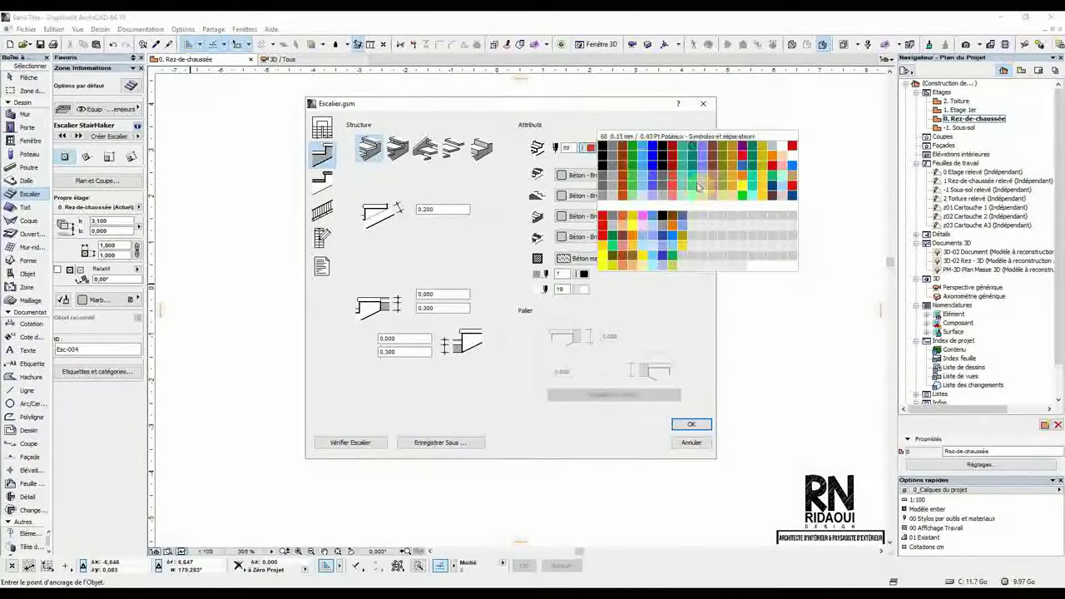
left_click(606, 110)
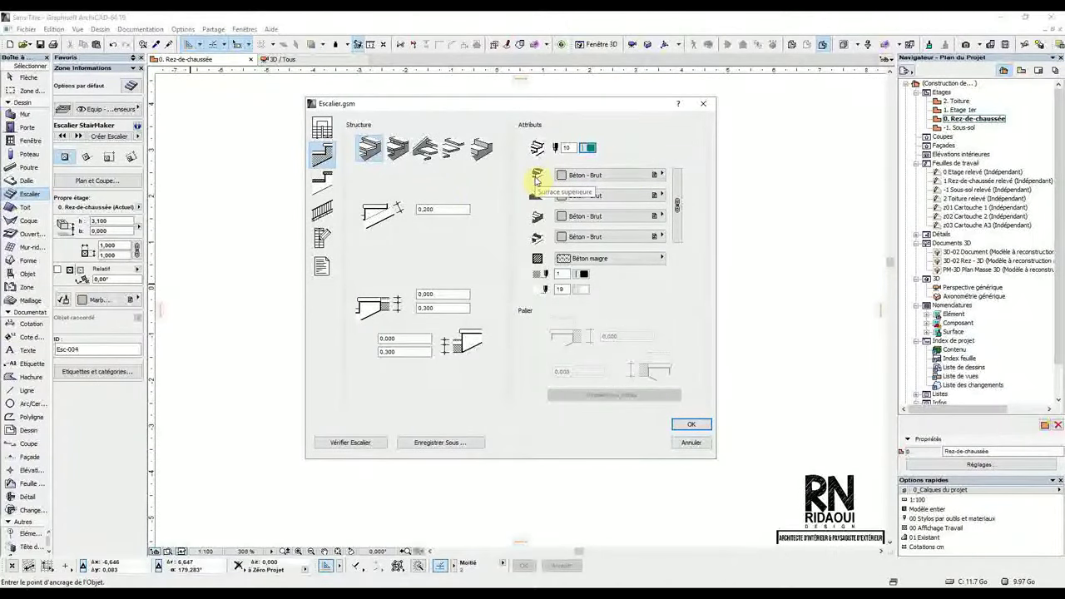
left_click(660, 176)
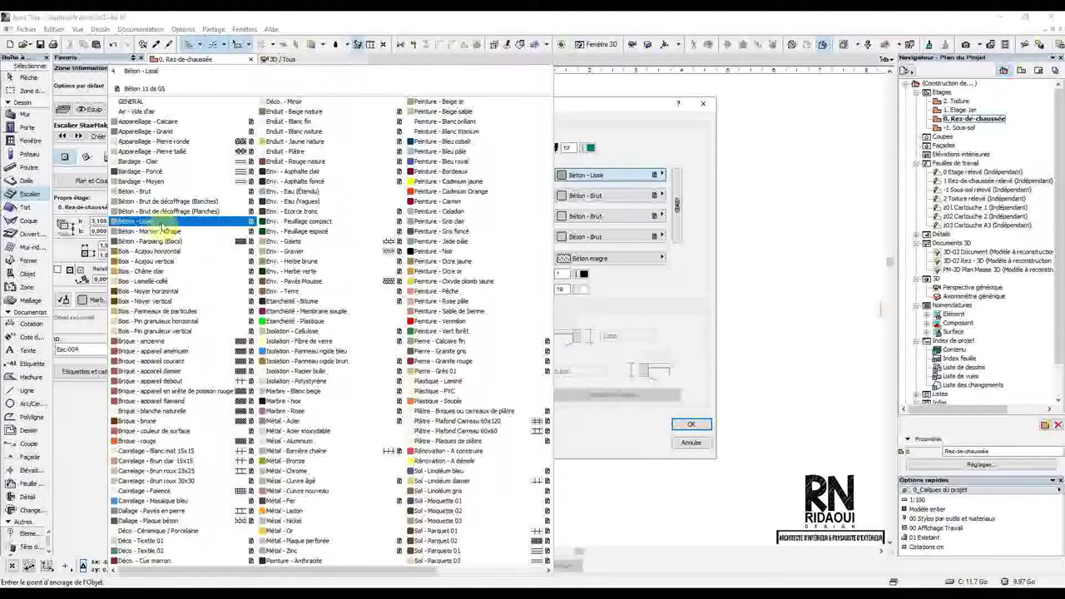
left_click(454, 182)
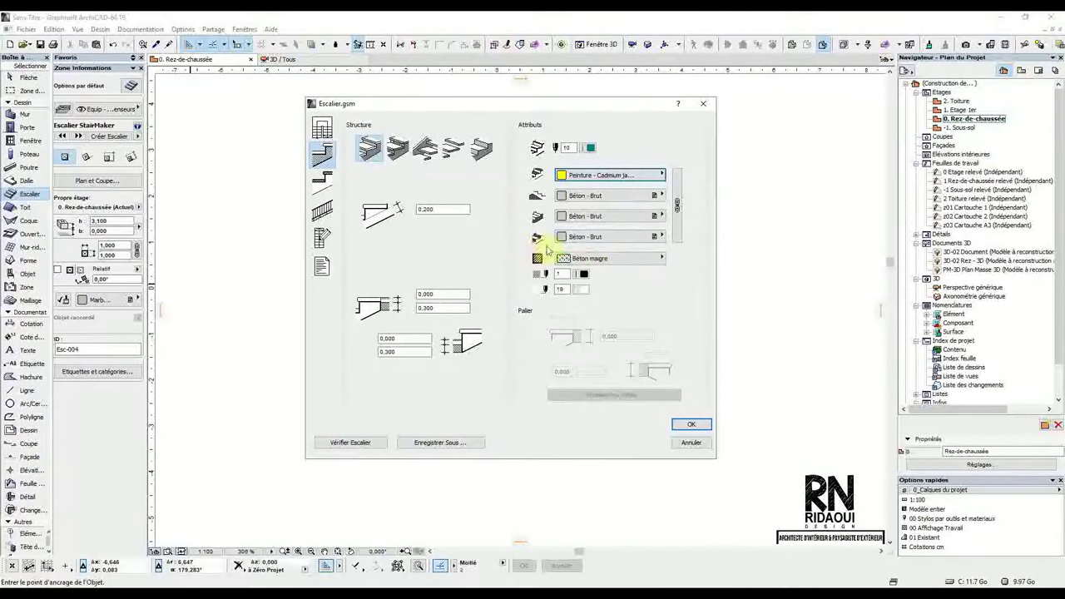
left_click(663, 237)
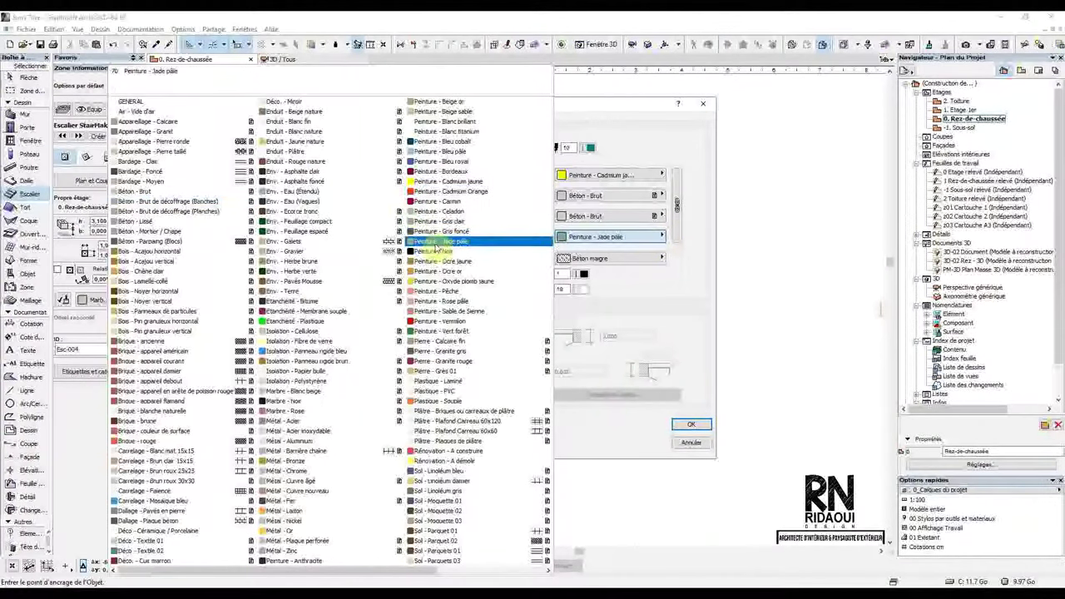
left_click(439, 324)
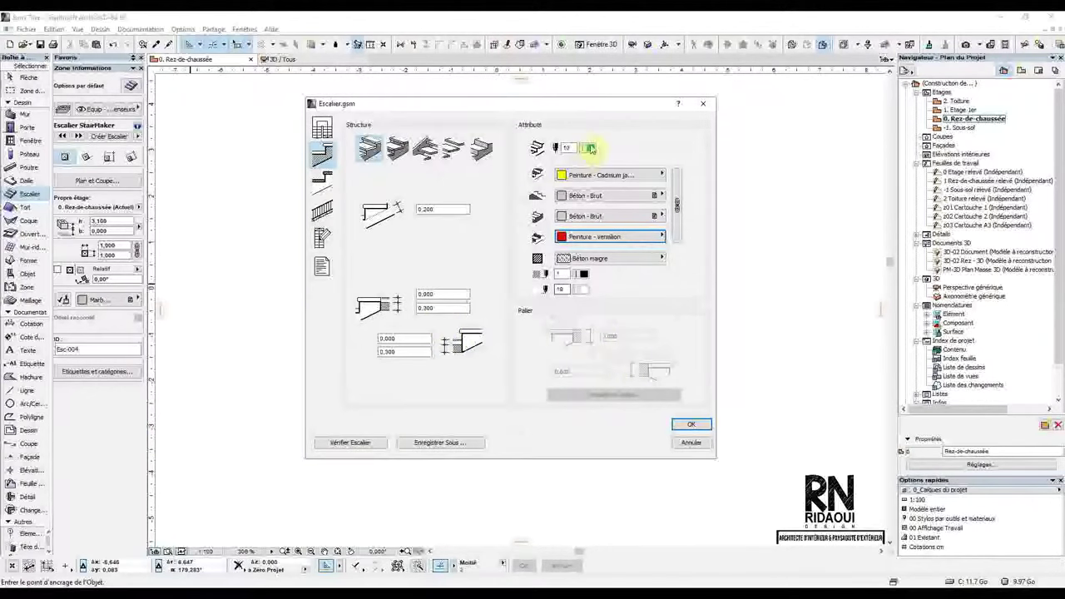
Step: Examine the cut fills and fill pen colours available for the stair structure
left_click_drag(626, 106, 569, 93)
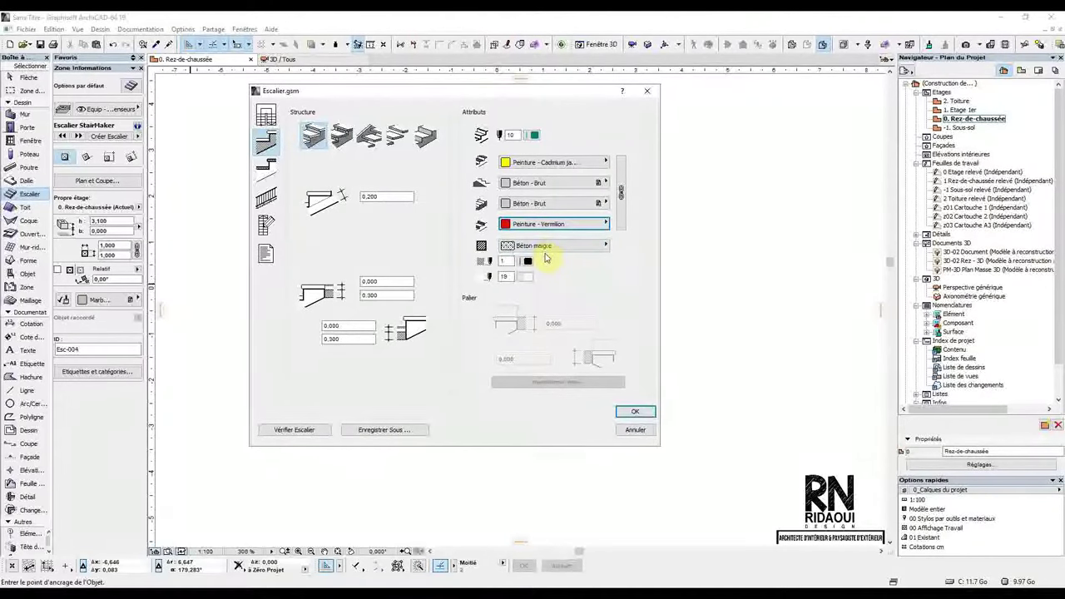
left_click(527, 248)
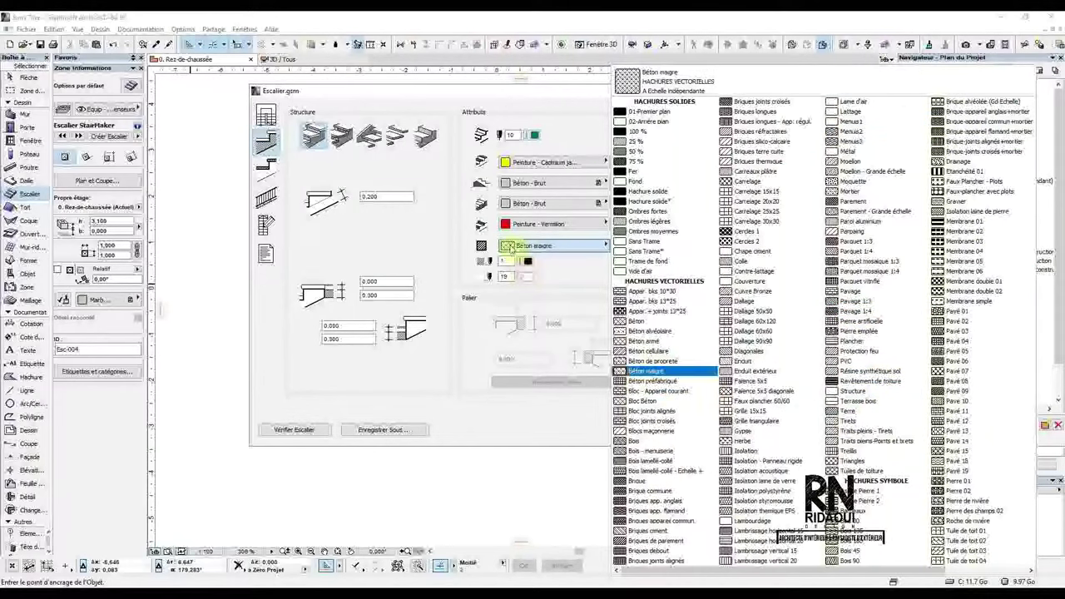
left_click(564, 265)
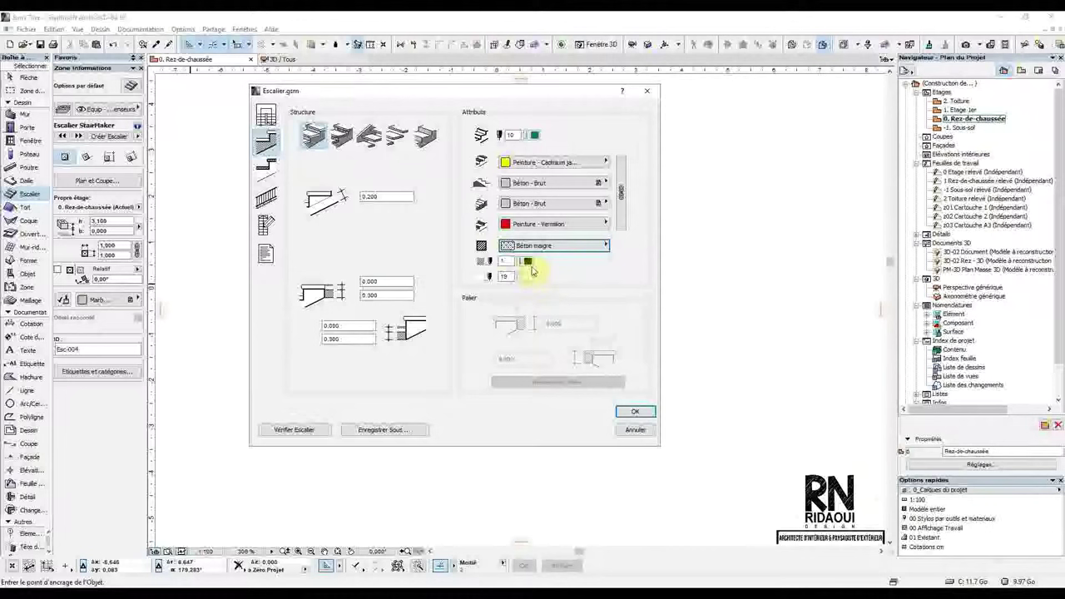
left_click(528, 262)
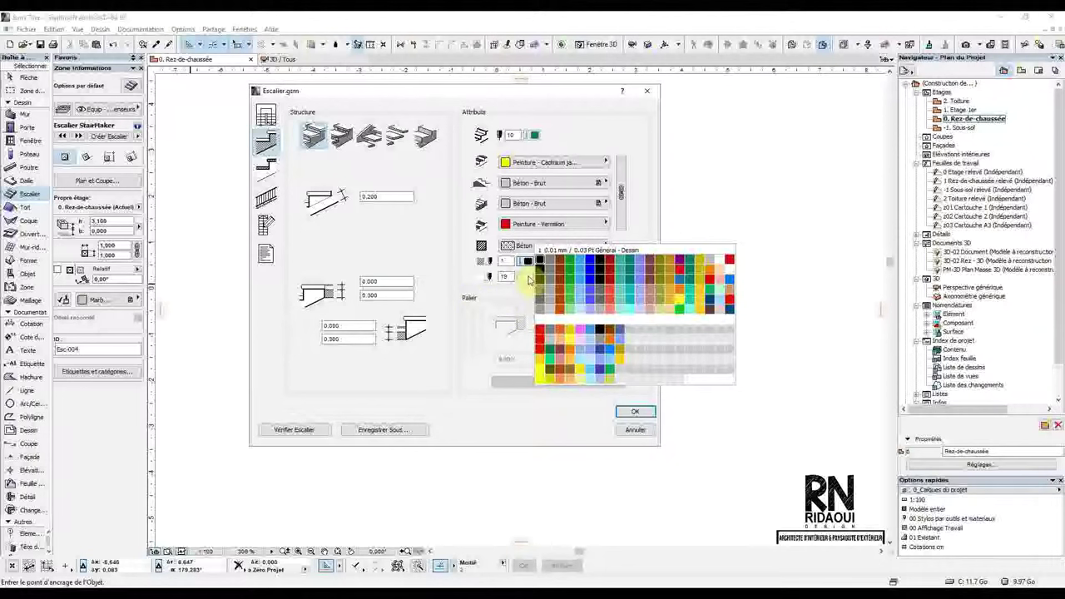
left_click(636, 219)
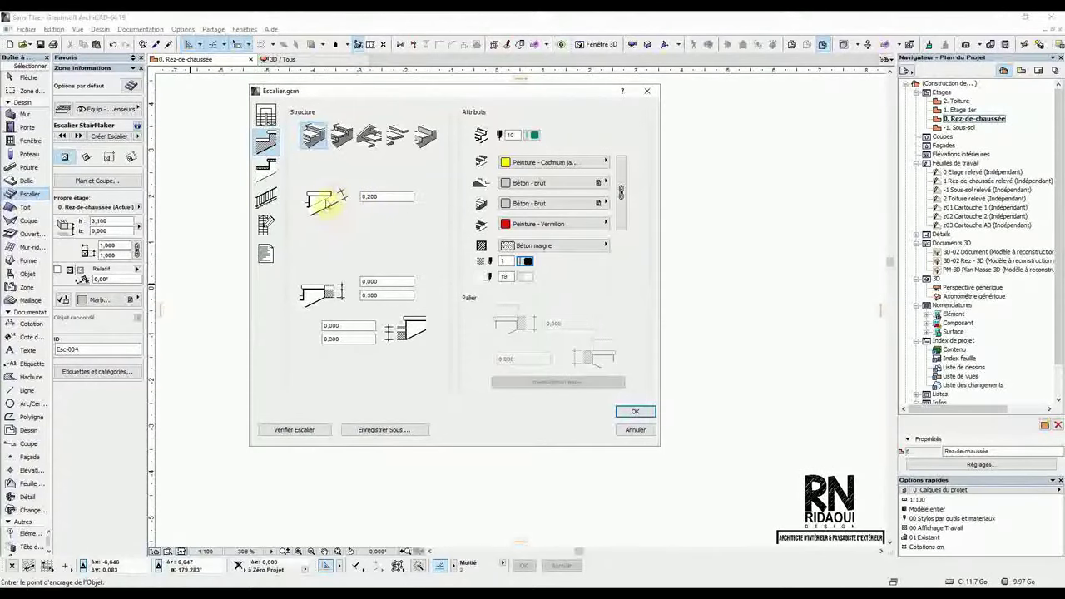
Step: Examine the structure's slab thickness and the connection dimensions at the flight's end
double_click(372, 196)
double_click(368, 197)
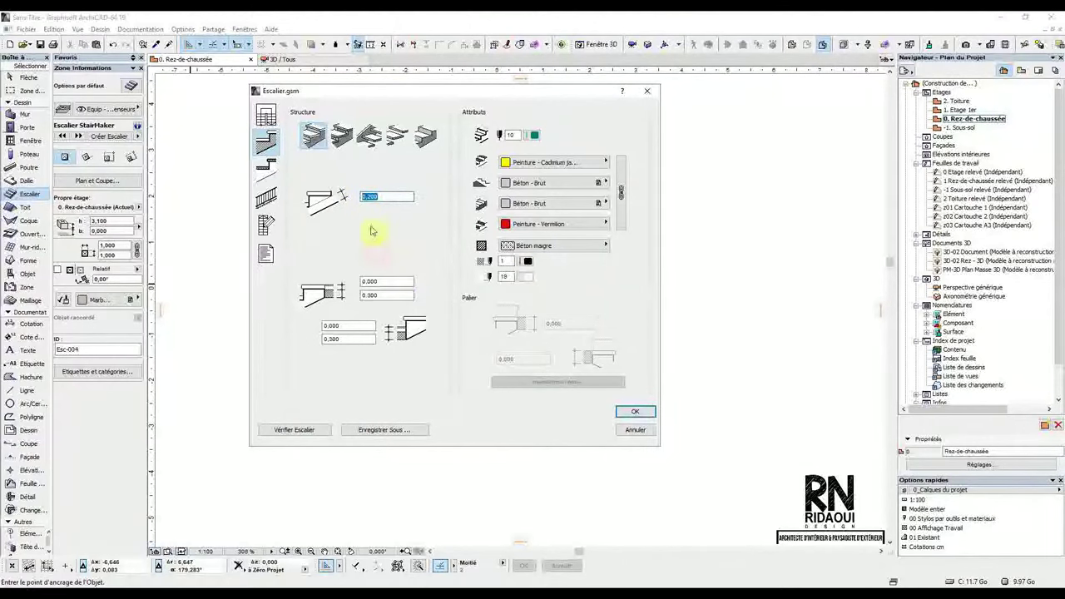
left_click_drag(430, 94, 450, 88)
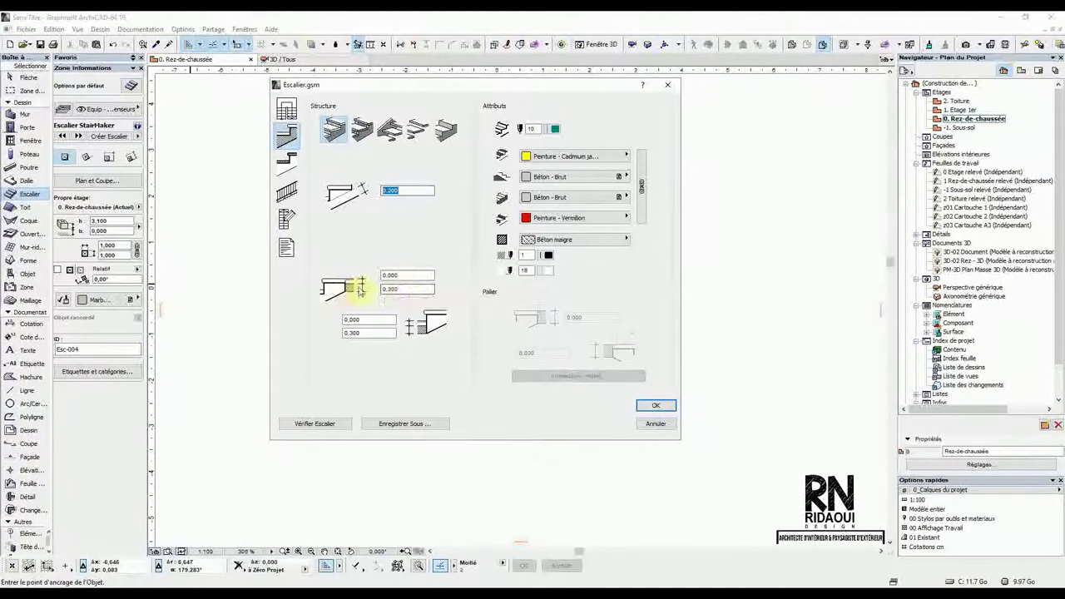
left_click(411, 288)
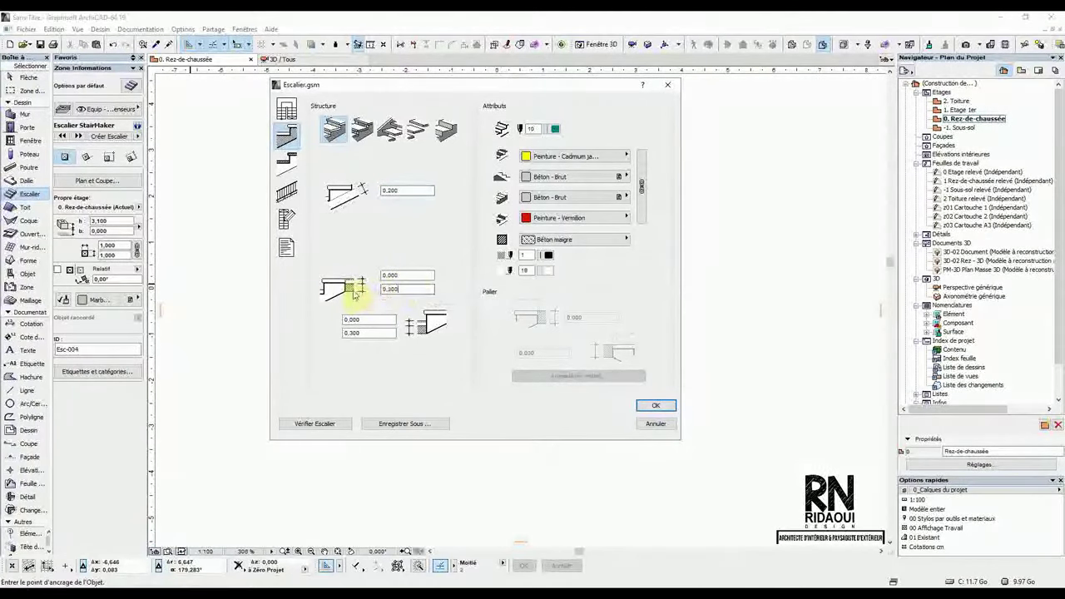
left_click(406, 275)
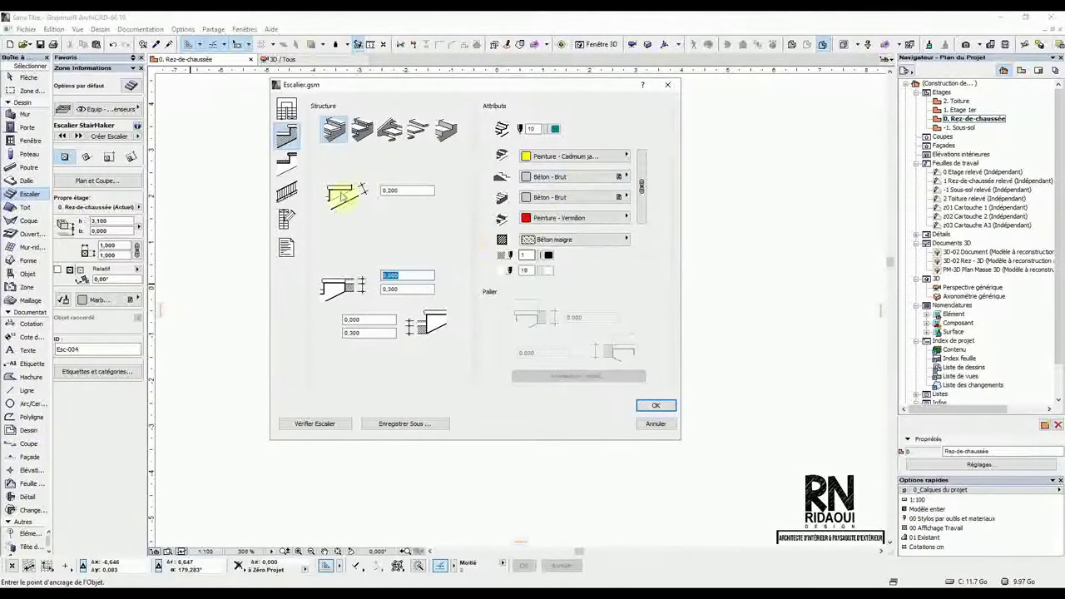
Step: Examine the step settings and the surface materials available for the treads
left_click(292, 169)
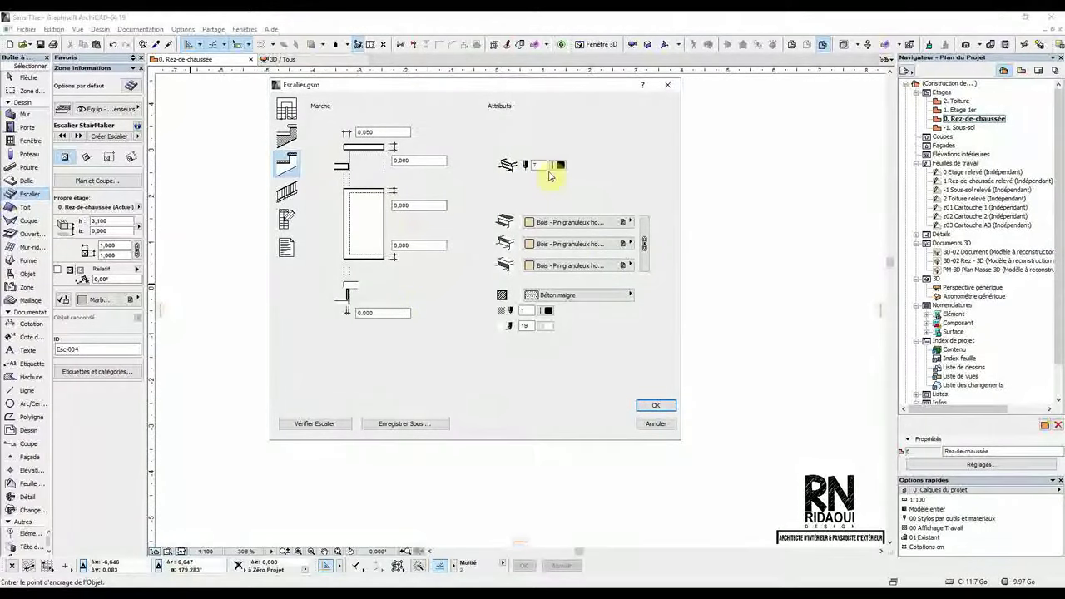
left_click(616, 225)
left_click(613, 179)
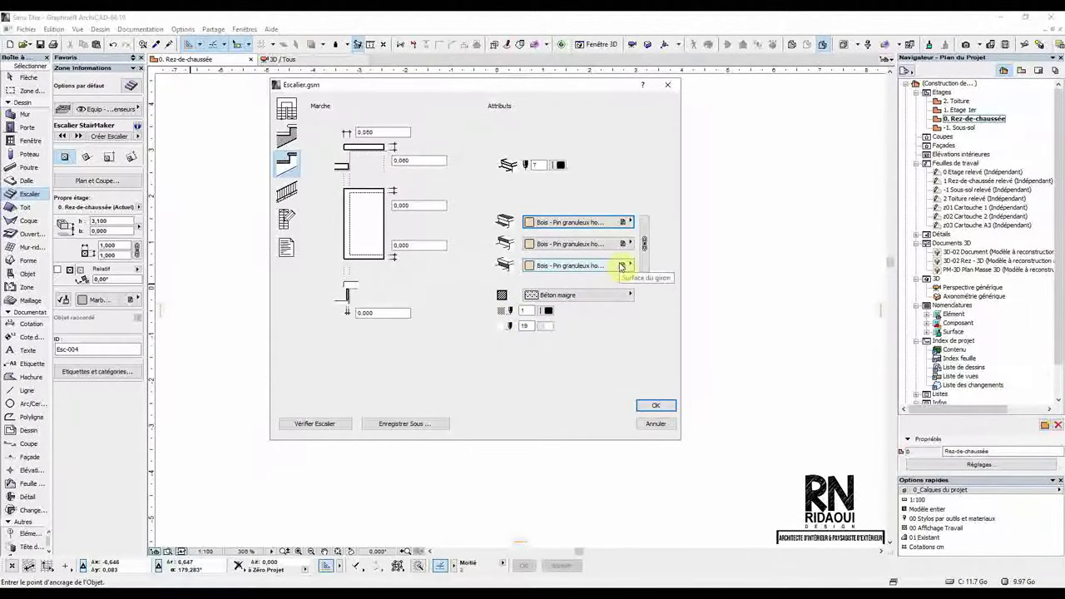
Step: In the railing settings, try the second selection mode on the lower and upper side railings, and switch to the third mode
left_click(288, 194)
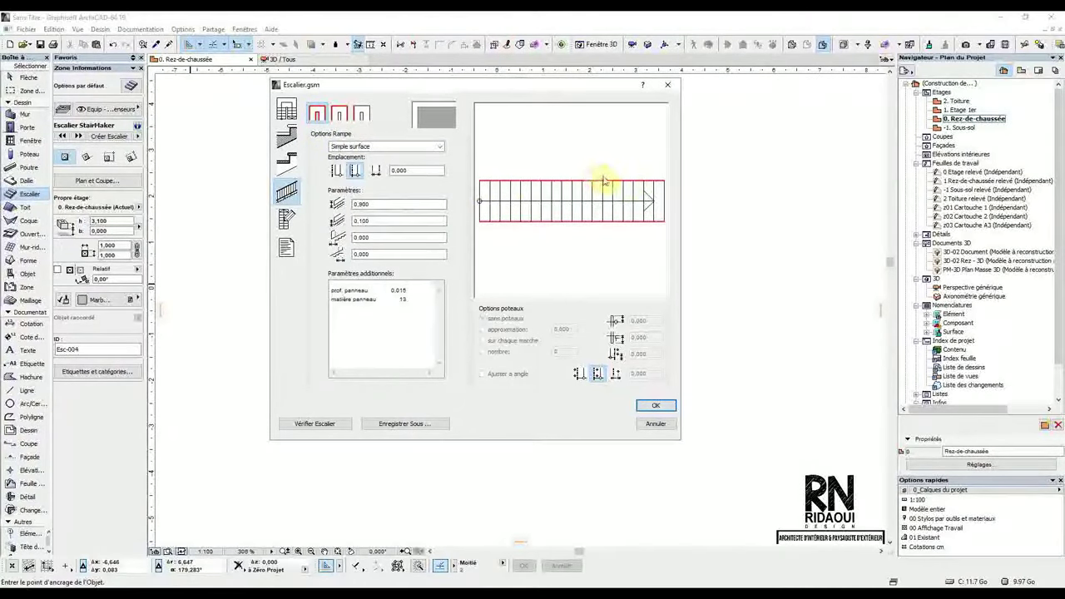
left_click(339, 114)
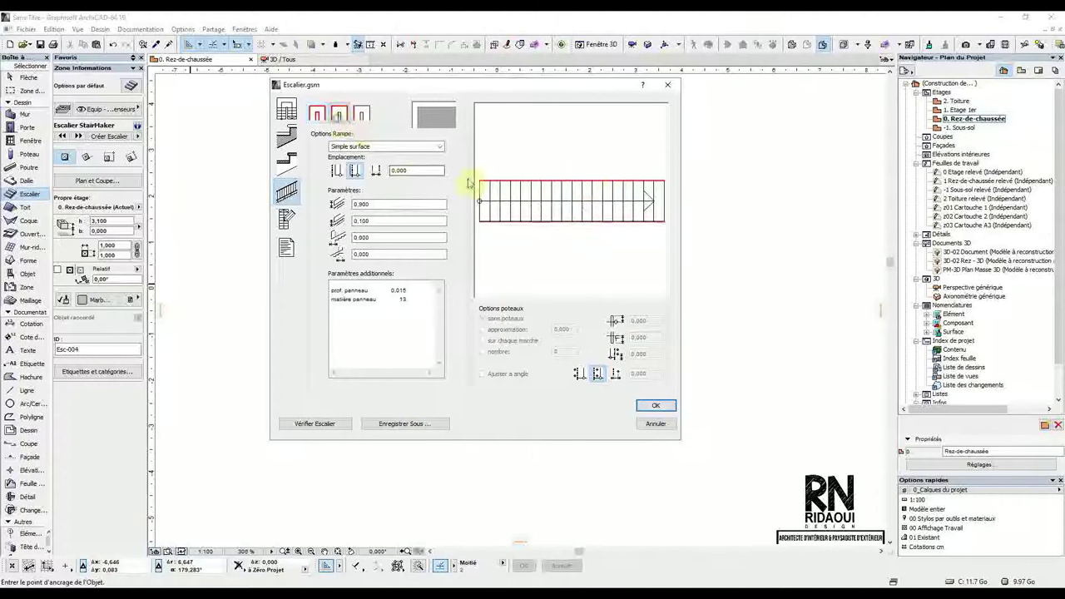
left_click(575, 195)
left_click(575, 180)
left_click(573, 222)
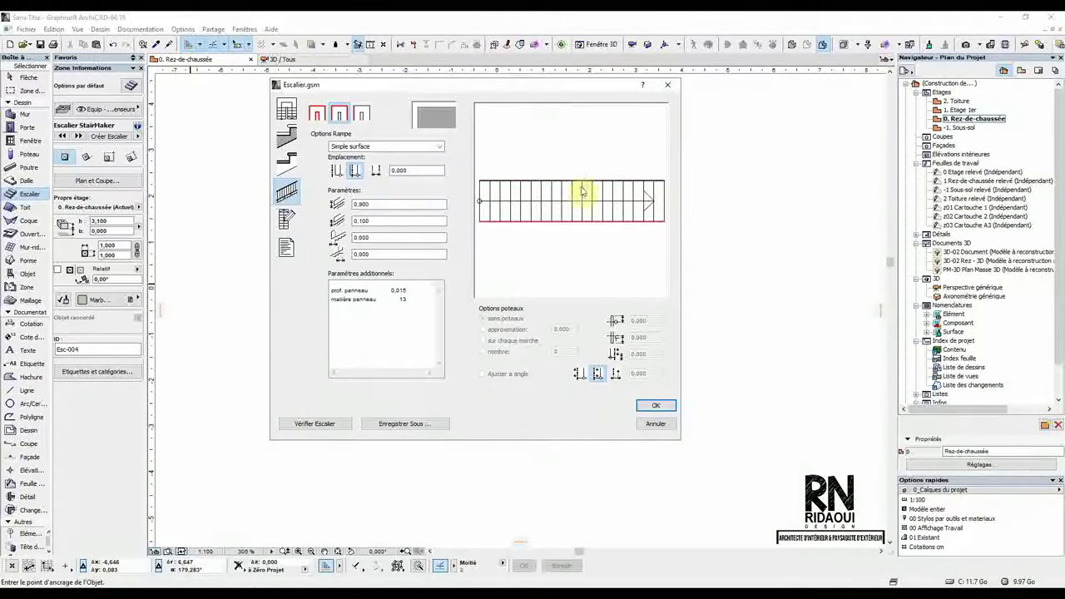
left_click(579, 180)
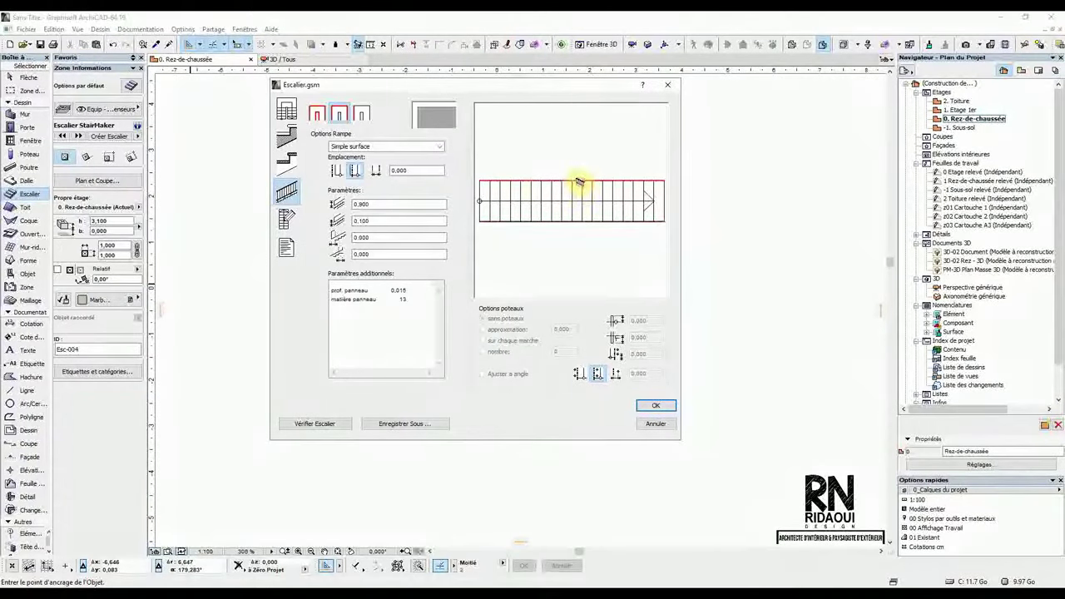
left_click(363, 115)
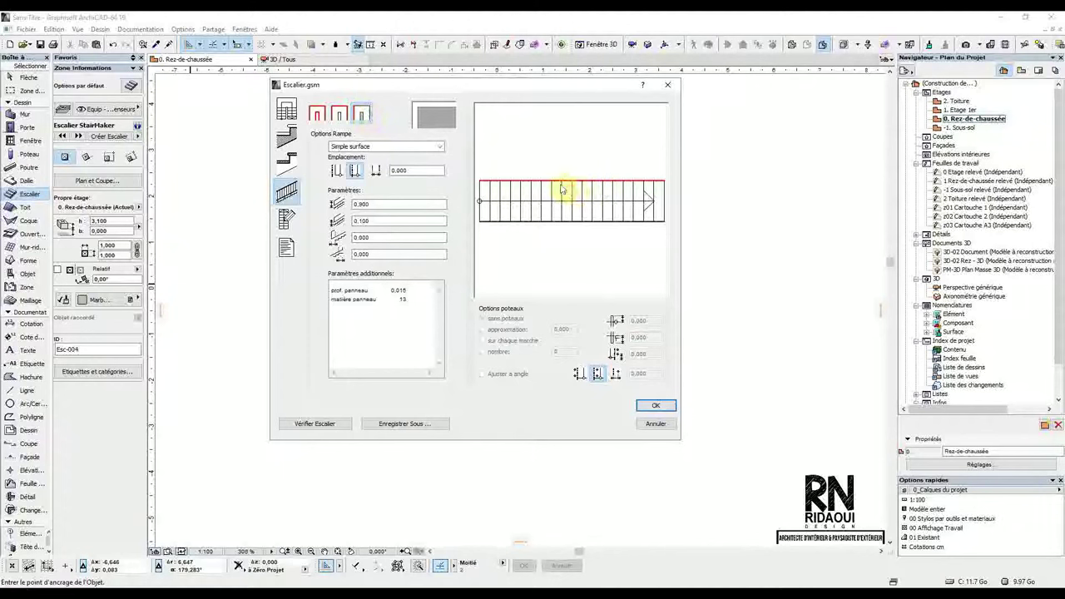
Step: Switch the railing selection to the mode covering both sides, and try the Simple filaire type before returning to Simple surface
left_click(571, 221)
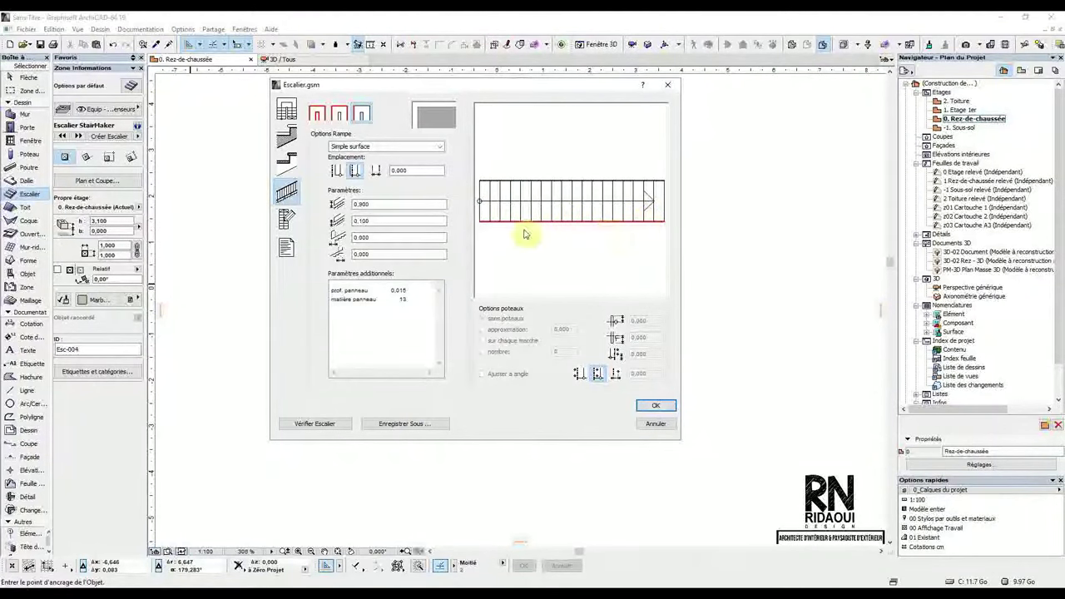
left_click(323, 119)
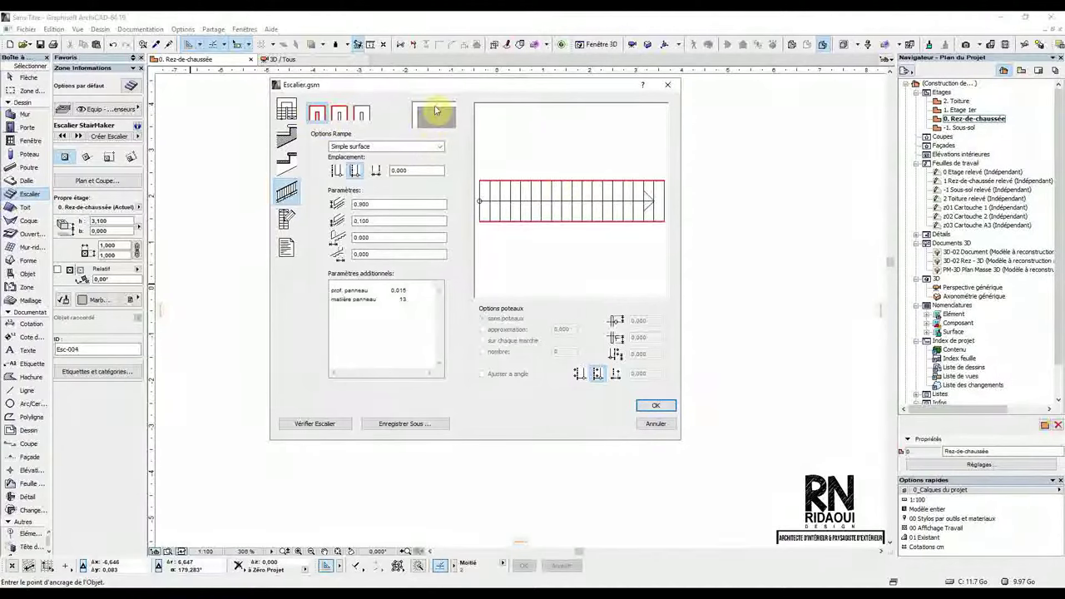
left_click(439, 147)
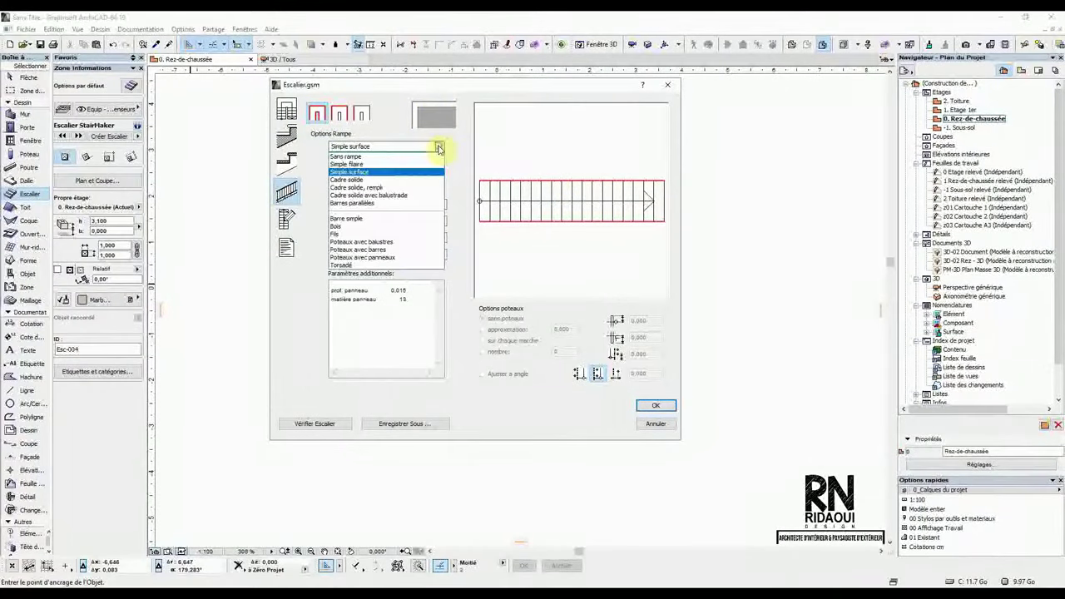
left_click(364, 166)
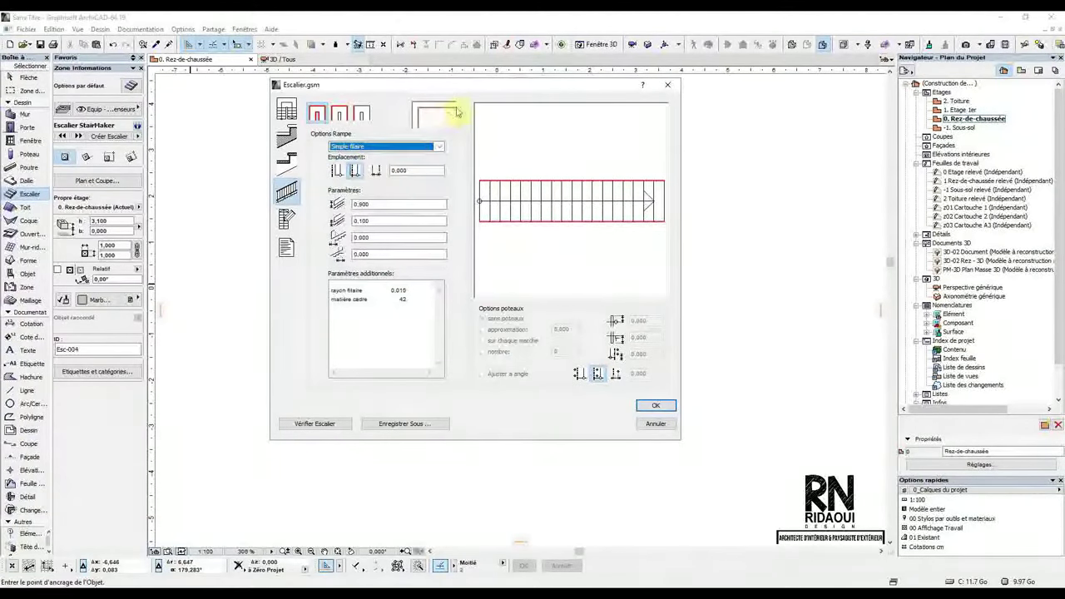
left_click(423, 149)
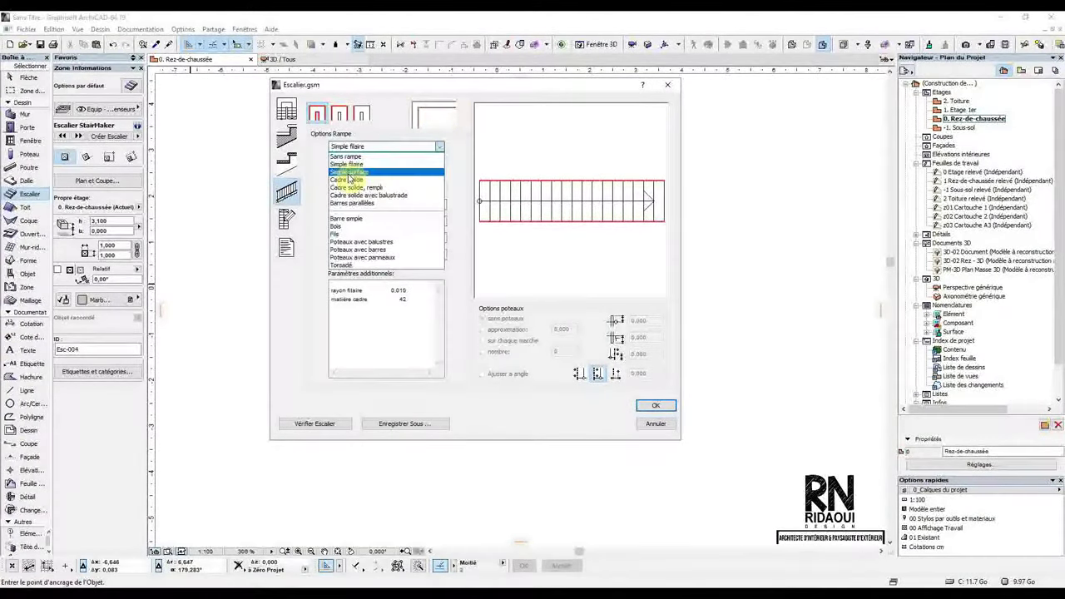
left_click(350, 173)
Step: Try the railing types Barre simple, Bois, Fils and Poteaux avec balustres on both sides of the stair
left_click(428, 147)
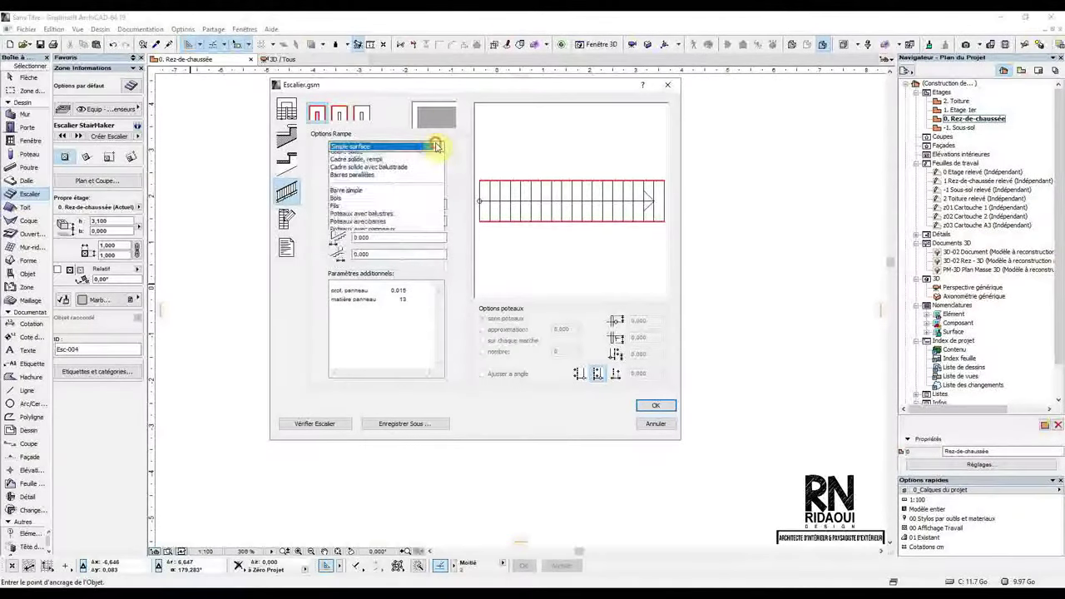
left_click(360, 220)
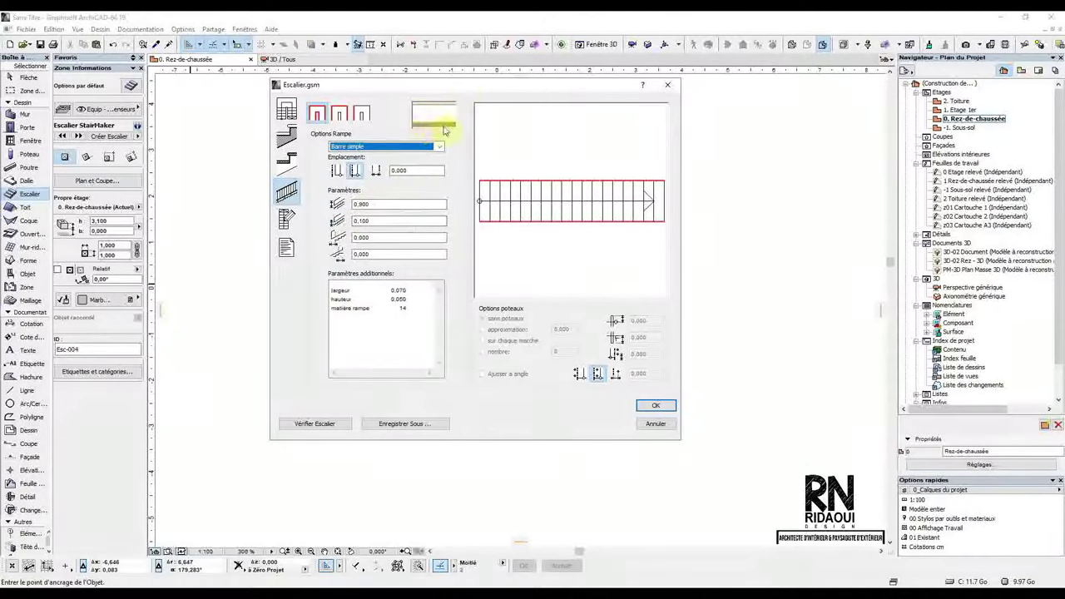
left_click(429, 147)
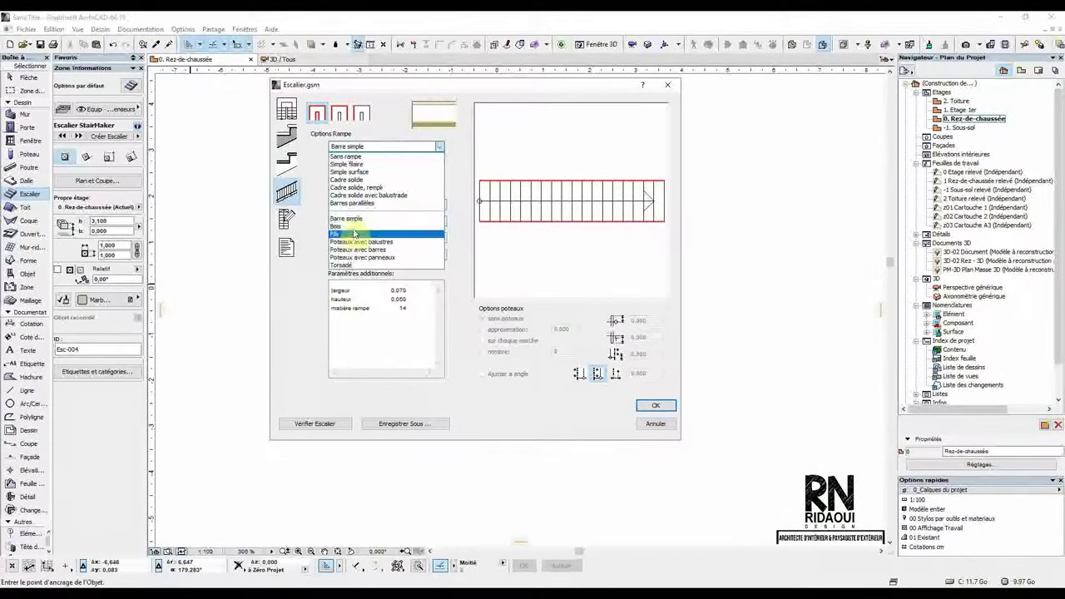
left_click(353, 232)
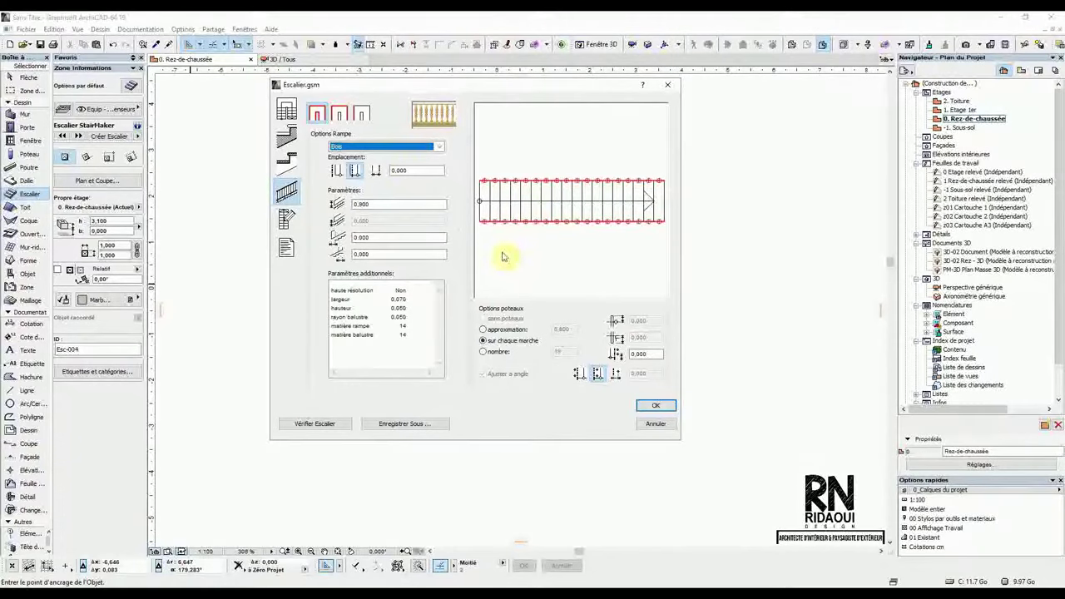
left_click(440, 147)
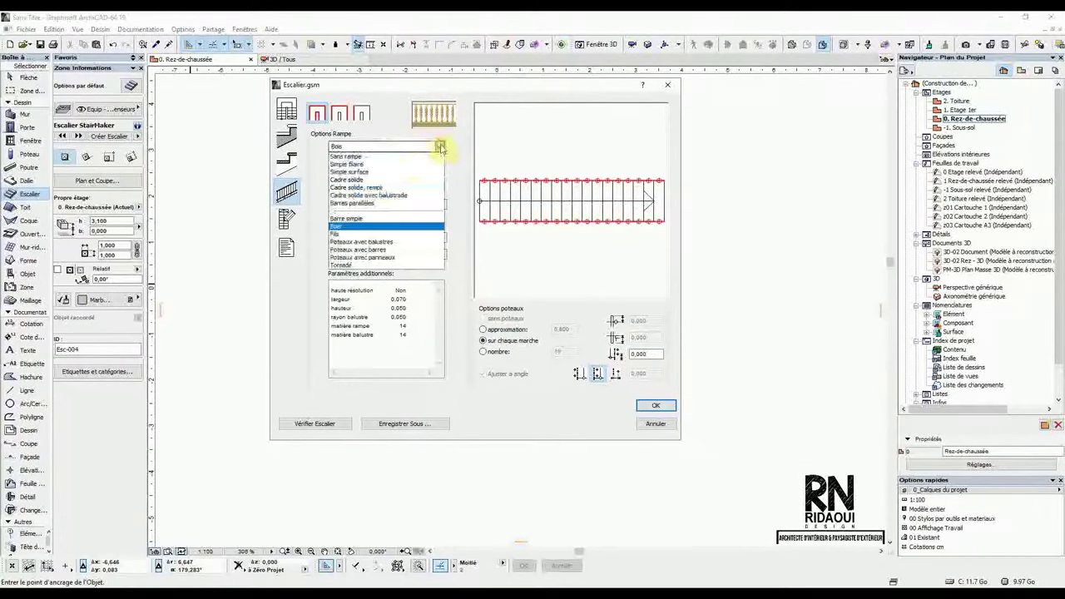
left_click(341, 233)
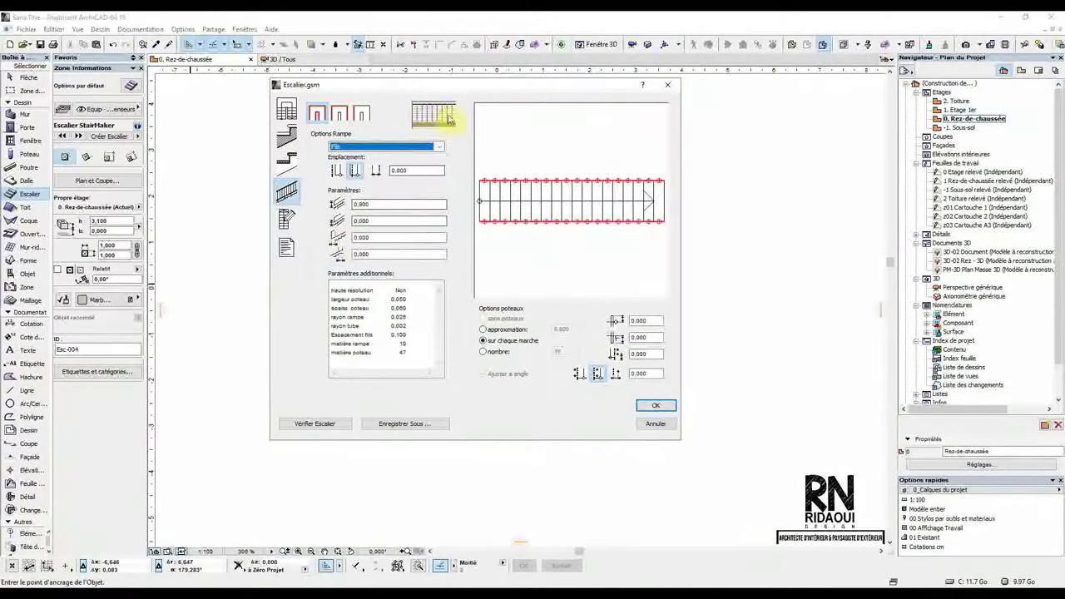
left_click(430, 148)
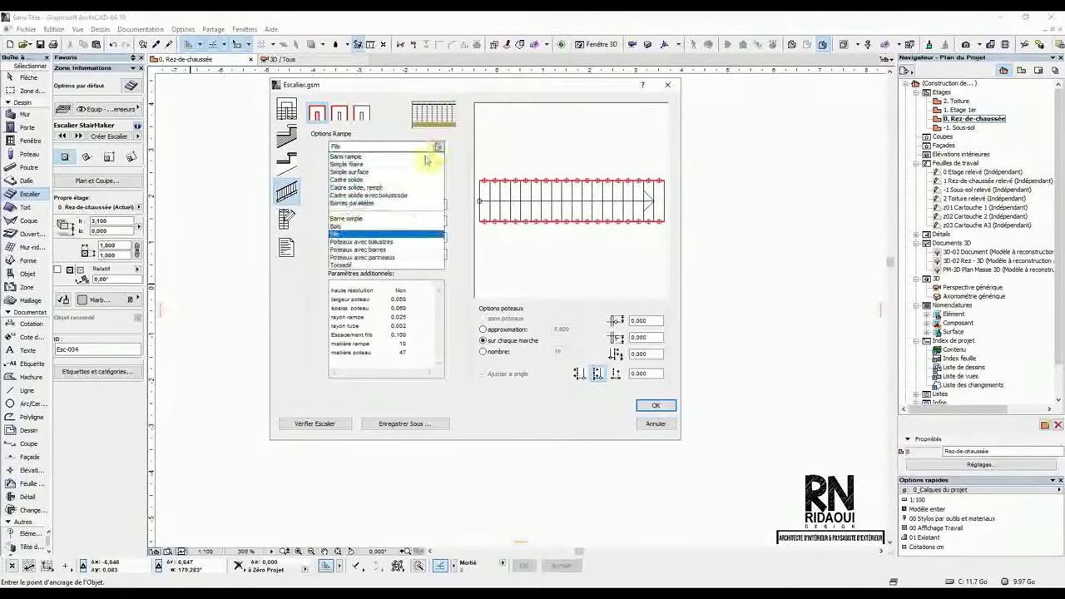
left_click(358, 242)
Step: Try the Poteaux avec barres and Poteaux avec panneaux railing types, and set both railings to Bois
left_click(436, 148)
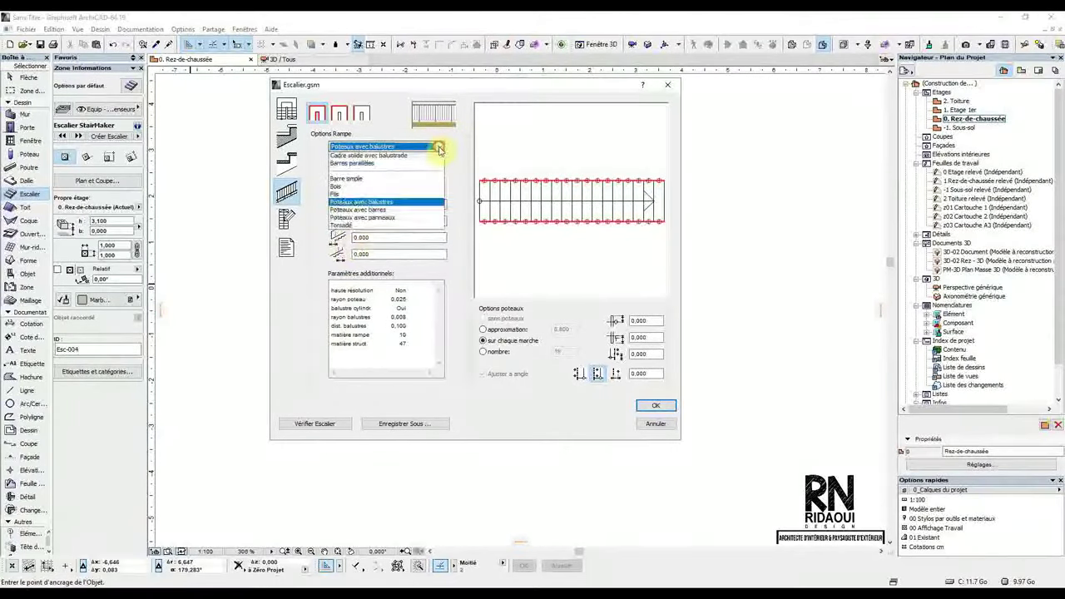
left_click(374, 249)
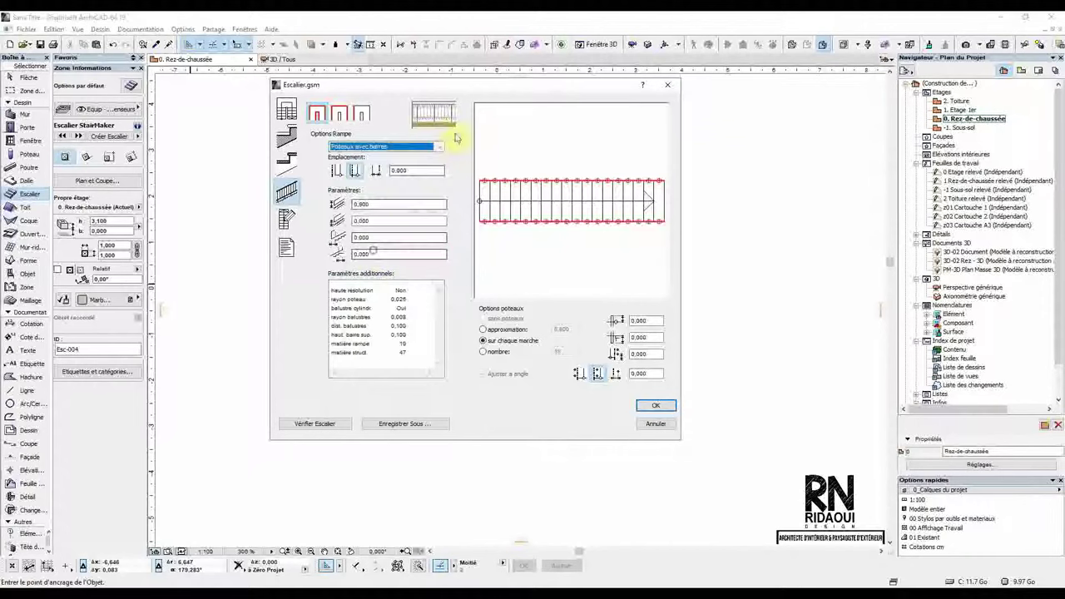
left_click(439, 147)
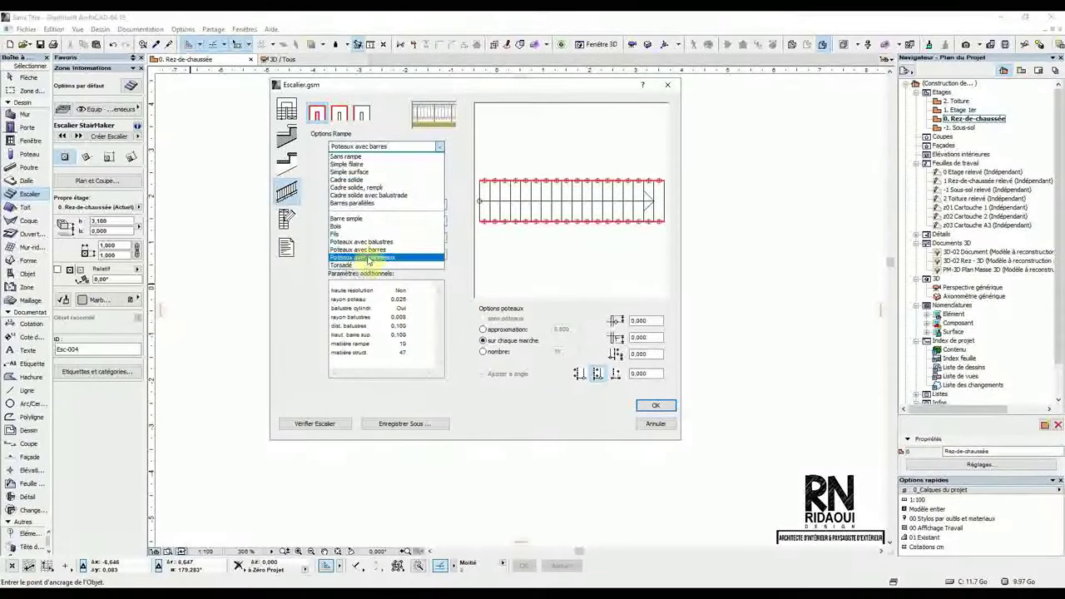
left_click(366, 257)
left_click(441, 147)
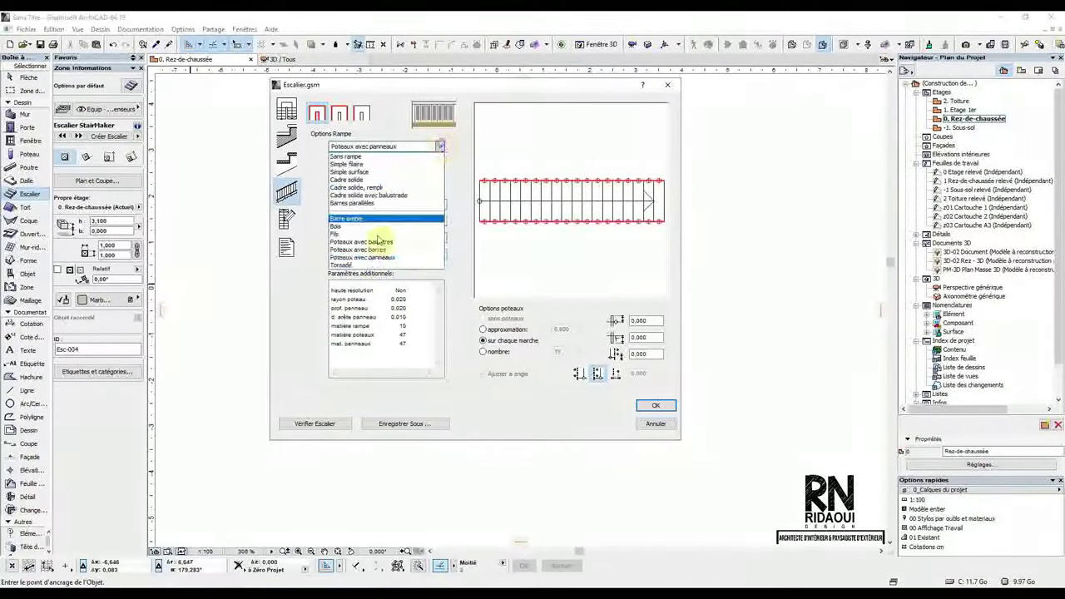
left_click(429, 147)
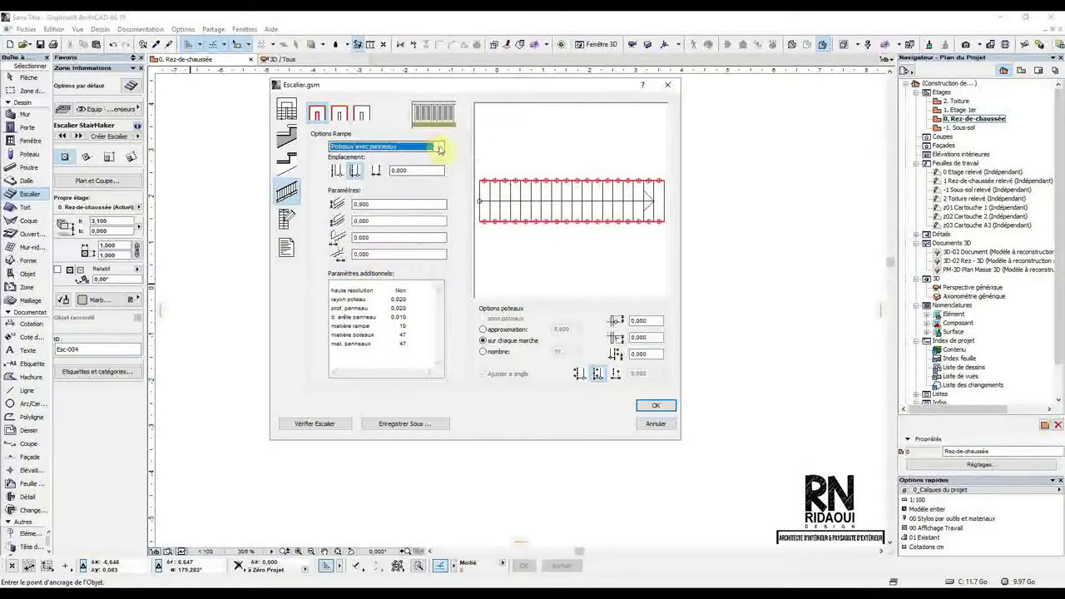
left_click(439, 147)
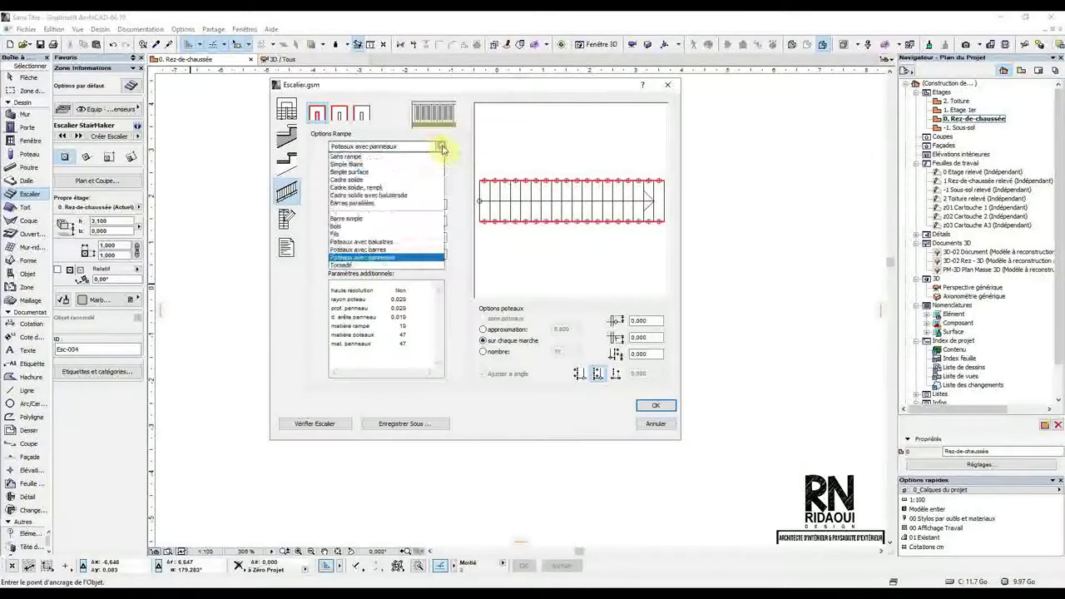
left_click(362, 225)
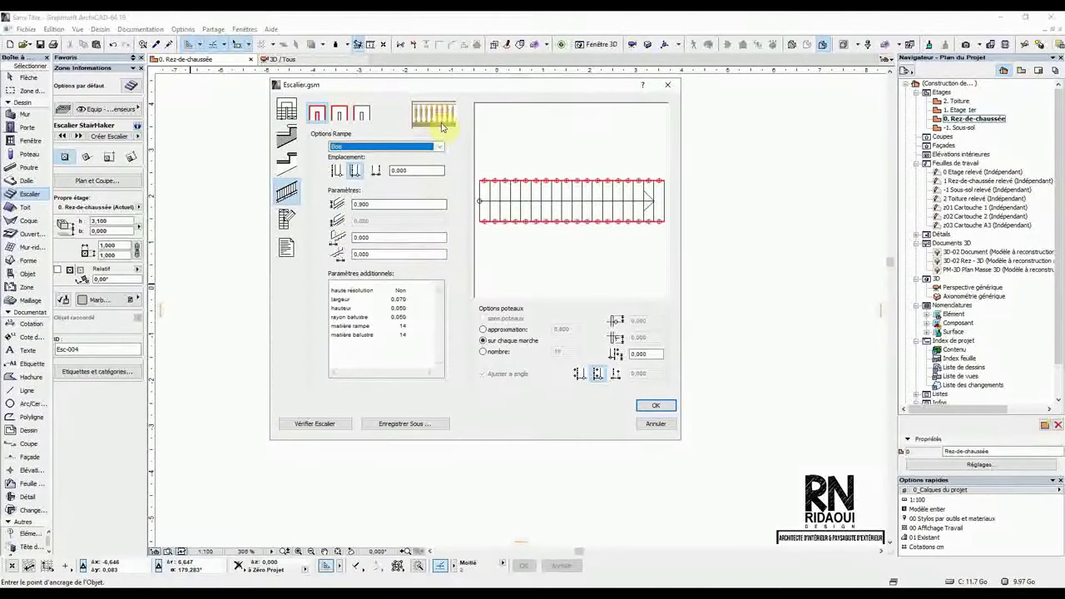
Step: Try a placement offset of 0.100 for the railings and reset it to 0.000
left_click(353, 171)
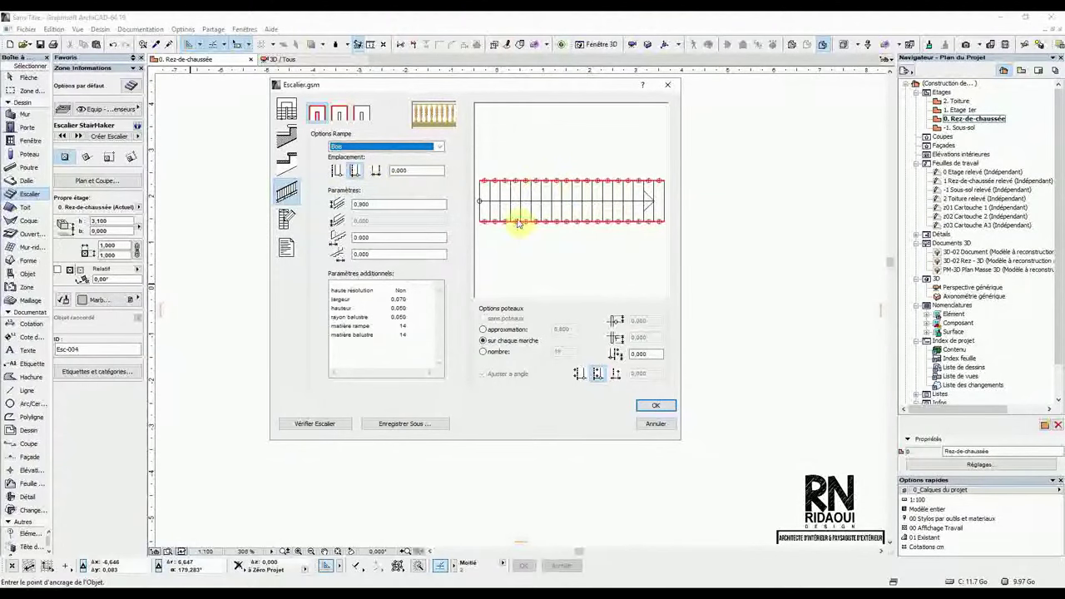
left_click(356, 174)
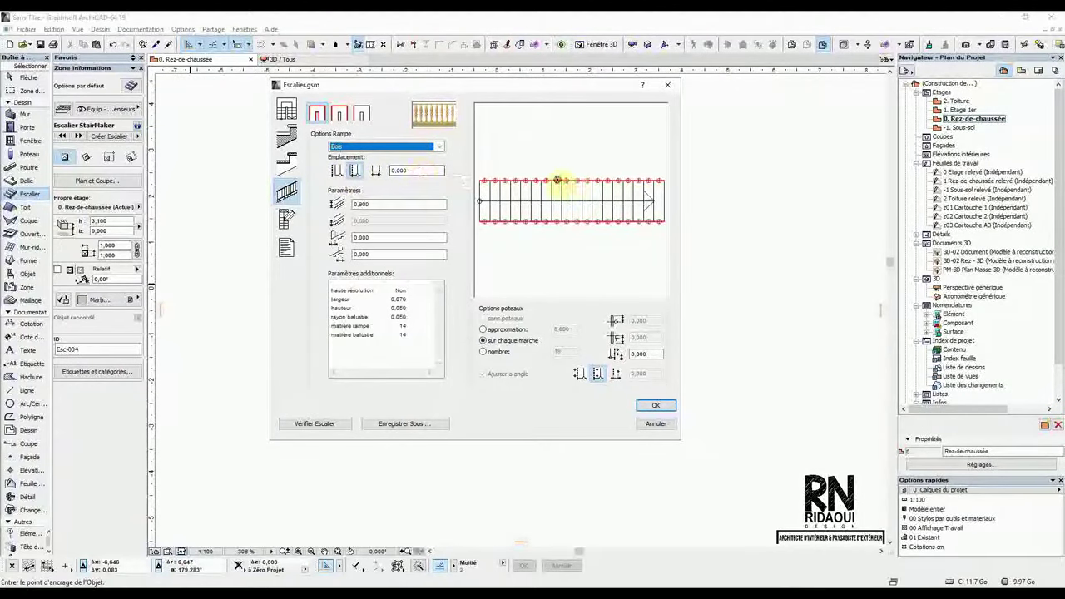
double_click(414, 171)
type("0.100")
double_click(423, 170)
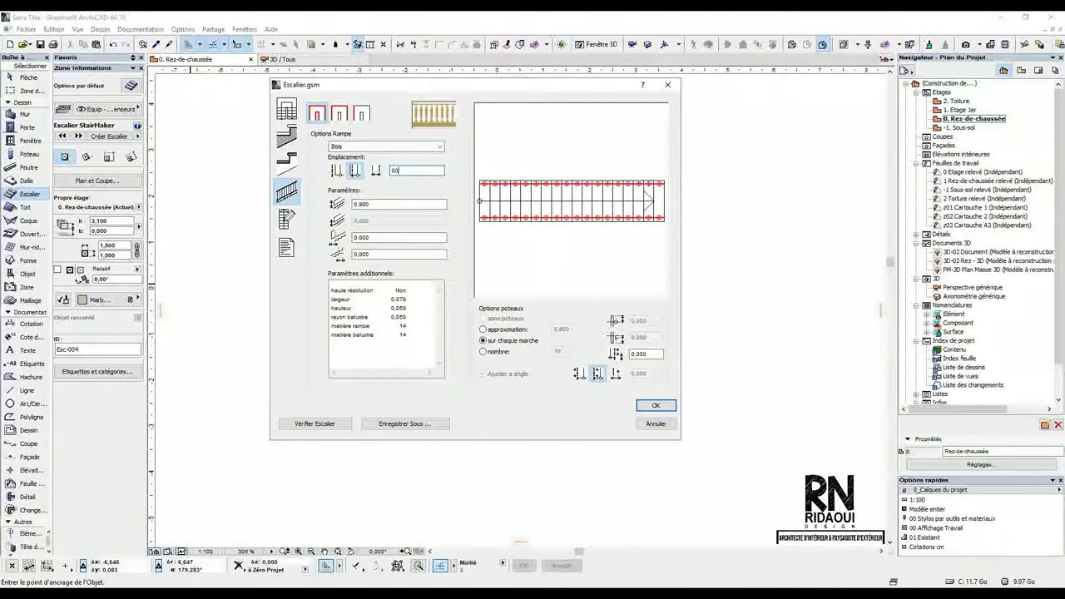
left_click(405, 424)
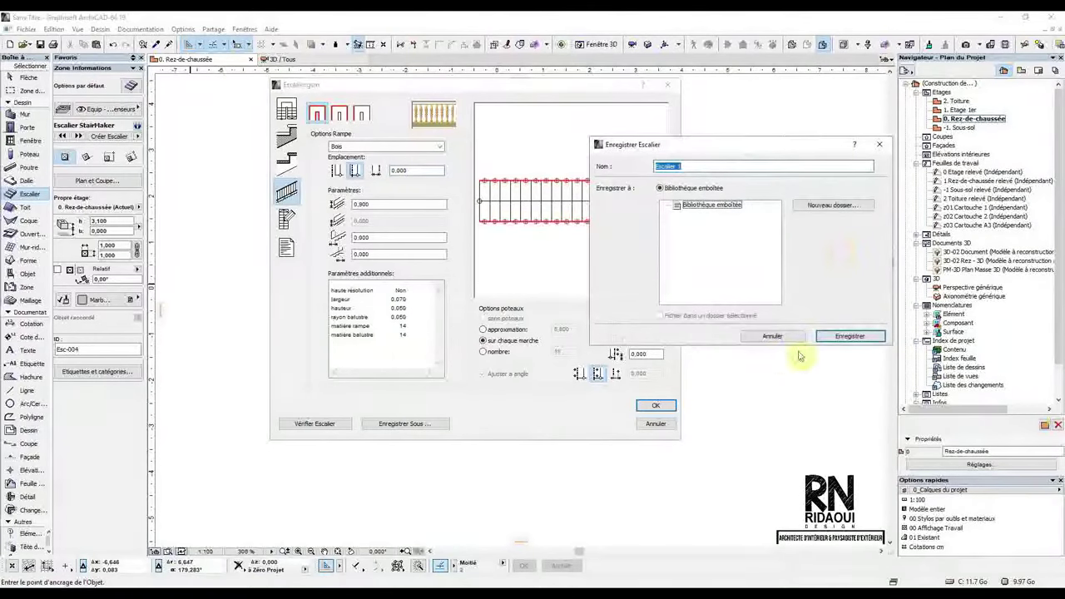
left_click(774, 337)
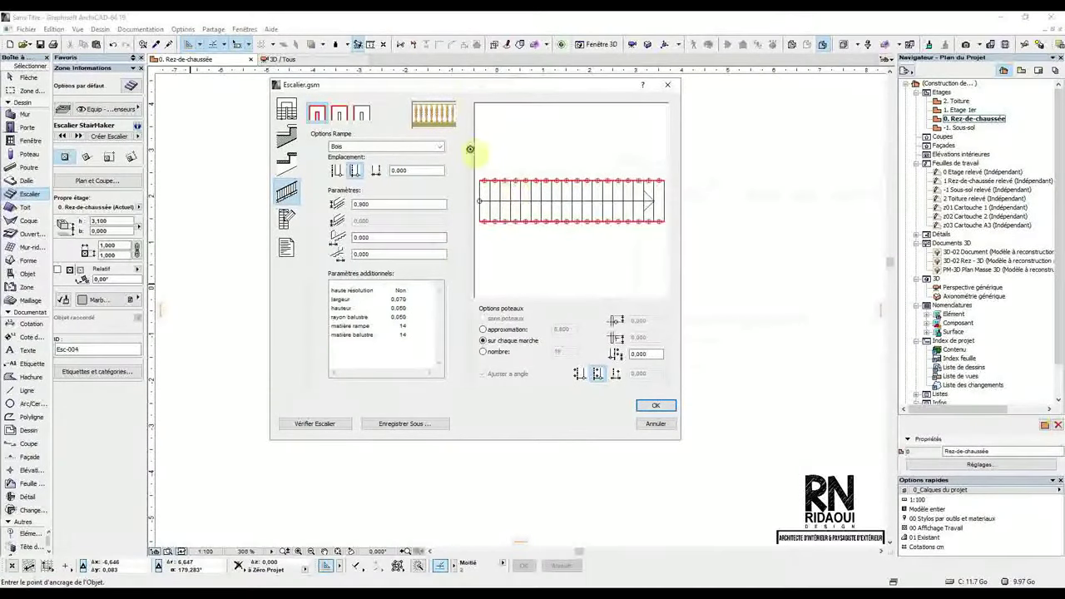
Step: Set both the lower overhang and the upper overhang of the railings to 0.20
left_click_drag(476, 83, 511, 88)
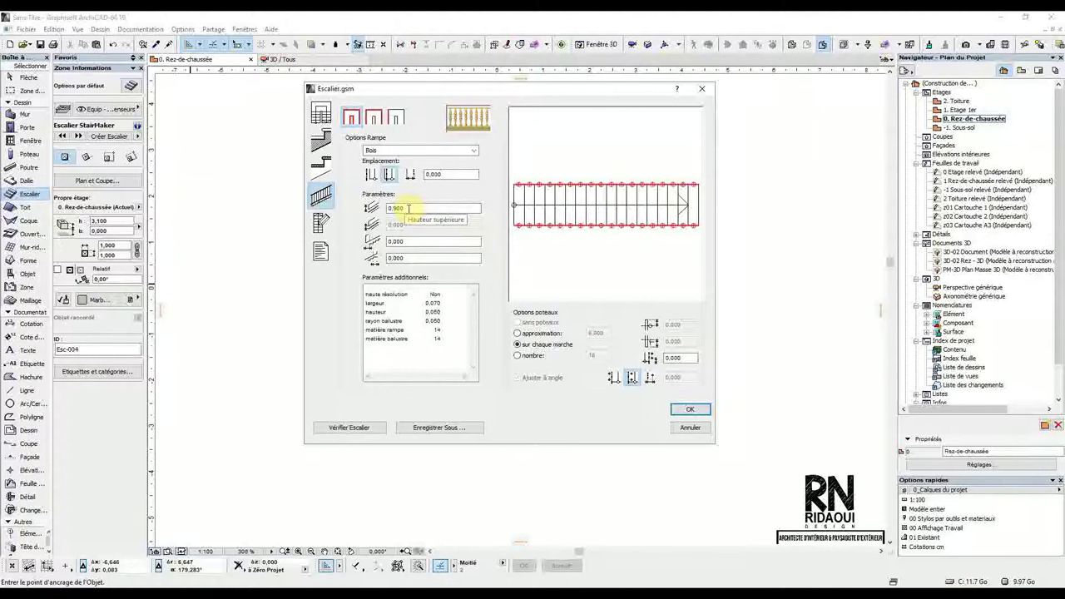
left_click_drag(409, 208, 371, 211)
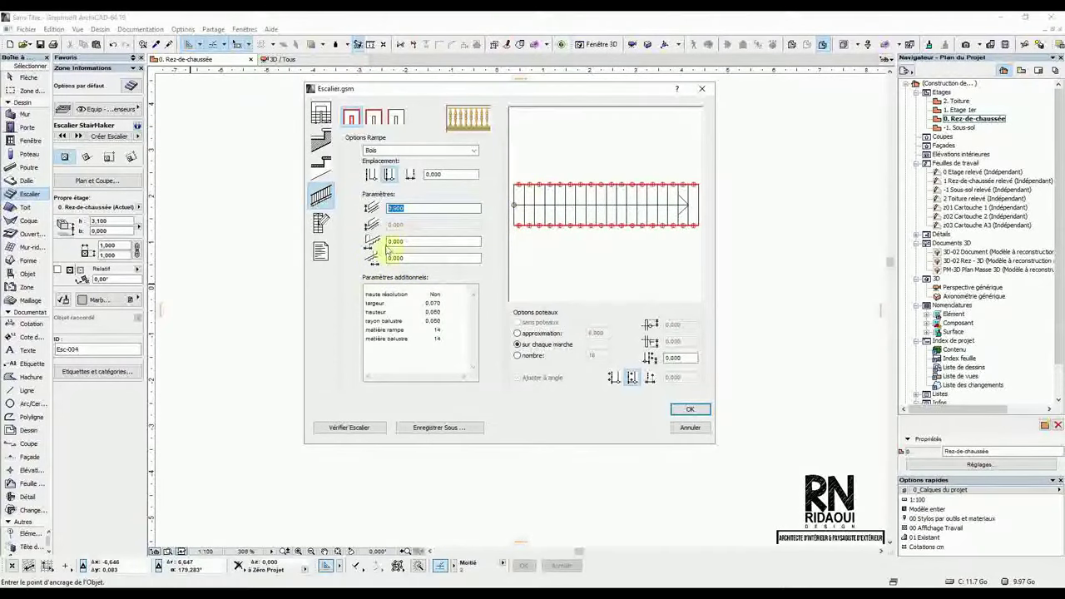
left_click(424, 242)
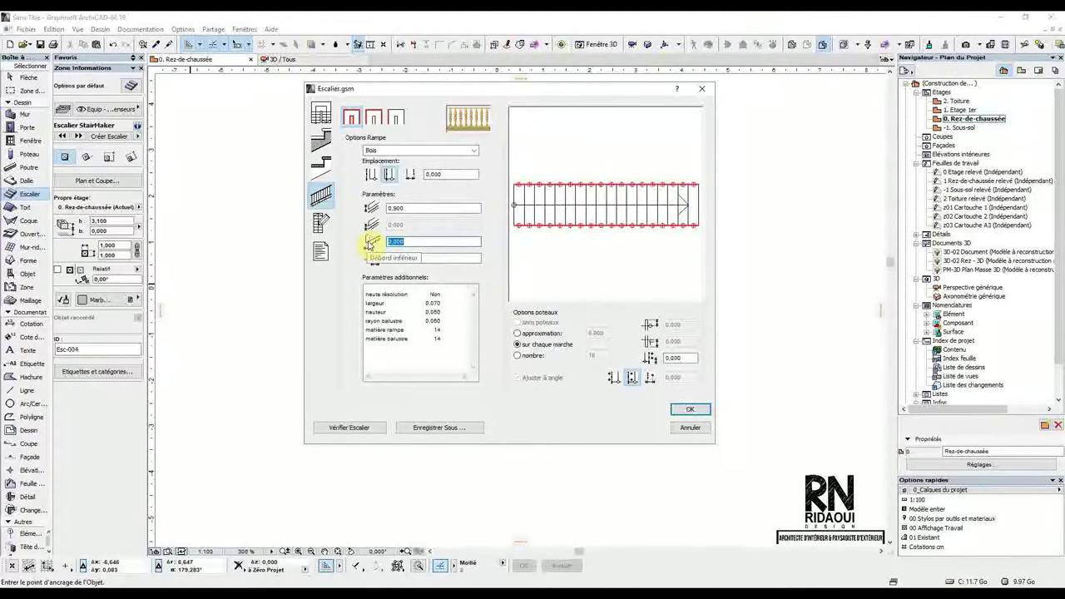
type("0.20")
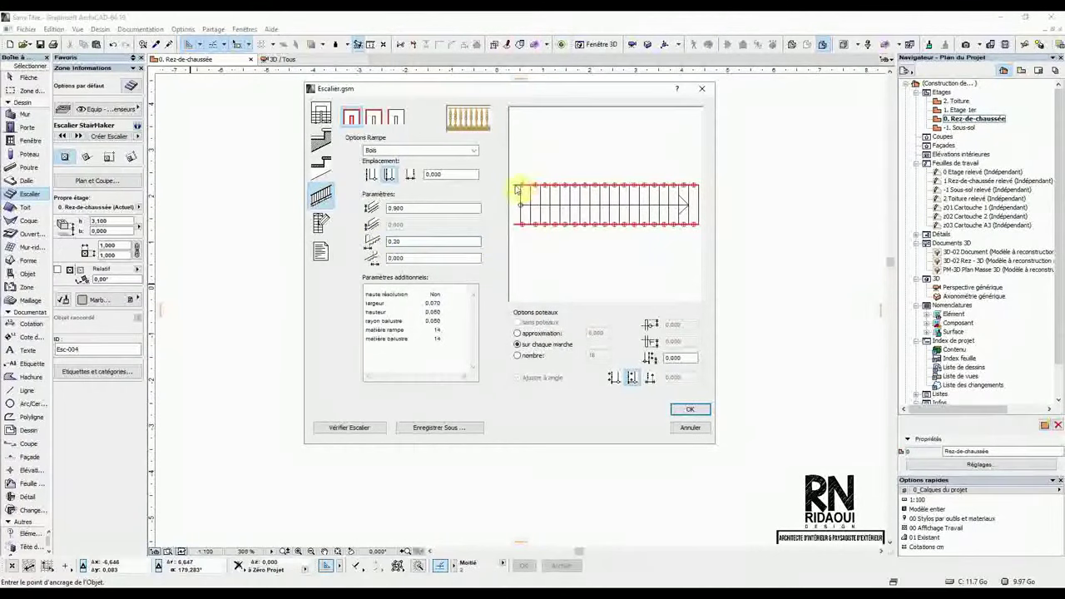
left_click(406, 258)
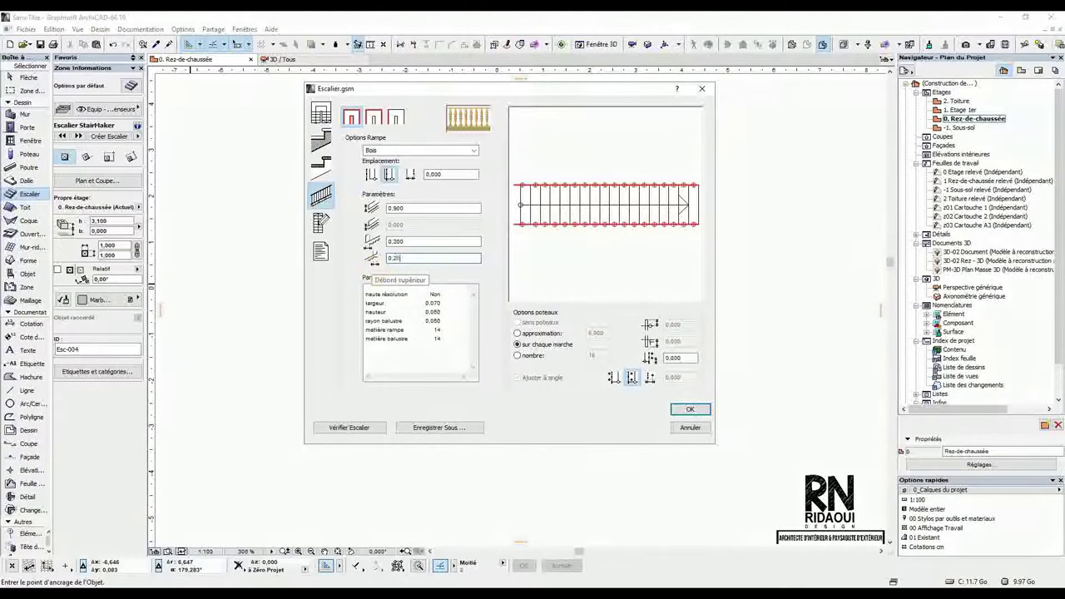
type("0,20")
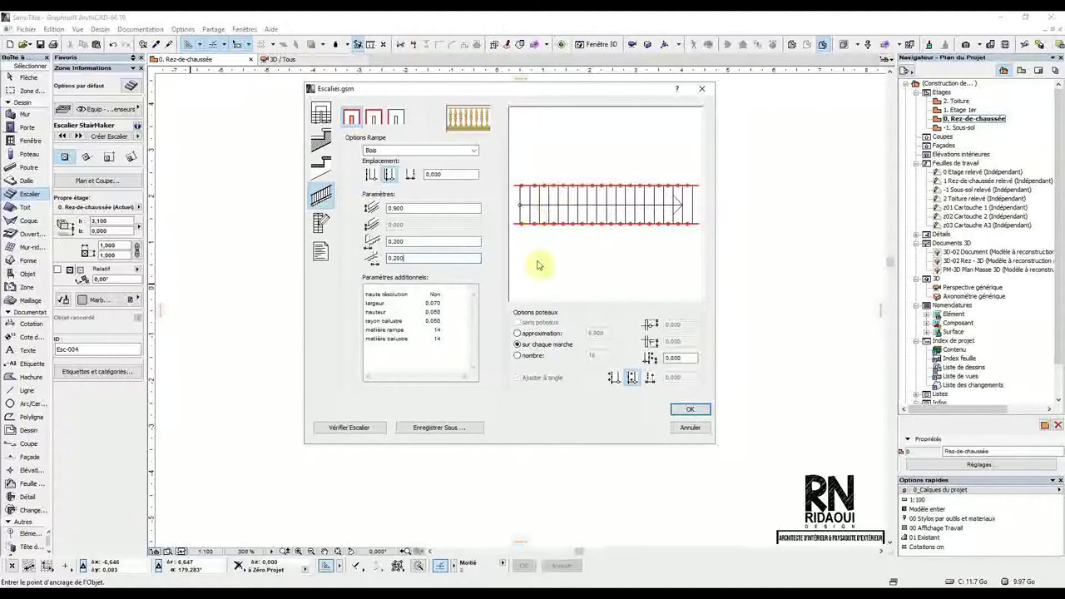
Step: Examine the Bois railing's additional parameters for width, height, baluster radius, handrail material and baluster material
left_click(442, 297)
left_click(382, 304)
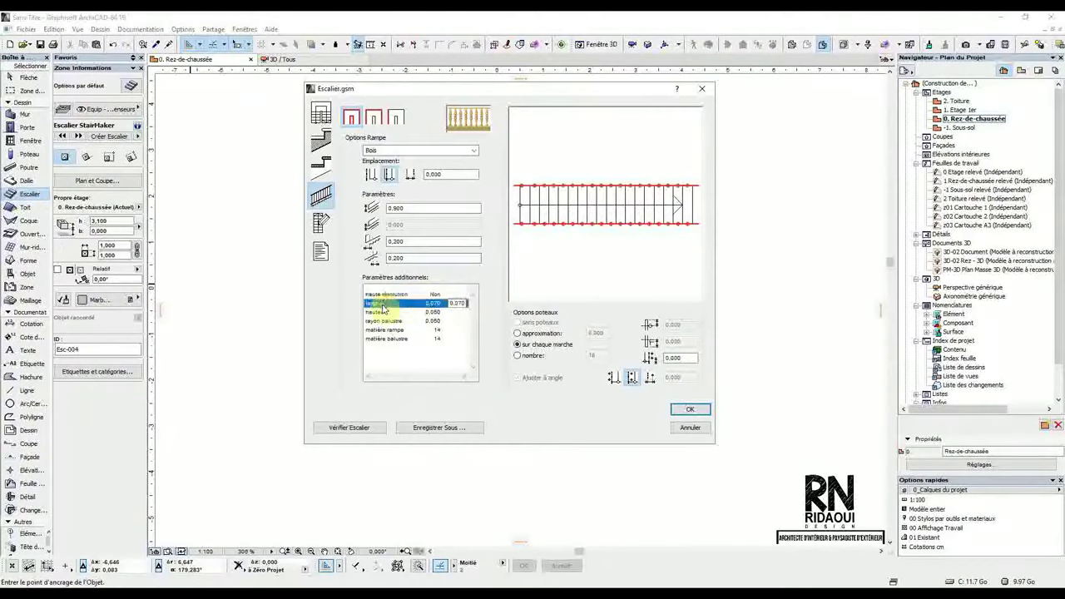
left_click(416, 314)
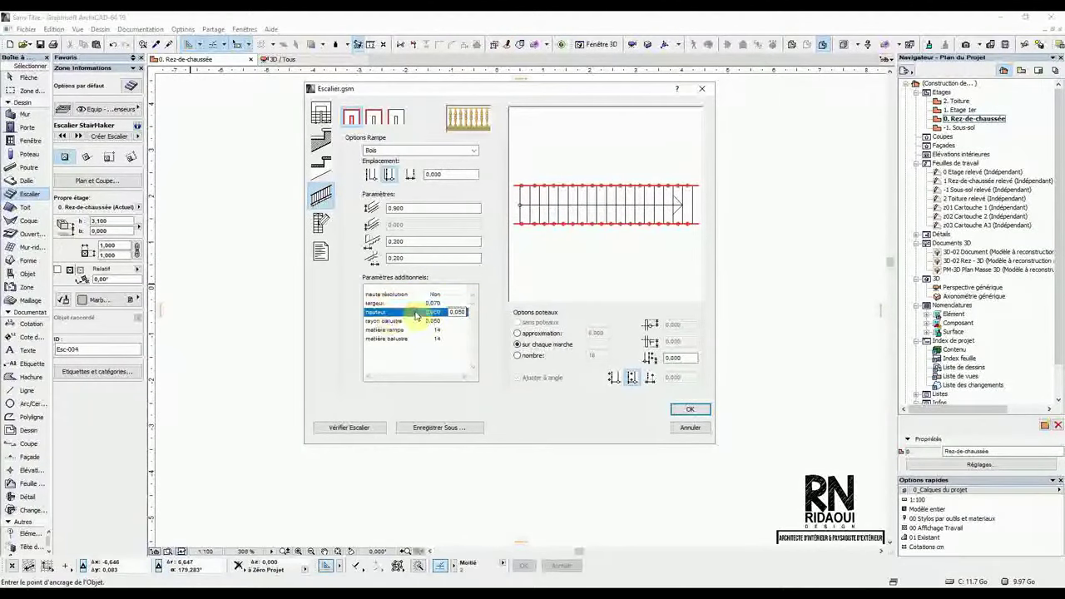
left_click(408, 321)
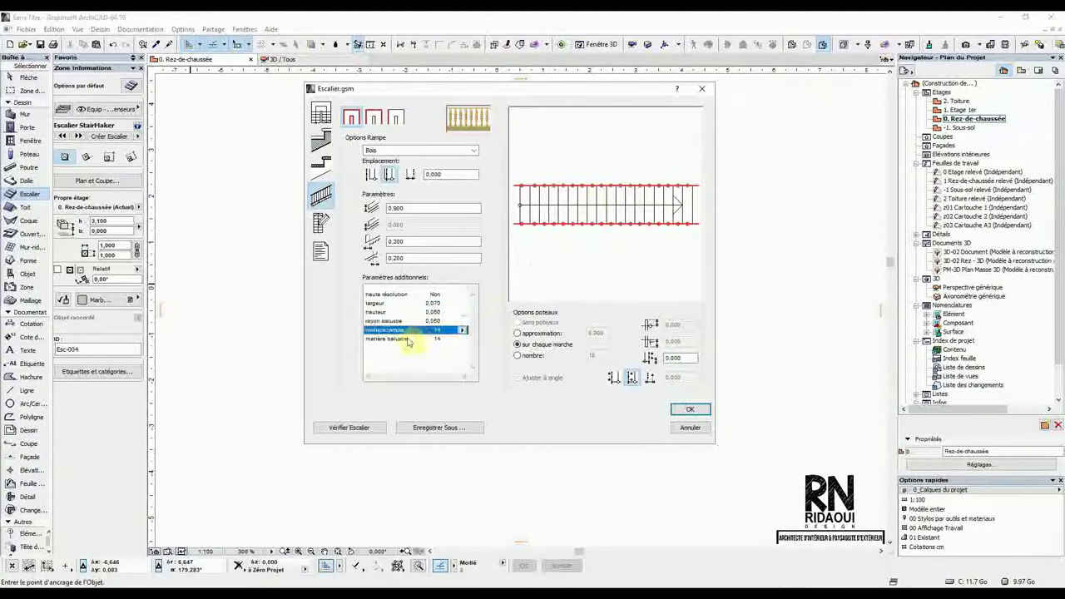
left_click(424, 339)
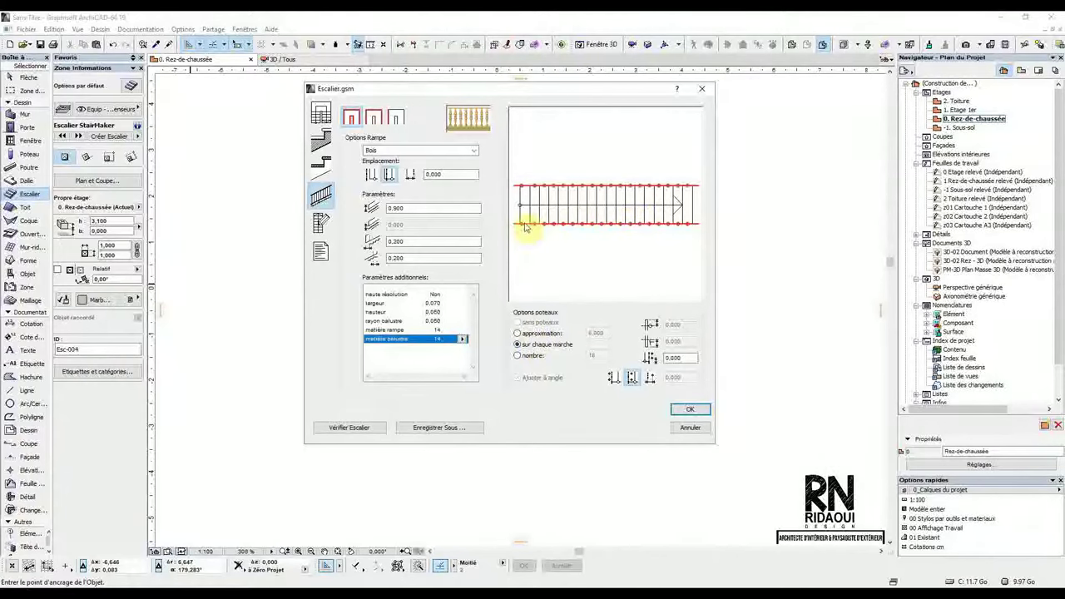
Step: Distribute the railing posts by approximate spacing and try a spacing of 0.400
left_click(517, 334)
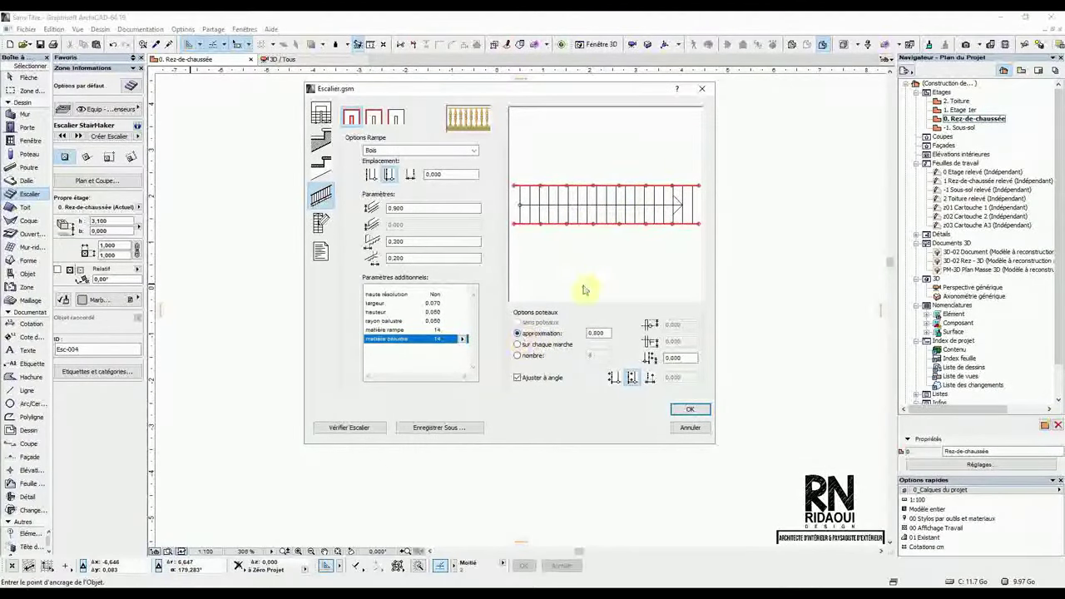
left_click(599, 334)
left_click(593, 334)
left_click(606, 333)
key("ctrl+a")
key("Return")
left_click(776, 341)
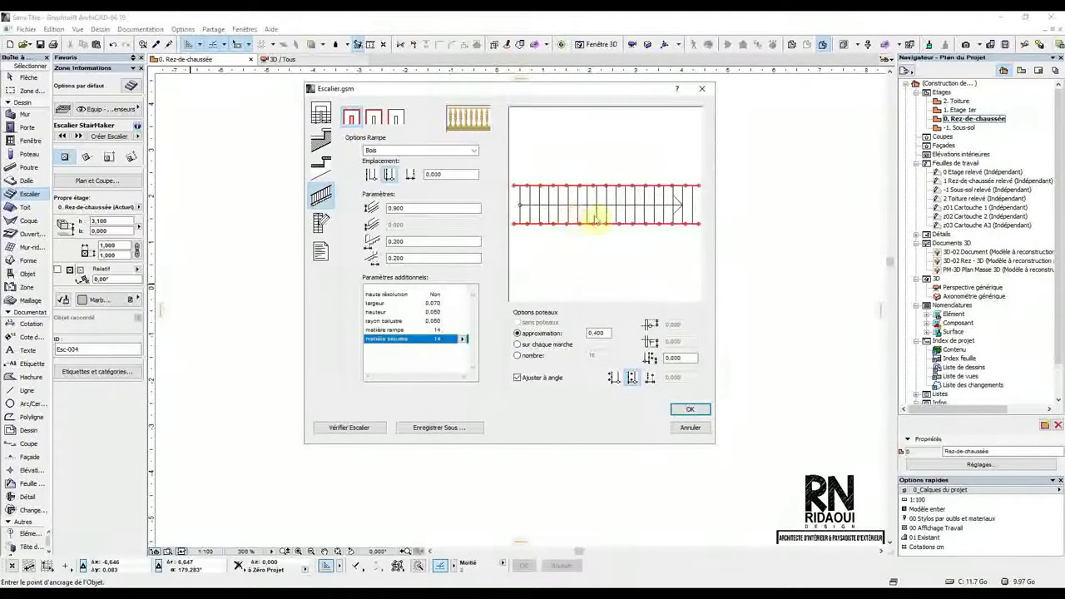
Step: Try an approximate post spacing of 0.100 and set it to 0.80
double_click(608, 332)
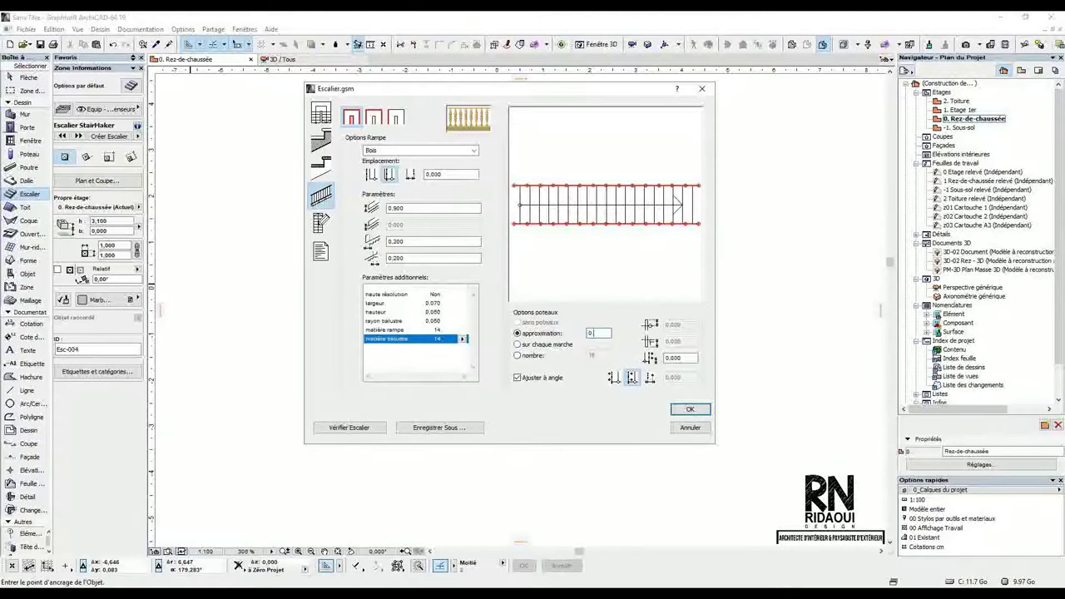
type("0,100")
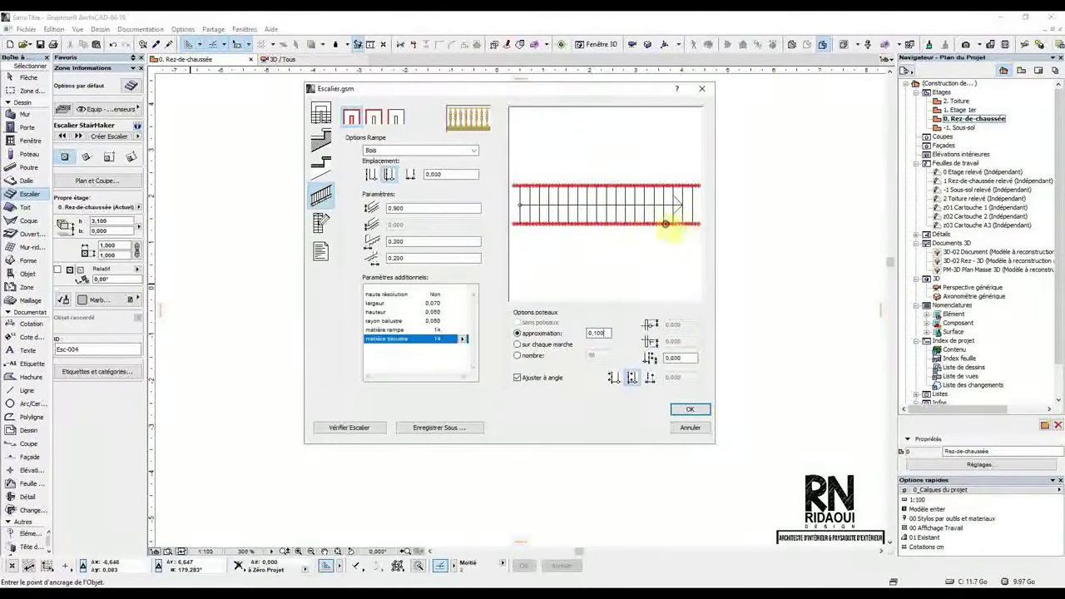
double_click(607, 333)
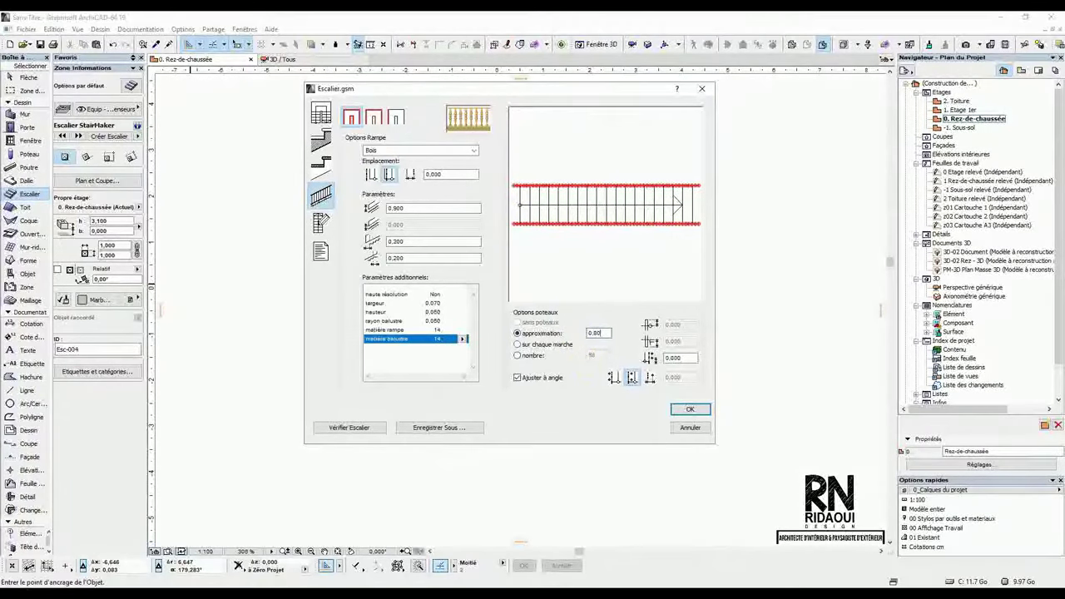
type("0,80")
left_click(624, 329)
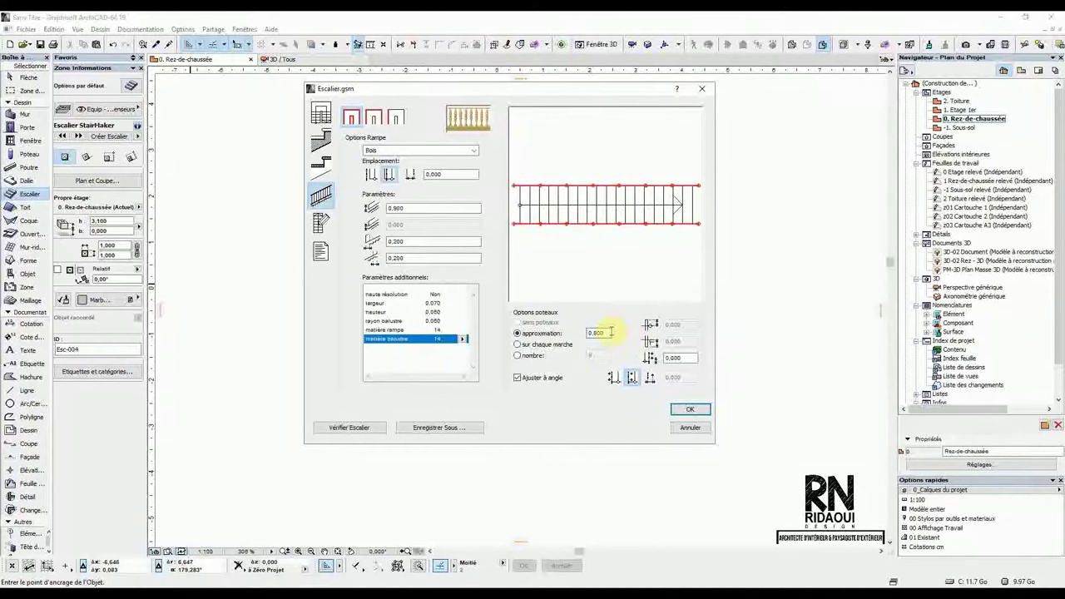
Step: Distribute the railing posts by number instead and set the number to 4
left_click(518, 355)
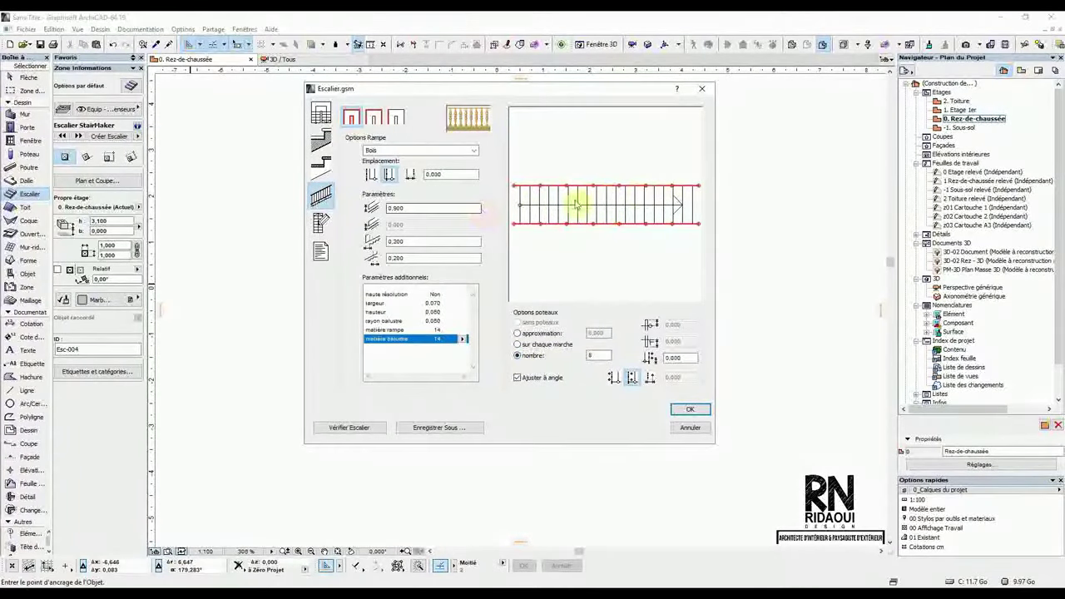
left_click_drag(607, 357, 583, 358)
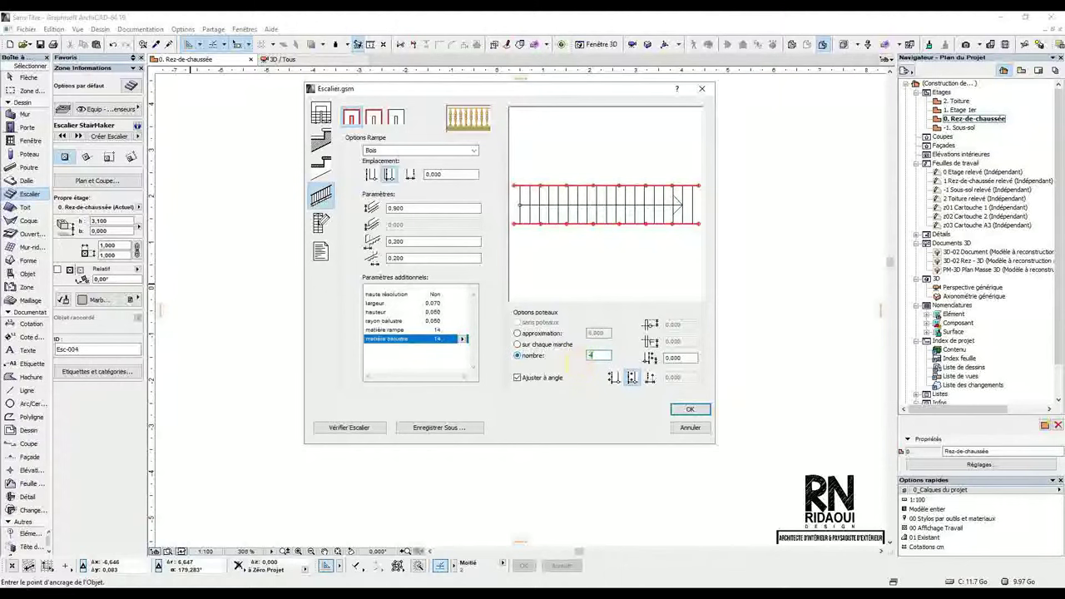
type("4")
left_click(593, 388)
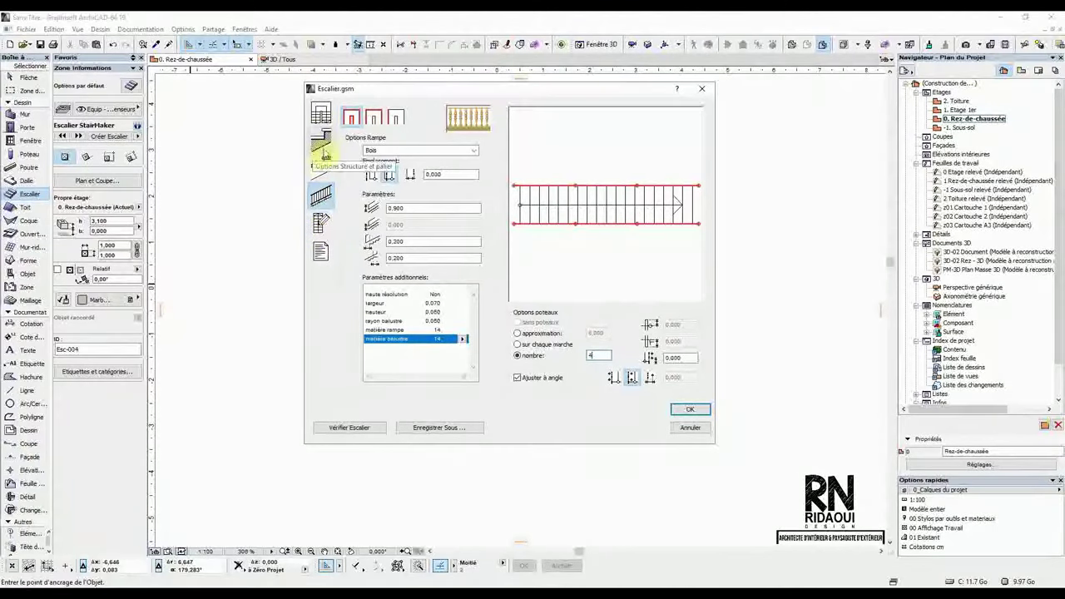
Step: Examine the stair's 2D symbol settings and the symbol types available for the simple, medium and detailed levels
left_click(322, 223)
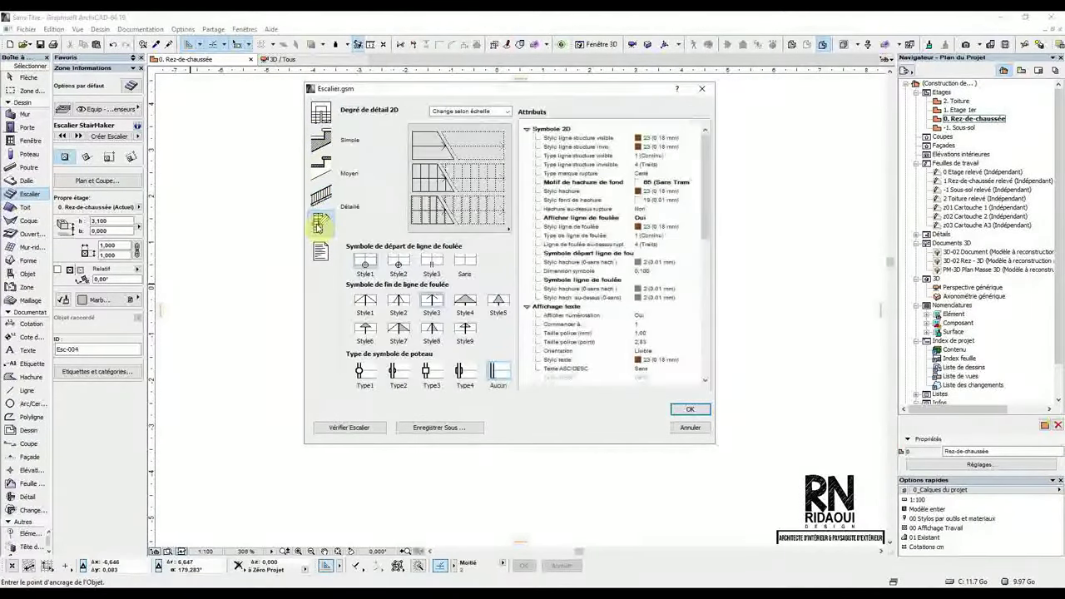
left_click_drag(601, 90, 574, 92)
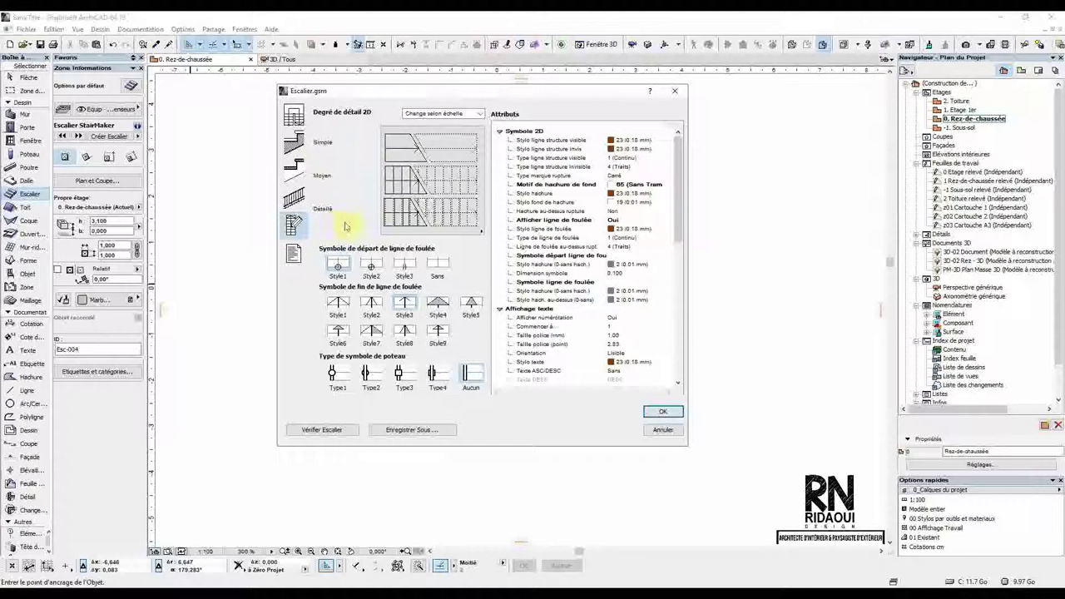
left_click(449, 225)
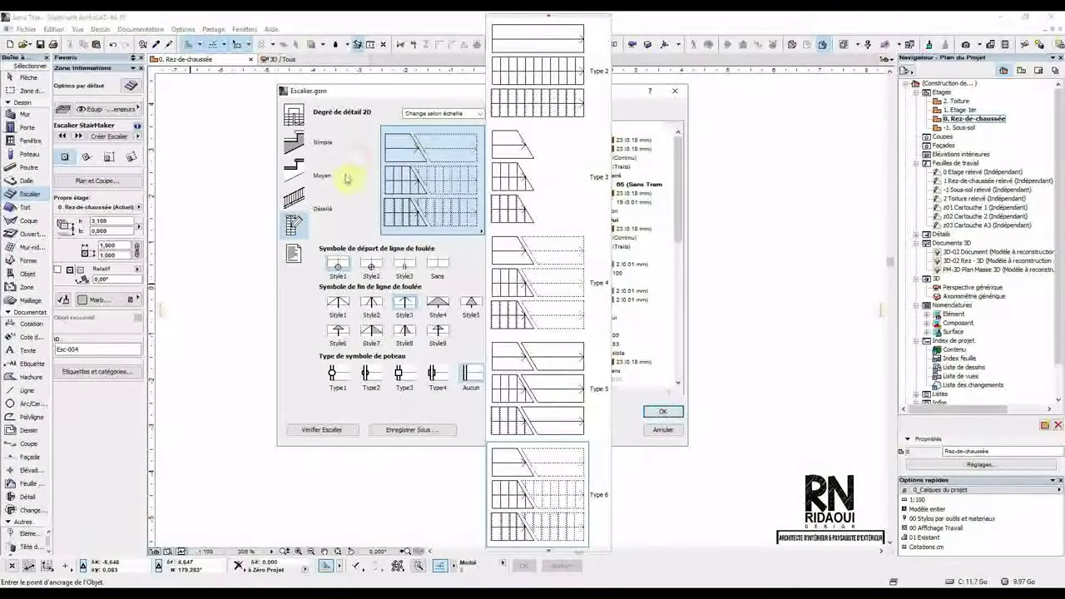
left_click(287, 319)
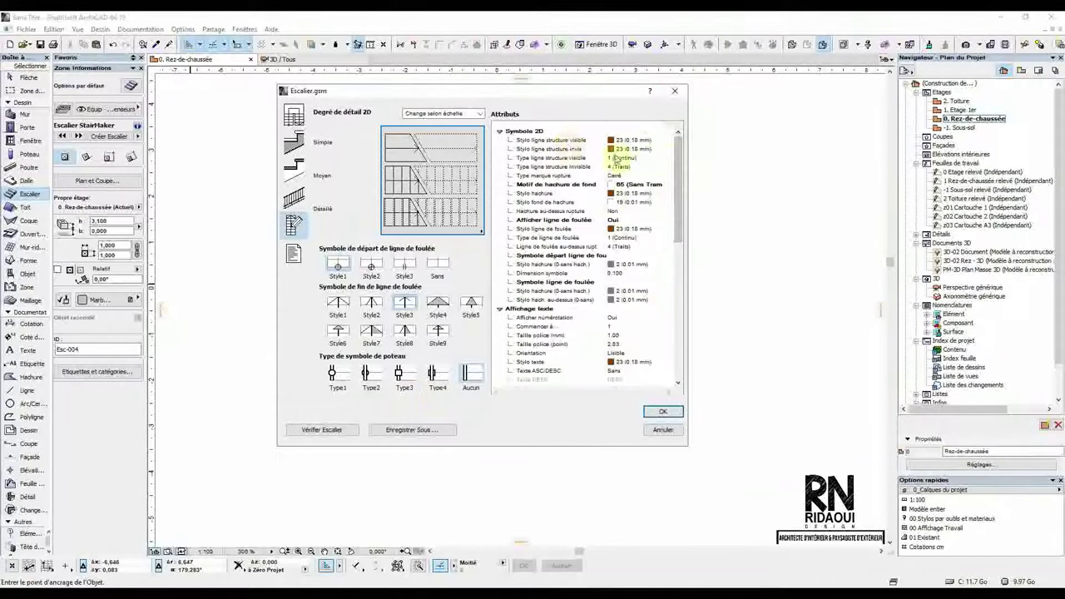
Step: Review the 2D symbol attributes for line styles, hatching, walking line, text display and railing display in plan
mouse_move(676, 143)
left_mouse_down()
mouse_move(663, 315)
mouse_move(690, 131)
left_mouse_up()
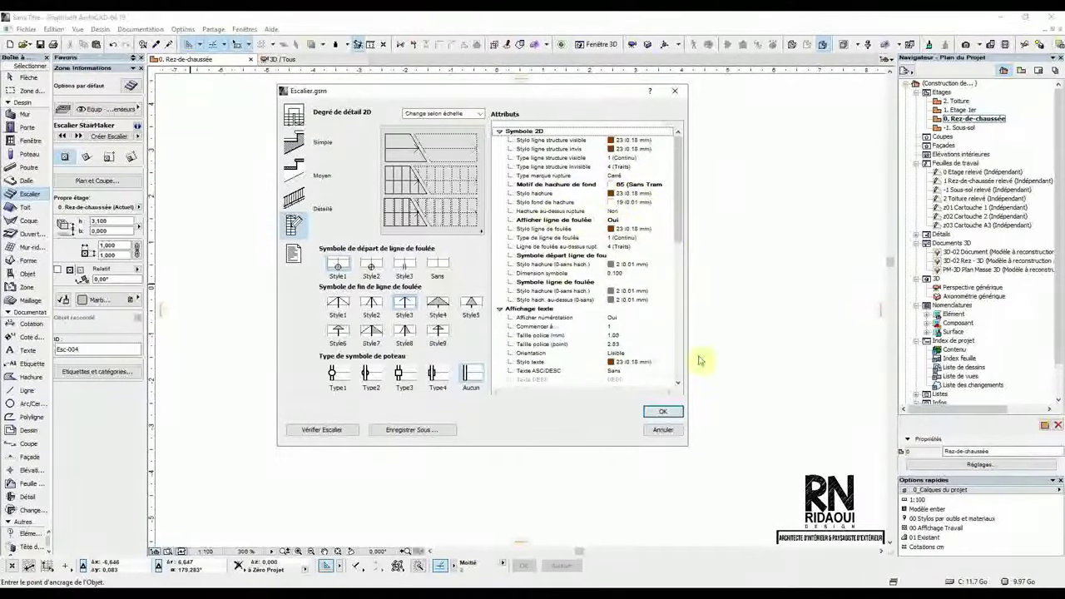
scroll(609, 333, "down", 2)
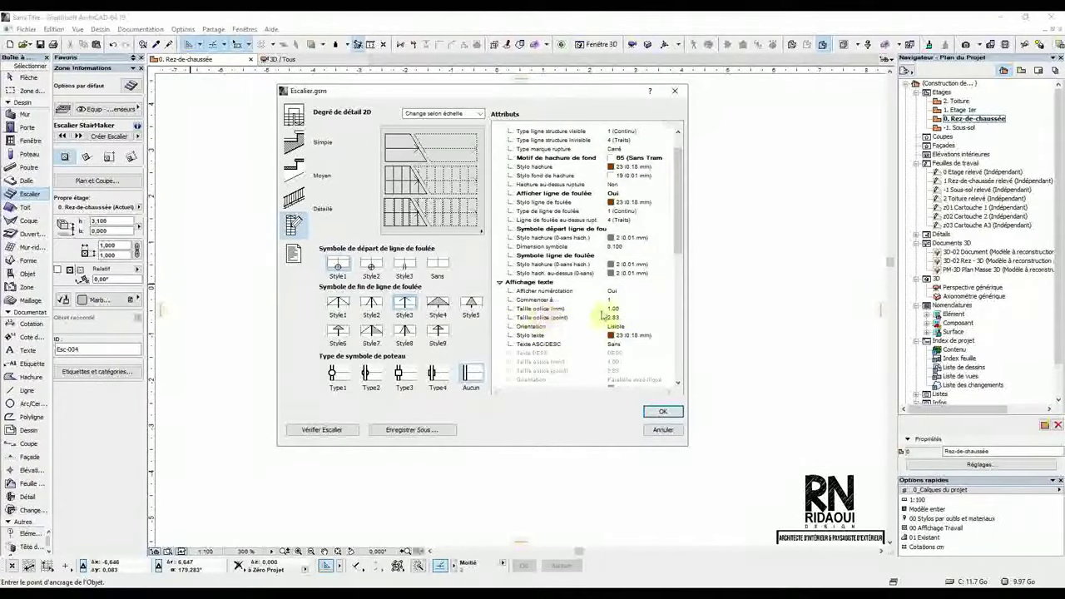
scroll(566, 325, "up", 1)
scroll(565, 323, "down", 5)
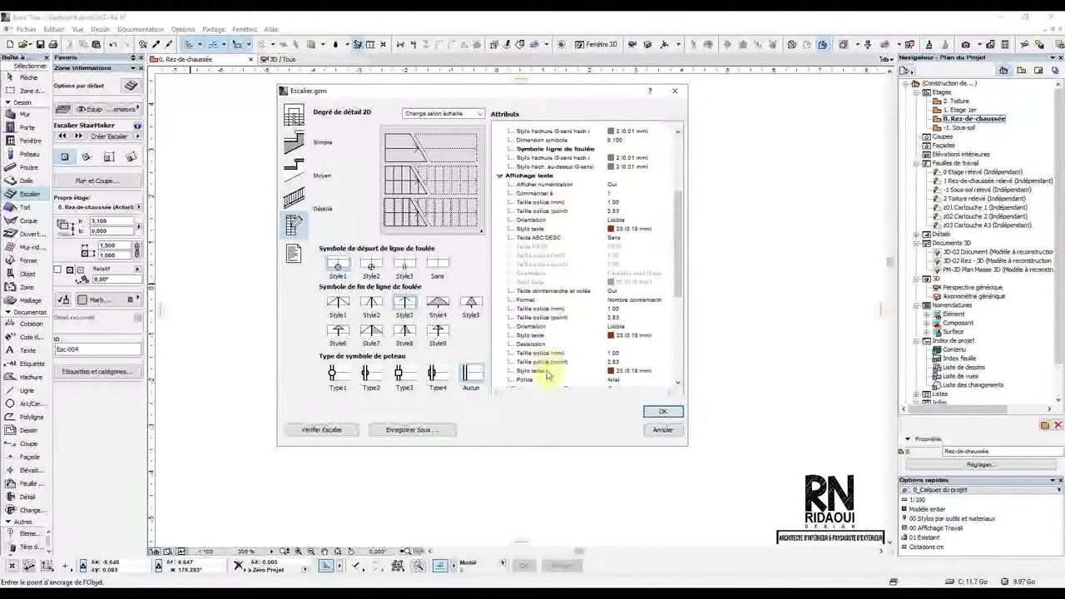
scroll(569, 305, "down", 1)
scroll(571, 303, "down", 1)
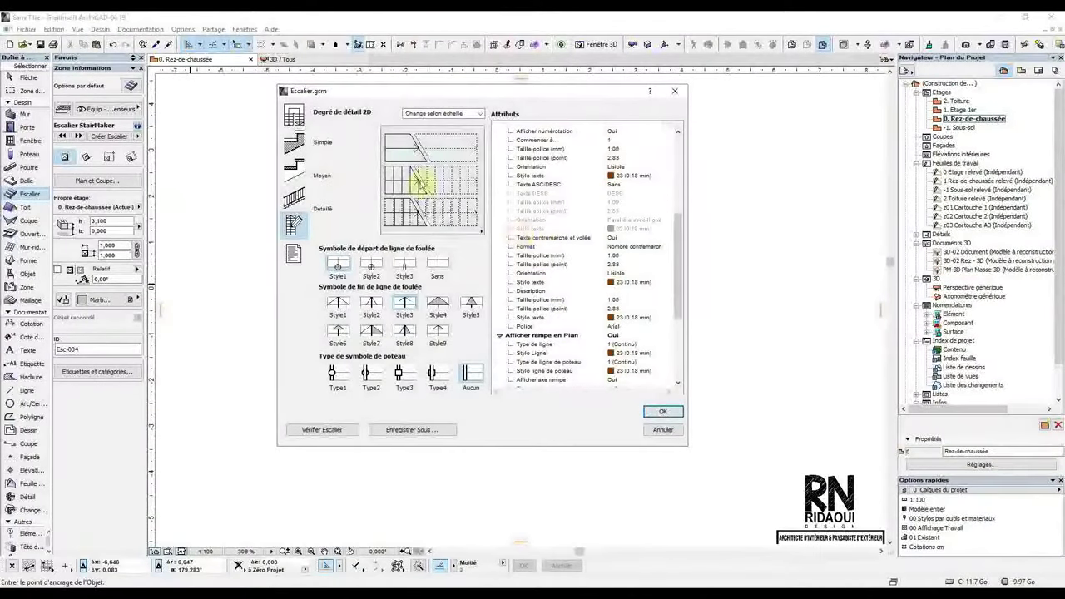
Step: Review the stair's listing parameters and run the stair verification
left_click(292, 254)
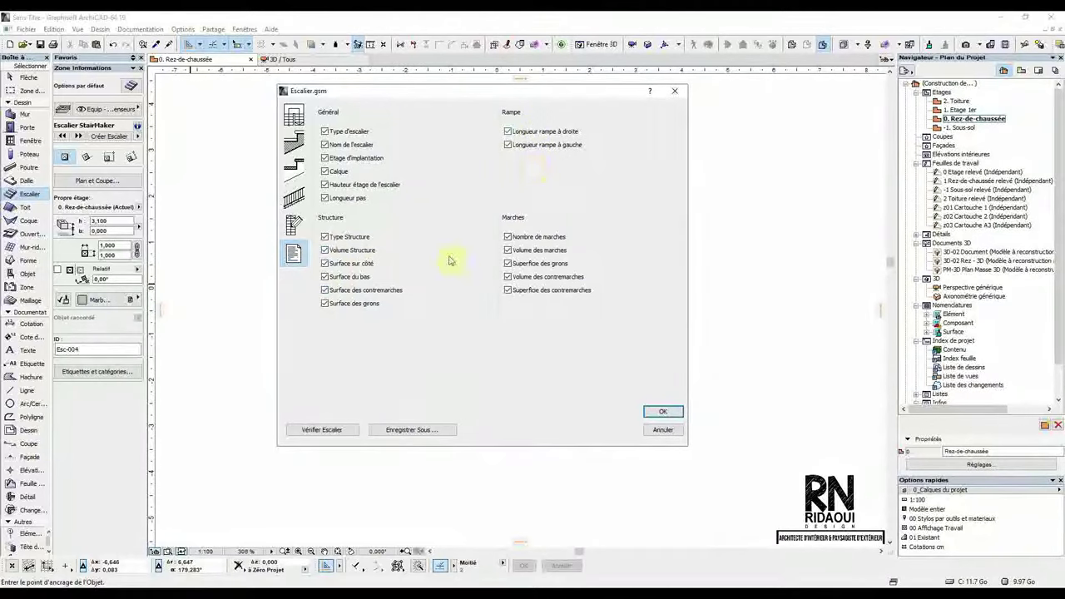
left_click(324, 431)
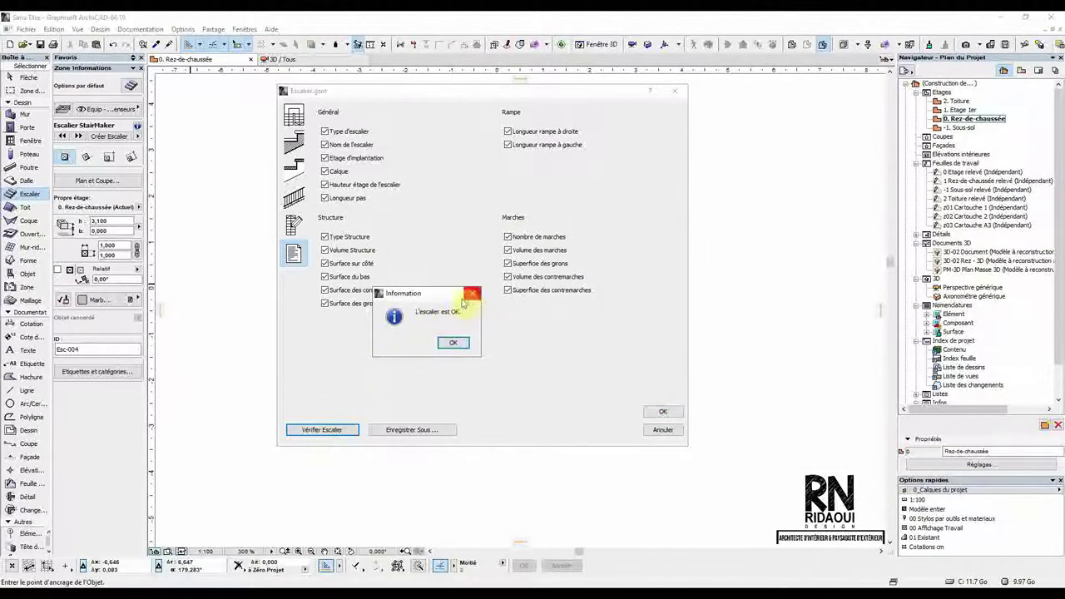
left_click(456, 344)
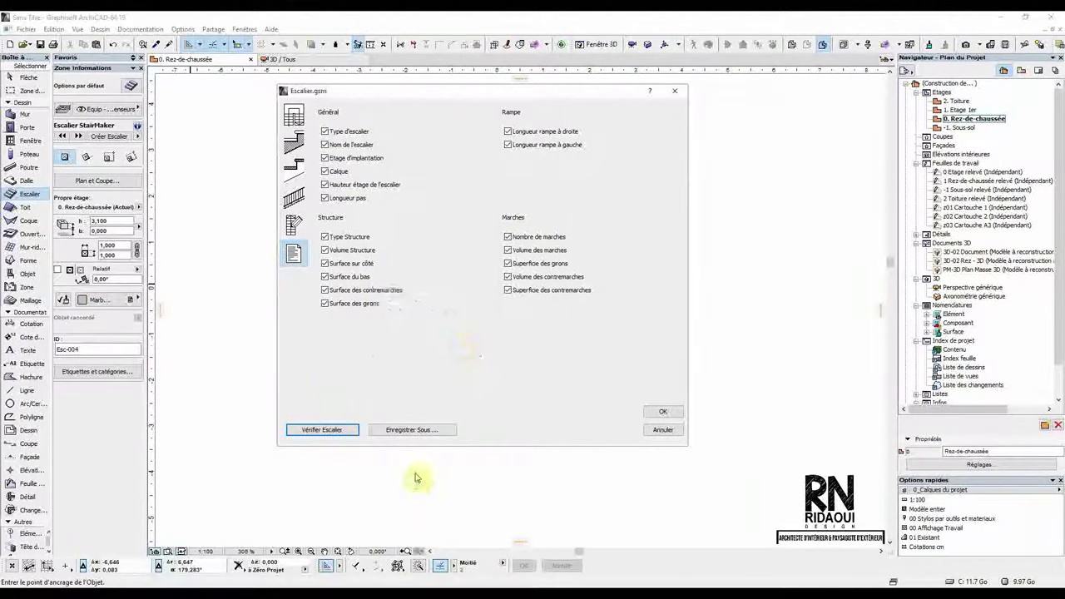
Step: Save the stair as Escalier A in the embedded library and finish the stair configuration
left_click(413, 430)
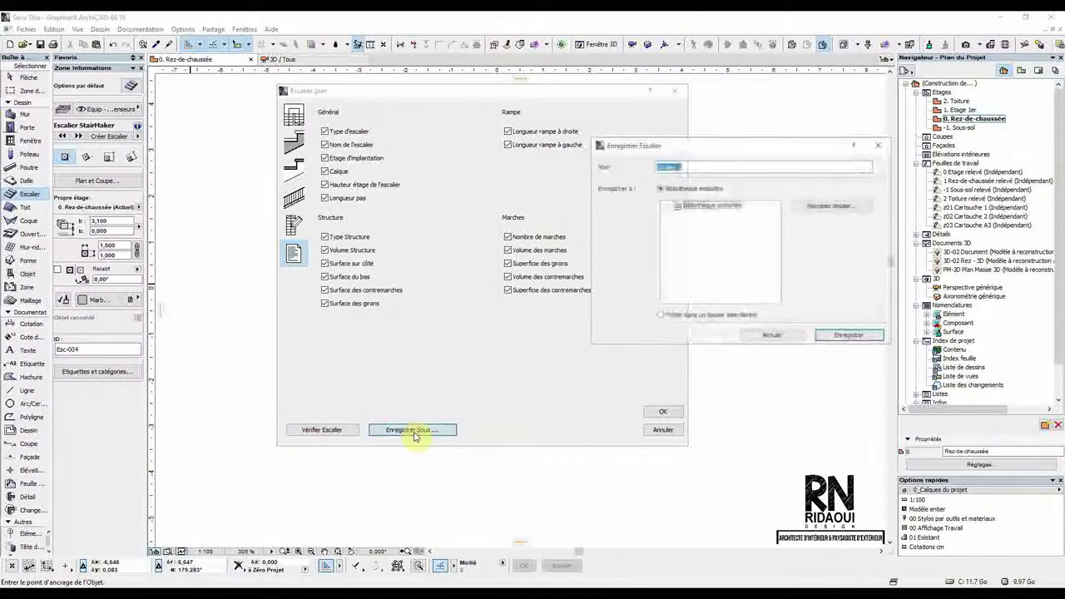
left_click_drag(760, 155, 650, 154)
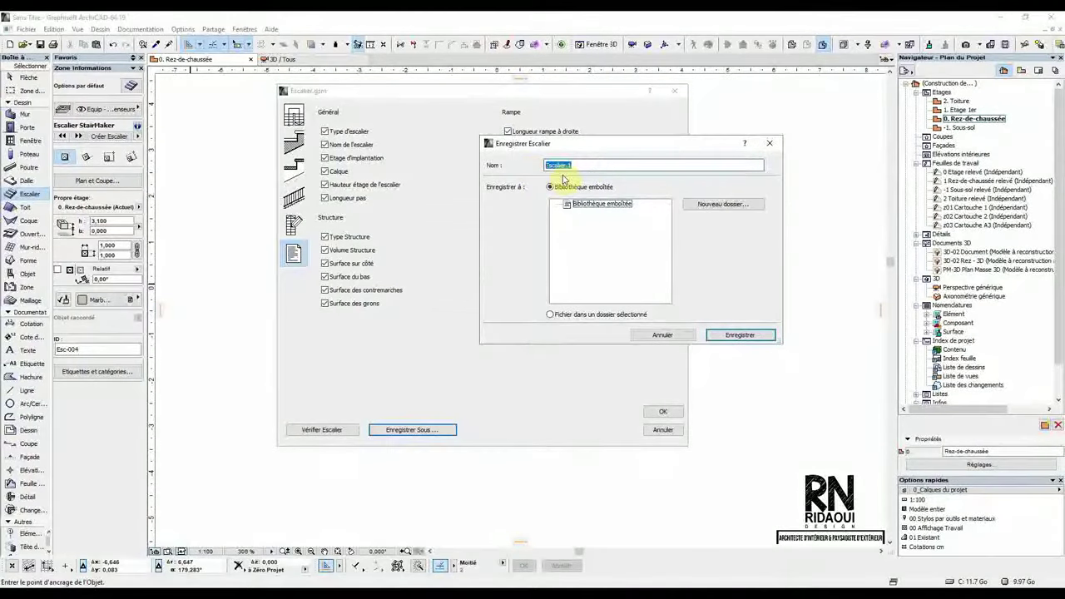
left_click(586, 165)
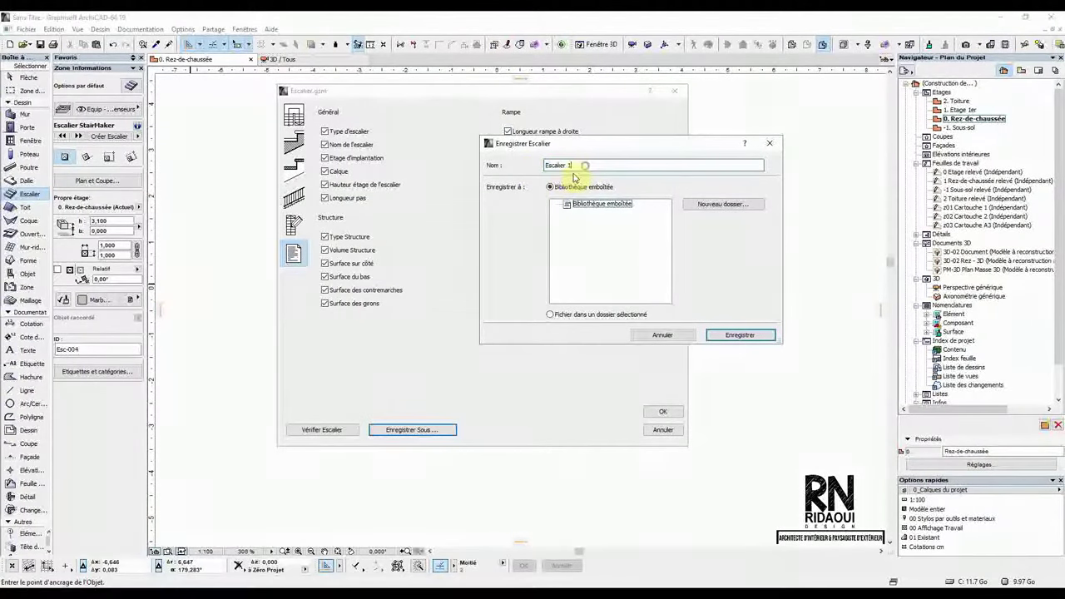
type("A")
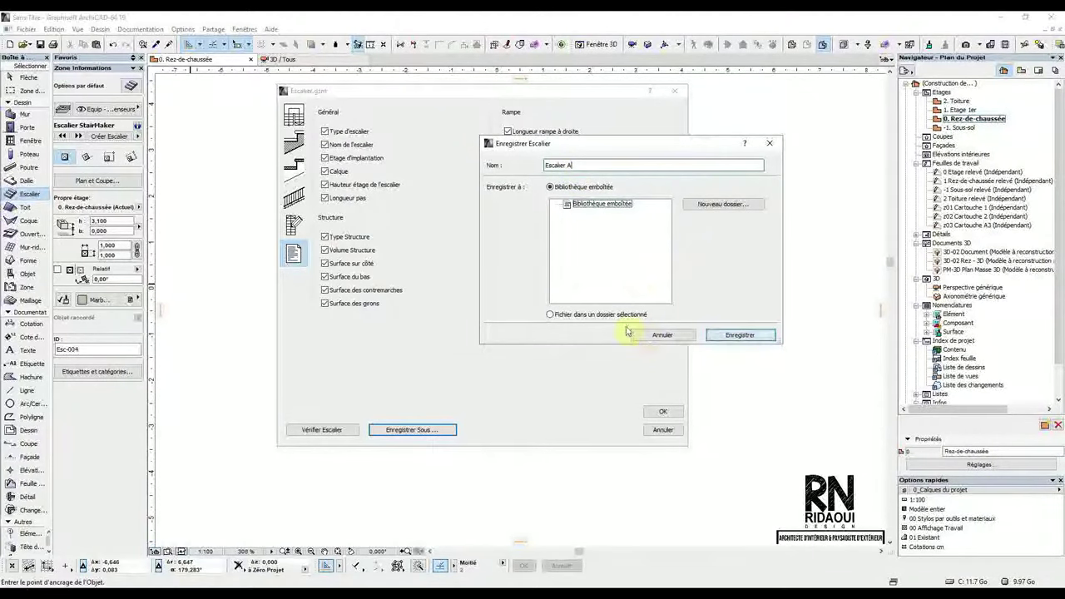
left_click(730, 337)
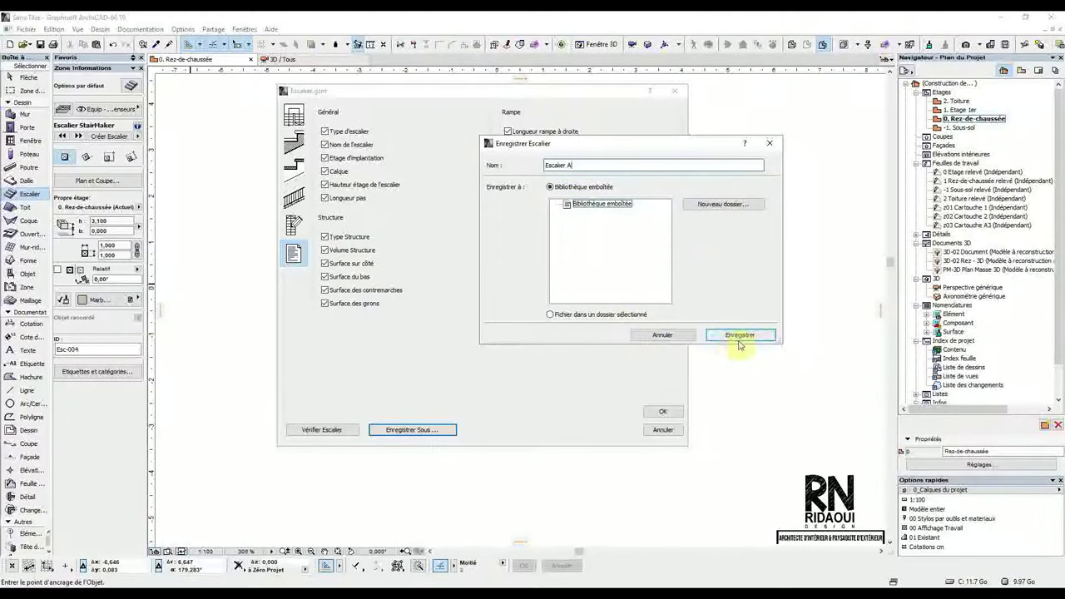
left_click(740, 337)
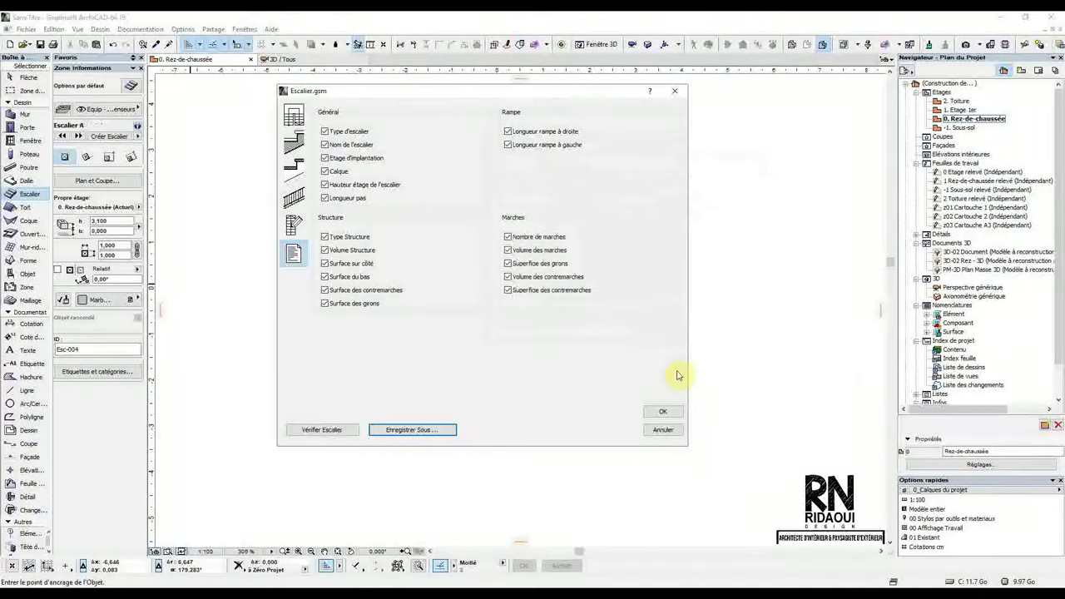
left_click(671, 412)
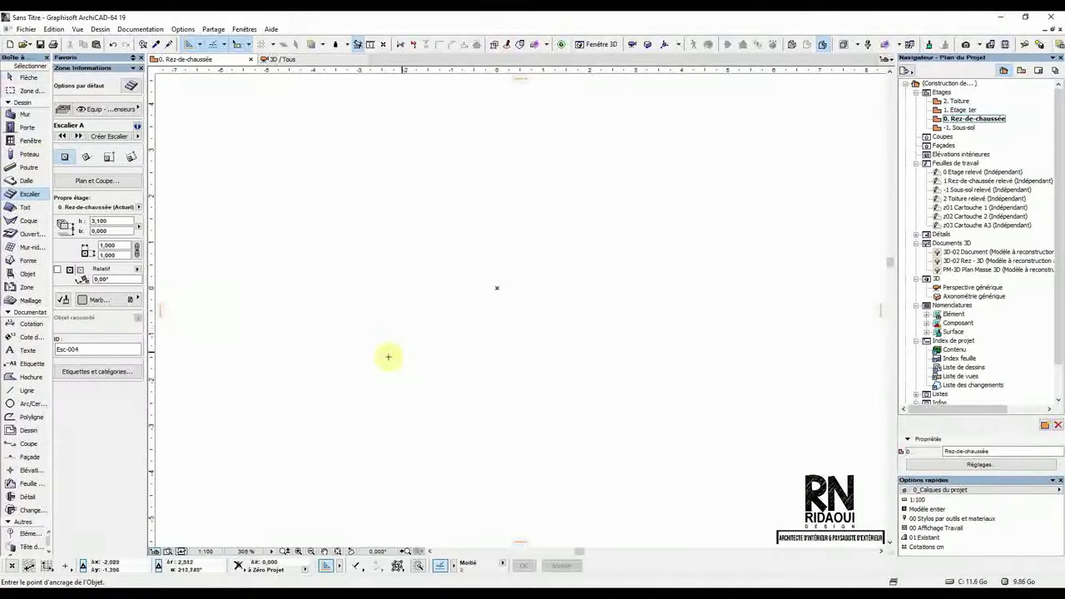
Step: Reactivate the Stair tool, open its default settings and choose 0. Rez-de-chaussée as the home story
key("Escape")
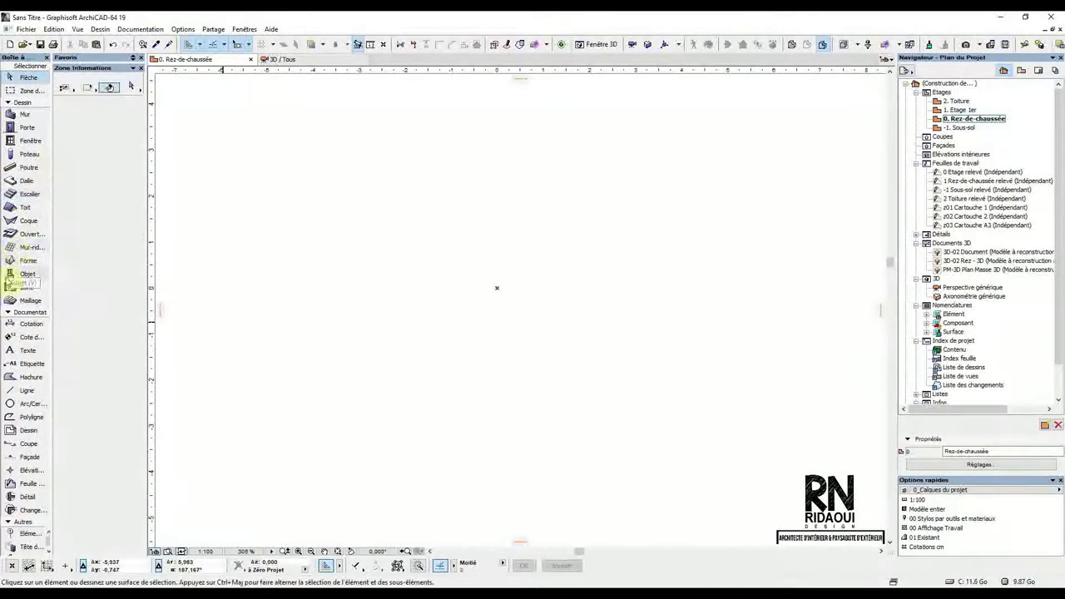
left_click(25, 194)
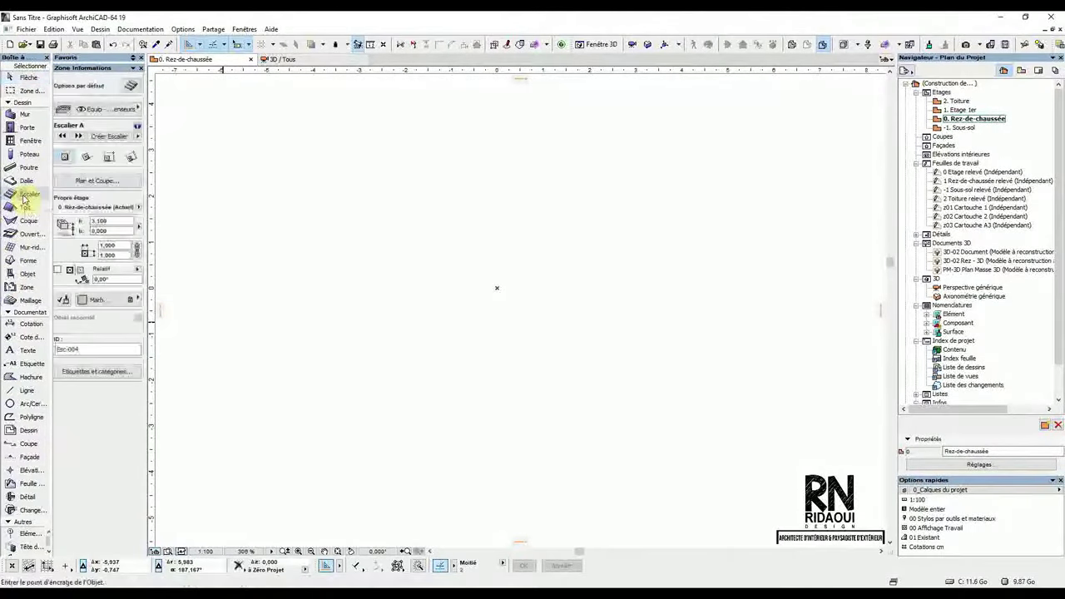
left_click(130, 86)
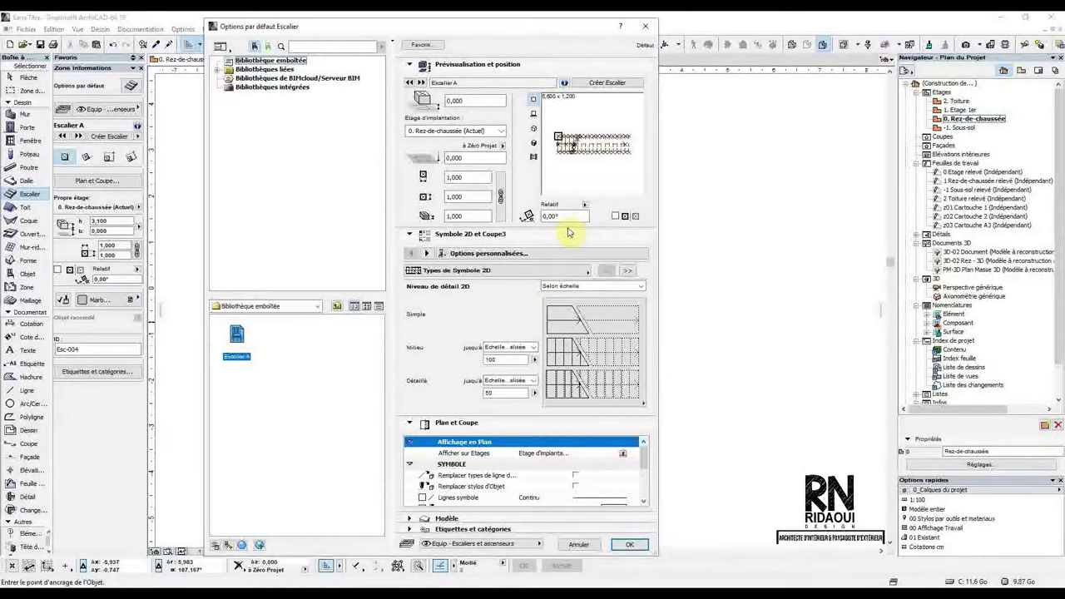
left_click(449, 131)
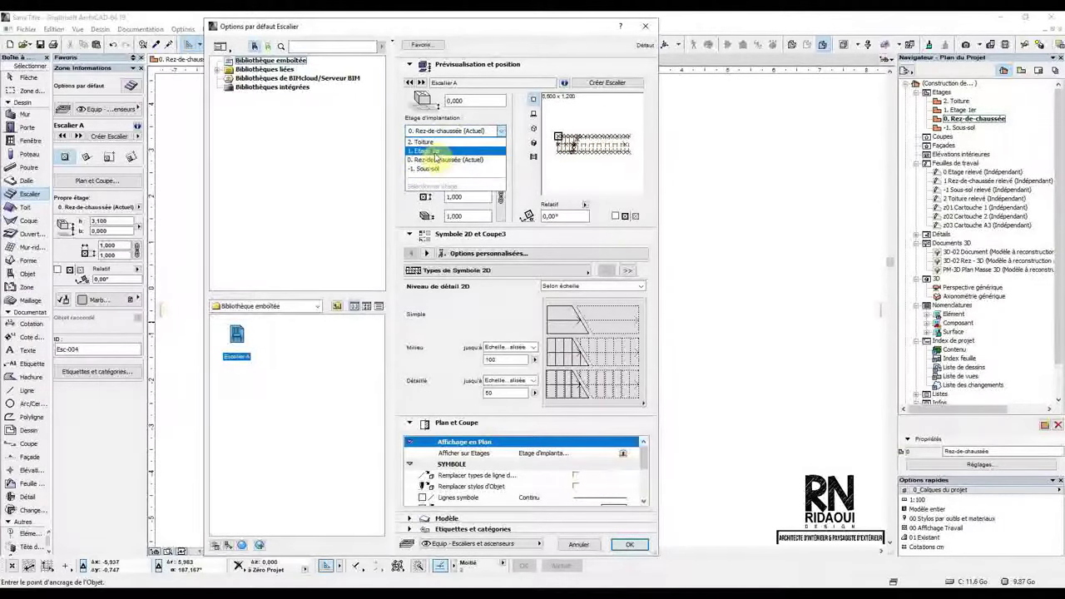
left_click(437, 159)
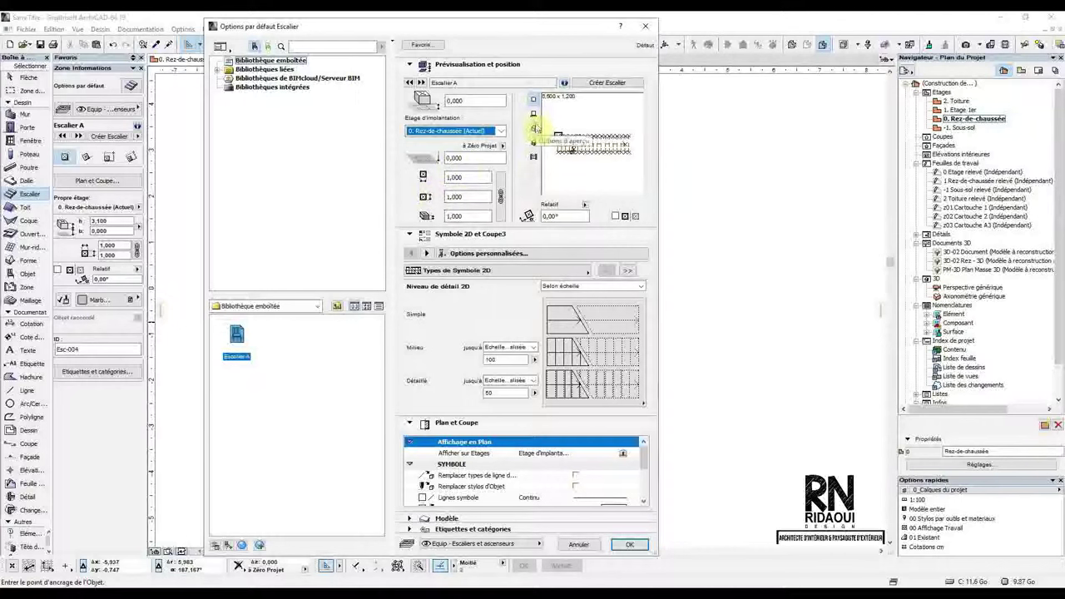
Step: Inspect Escalier A in the elevation, 3D wireframe and shaded previews, rotate the model, and check its preview image
left_click(533, 114)
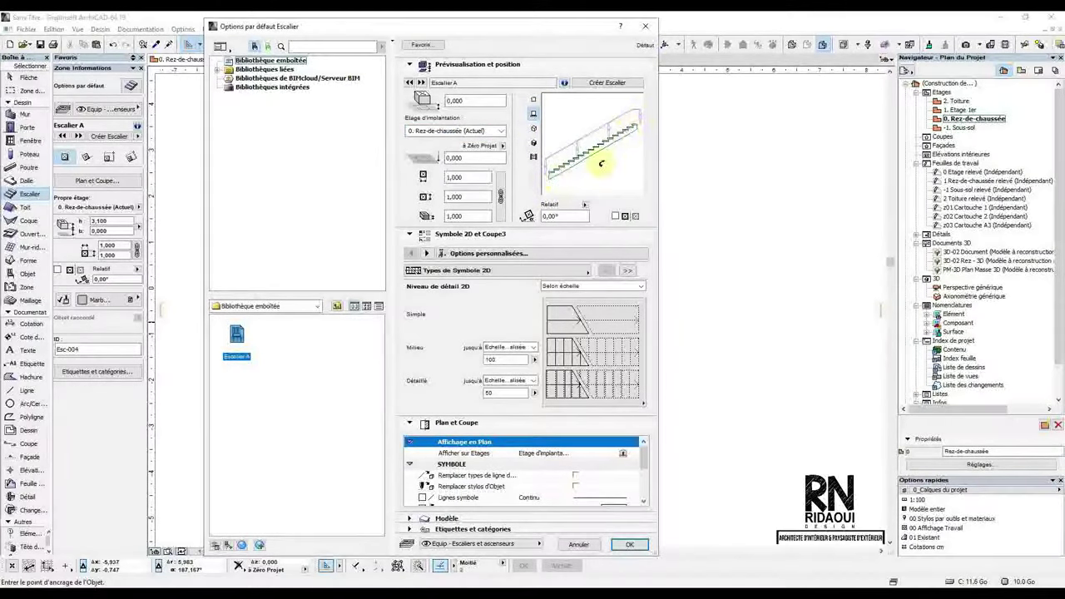
left_click(534, 129)
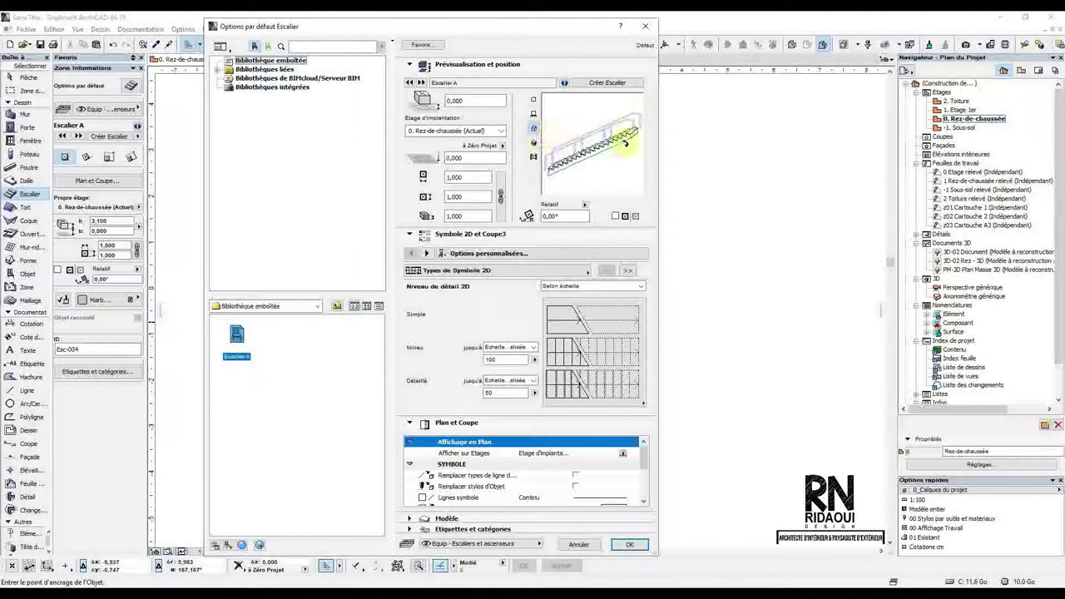
left_click(534, 142)
left_click_drag(599, 108, 551, 166)
left_click(533, 157)
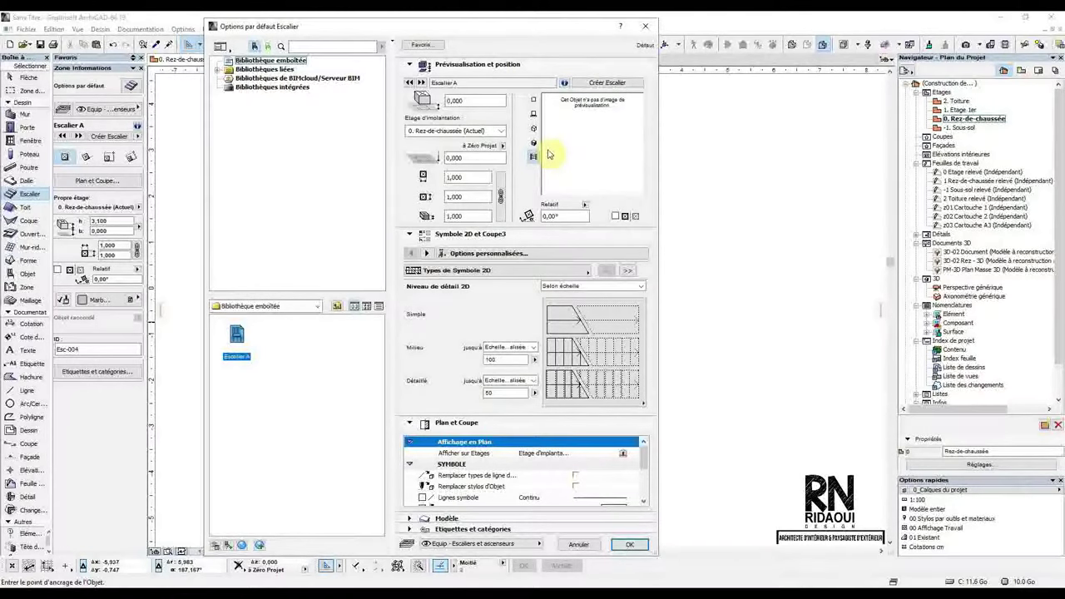
Step: Show the stair's plan symbol in the preview and try its lower-left and lower-right corners as the anchor point
left_click(535, 100)
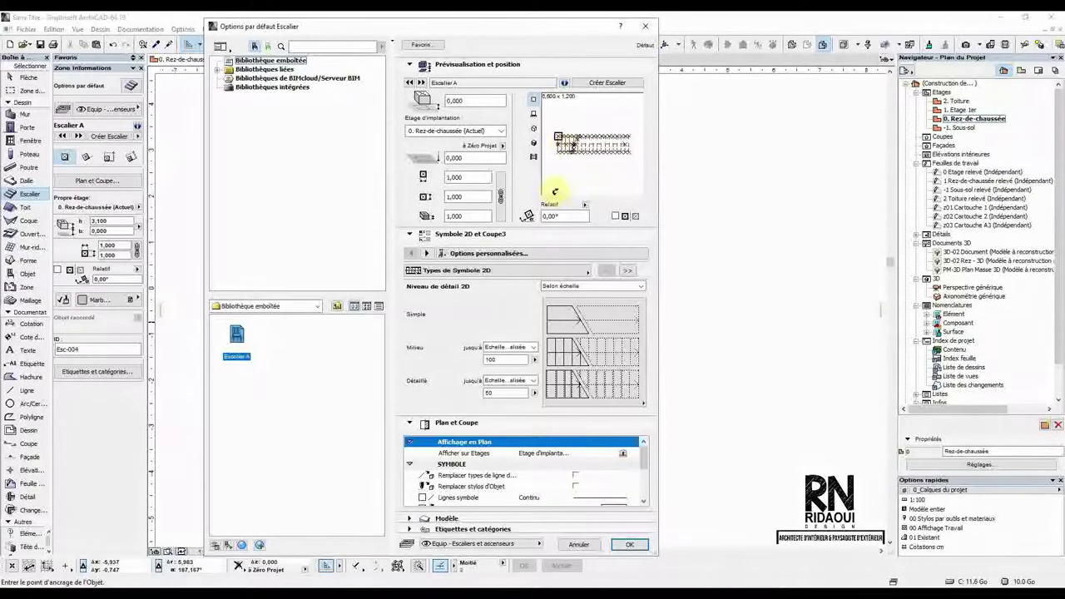
left_click(557, 151)
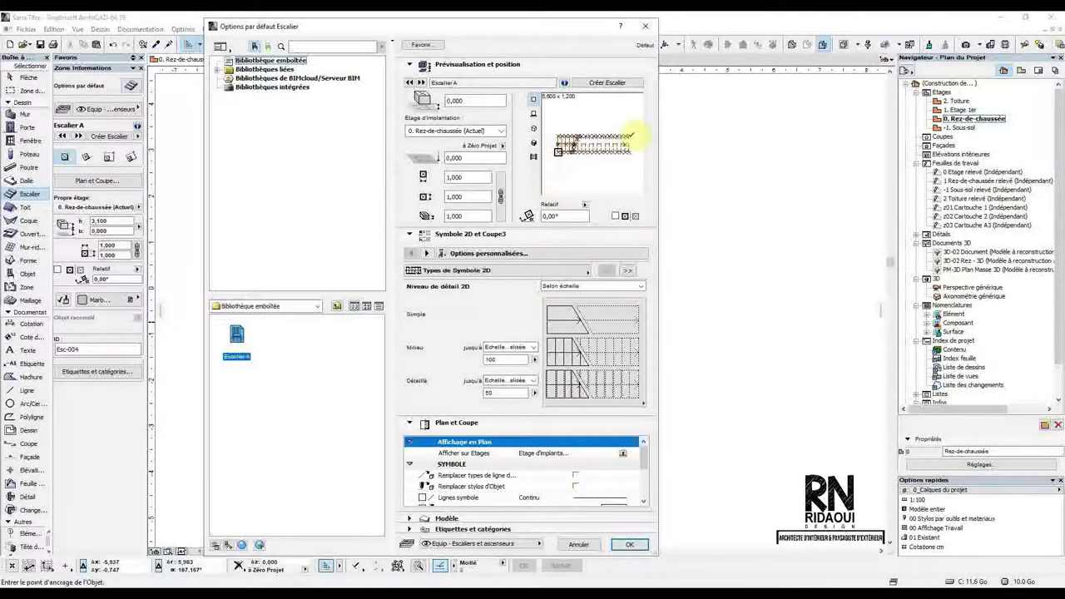
left_click(630, 152)
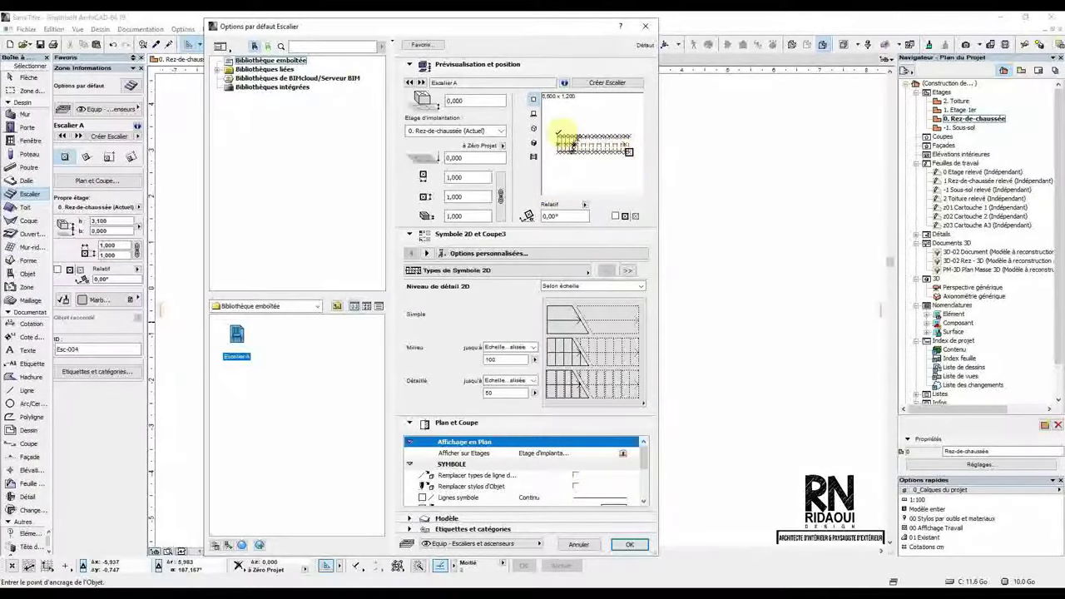
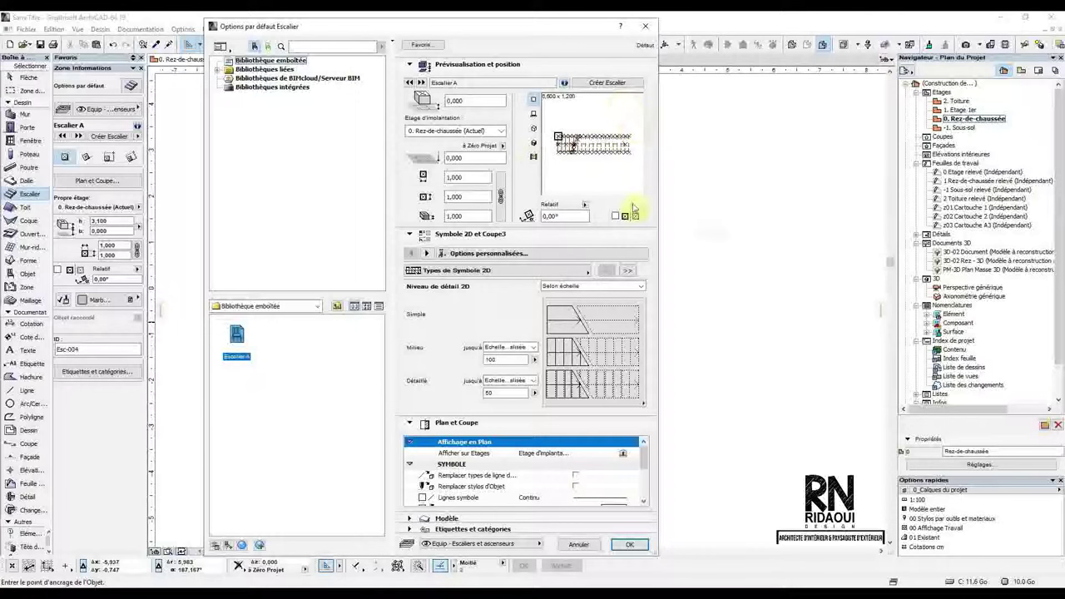
Step: Rotate the default stair in the plan preview to 90° and accept the settings
left_click(637, 127)
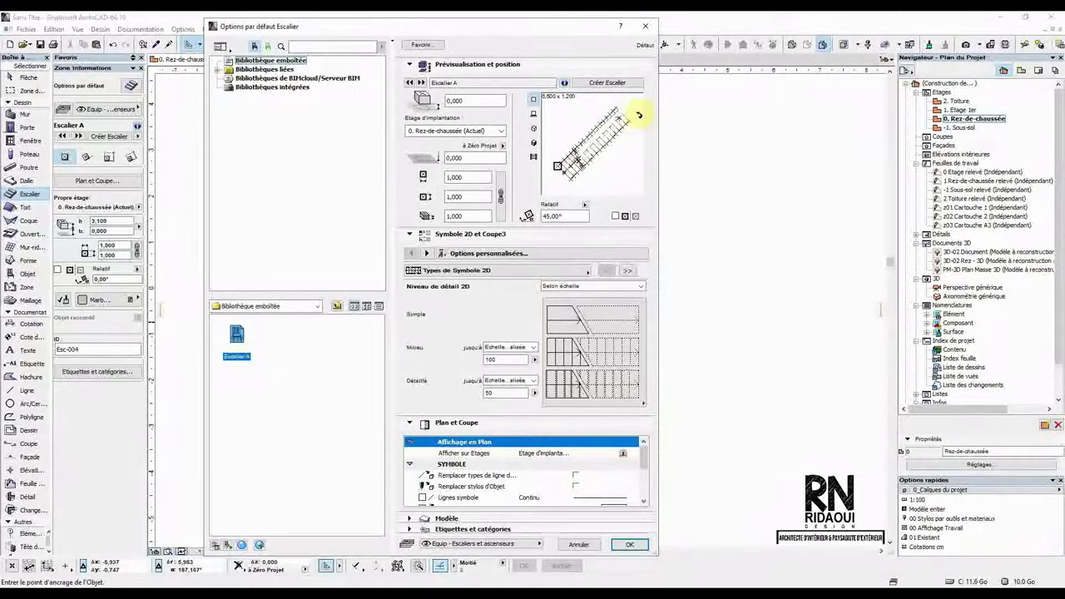
left_click(636, 115)
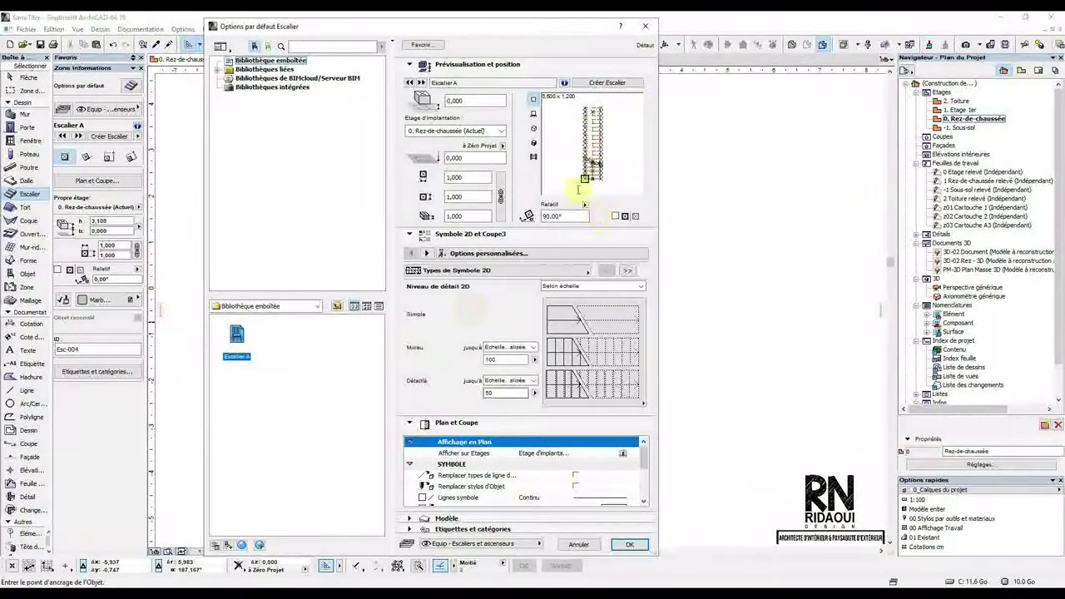
left_click(621, 544)
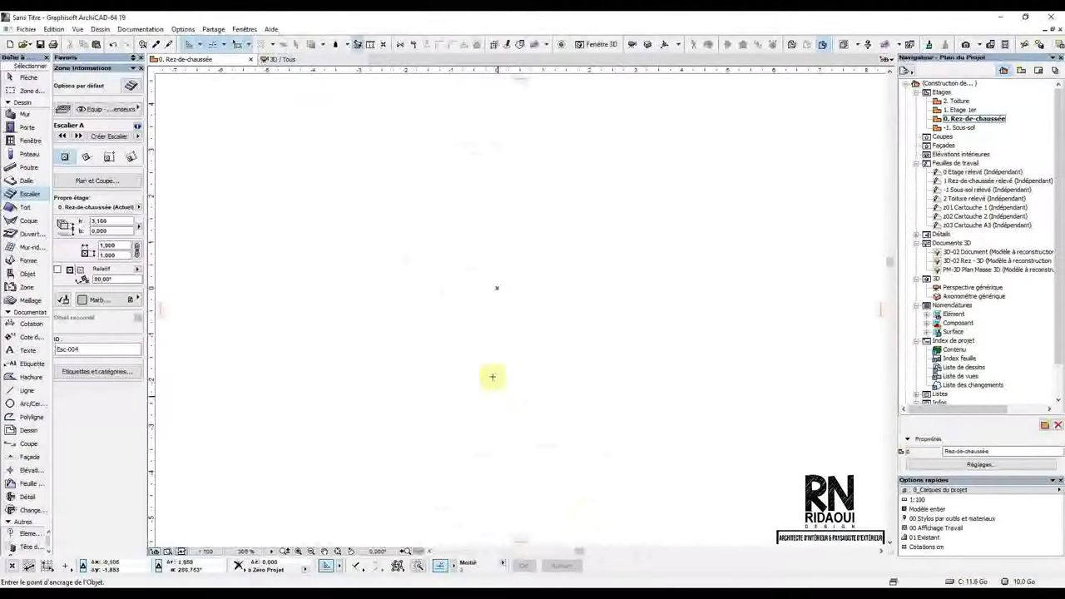
Step: Place Escalier A at the project origin in the ground-floor plan
left_click(503, 290)
scroll(509, 383, "down", 5)
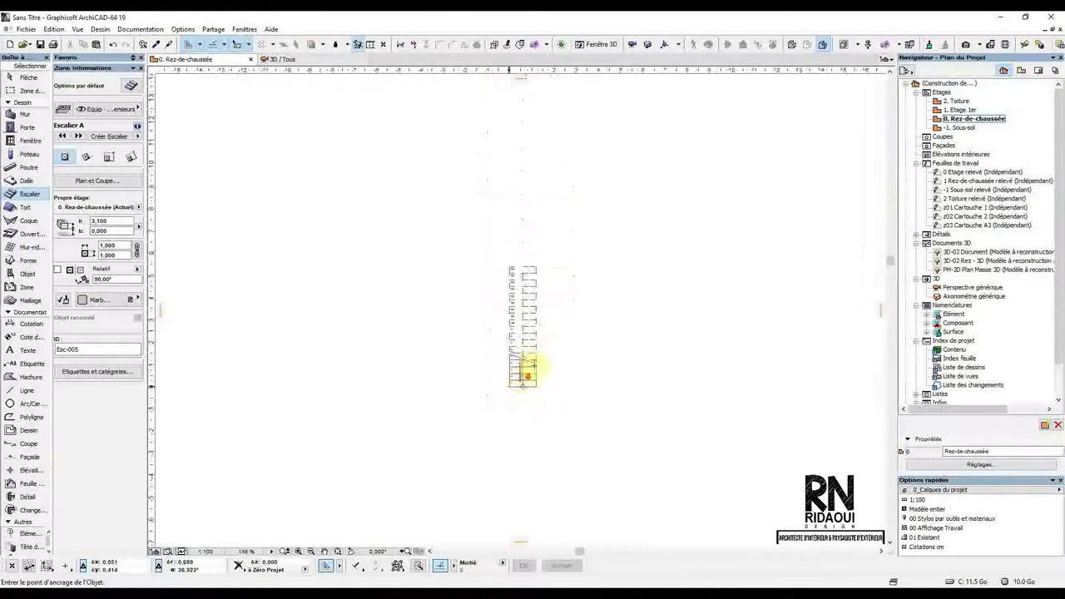
scroll(511, 383, "up", 4)
middle_click_drag(516, 404, 476, 392)
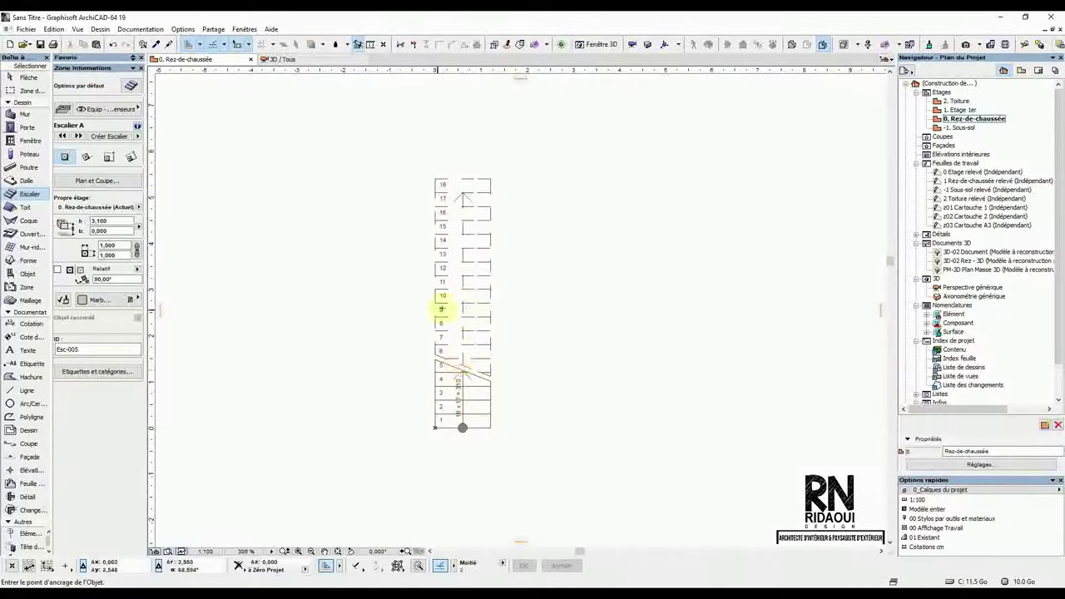
Step: Inspect the placed stair in 3D from several angles, including its treads, underside and railings
left_click(283, 59)
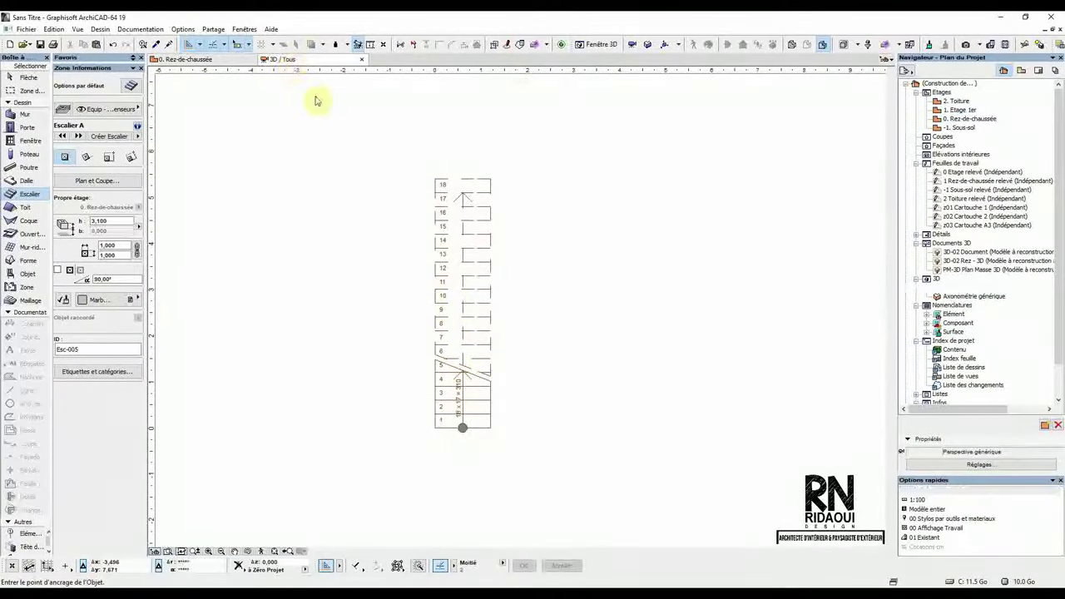
scroll(418, 331, "up", 2)
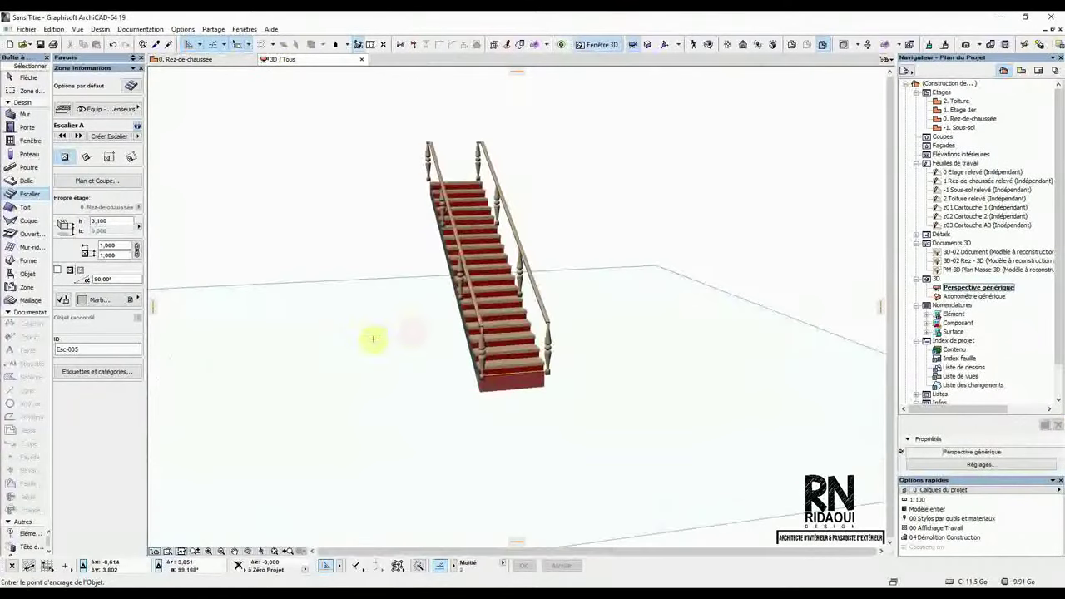
middle_click_drag(452, 352, 401, 362, "shift")
scroll(402, 362, "up", 10)
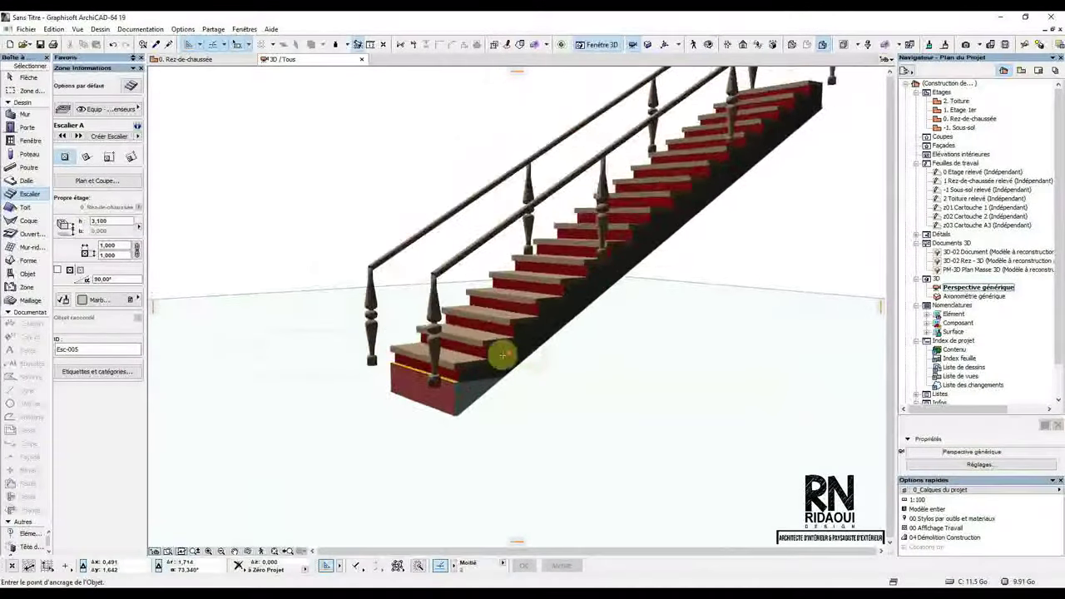
middle_click_drag(436, 410, 509, 407, "shift")
scroll(509, 407, "down", 1)
Step: Reopen the placed stair in the stair editor from the 3D view and choose the fifth structure type, the solid stepped one
left_click(21, 76)
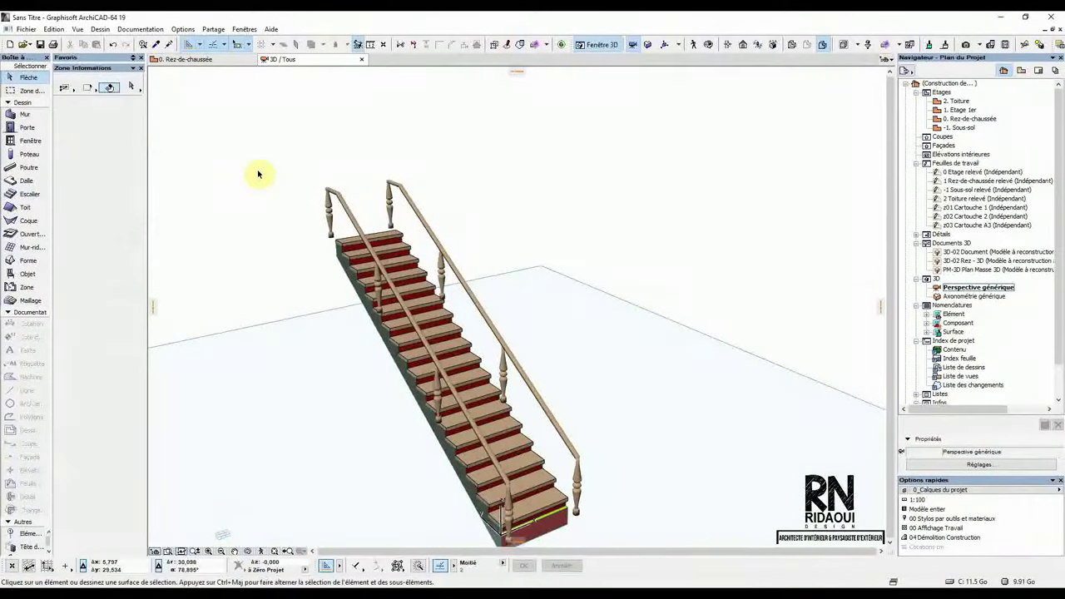
left_click(391, 244)
middle_click_drag(222, 340, 356, 279)
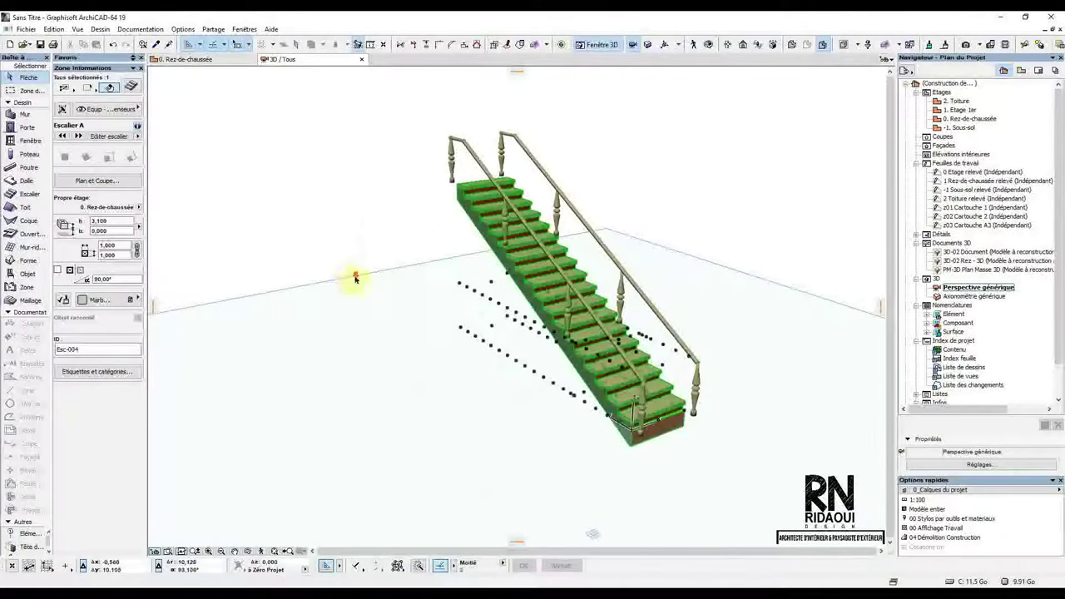
left_click(133, 84)
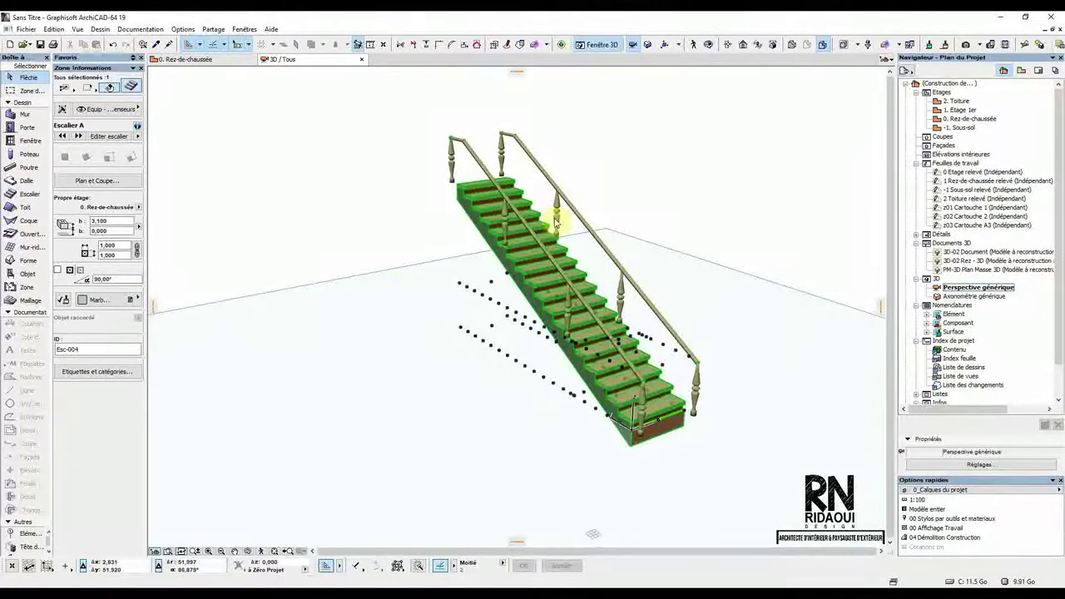
left_click_drag(521, 32, 300, 28)
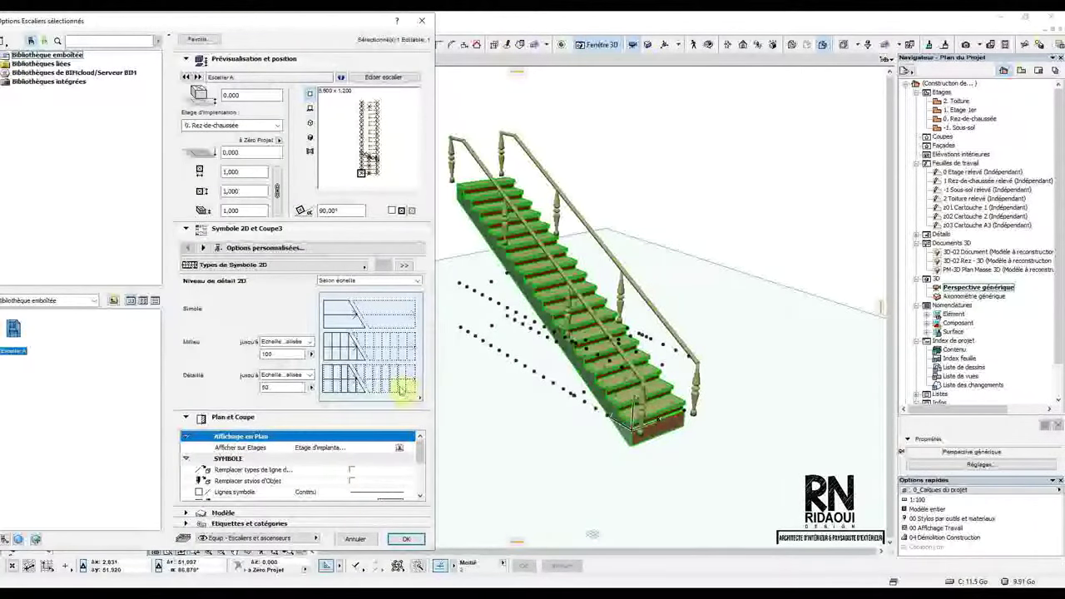
left_click(391, 77)
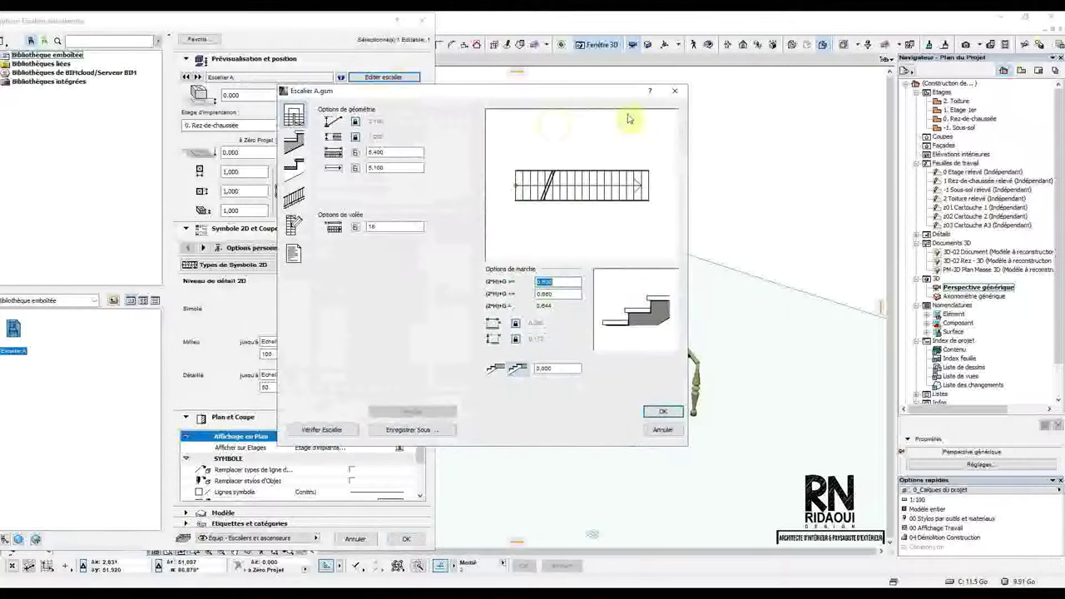
left_click_drag(607, 94, 390, 100)
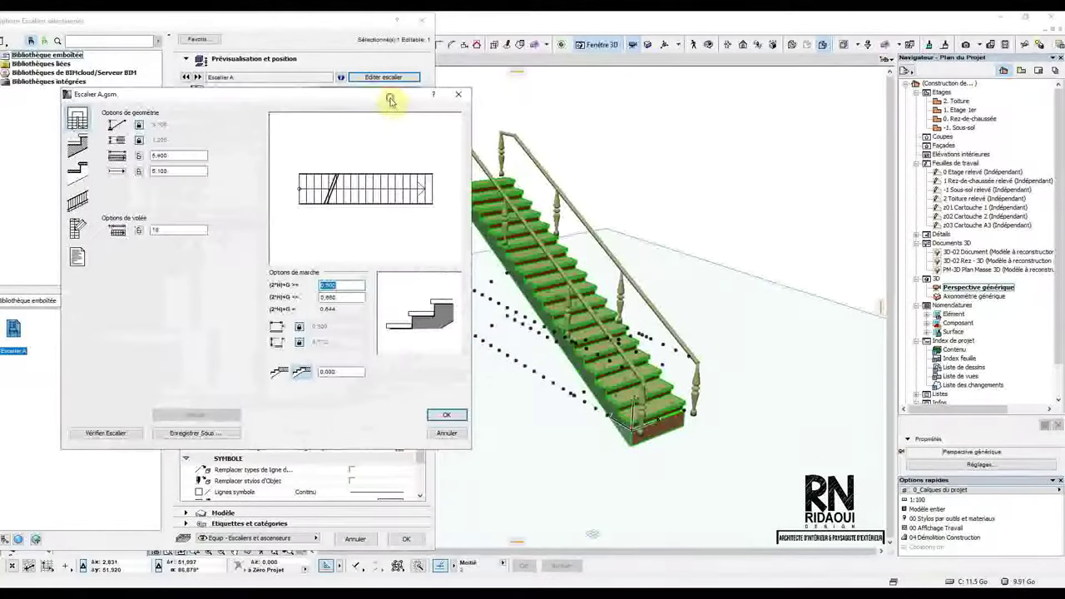
left_click(75, 150)
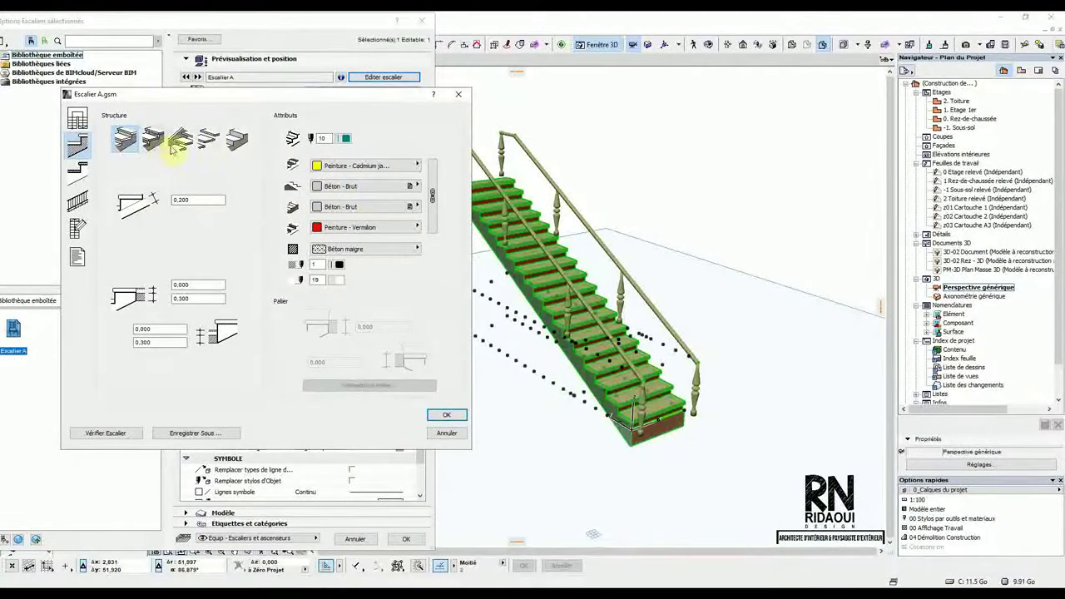
left_click(237, 143)
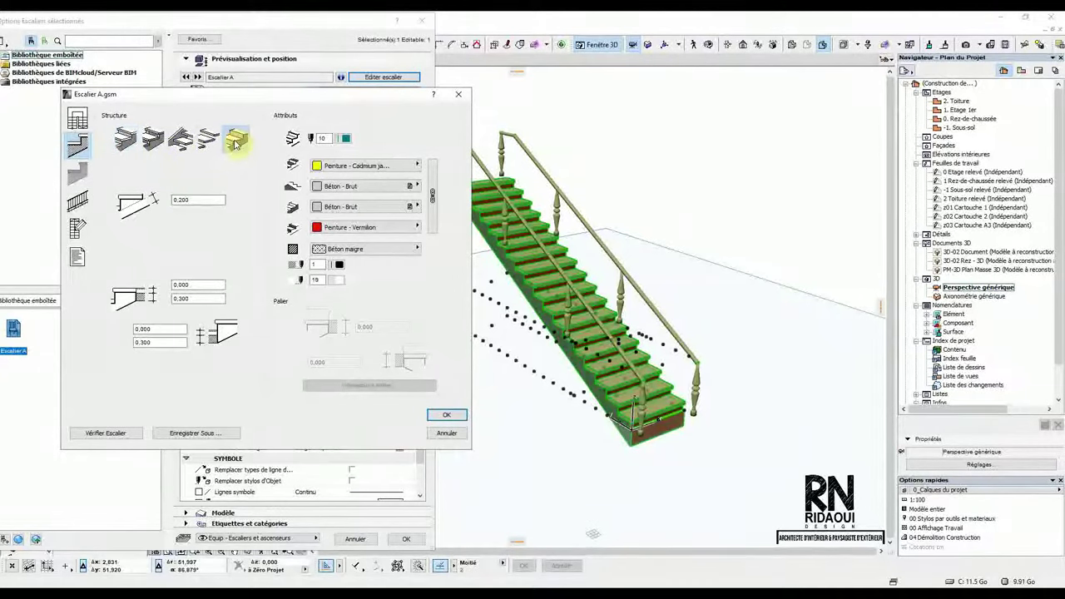
Step: Change the stair's railing type to Fils with posts distributed by approximation, and apply the edits to the placed stair
left_click(78, 203)
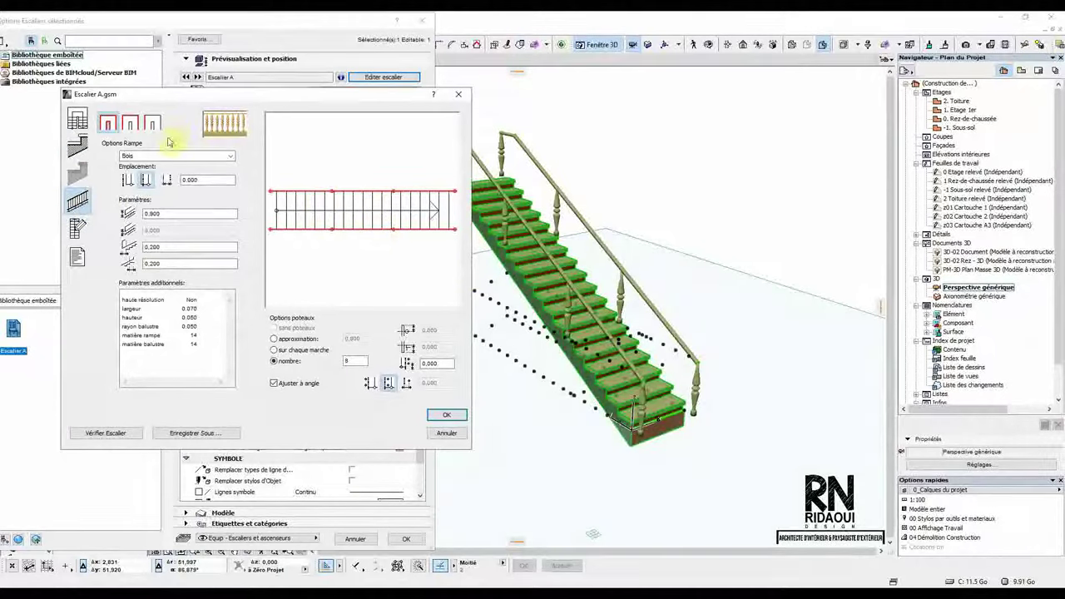
left_click(193, 159)
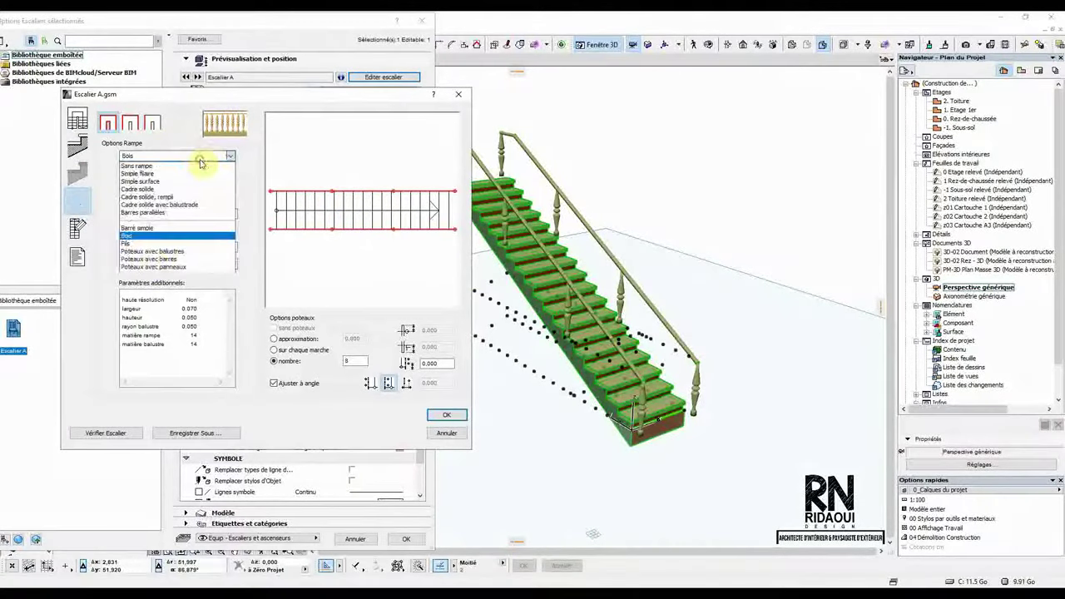
left_click(140, 246)
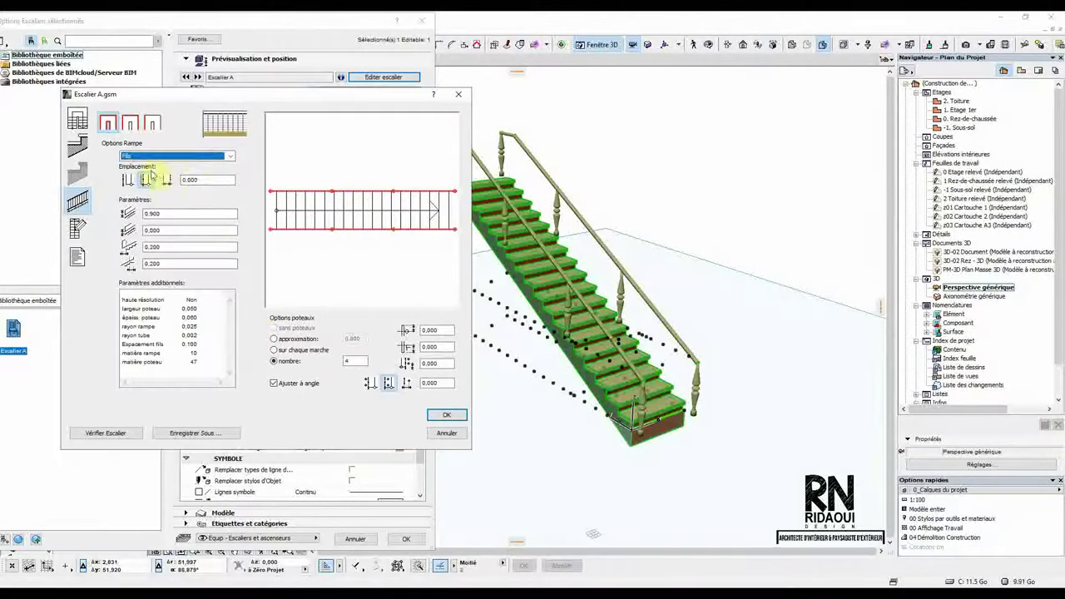
left_click(356, 360)
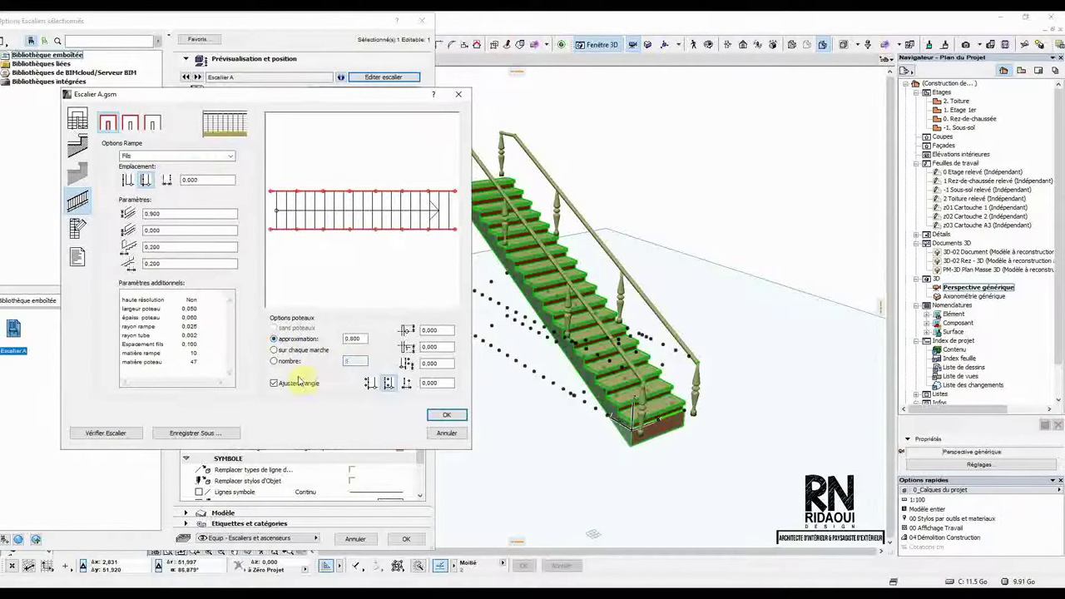
left_click(447, 419)
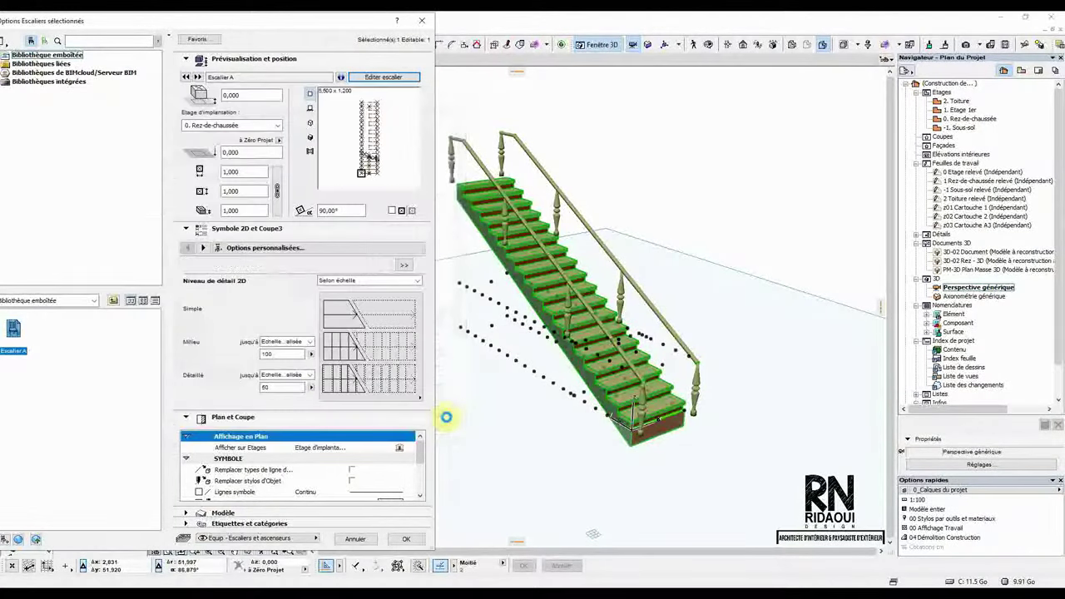
left_click(419, 541)
middle_click_drag(416, 533, 700, 381, "shift")
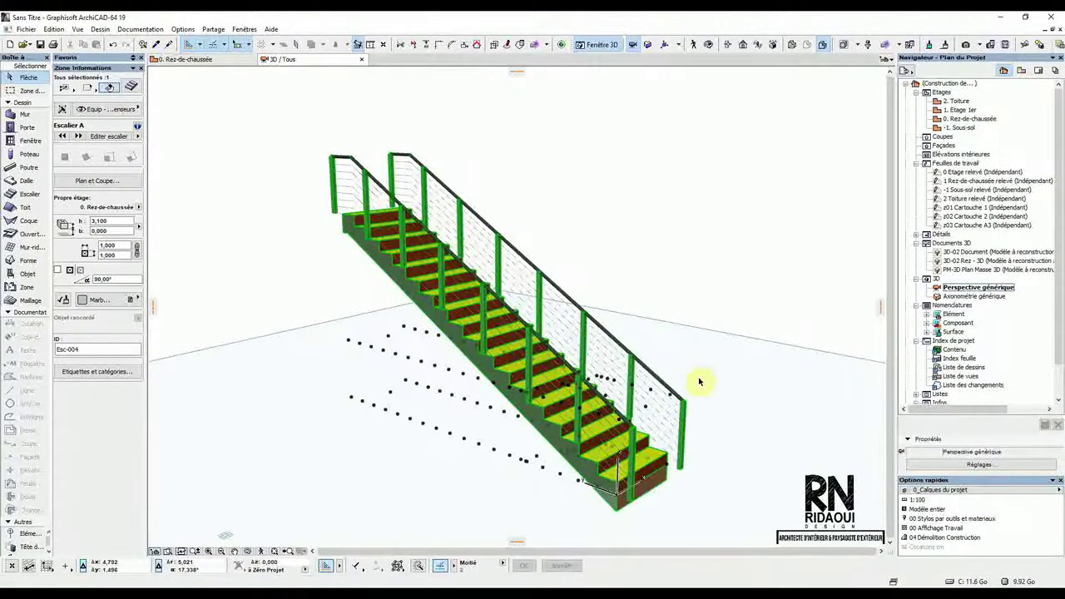
left_click(542, 252)
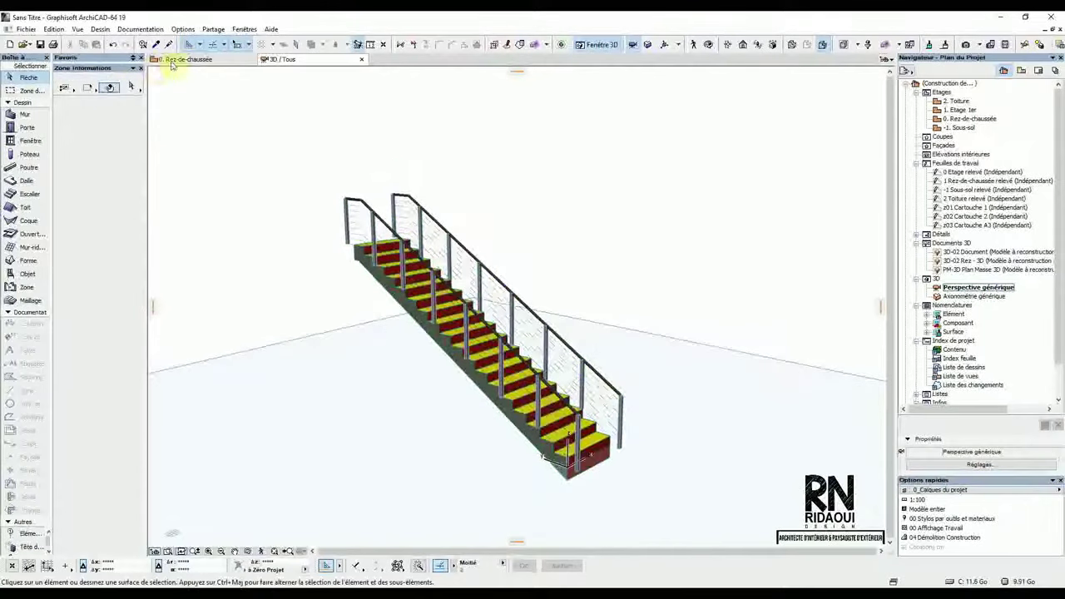
Step: Select the stair in the ground-floor plan and open its 2D symbol attributes in the stair editor
left_click(185, 60)
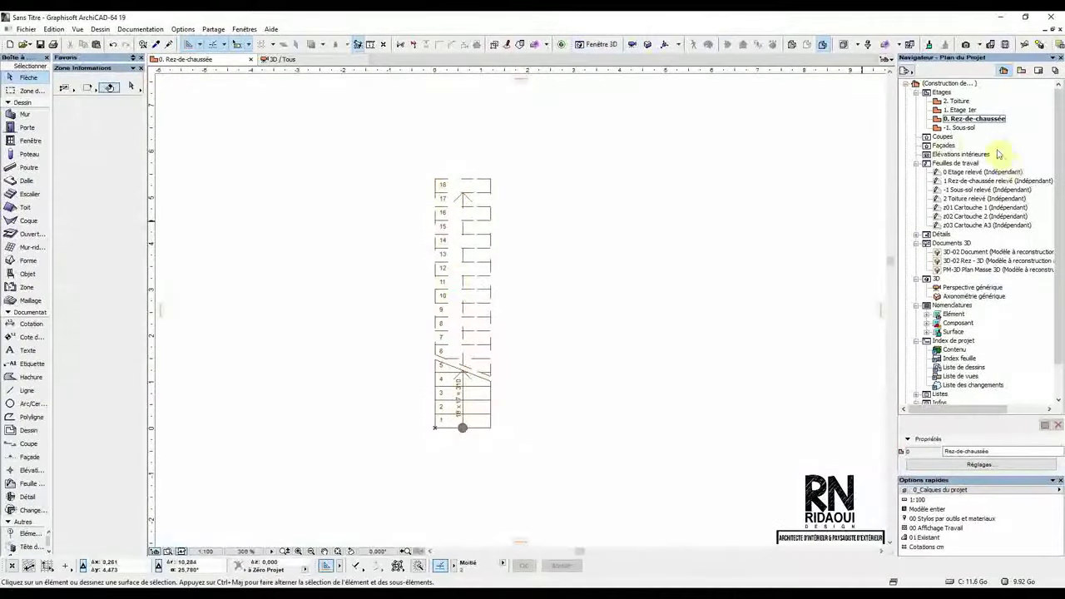
scroll(452, 257, "up", 4)
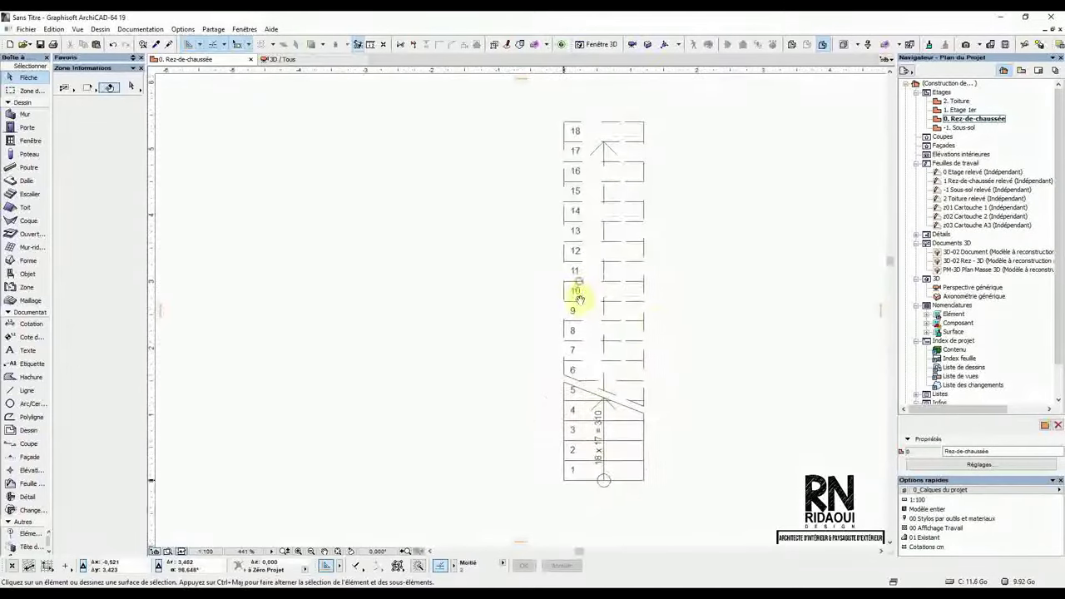
left_click(611, 253)
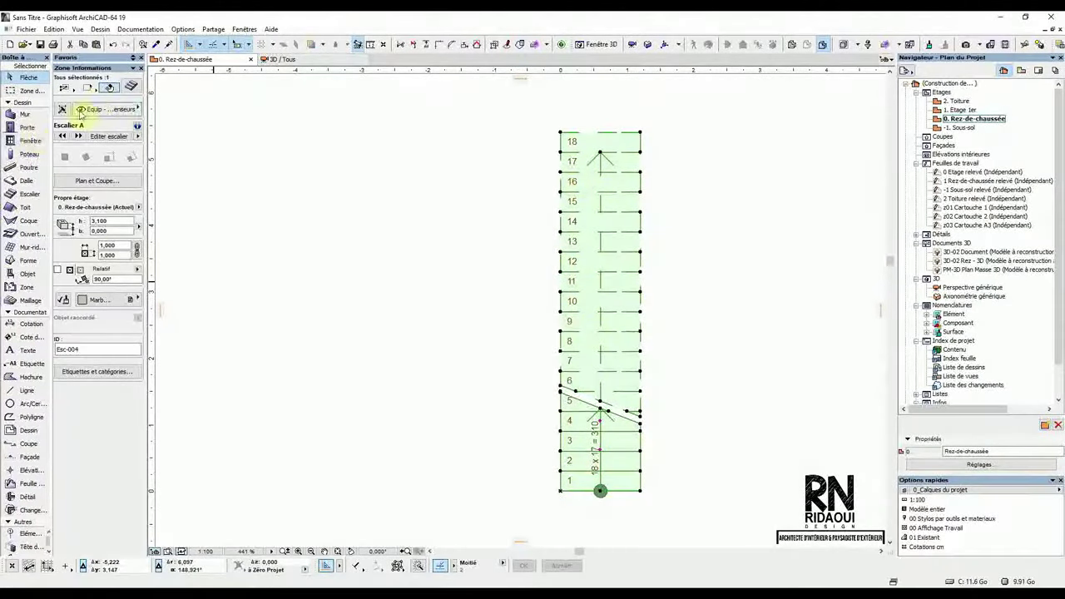
left_click(131, 87)
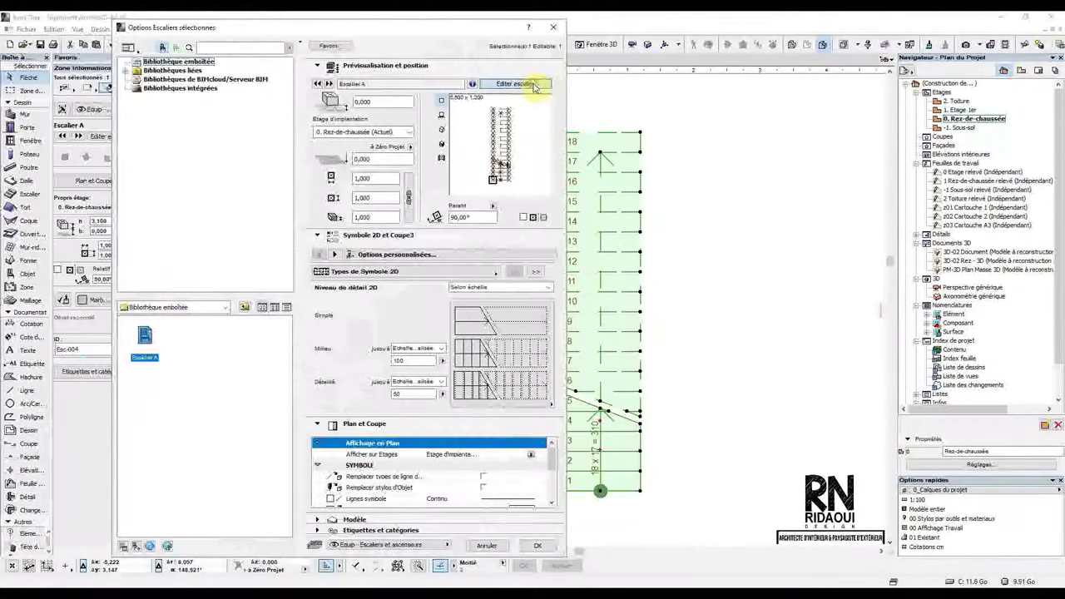
left_click(533, 84)
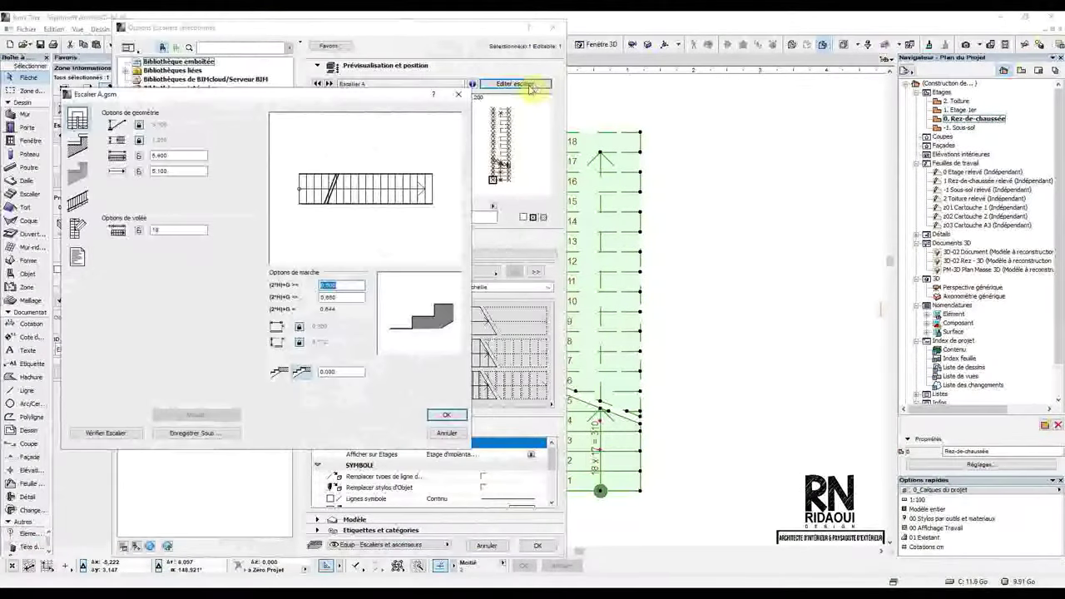
left_click(75, 232)
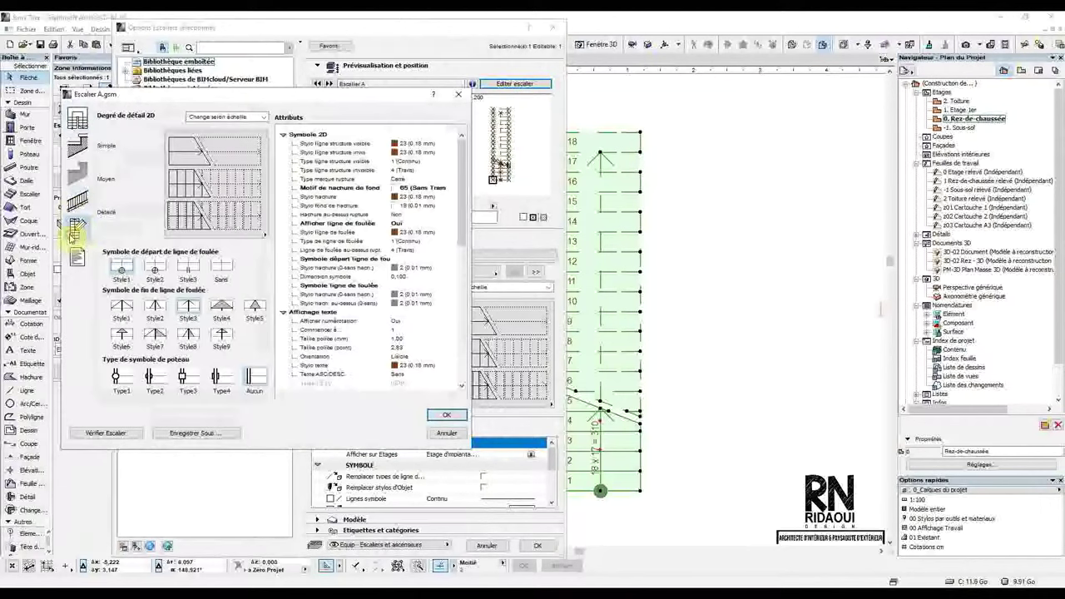
Step: Set the line pens of the stair's visible and invisible structure to yellow pen 144 (0.00 mm)
left_click(440, 146)
left_click(444, 144)
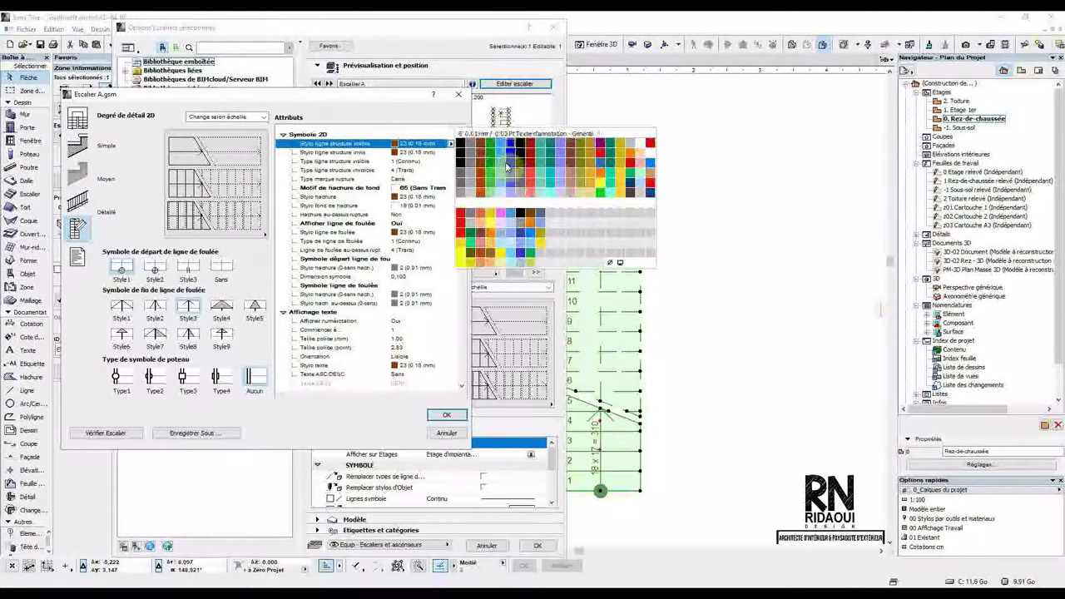
left_click(497, 218)
left_click(448, 154)
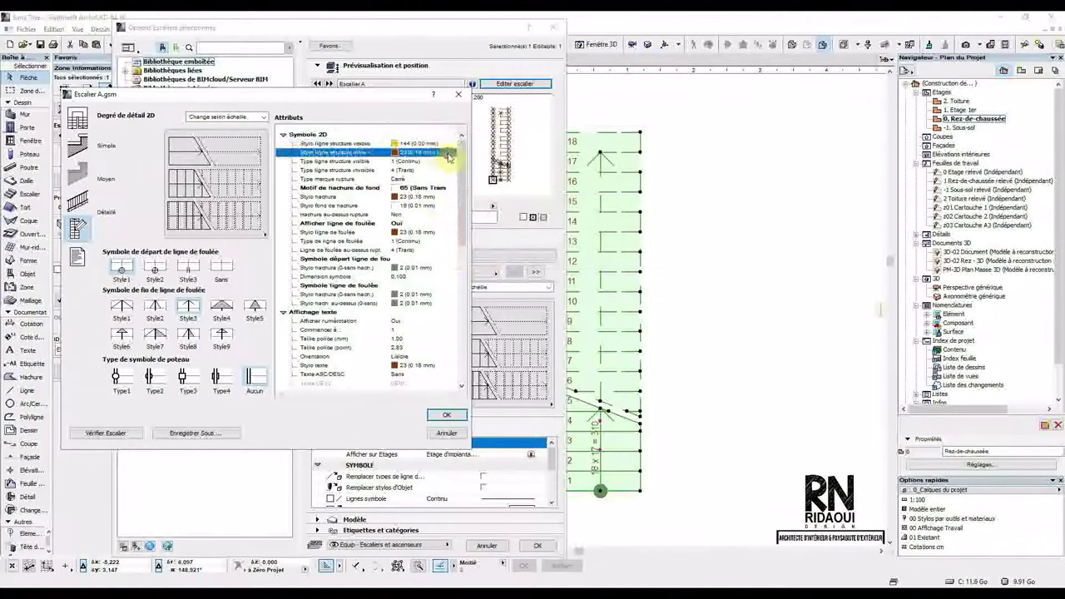
left_click(449, 154)
left_click(491, 220)
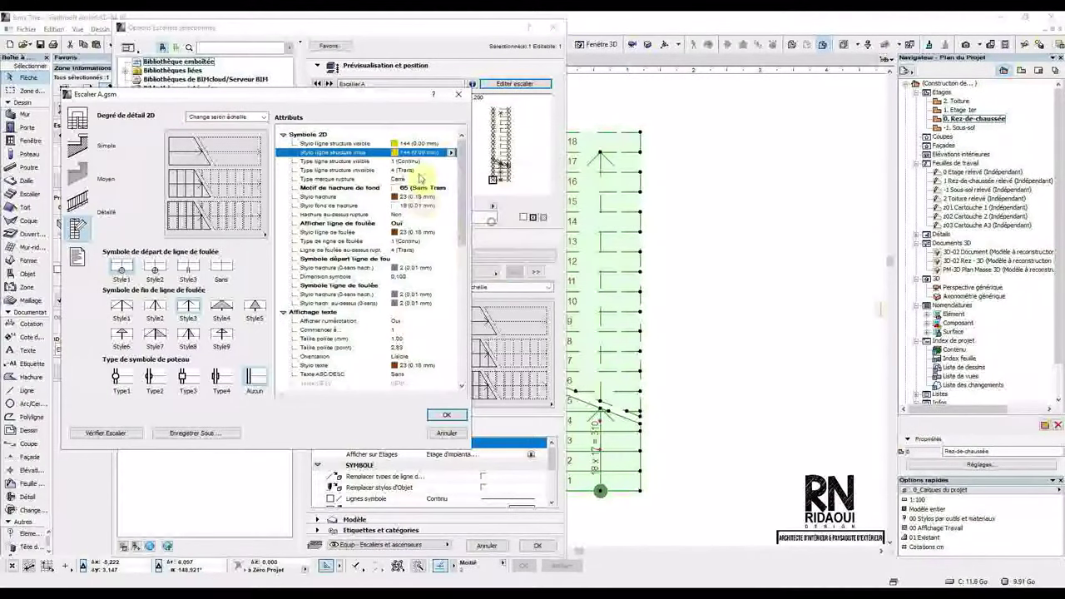
Step: Set the stair symbol's hatch pen to yellow pen 144 (0.00 mm) and apply the edits to the placed stair
left_click(449, 197)
left_click(450, 197)
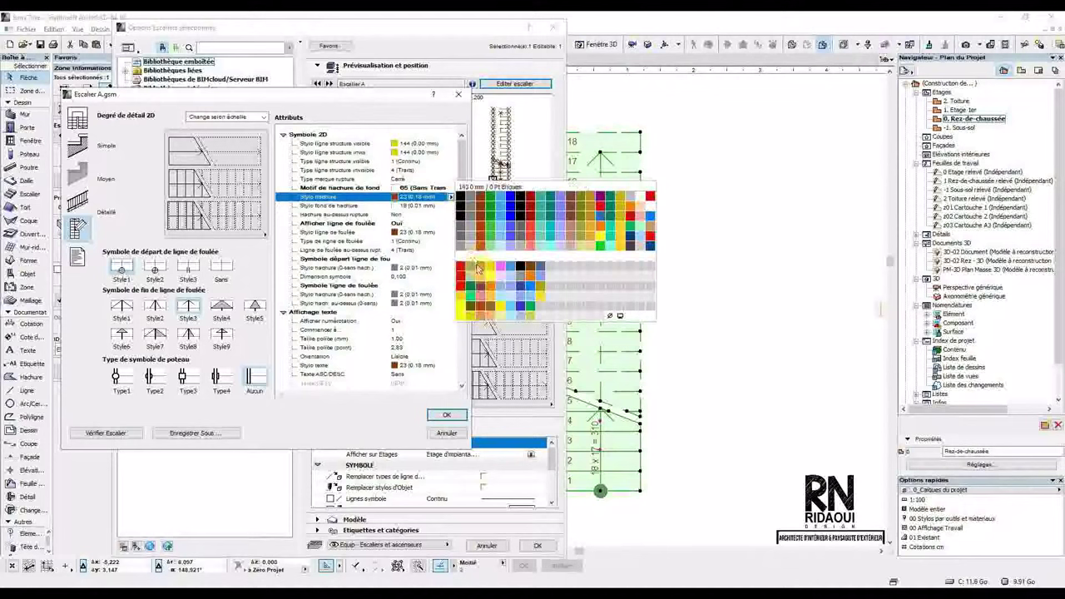
left_click(488, 267)
left_click(447, 416)
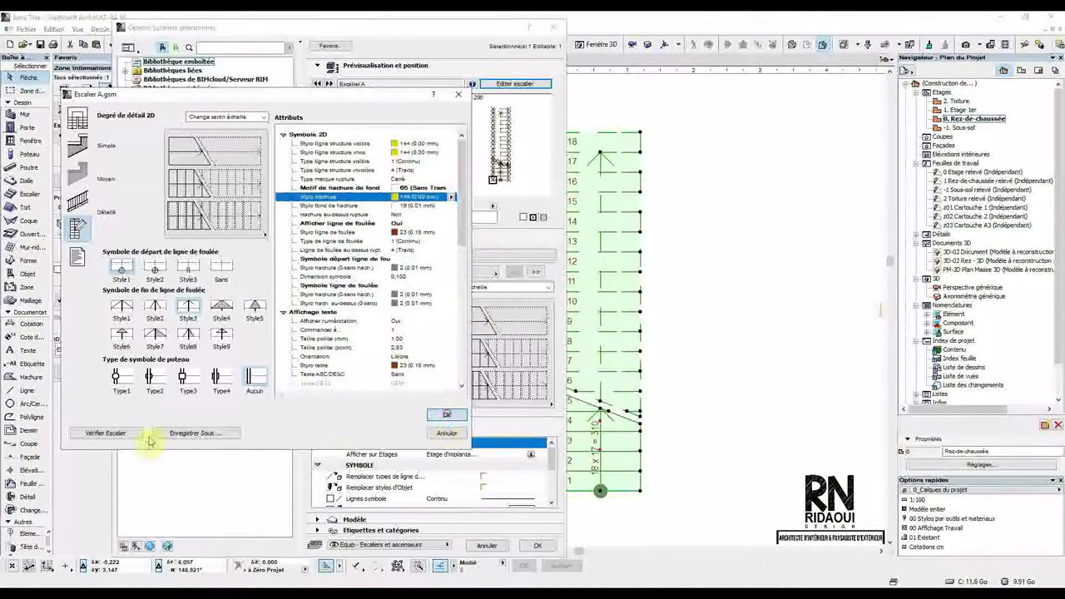
left_click(538, 545)
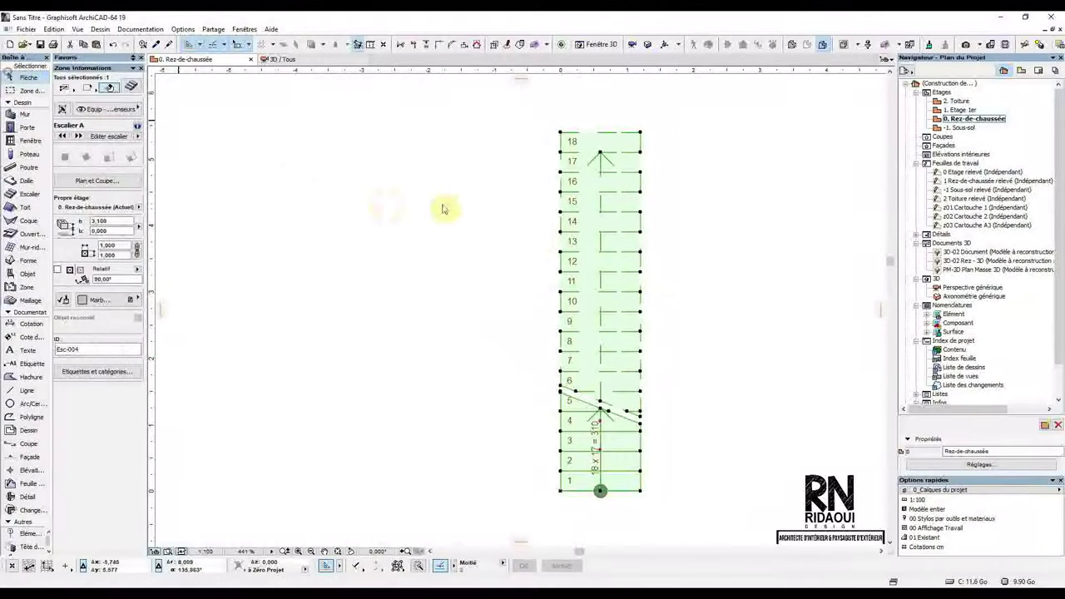
left_click(634, 296)
middle_click_drag(634, 296, 574, 431)
middle_click_drag(533, 111, 533, 178)
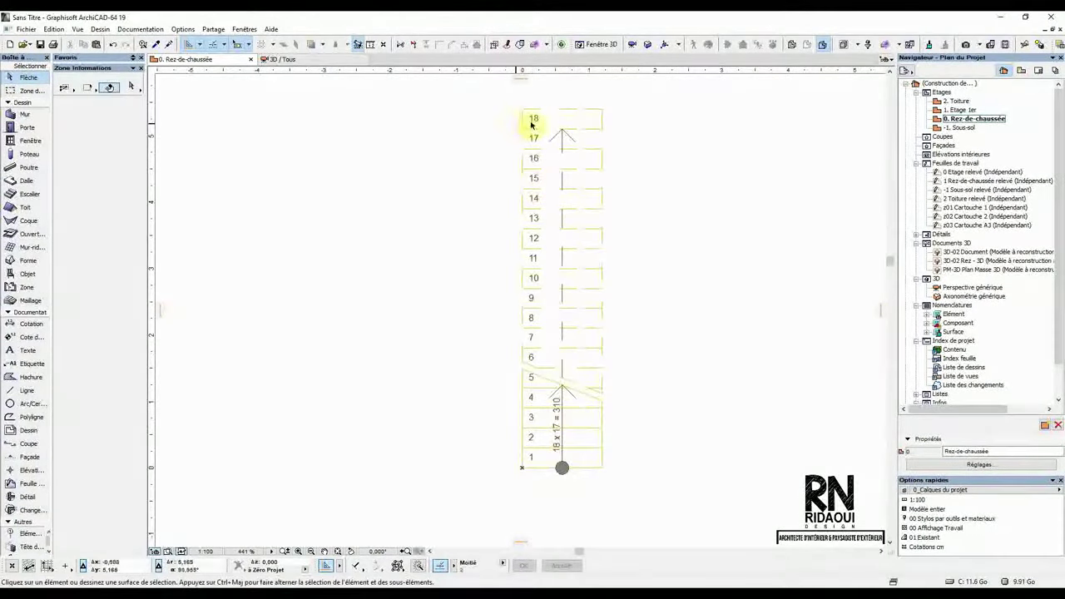
Step: Reopen the placed stair's 2D symbol attributes and set the step numbering's text pen to the blue 0.25 mm pen
left_click(534, 130)
left_click(132, 87)
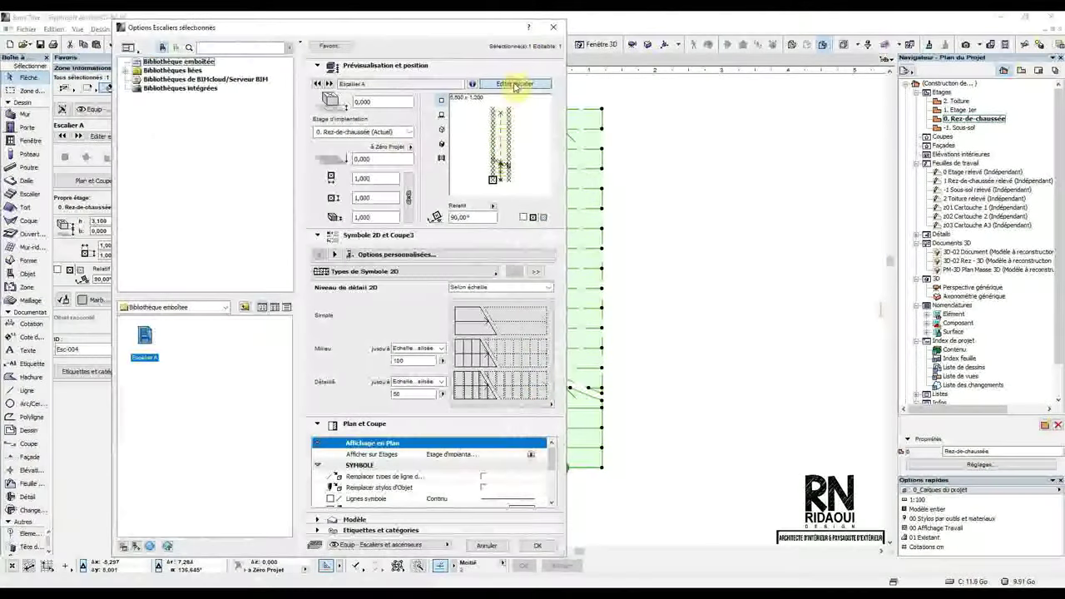
left_click(515, 84)
left_click(77, 200)
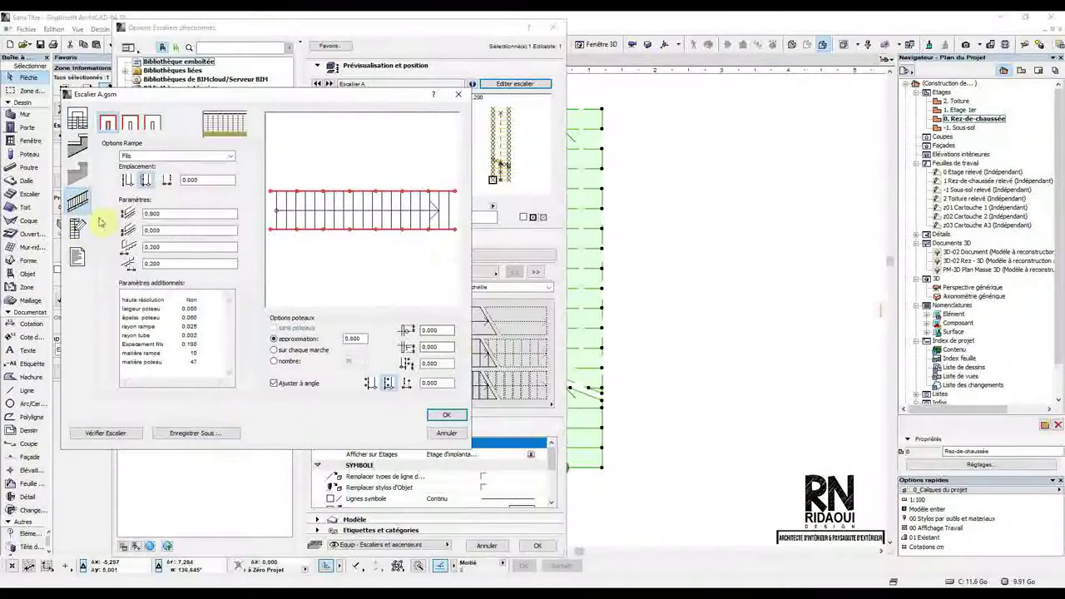
left_click(77, 227)
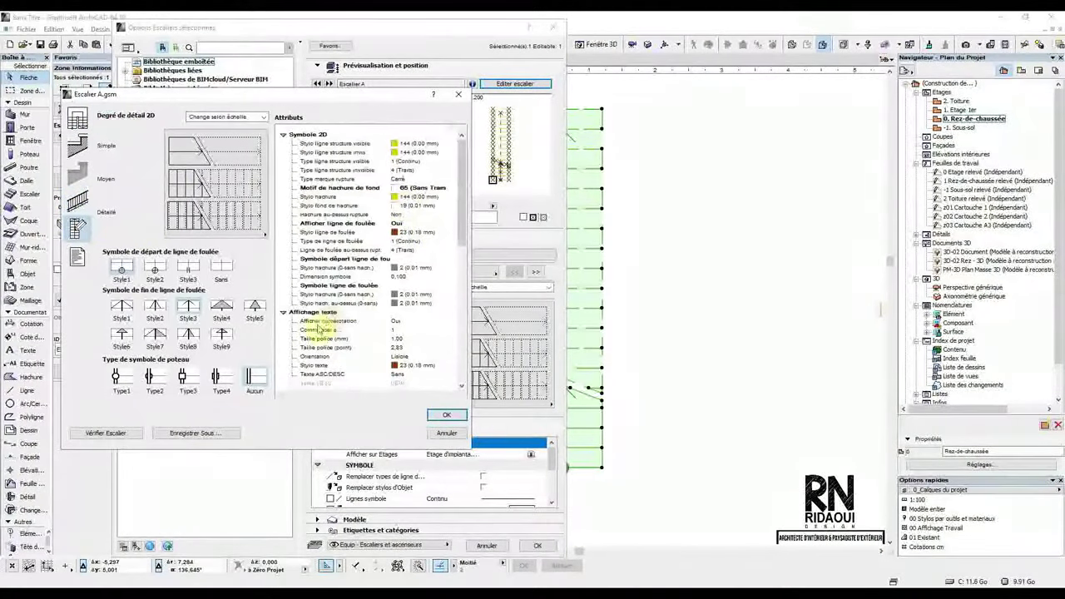
left_click(447, 368)
left_click(451, 365)
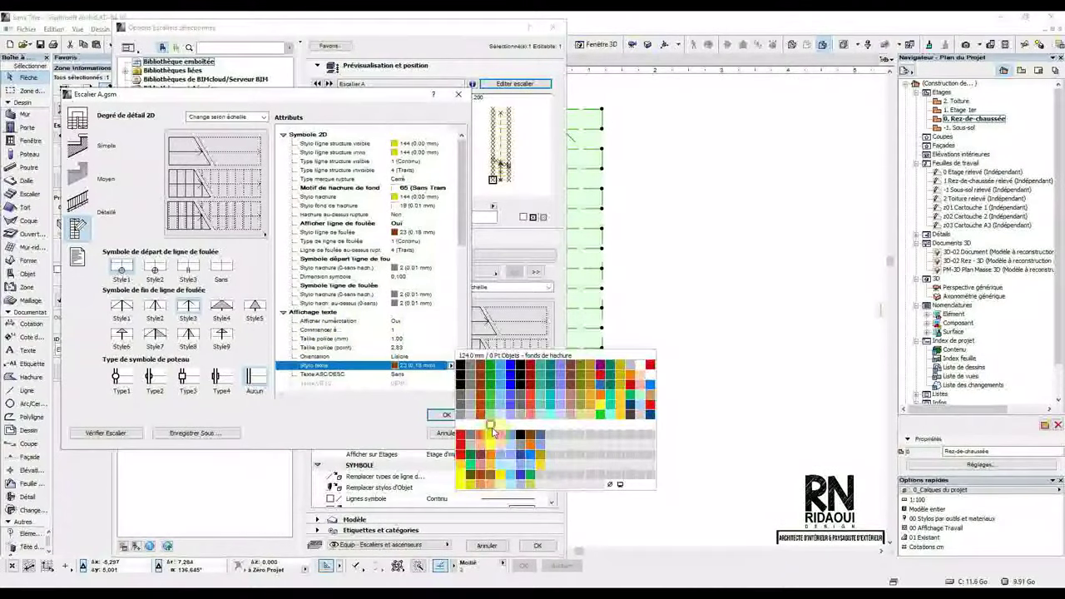
left_click(499, 379)
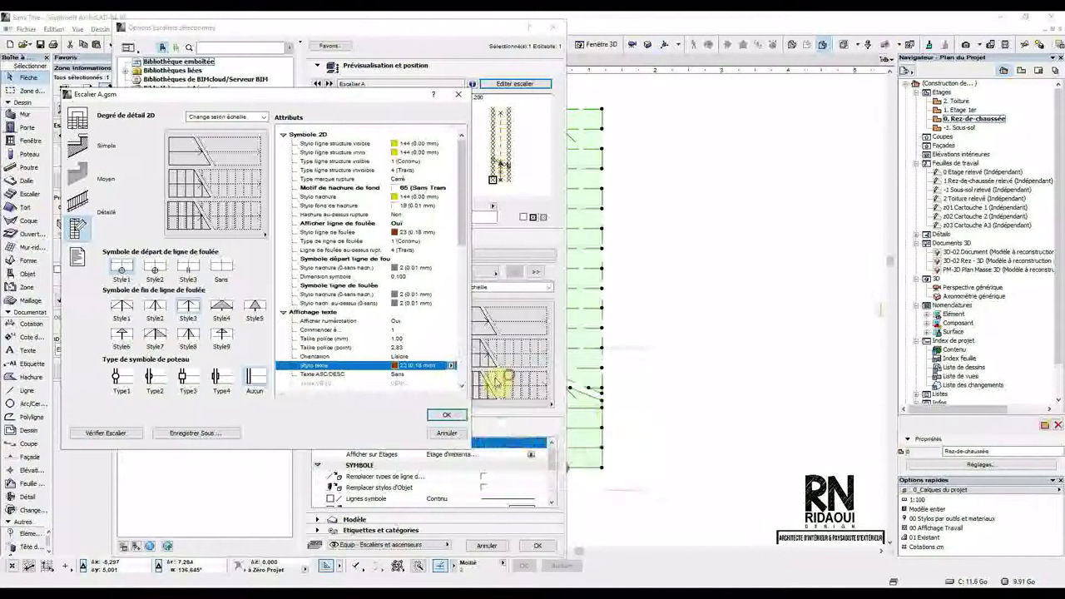
left_click_drag(338, 100, 420, 72)
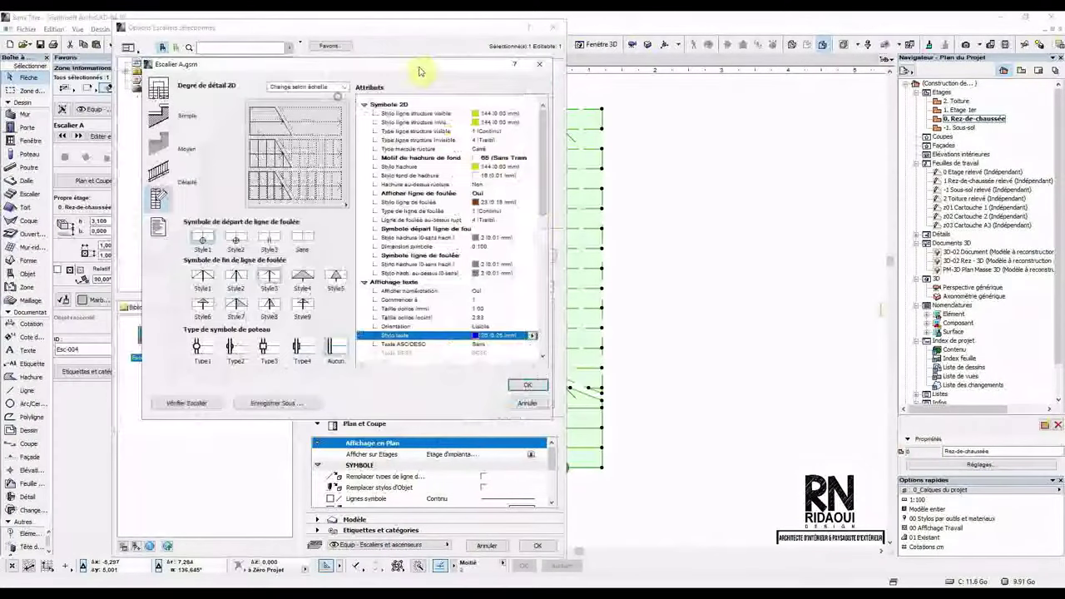
Step: Toggle the step numbering display off and back on, and start the numbering at 10
scroll(547, 199, "down", 4)
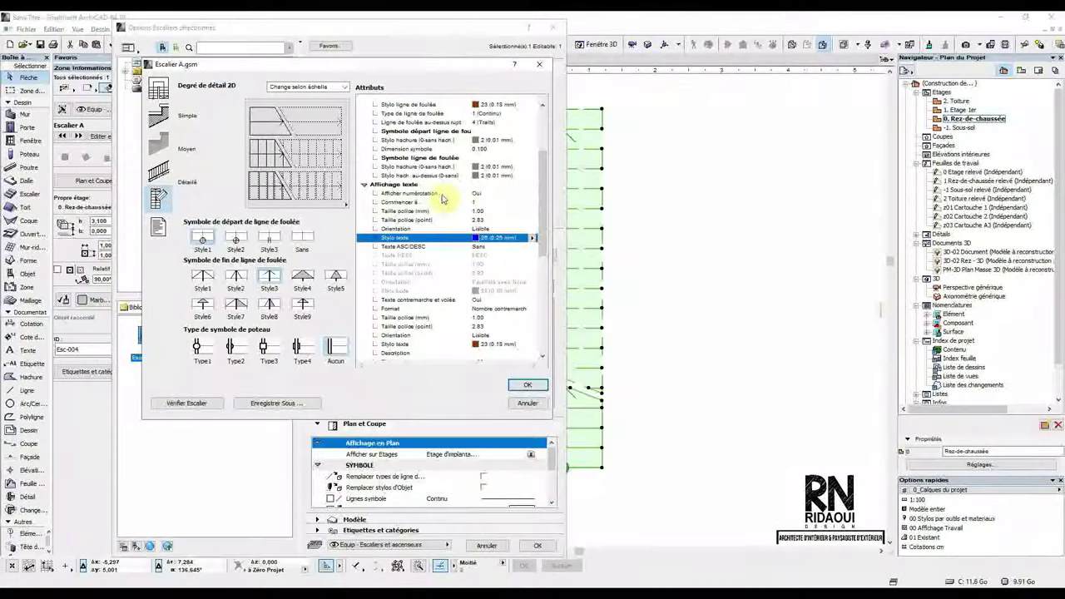
left_click(528, 194)
left_click(509, 196)
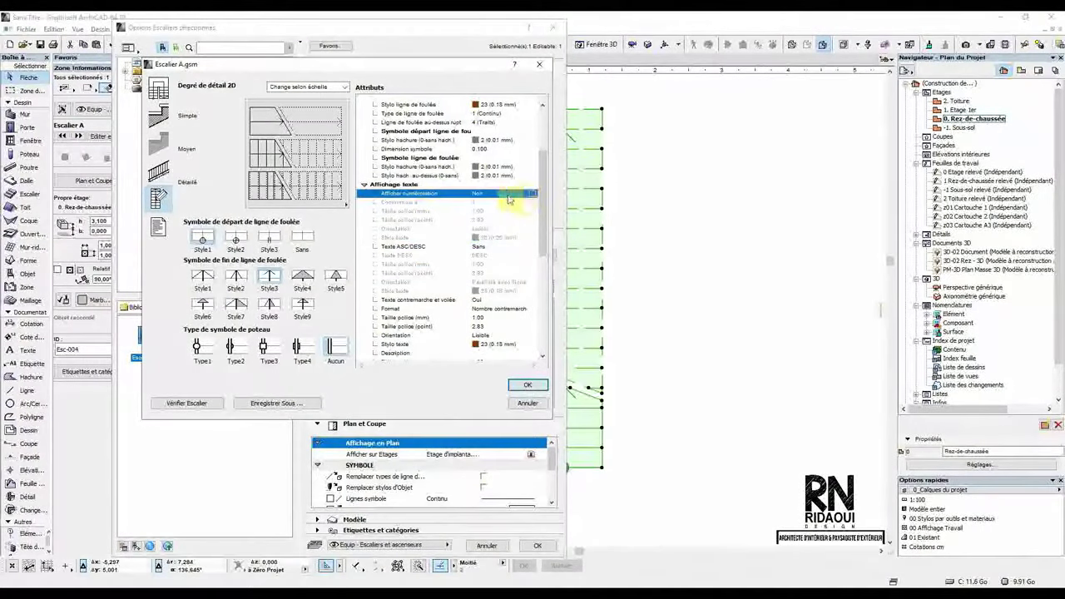
left_click(533, 194)
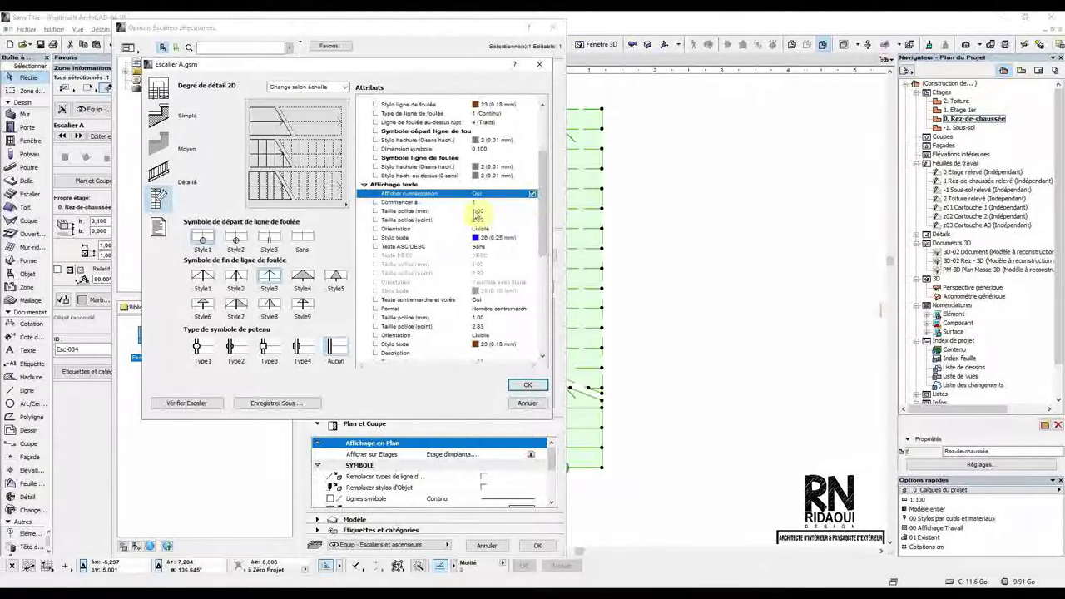
left_click(529, 202)
double_click(502, 202)
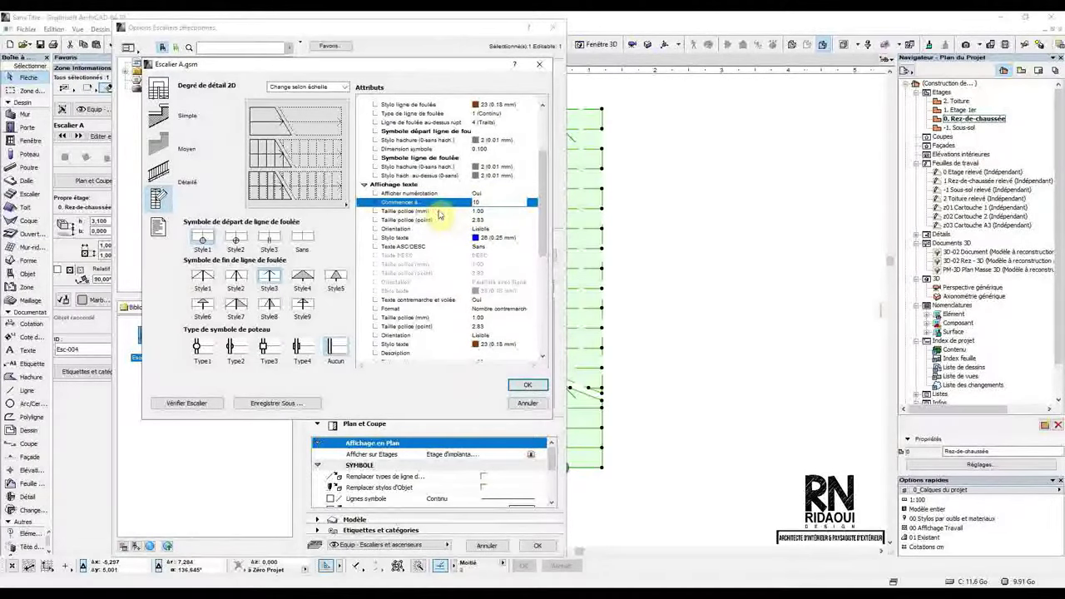
Step: Review the numbering's text size and orientation options, the ASC/DESC and riser text settings, and the attributes for showing the railing in plan
left_click(435, 211)
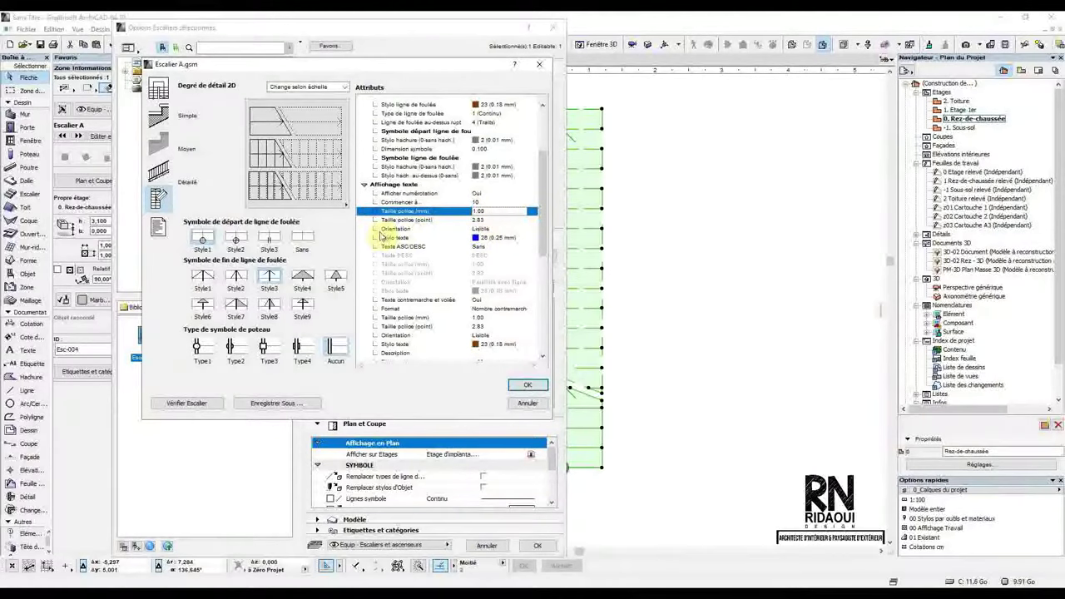
left_click(398, 229)
left_click(533, 231)
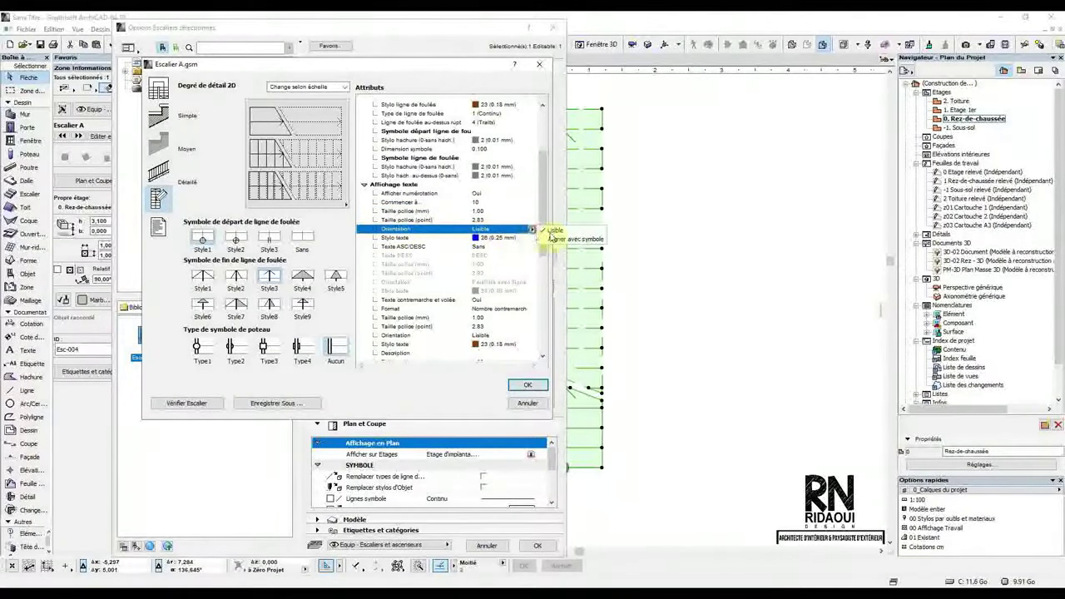
left_click(425, 237)
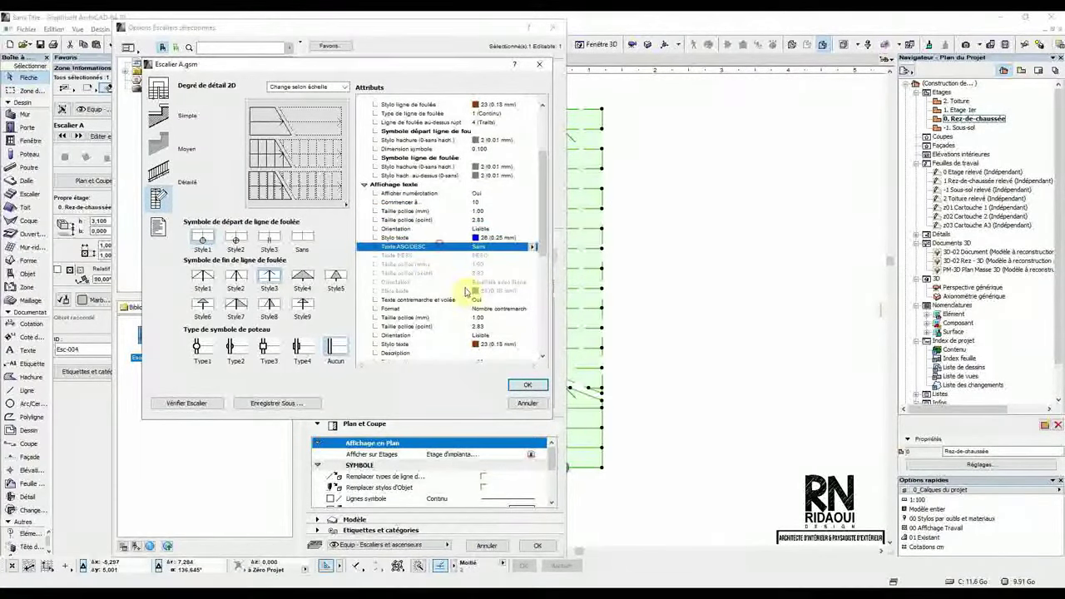
left_click(463, 326)
scroll(412, 328, "down", 6)
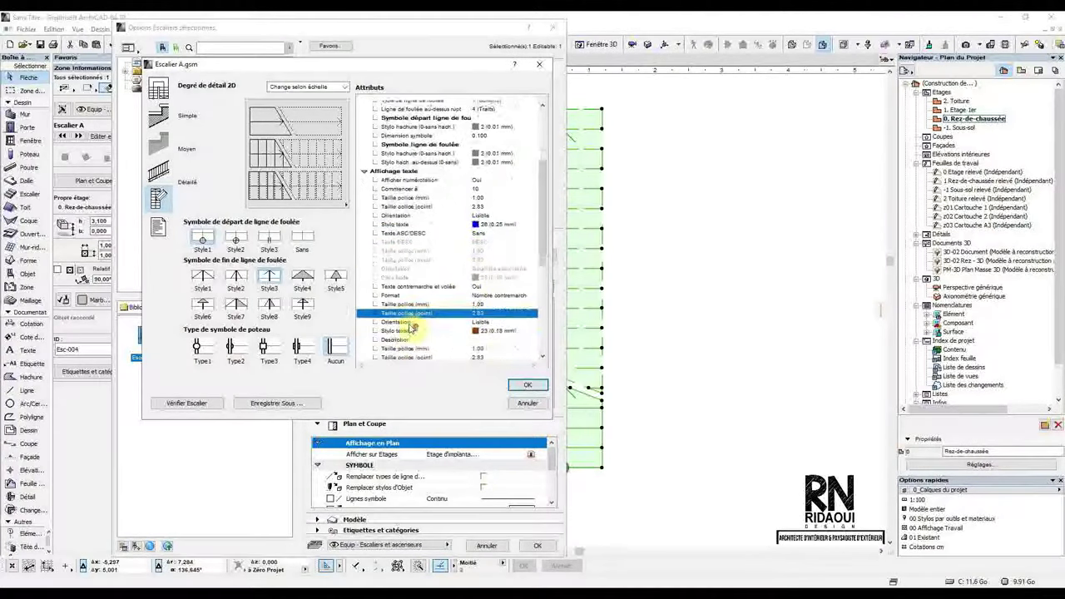
scroll(409, 331, "down", 1)
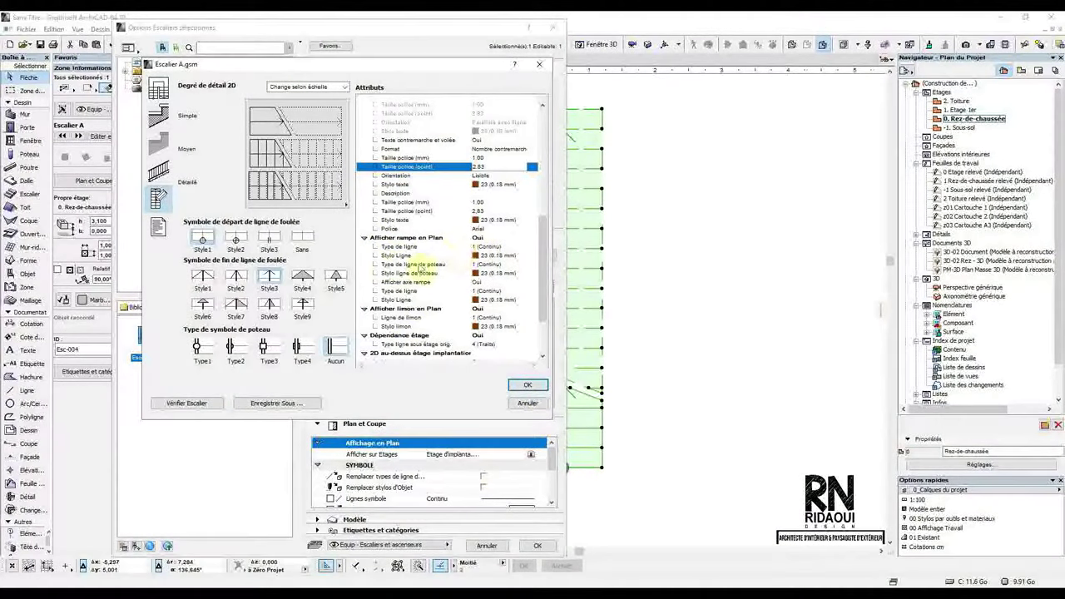
Step: Set the line pen of the railing shown in plan to the green 0.25 mm pen and apply the edits to the stair
left_click(503, 255)
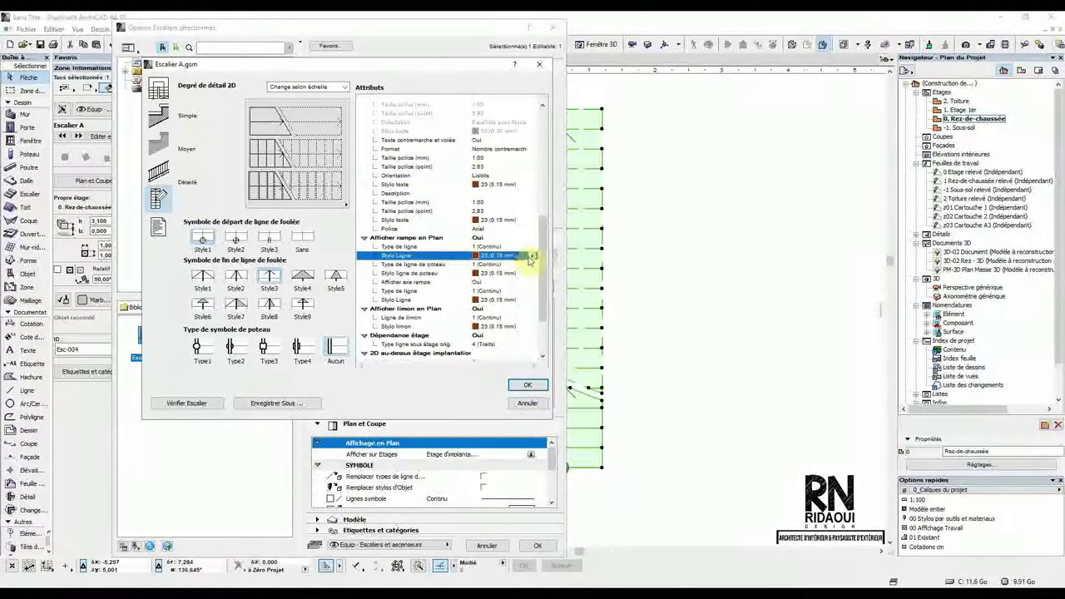
left_click(532, 255)
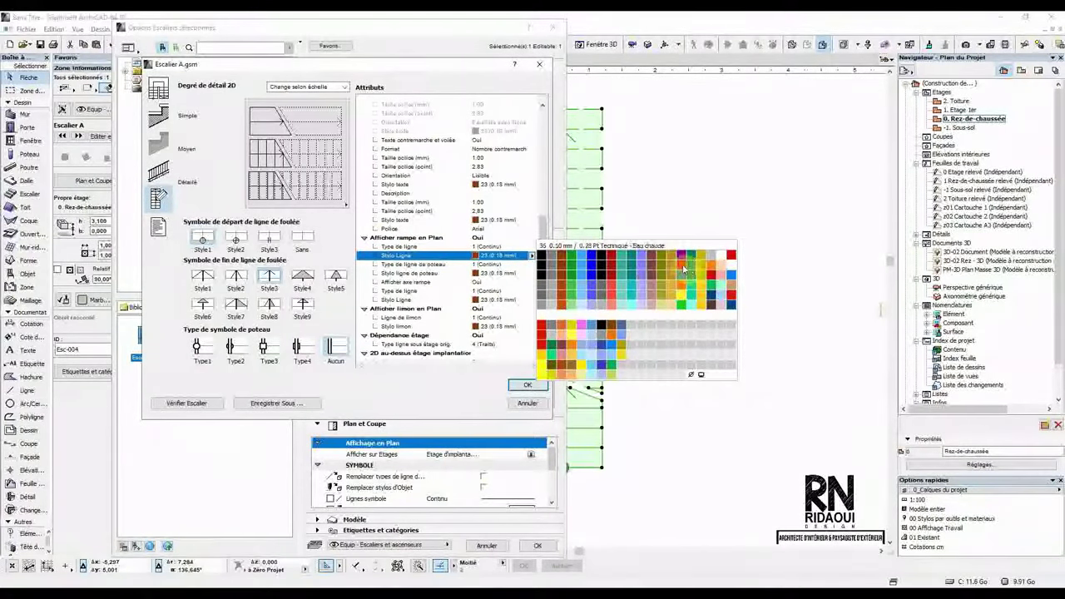
left_click(633, 277)
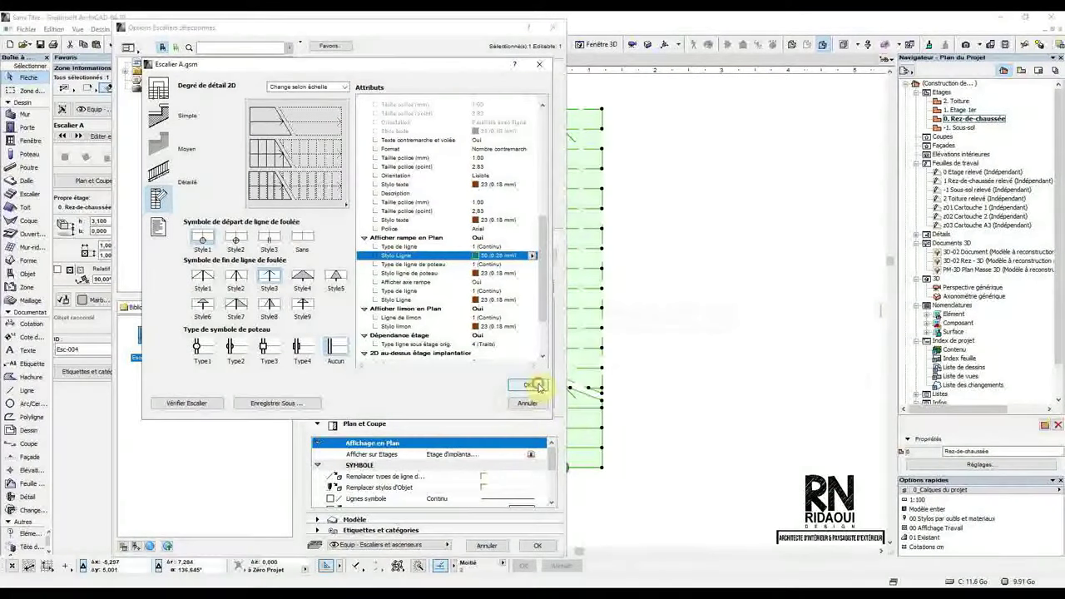
key("Return")
left_click(539, 546)
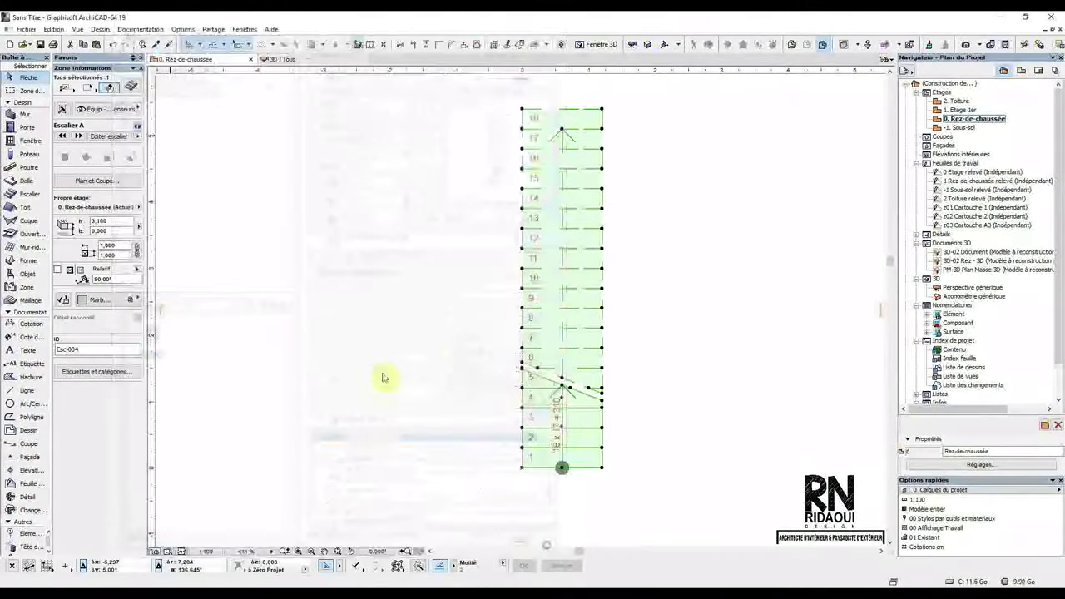
Step: Examine the edited stair symbol in the ground-floor plan, from its top step down to the start point
left_click_drag(573, 387, 510, 210)
scroll(511, 211, "up", 3)
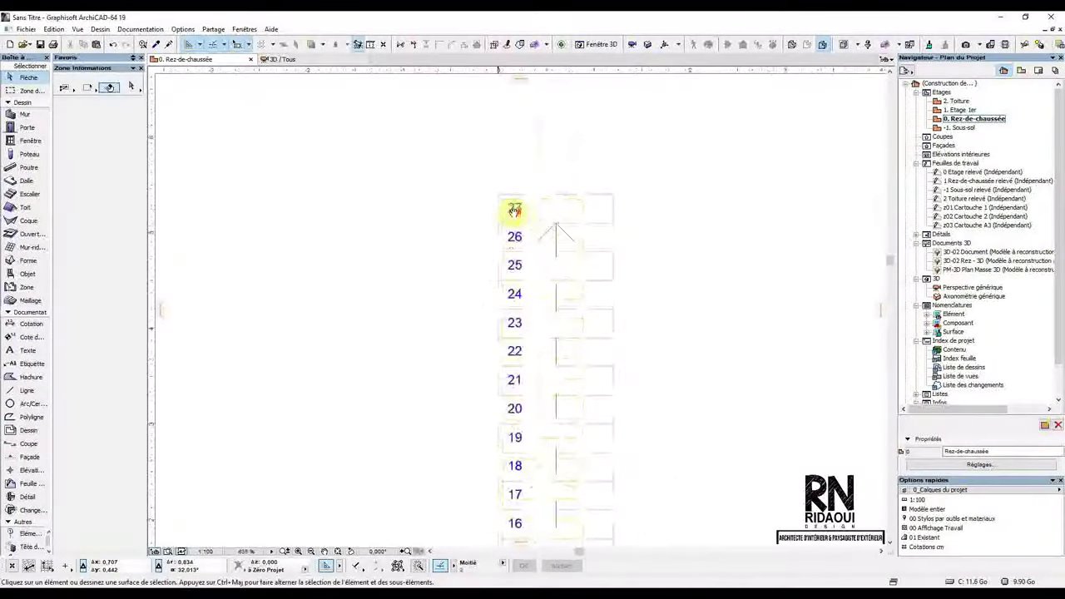
scroll(555, 219, "up", 2)
scroll(568, 243, "down", 2)
scroll(569, 244, "down", 3)
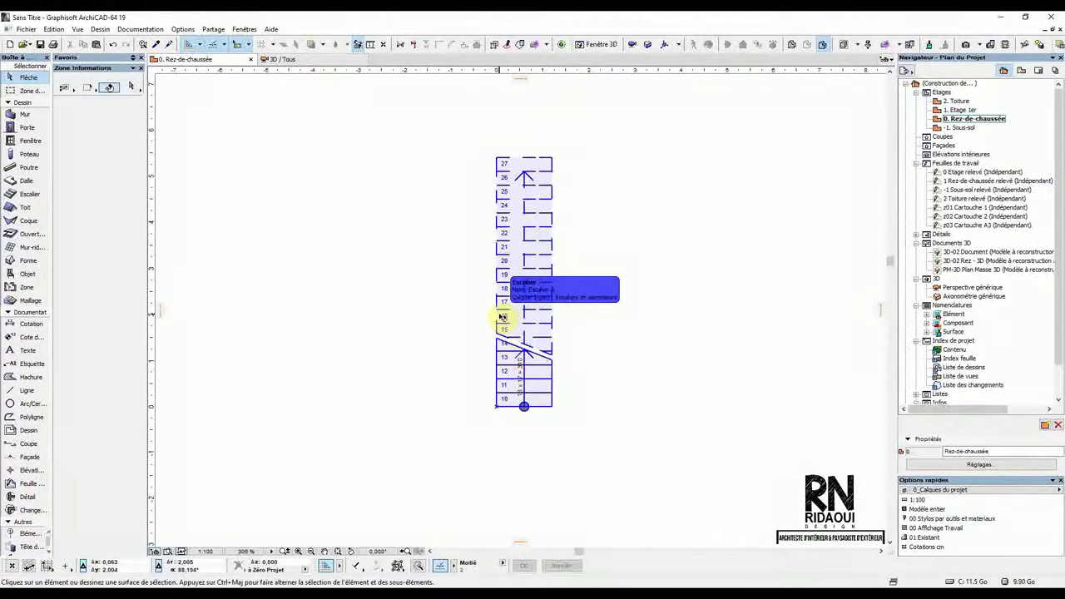
scroll(459, 274, "up", 2)
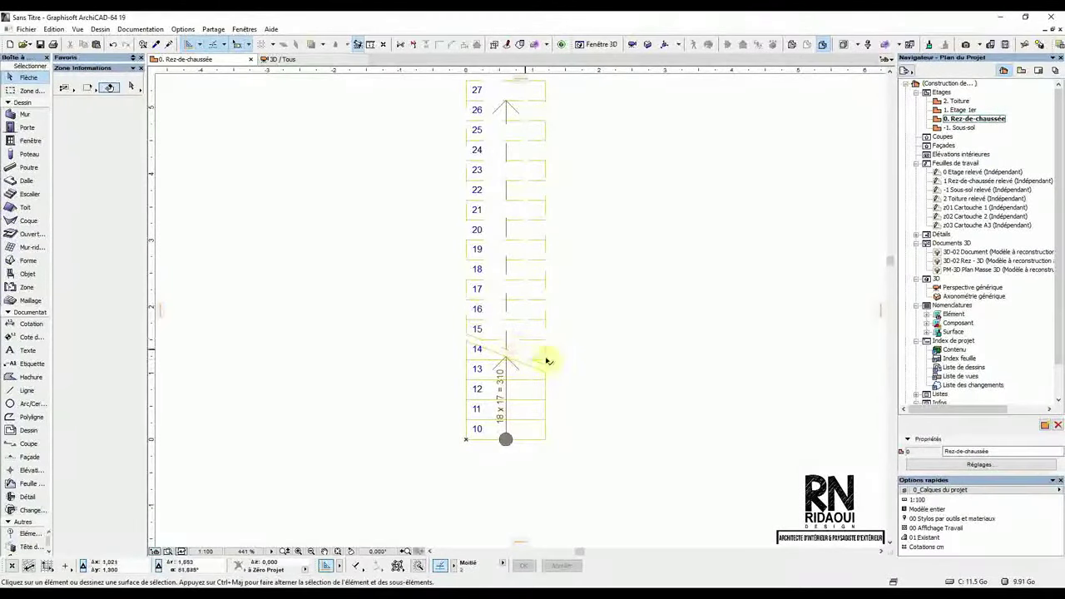
Step: Examine the break line and the step numbers around it on the stair's ground-floor plan symbol
left_click(515, 303)
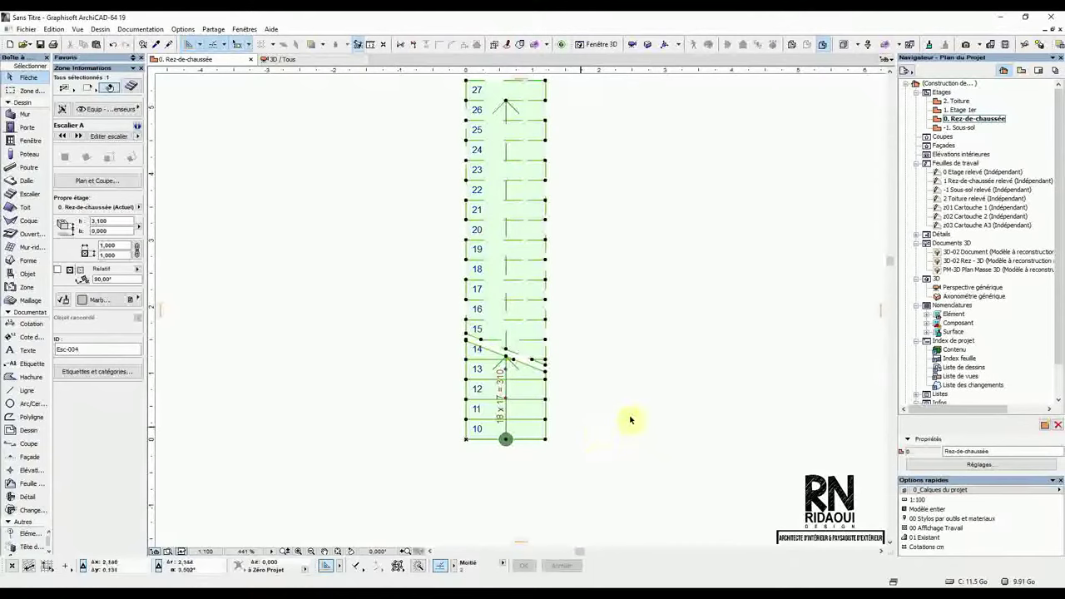
left_click(454, 347)
scroll(454, 347, "up", 5)
scroll(533, 338, "down", 3)
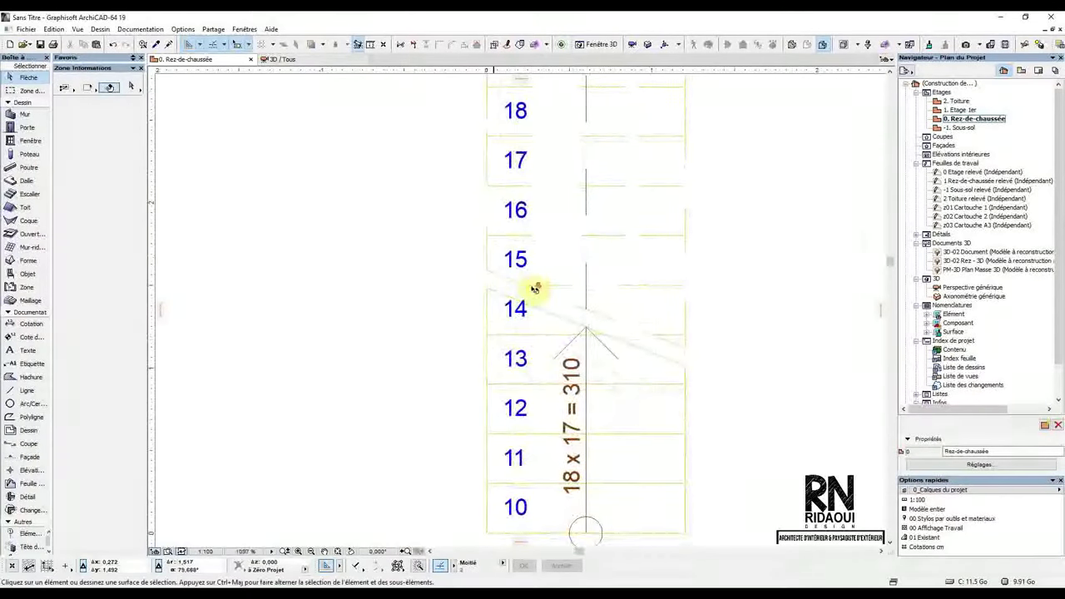
scroll(530, 318, "up", 2)
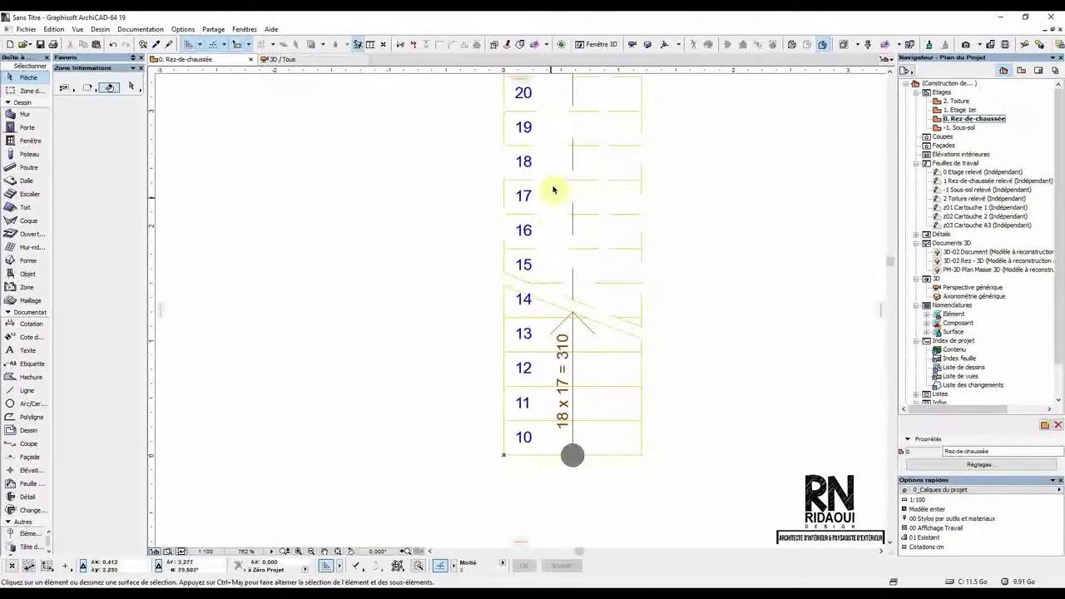
scroll(572, 243, "down", 2)
Step: Edit the selected stair by moving both ends of its break line farther up the flight, around steps 17 and 18, and apply the change
left_click(578, 225)
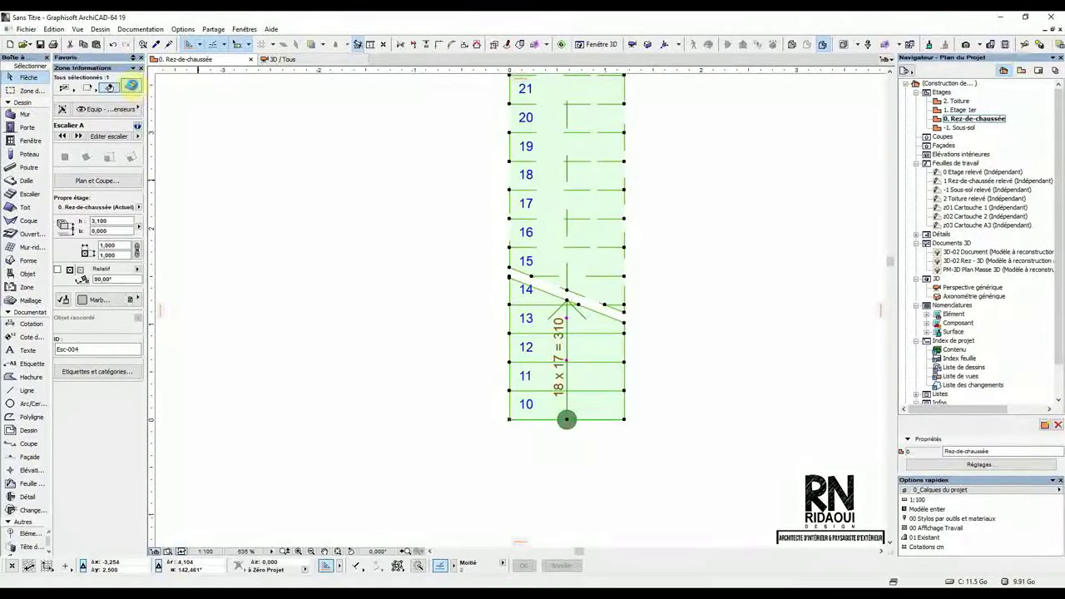
left_click(132, 85)
left_click(510, 85)
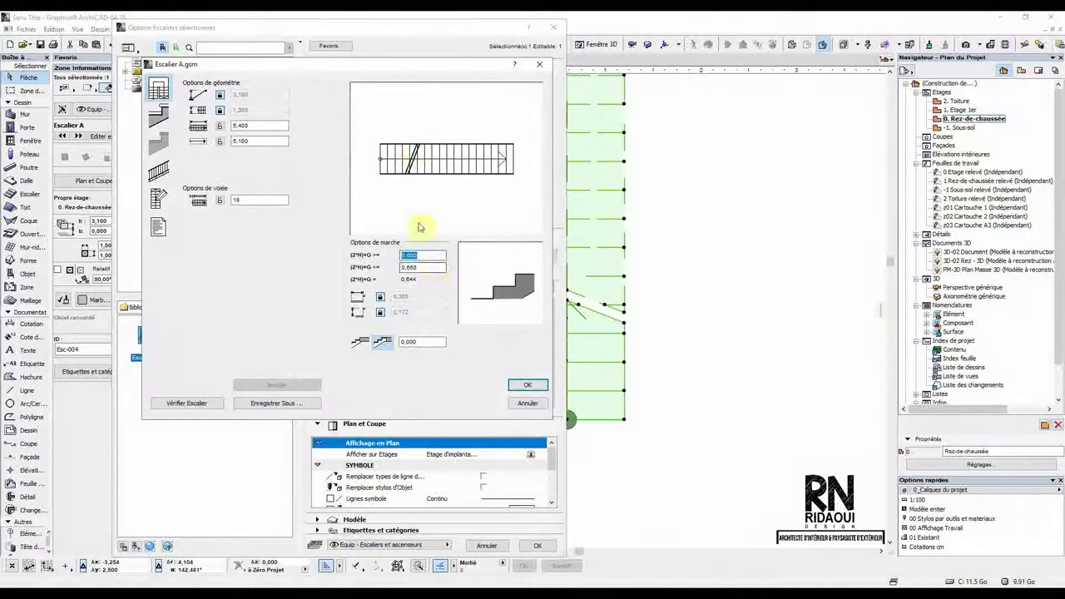
left_click_drag(419, 147, 449, 146)
left_click_drag(406, 173, 433, 172)
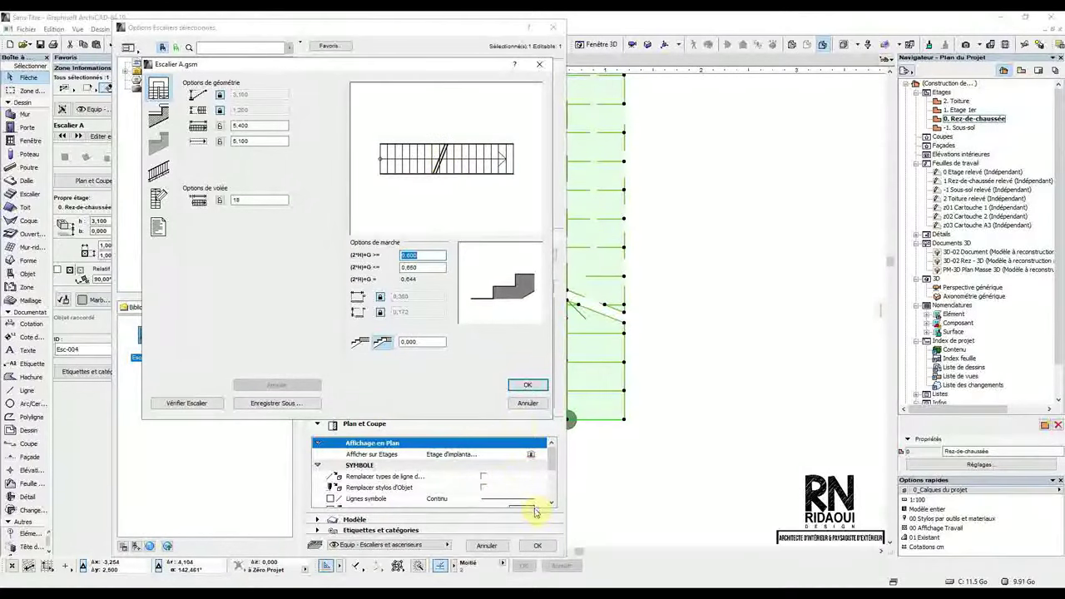
left_click(527, 386)
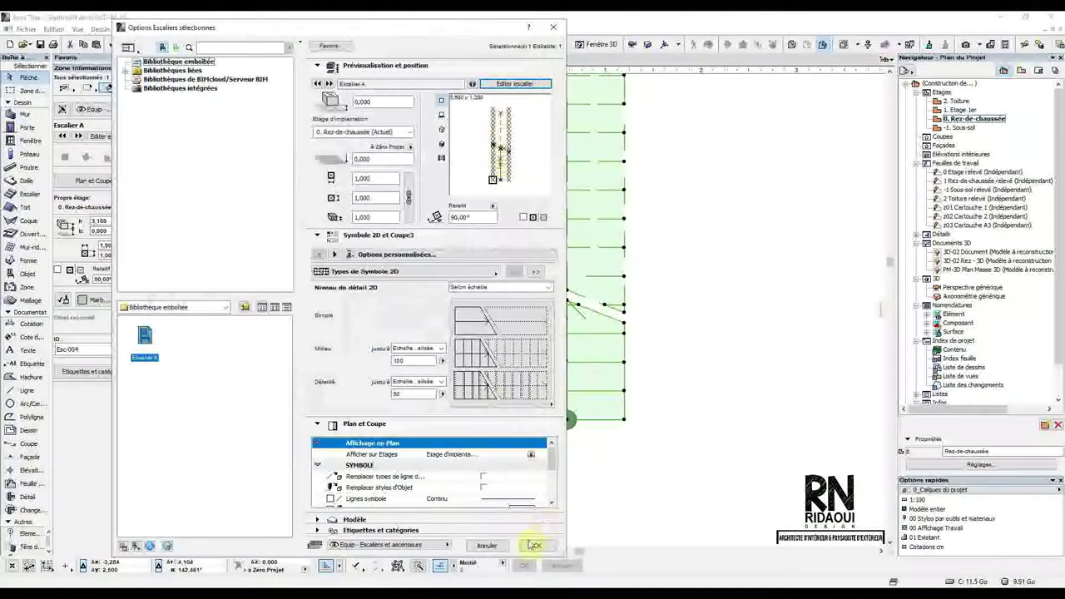
left_click(533, 545)
Step: Check the break line's new position on the stair in the ground-floor plan and leave the stair deselected
scroll(503, 331, "down", 4)
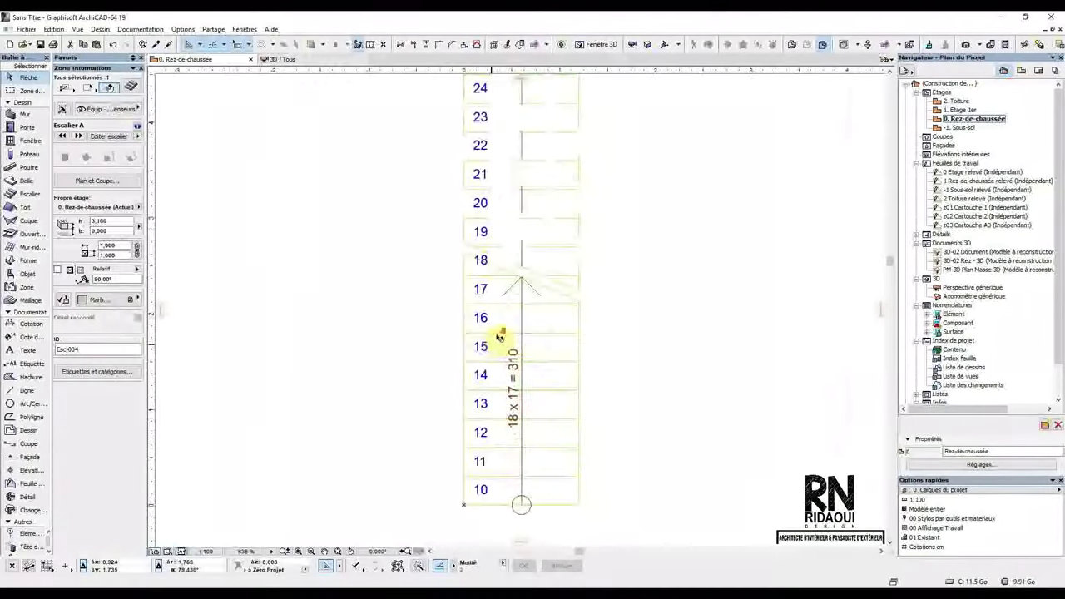
scroll(503, 331, "down", 1)
left_click(501, 320)
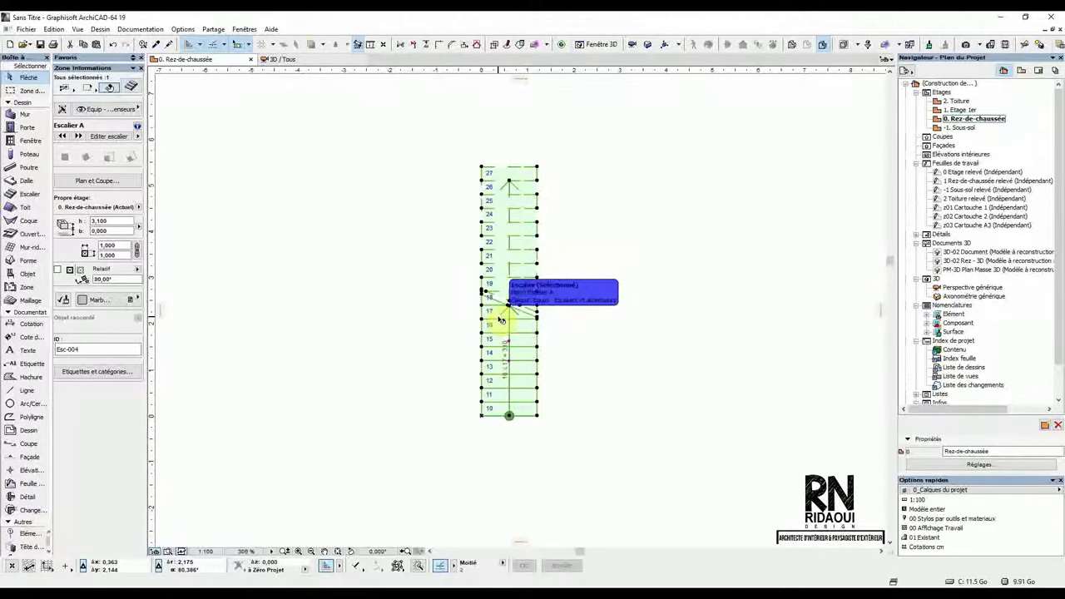
left_click(428, 268)
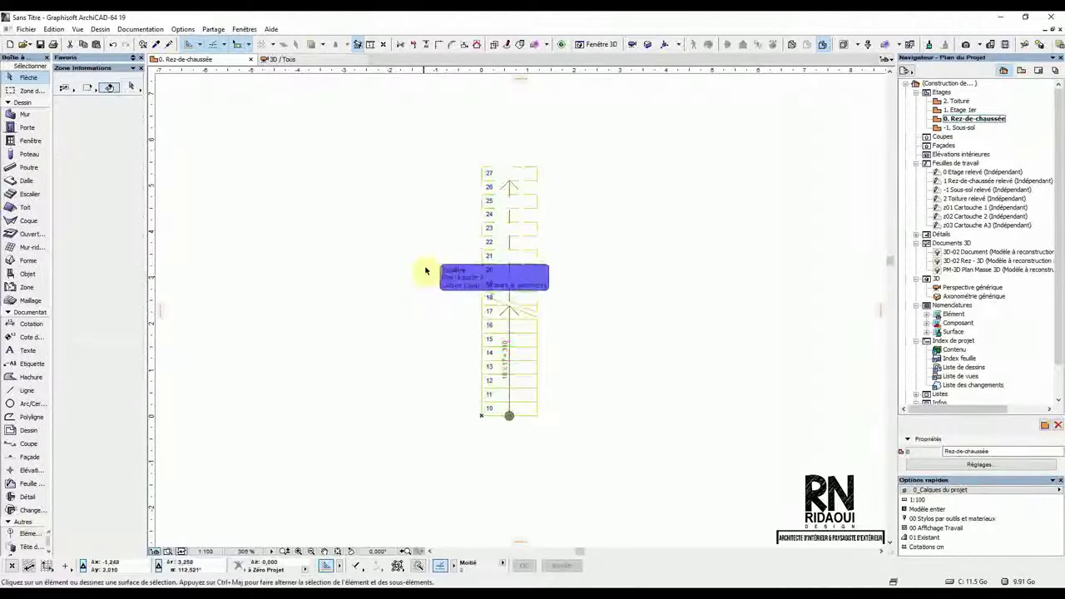
Step: Activate the Stair tool and open its default settings
scroll(462, 271, "down", 2)
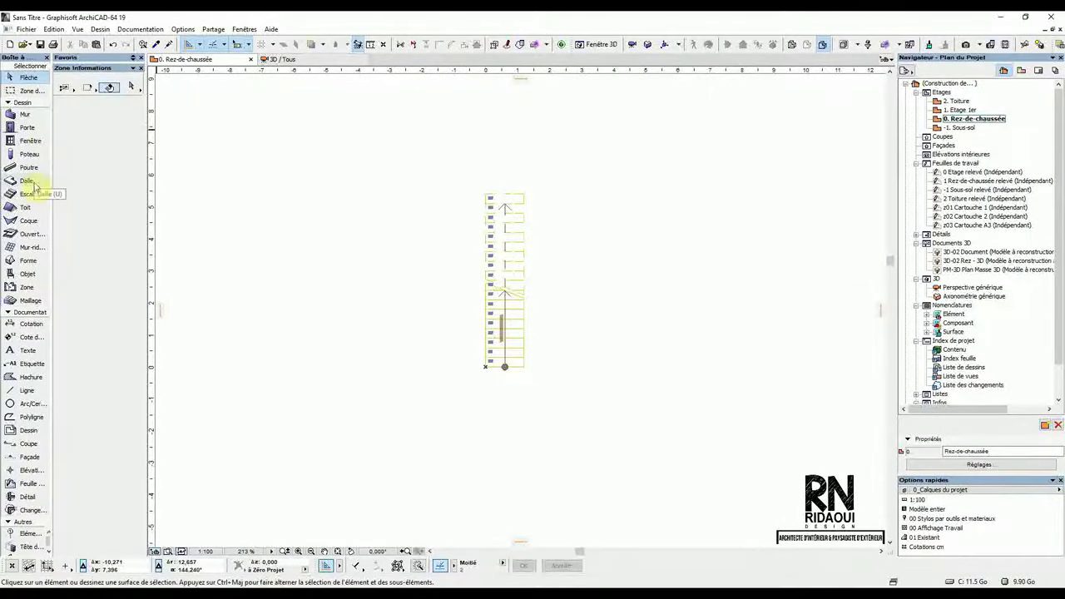
left_click(27, 197)
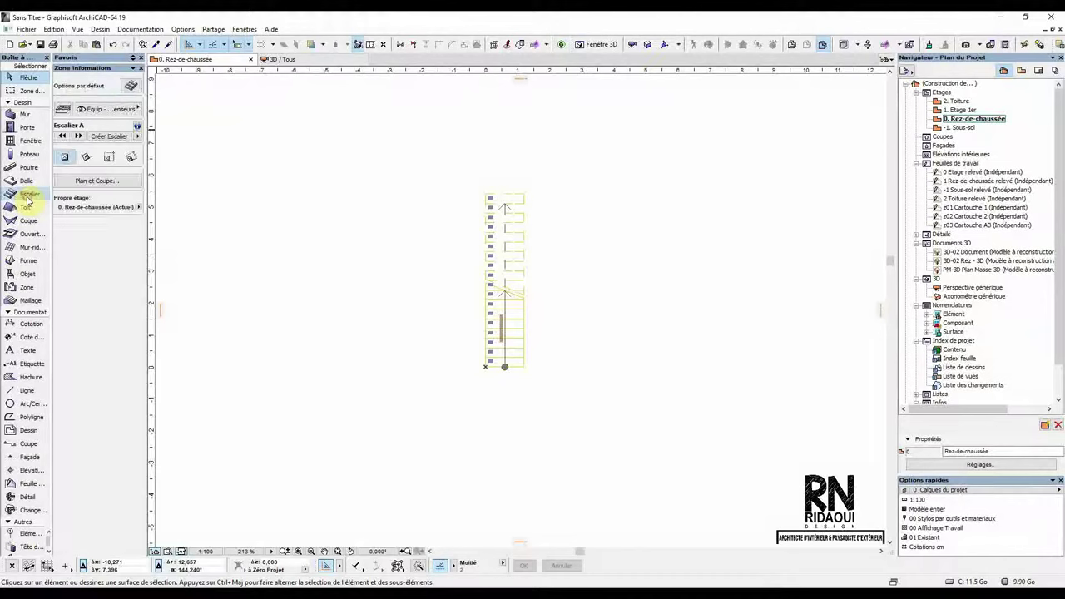
key("ctrl+t")
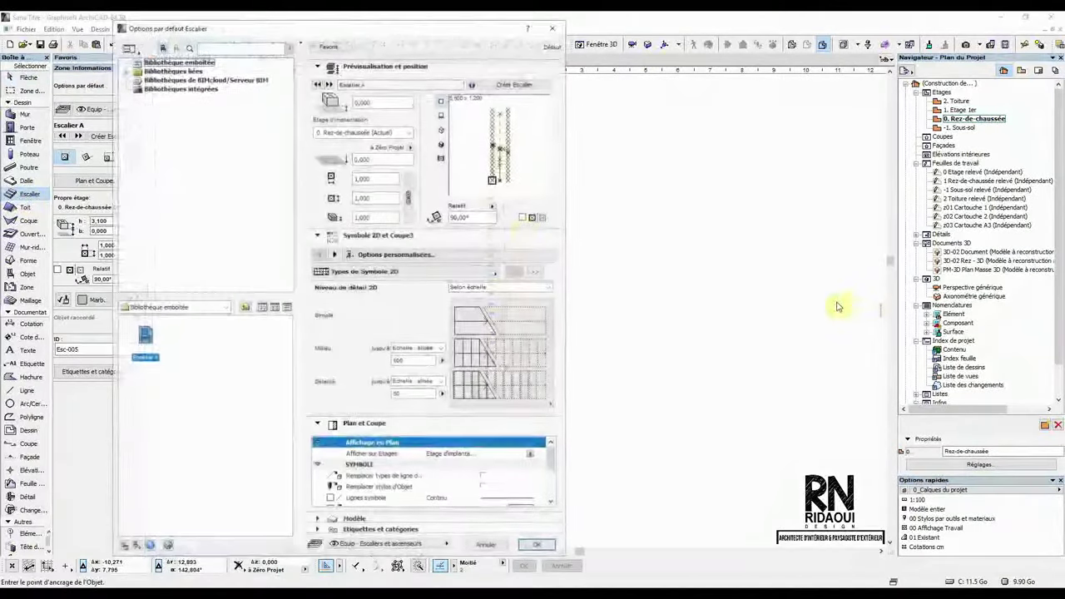
Step: Create a new straight stair without an intermediate landing from the default stair settings
left_click_drag(380, 31, 513, 32)
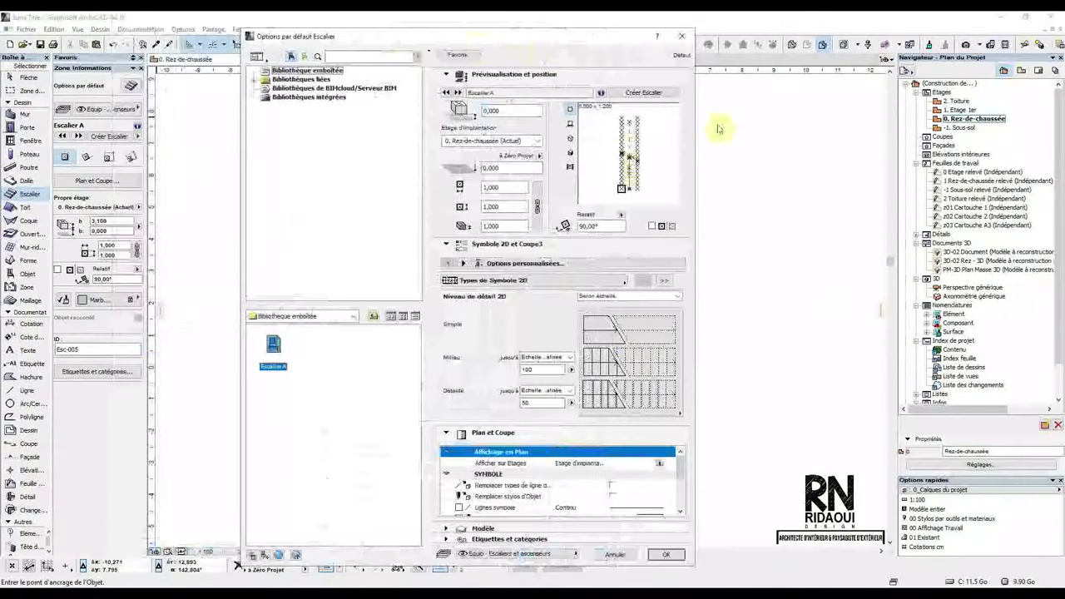
left_click(652, 93)
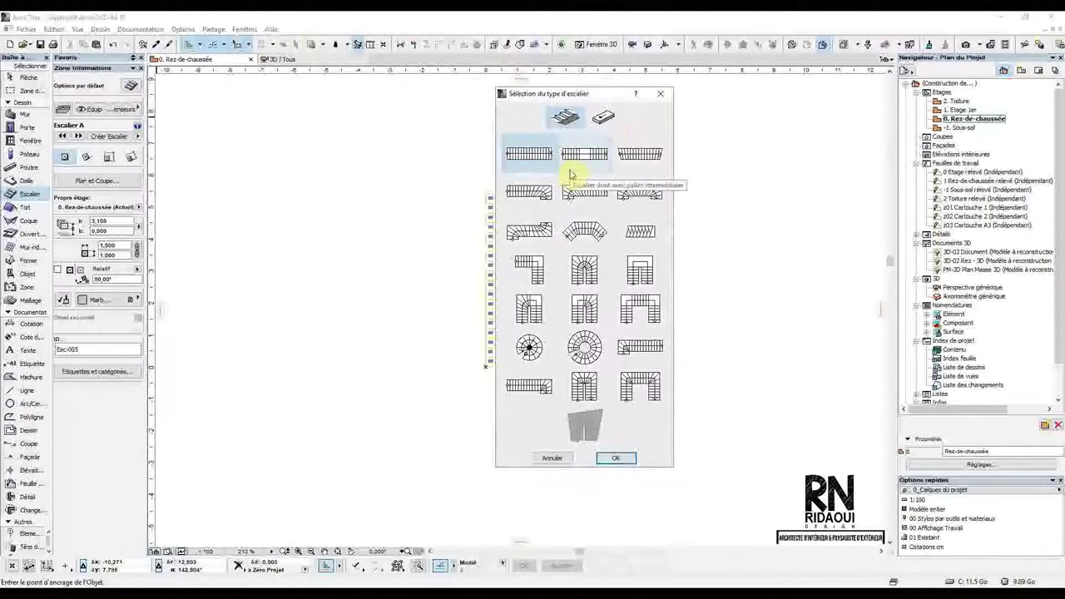
left_click(511, 165)
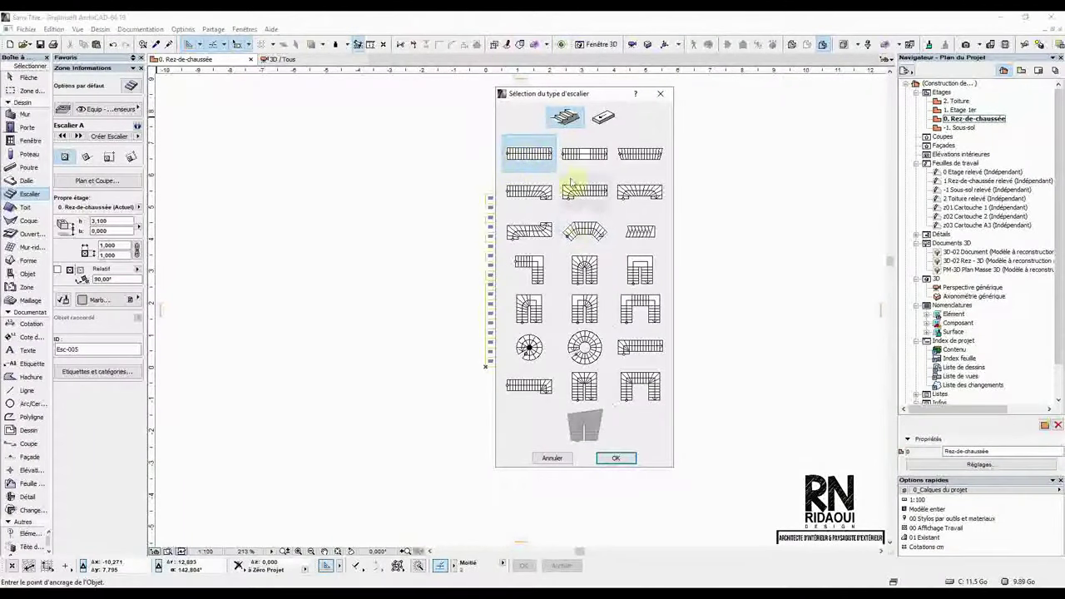
left_click(620, 457)
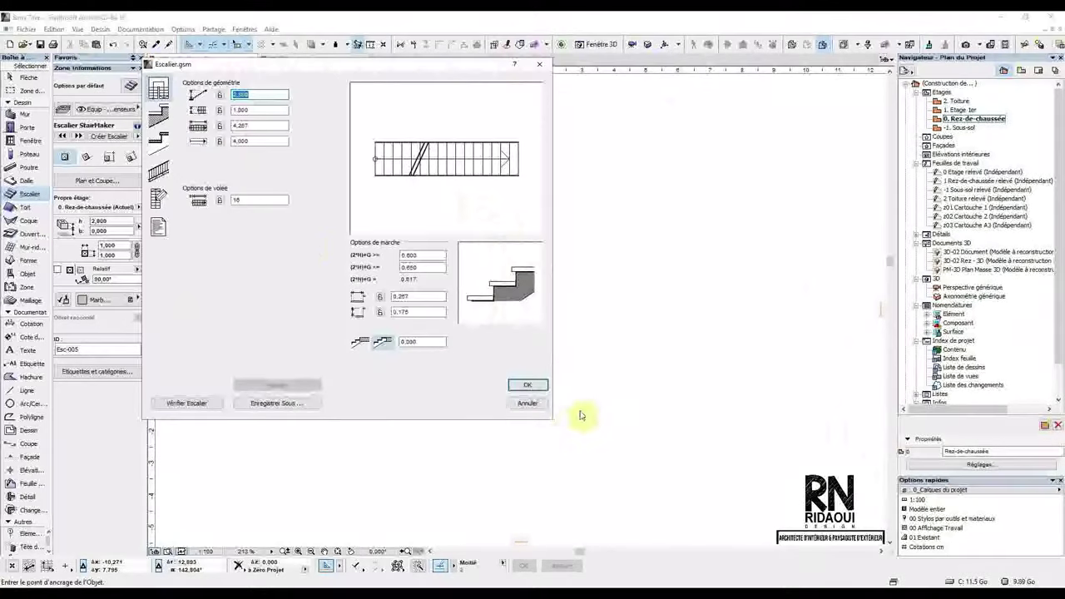
left_click_drag(333, 72, 445, 91)
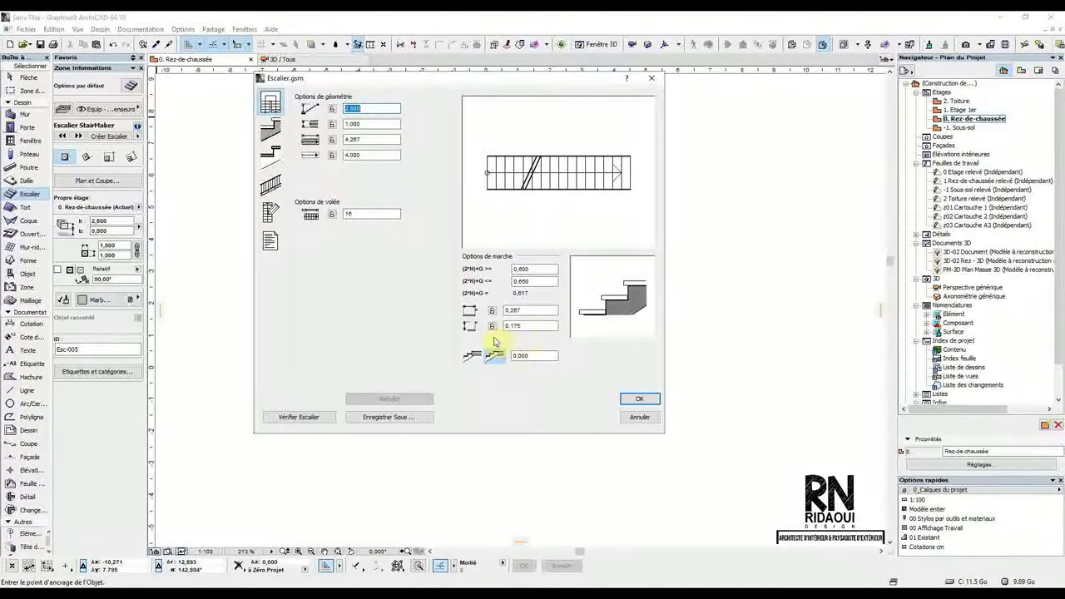
Step: Set the stair's riser height to 0.15 in the step options
double_click(532, 326)
type("0")
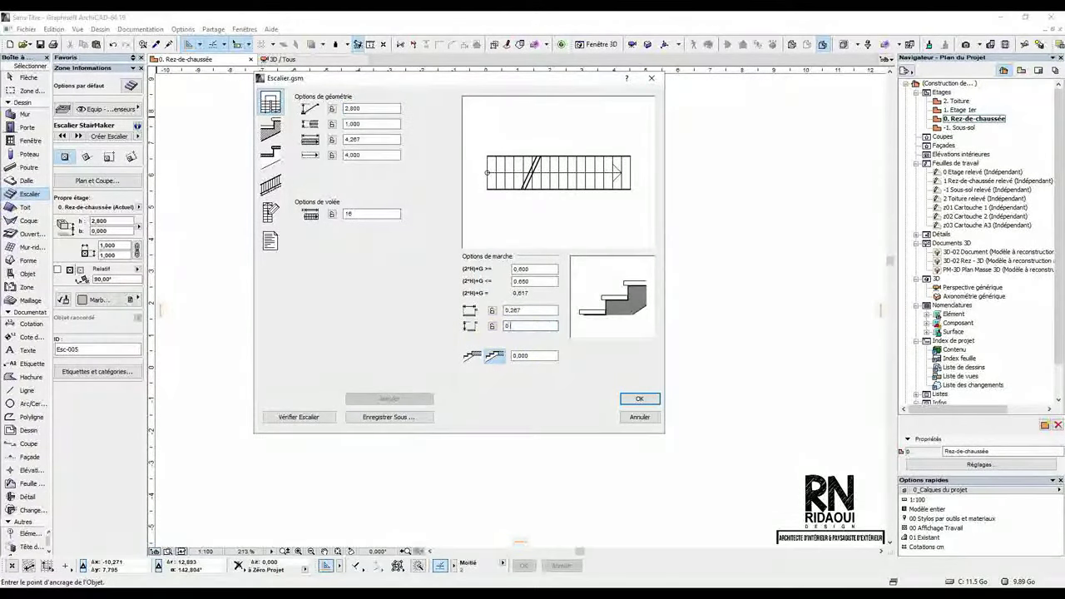
type(",15")
key("Tab")
Step: Try to set the tread depth to 0.60 and dismiss the error
left_click(531, 310)
double_click(532, 309)
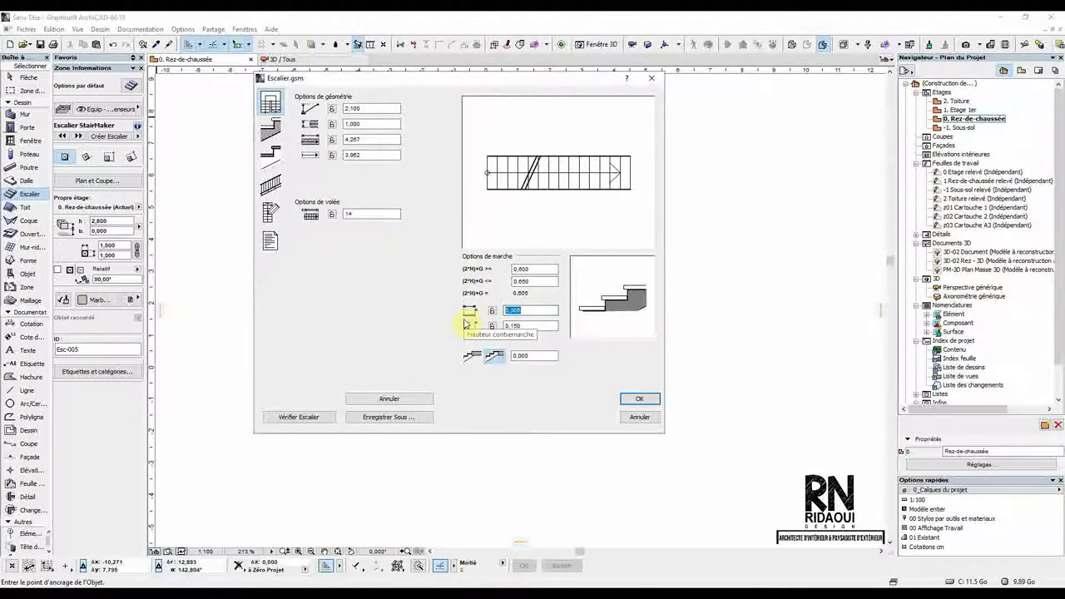
type("0")
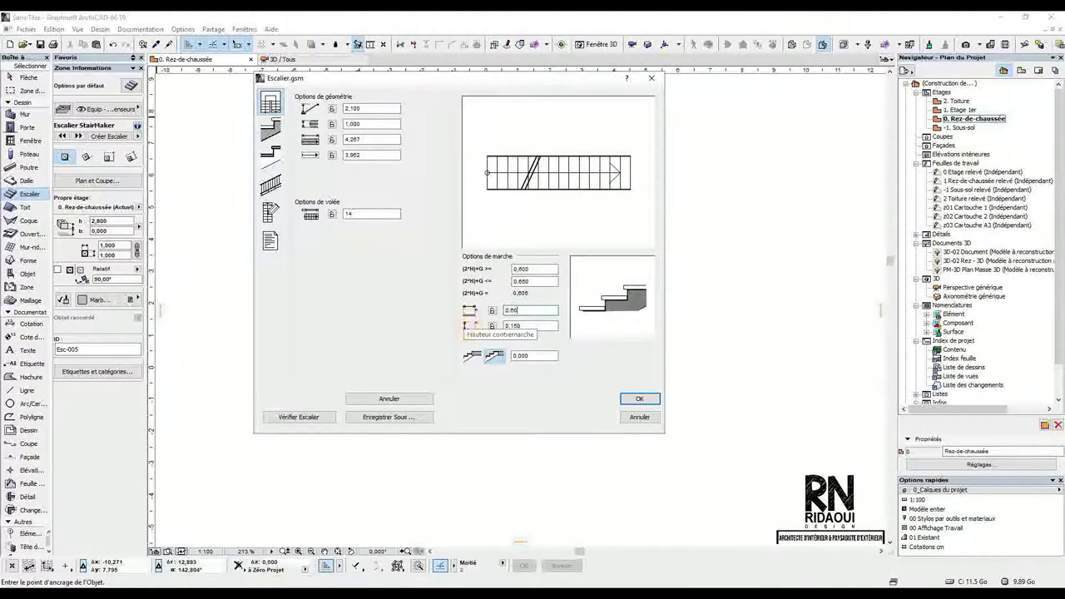
left_click(366, 214)
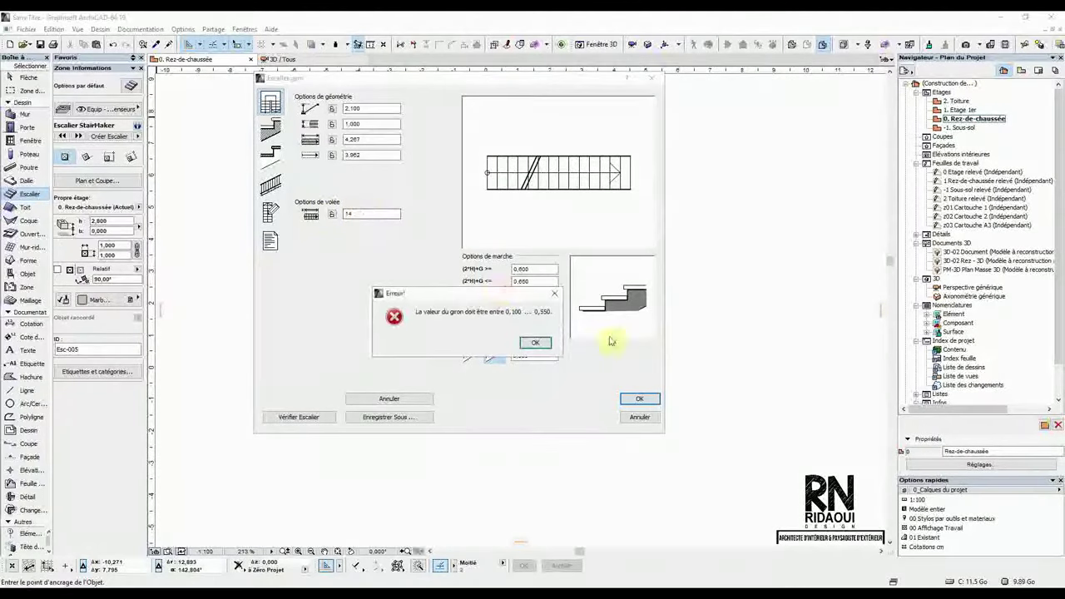
left_click(555, 296)
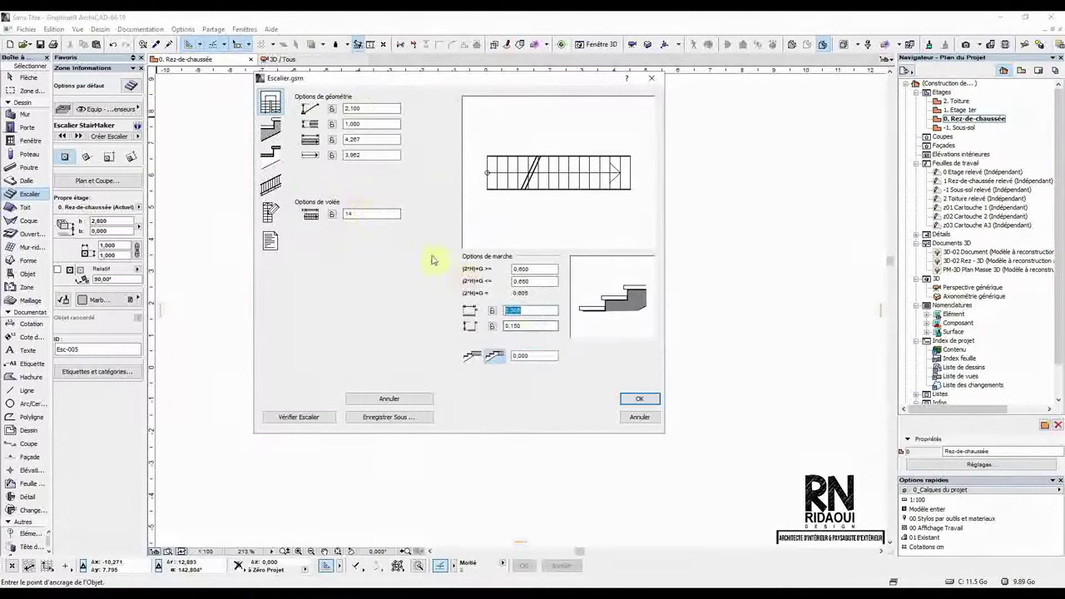
Step: Set the number of steps in the flight to 4
left_click_drag(376, 213, 341, 217)
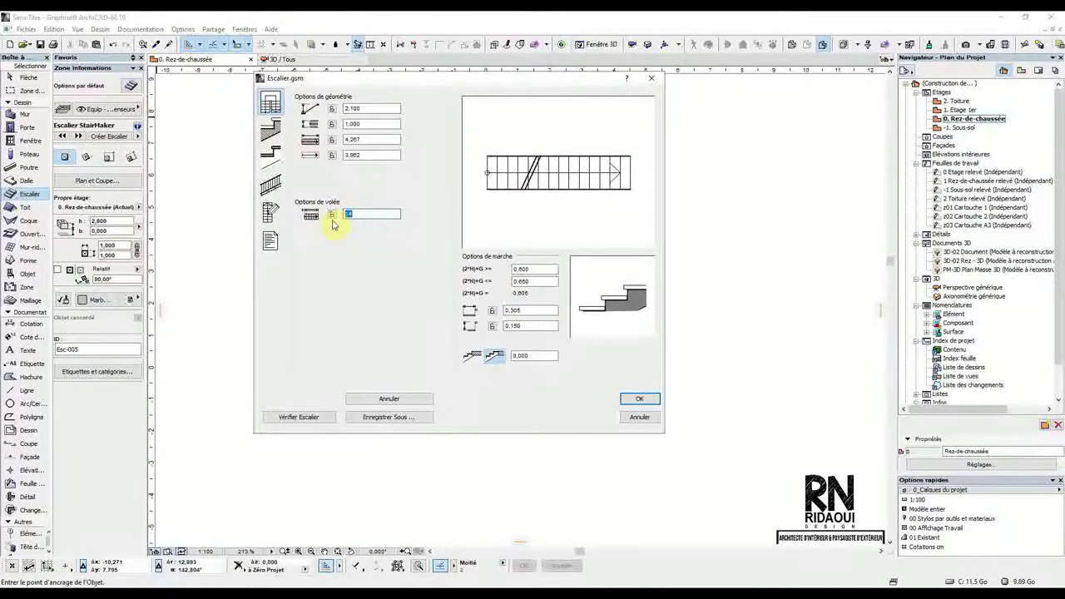
type("4")
key("Tab")
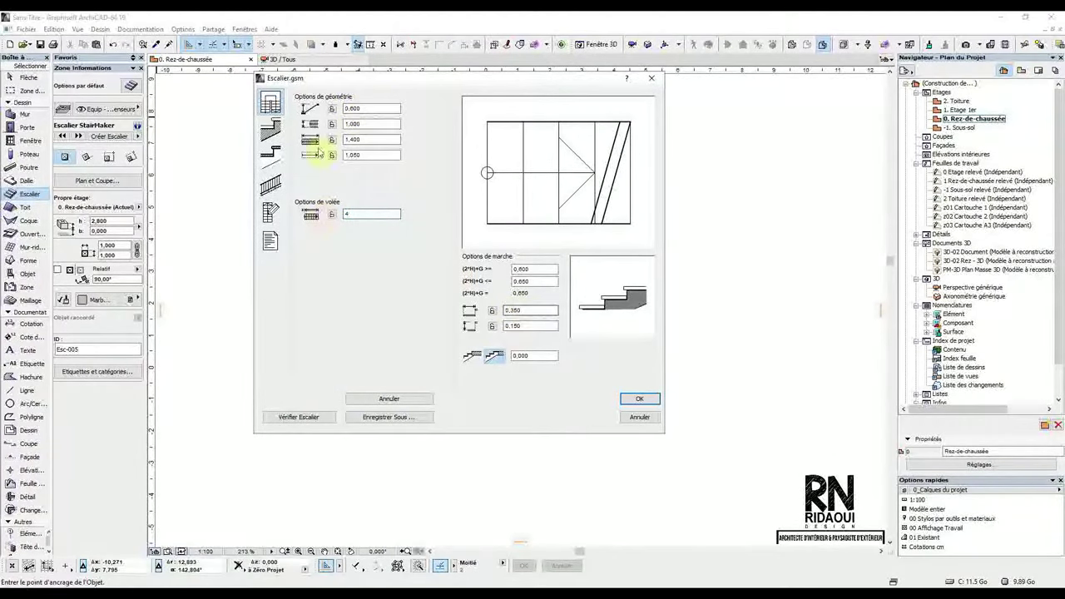
Step: Try a tread depth of 0.60 for the four-step flight, then dismiss the error and the save stair dialog
double_click(513, 311)
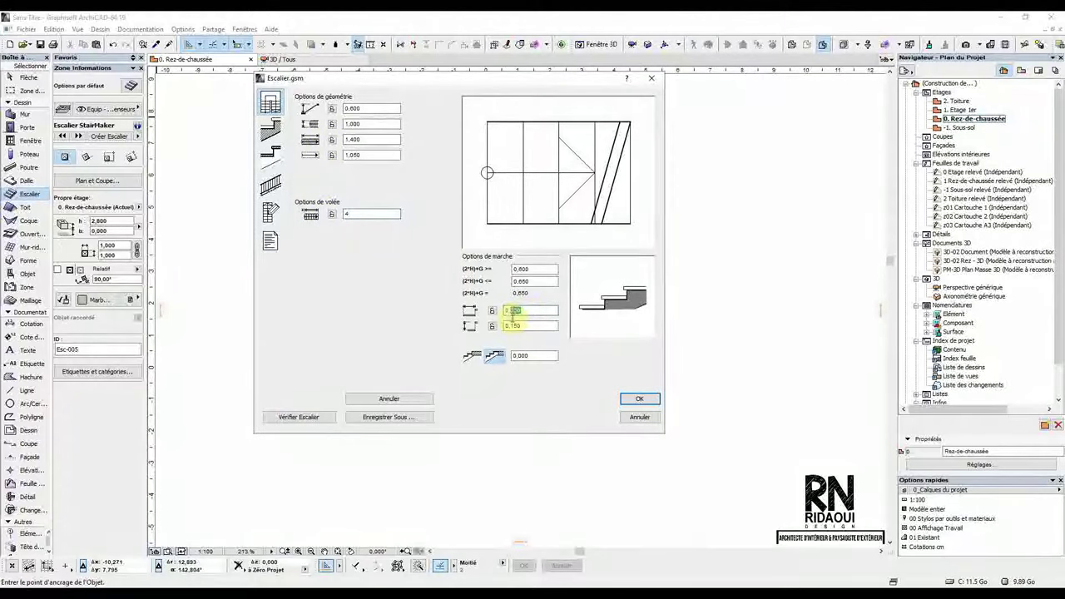
type("0,80")
key("Tab")
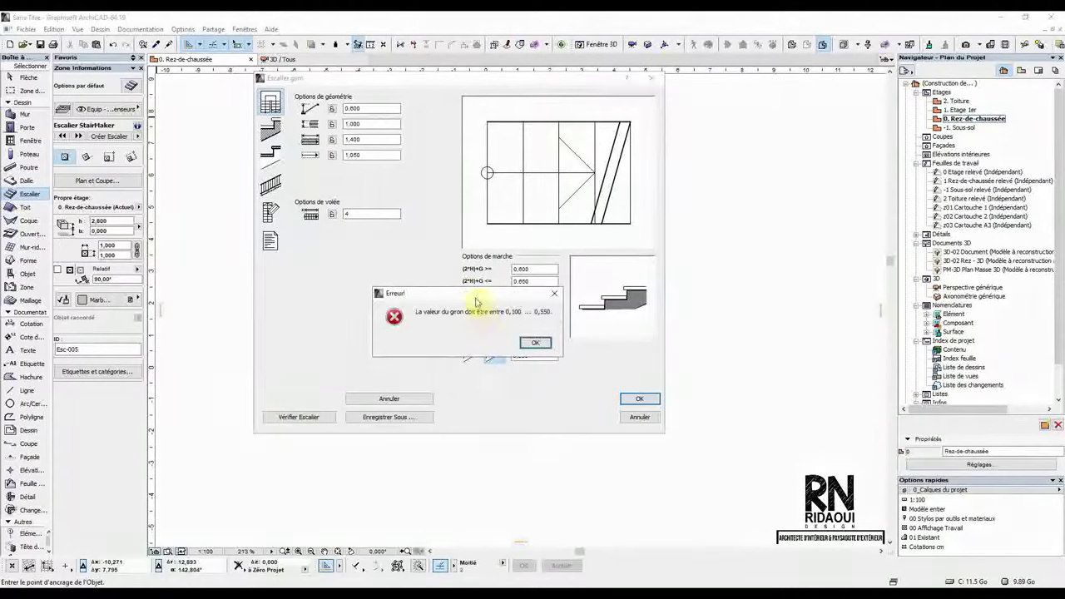
left_click_drag(383, 289, 256, 288)
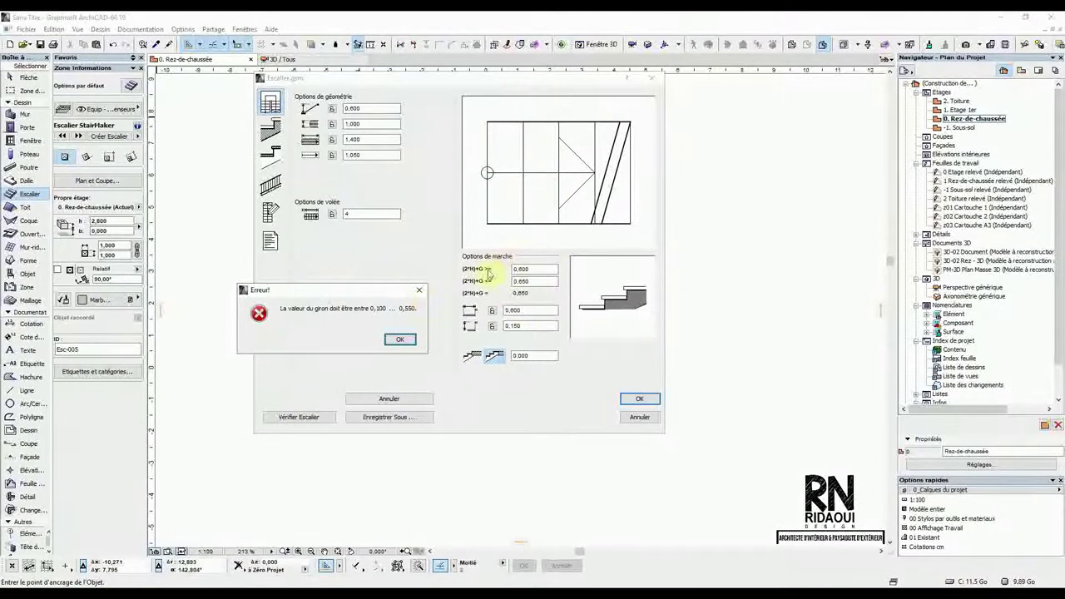
left_click(419, 289)
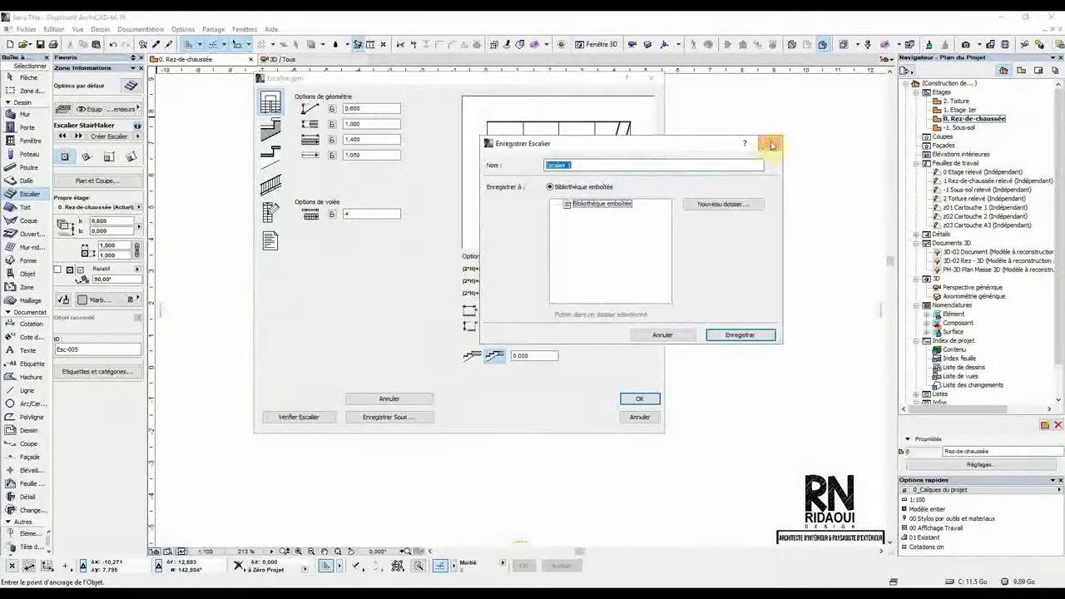
left_click(771, 146)
Step: Try to set the tread depth to 0.55 and dismiss the error
double_click(509, 310)
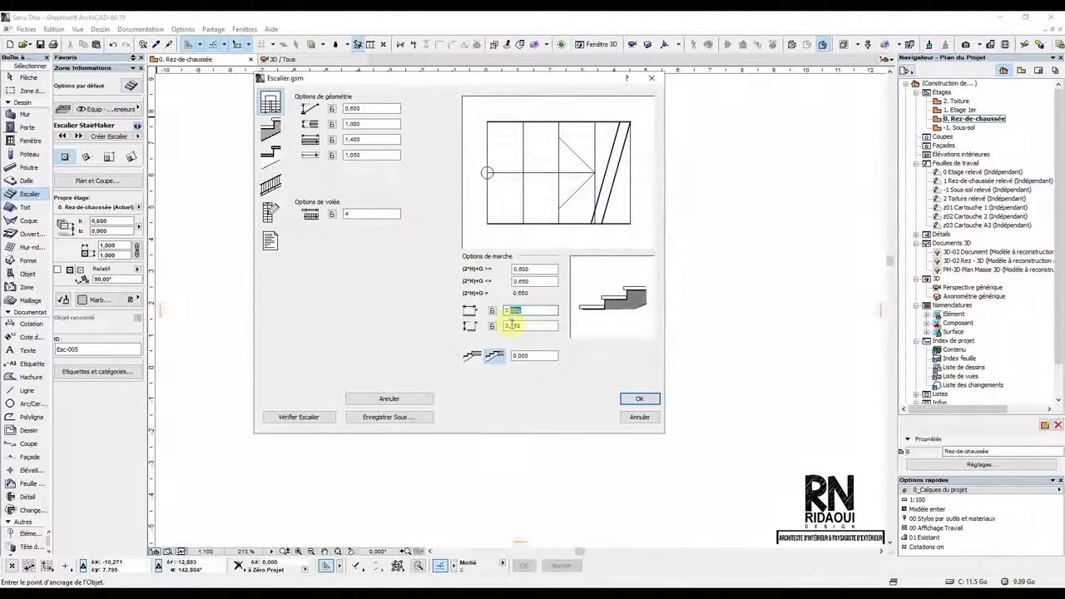
type("0,55")
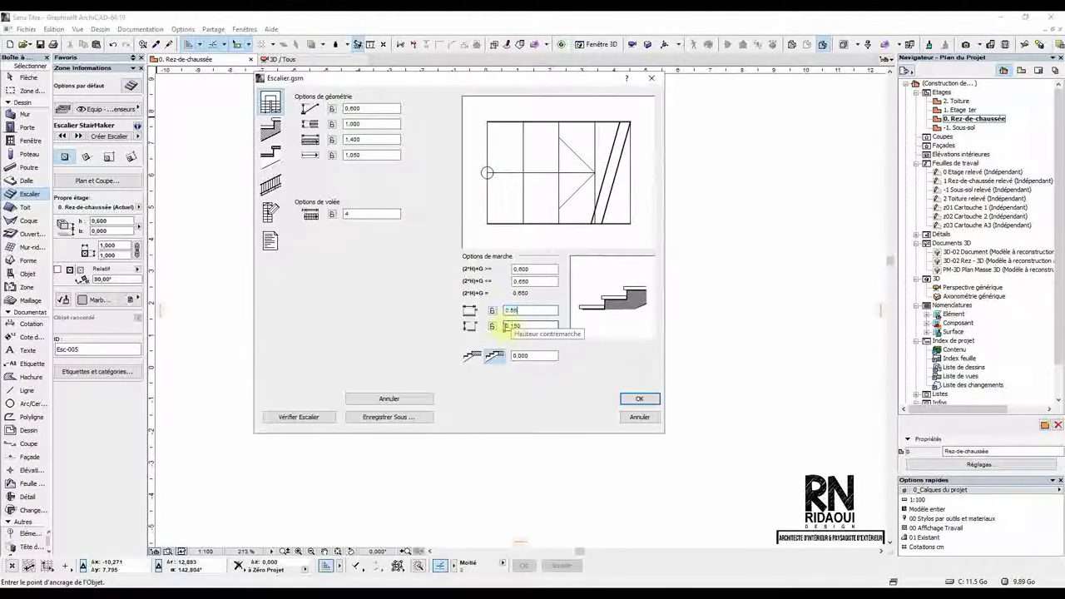
key("Return")
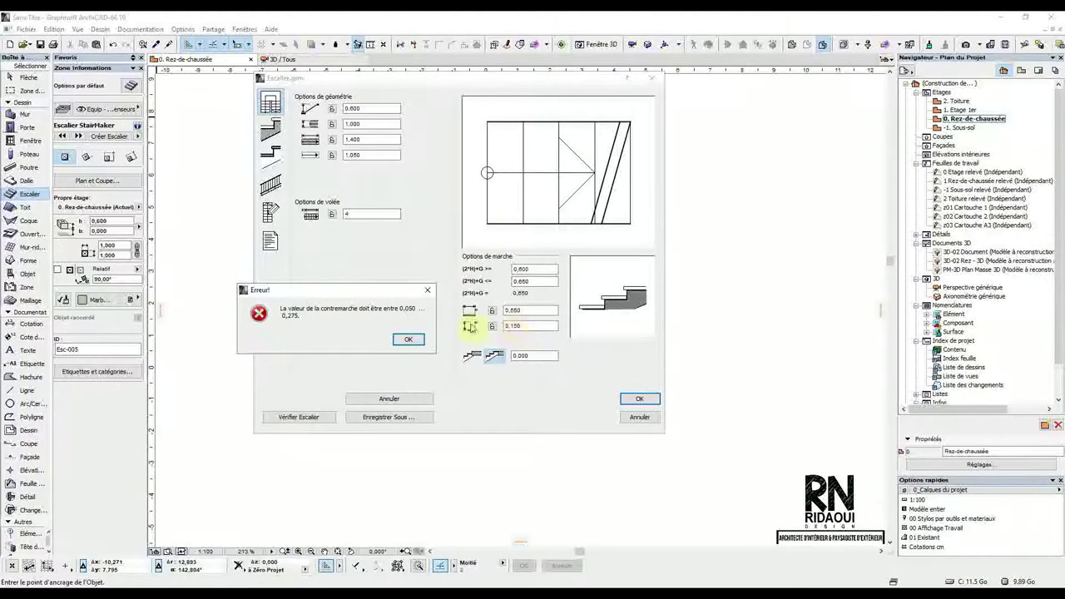
left_click(428, 290)
Step: Set the riser height to 0.25 and the tread depth to 0.55
left_click_drag(533, 327, 511, 328)
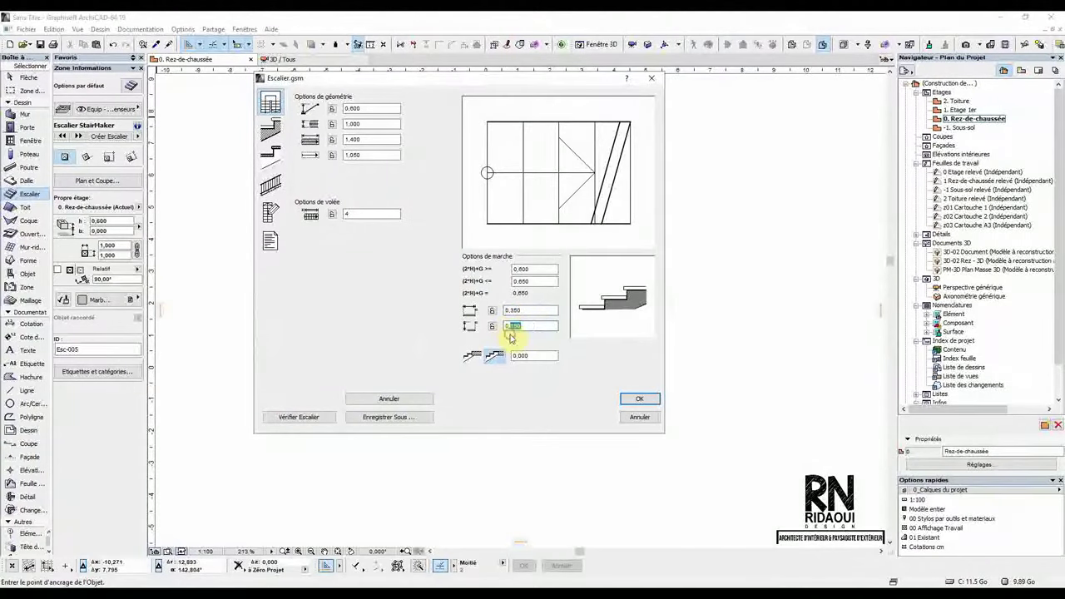
left_click(517, 312)
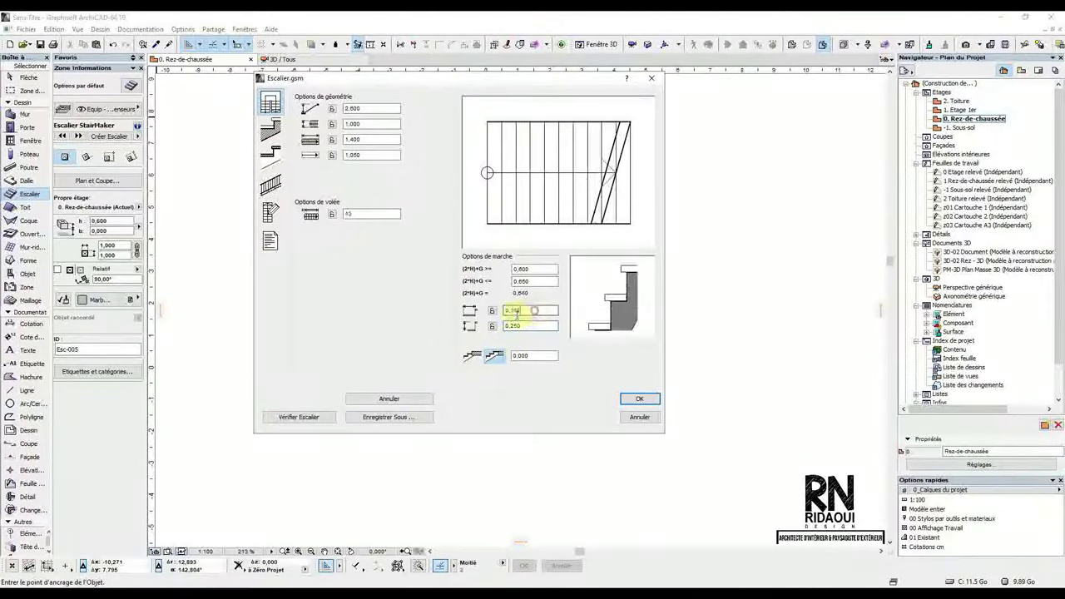
type("0,55")
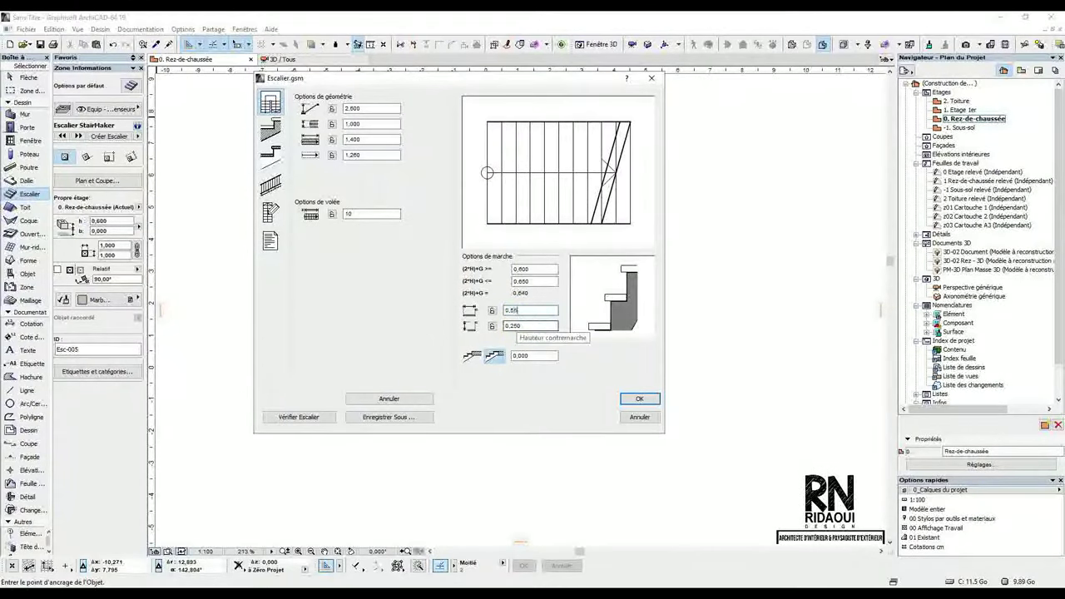
key("Tab")
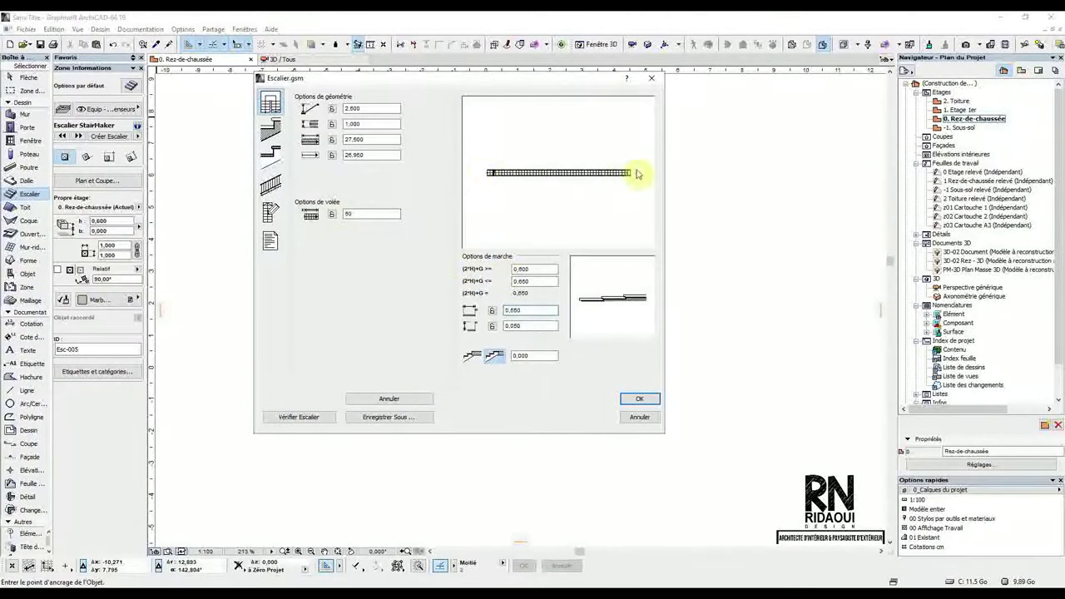
Step: Set the number of steps to 4 and the riser height to 0.16
left_click(363, 215)
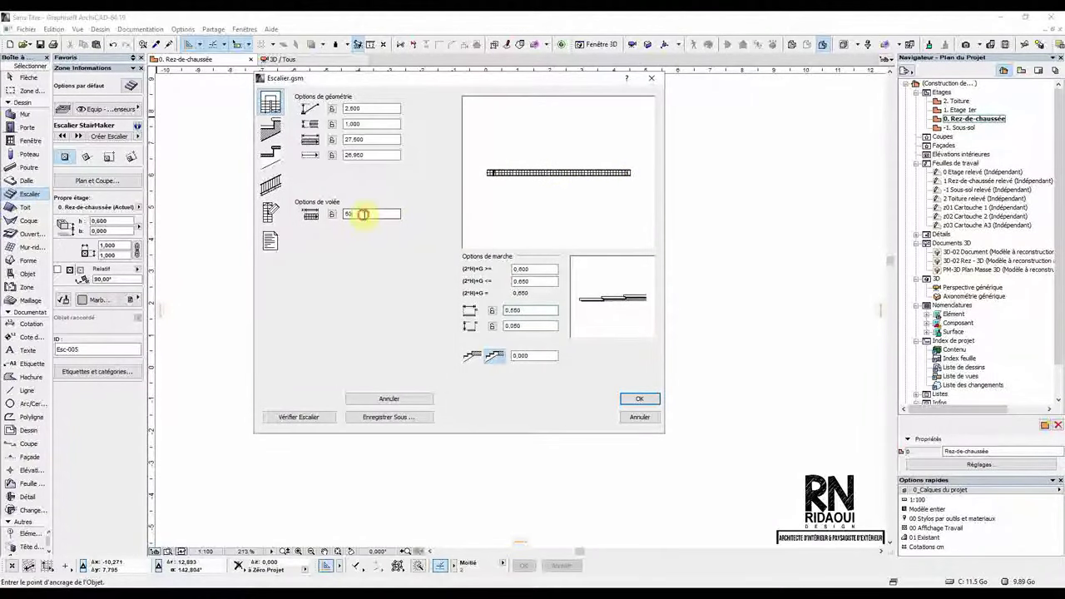
left_click_drag(535, 325, 505, 326)
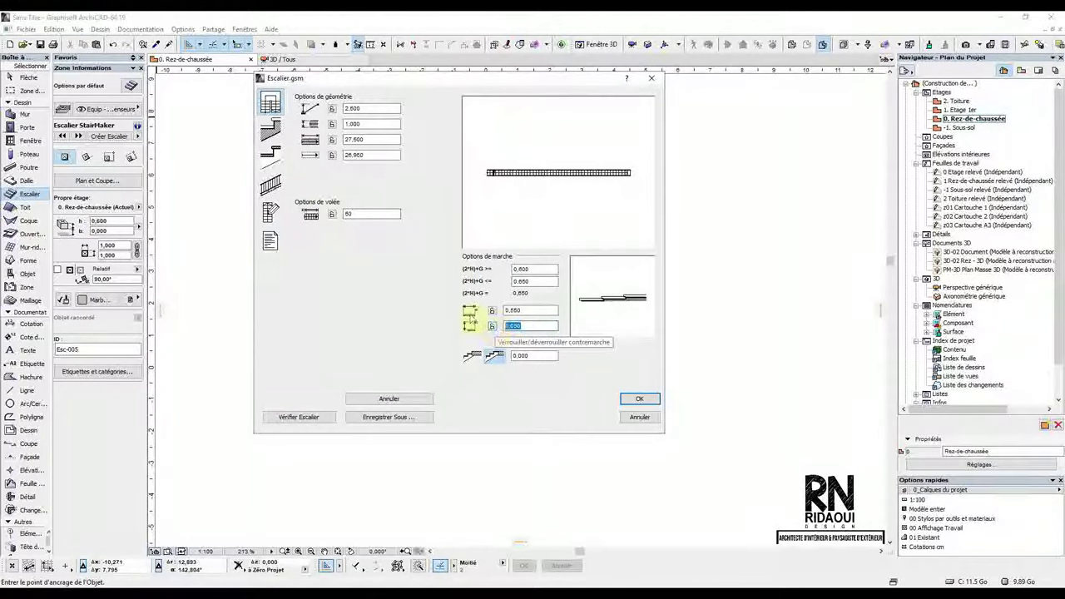
left_click_drag(364, 214, 304, 228)
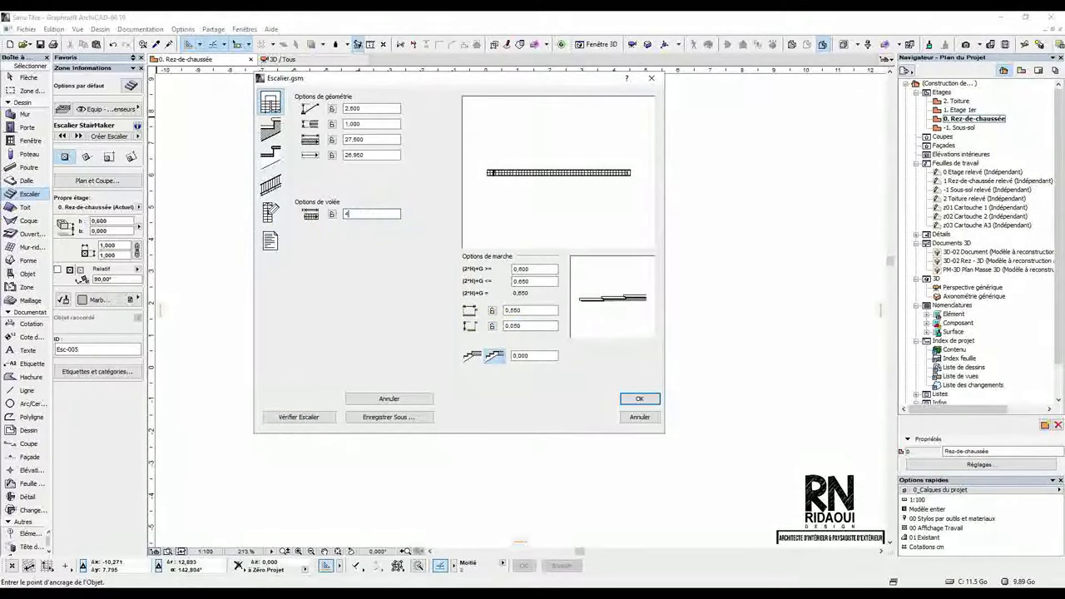
left_click(494, 354)
left_click(509, 310)
left_click_drag(549, 325, 509, 335)
type("0,18")
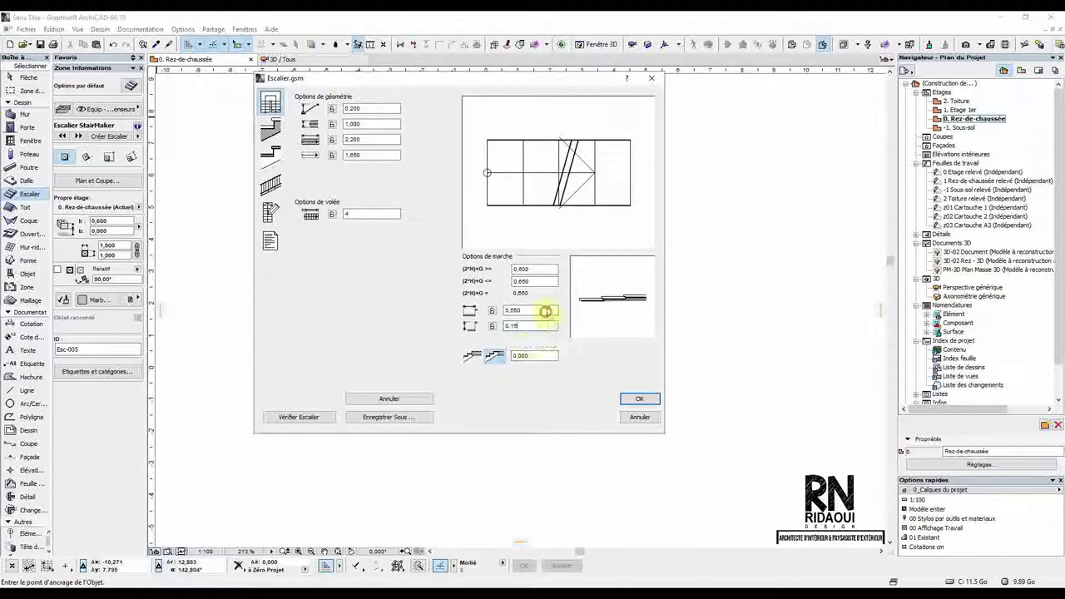
Step: Set the stair's tread depth to 0.33 in the step options
left_click(511, 308)
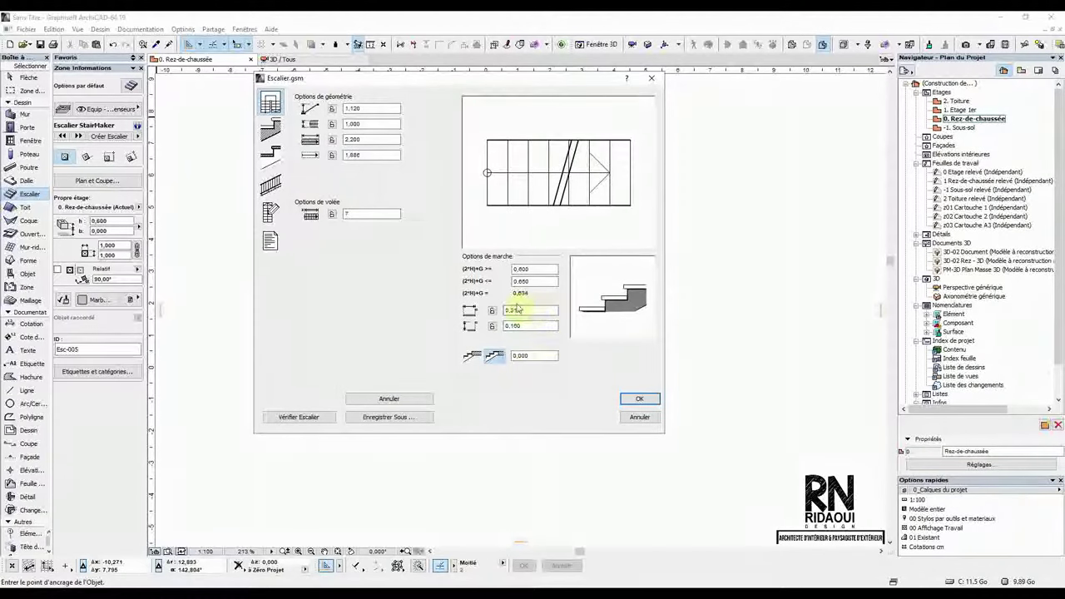
left_click_drag(526, 310, 505, 310)
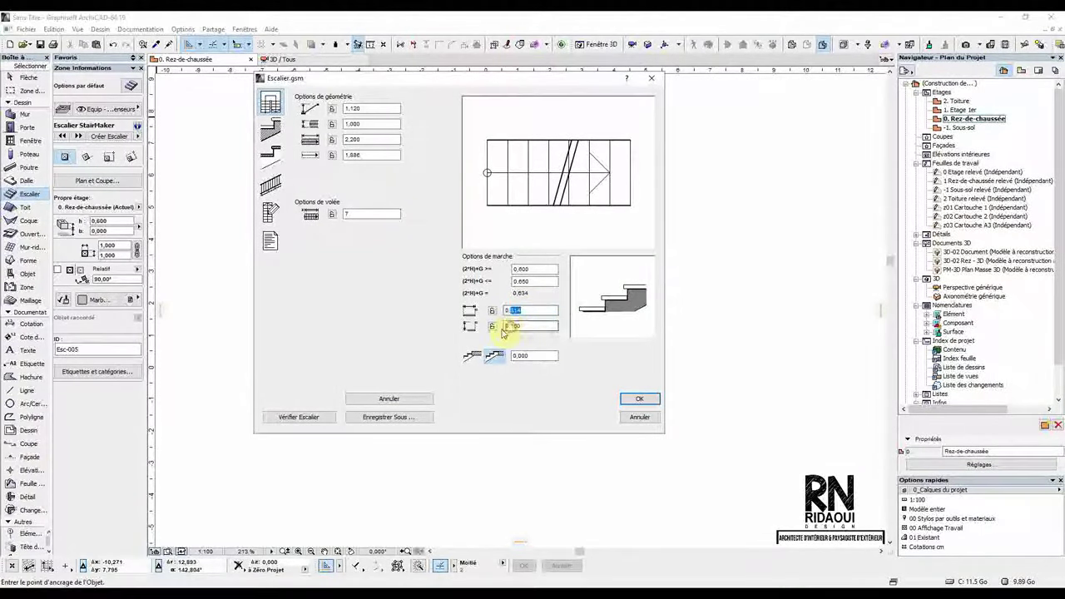
type("0,33")
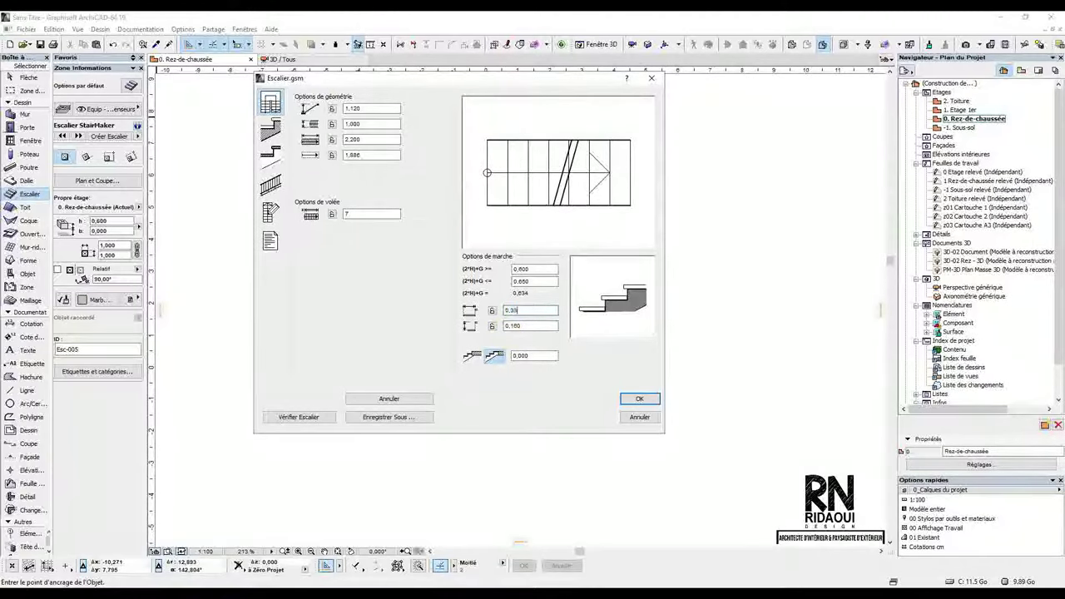
key("Return")
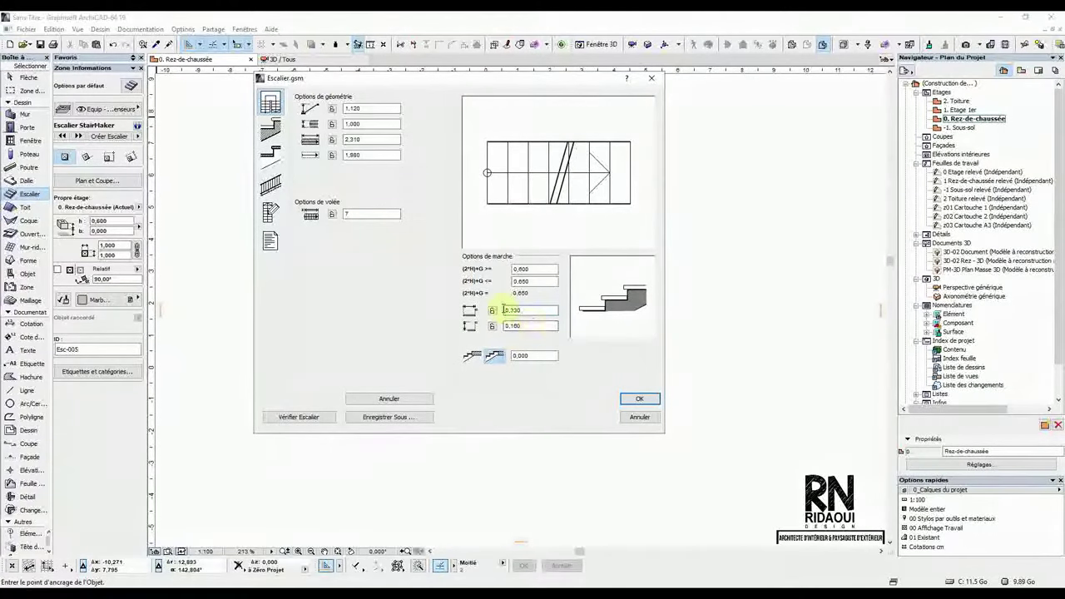
Step: Set the number of steps in the flight to 4 and lock that value
left_click(352, 212)
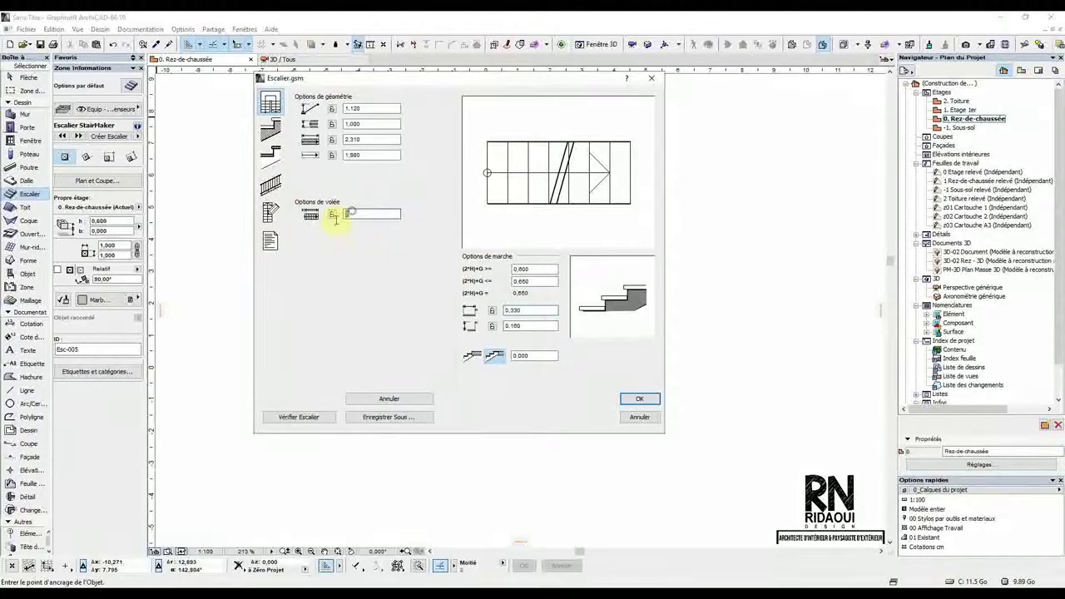
left_click(333, 213)
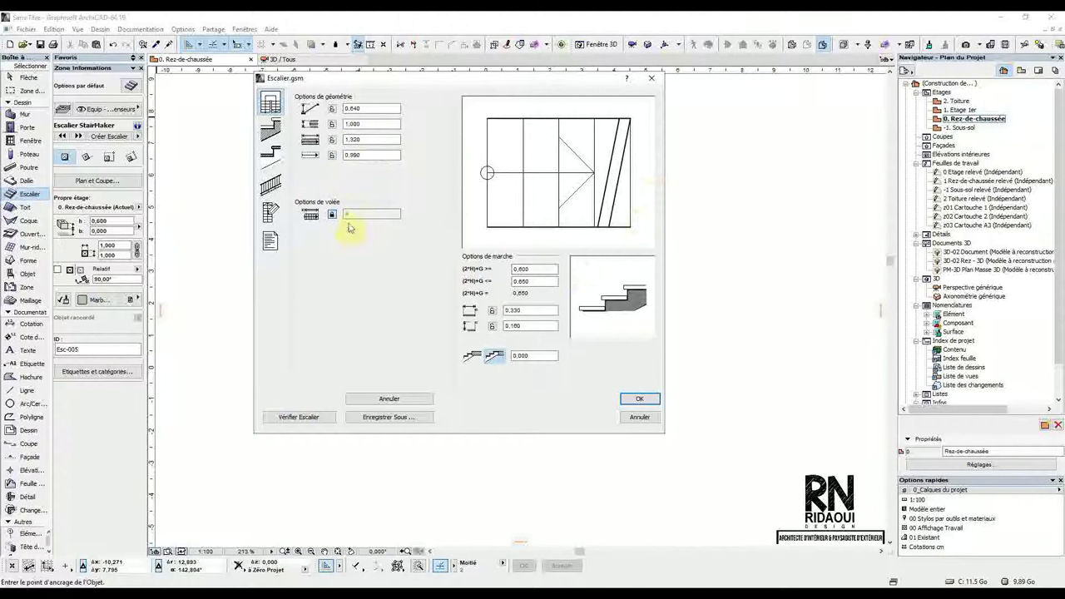
Step: Set the tread depth to 0.400 and the flight width to 2.000 in the stair's geometry options
double_click(513, 310)
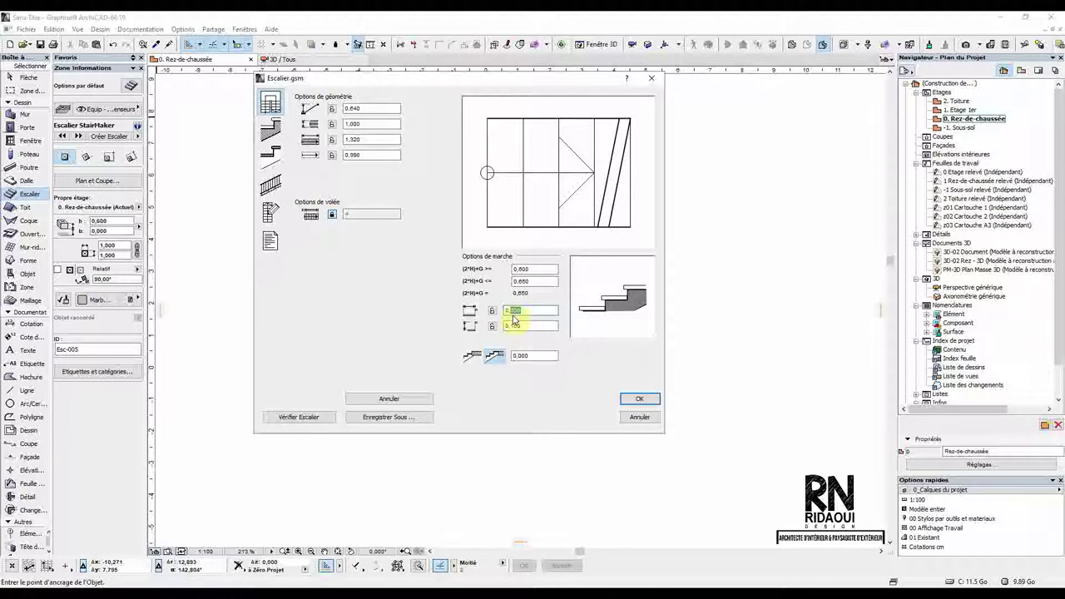
type("4")
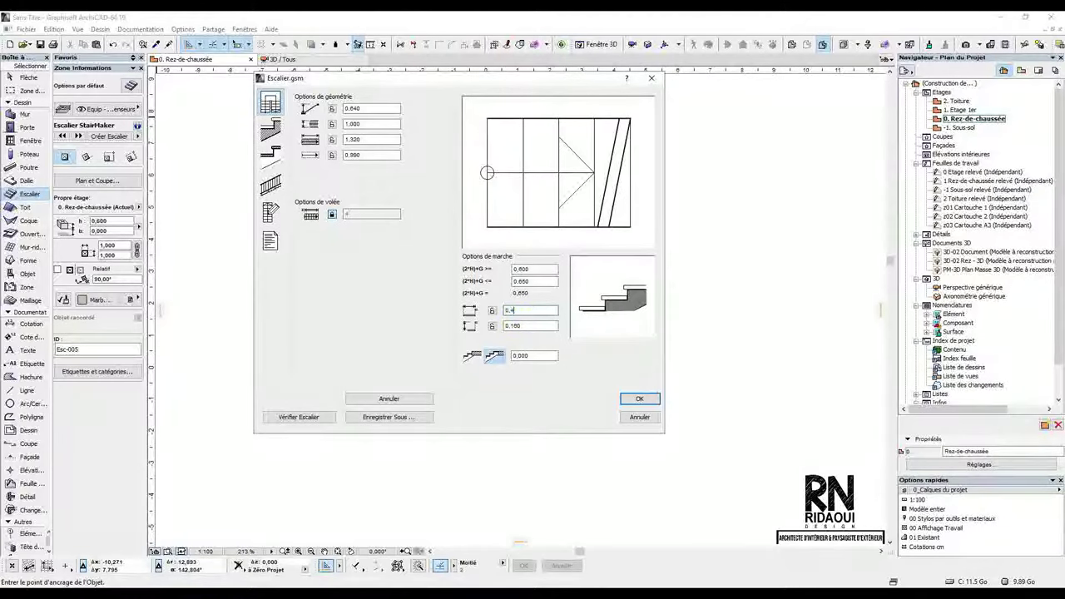
type("00")
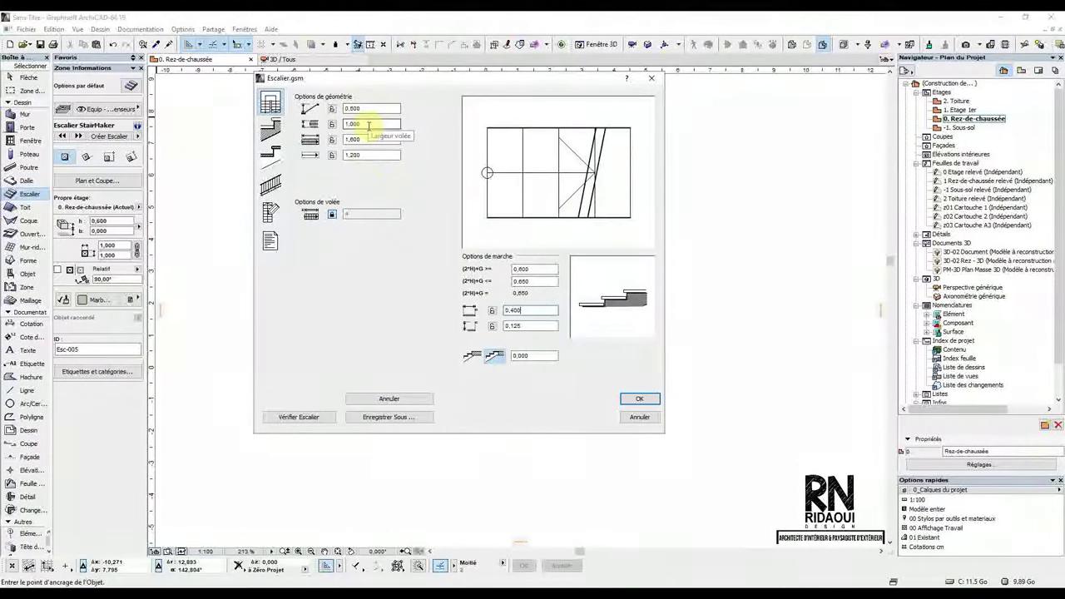
left_click(369, 124)
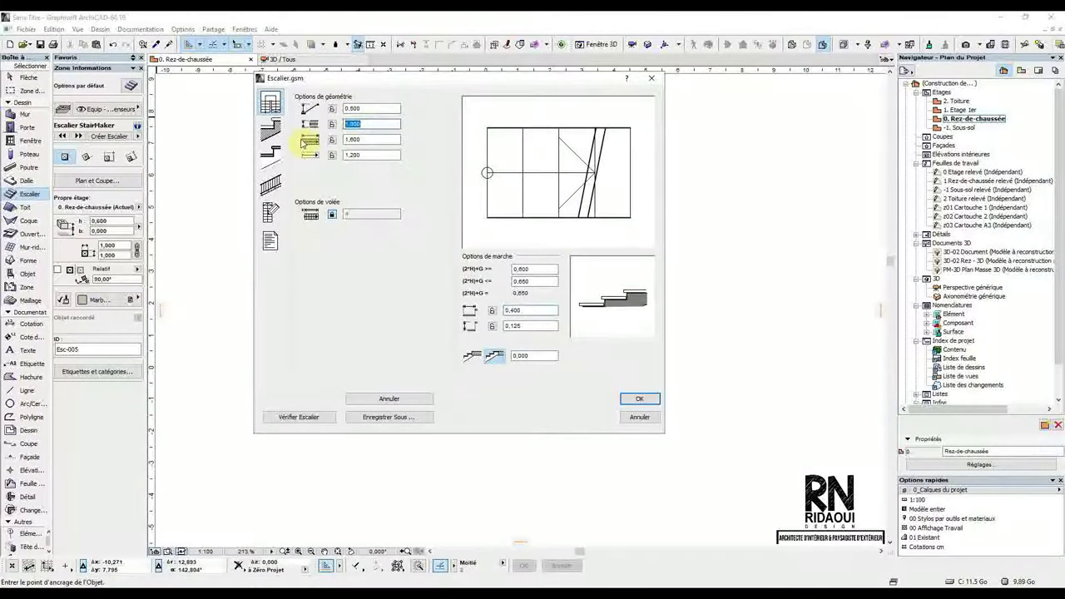
type("2")
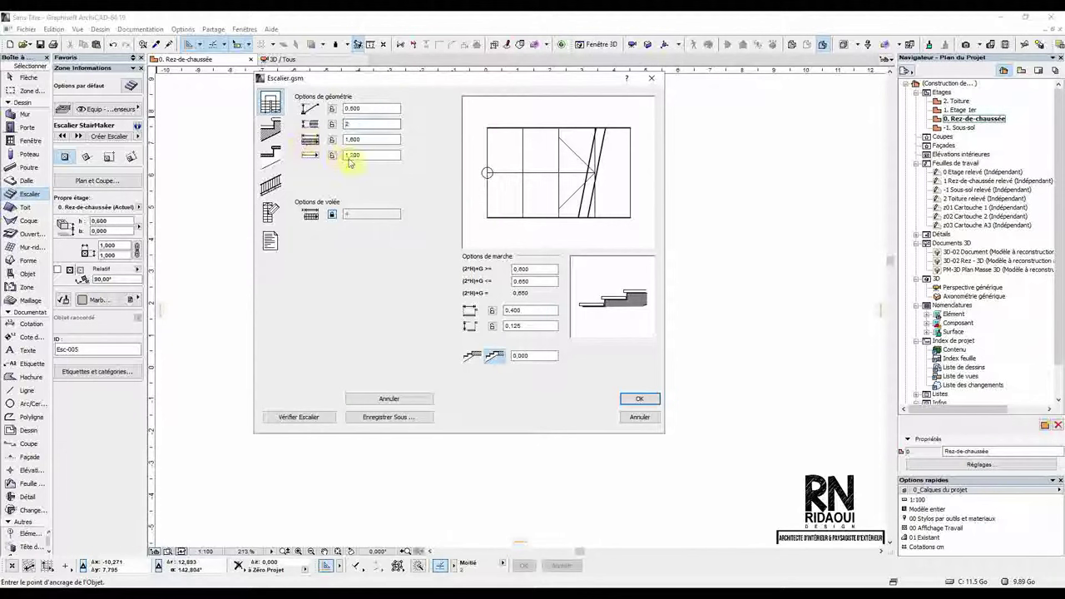
key("Tab")
left_click(350, 125)
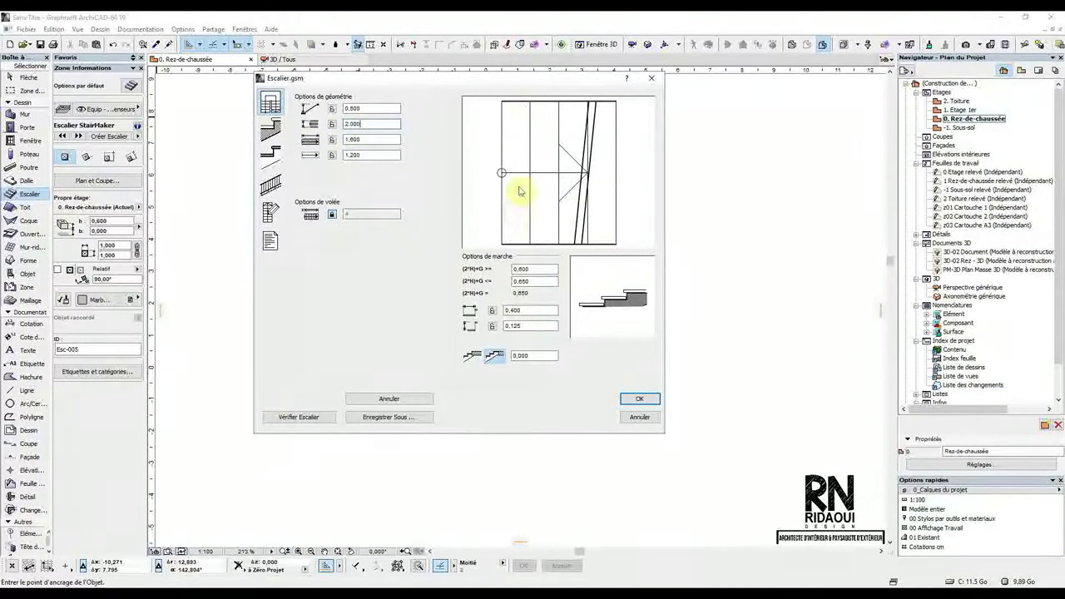
Step: Choose the structure type with treads only and no supporting body for the stair
left_click(268, 131)
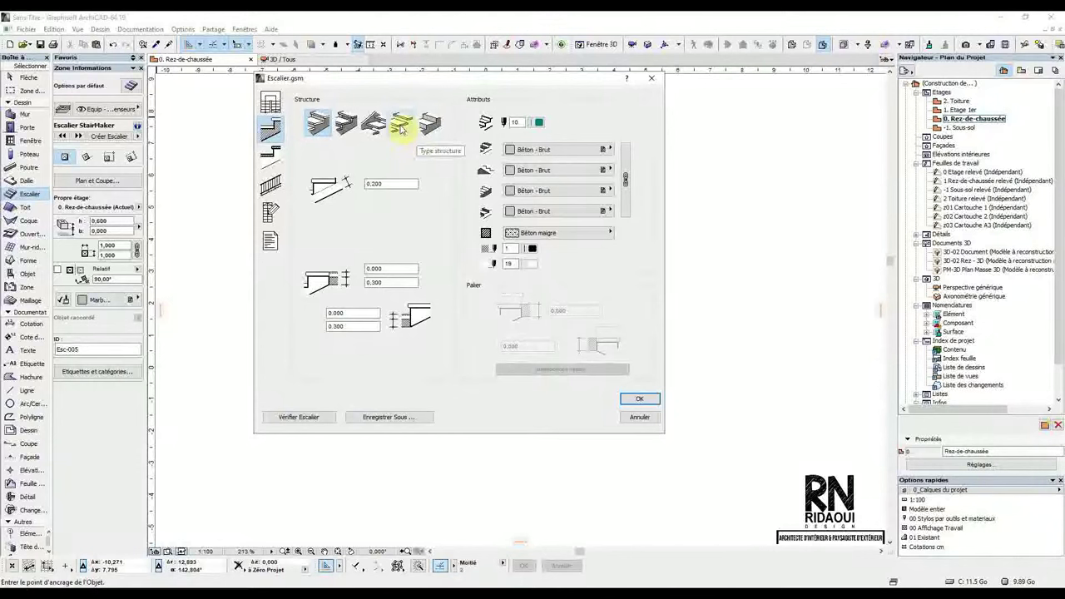
left_click(403, 128)
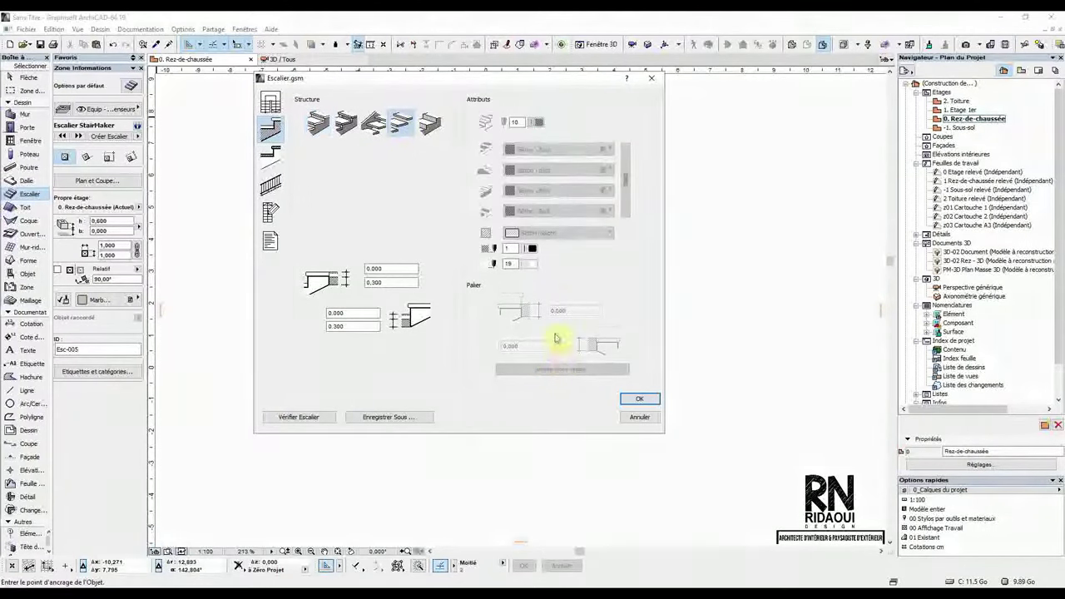
left_click(639, 401)
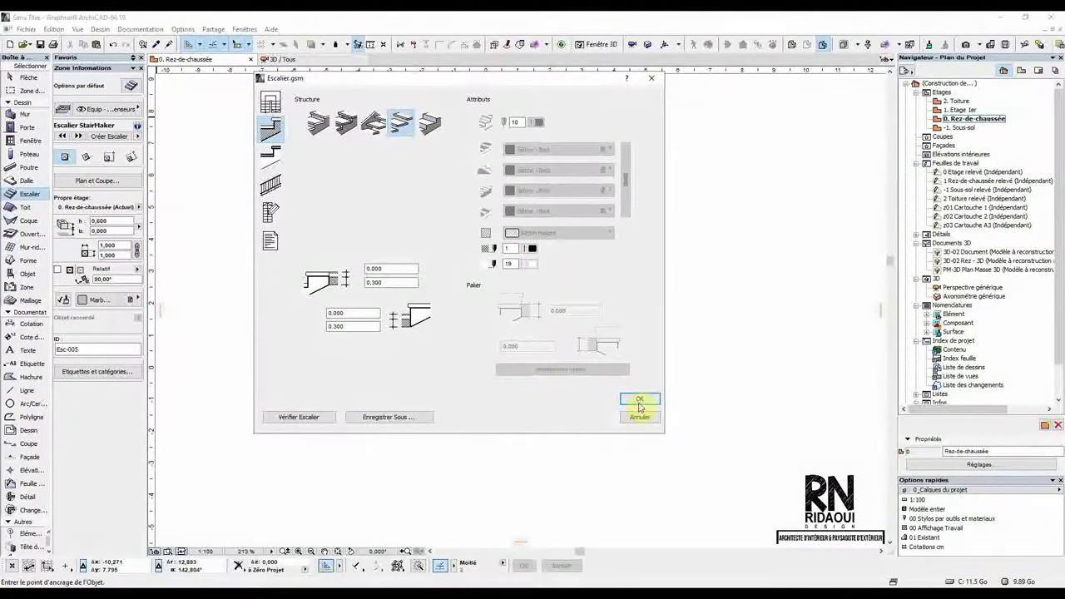
left_click(271, 156)
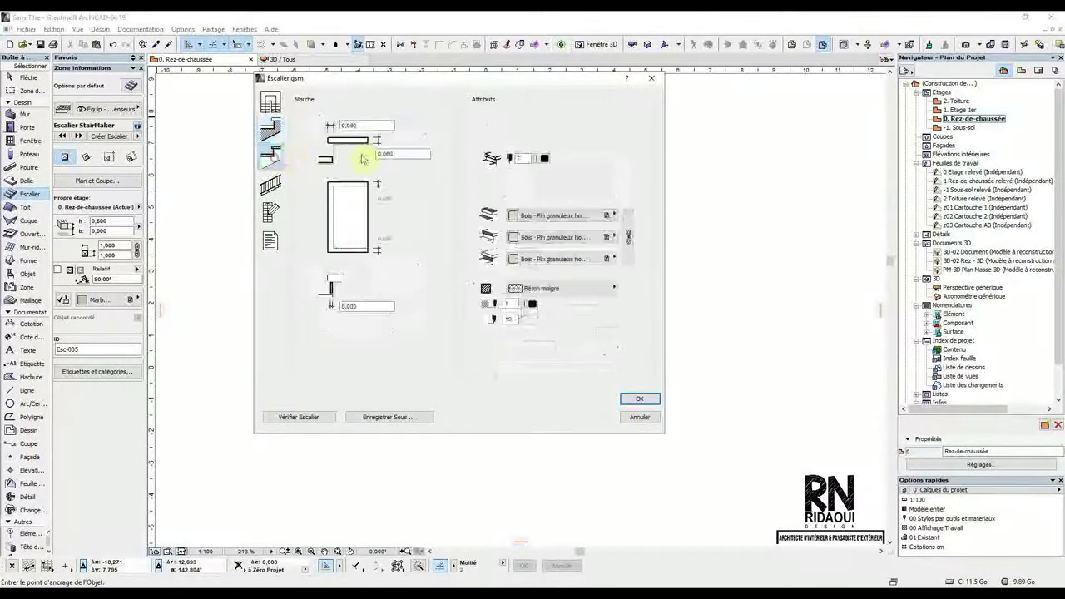
left_click(270, 129)
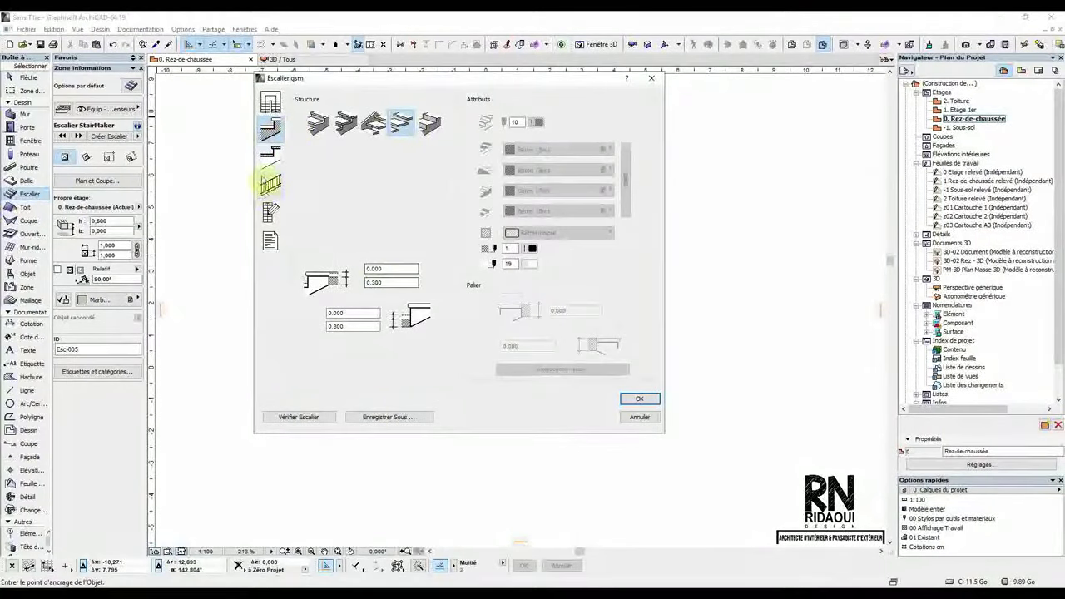
Step: Set the stair's railing type to Poteaux avec barres
left_click(269, 186)
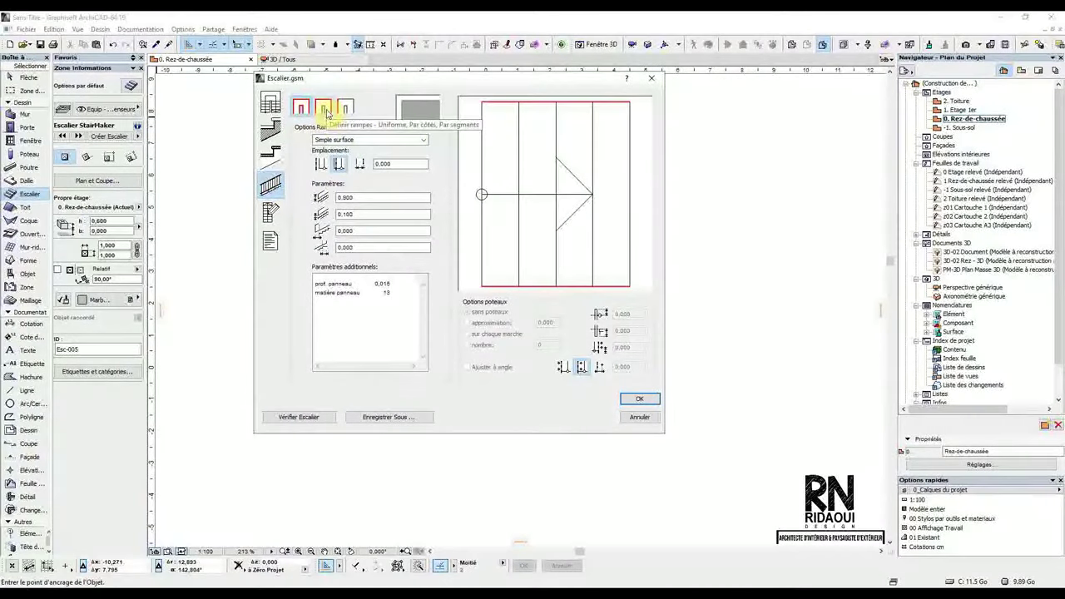
left_click(351, 140)
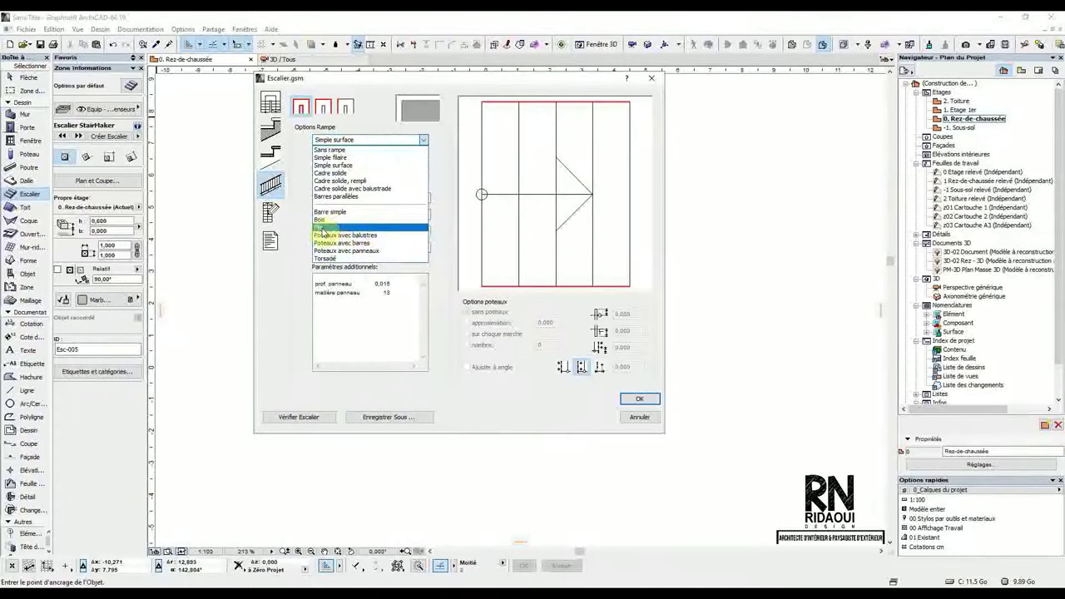
left_click(346, 242)
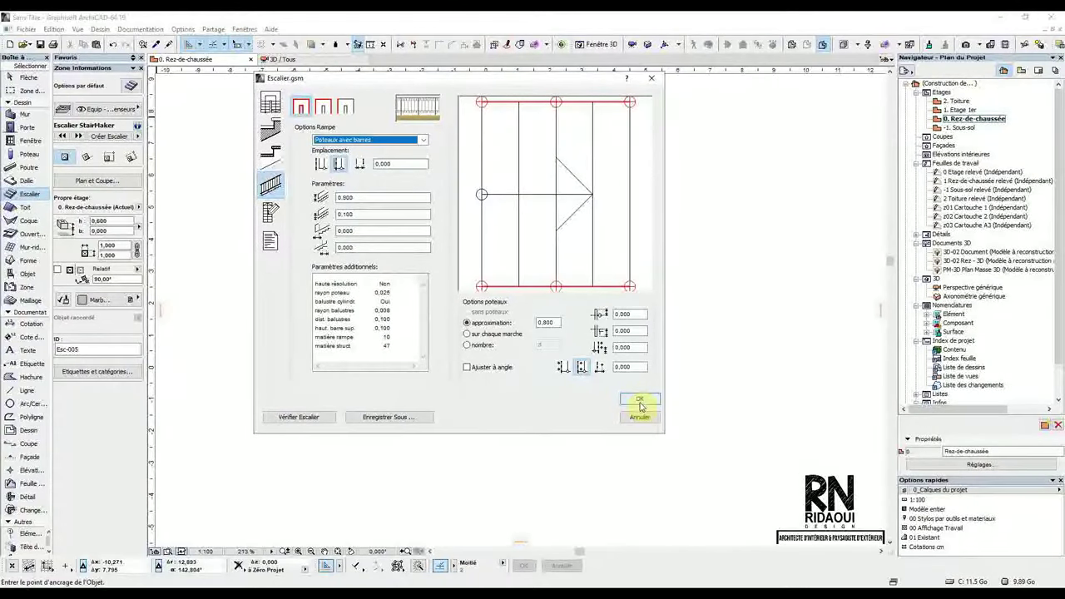
Step: Verify the stair and save it to the embedded library as Escalier B
left_click(321, 417)
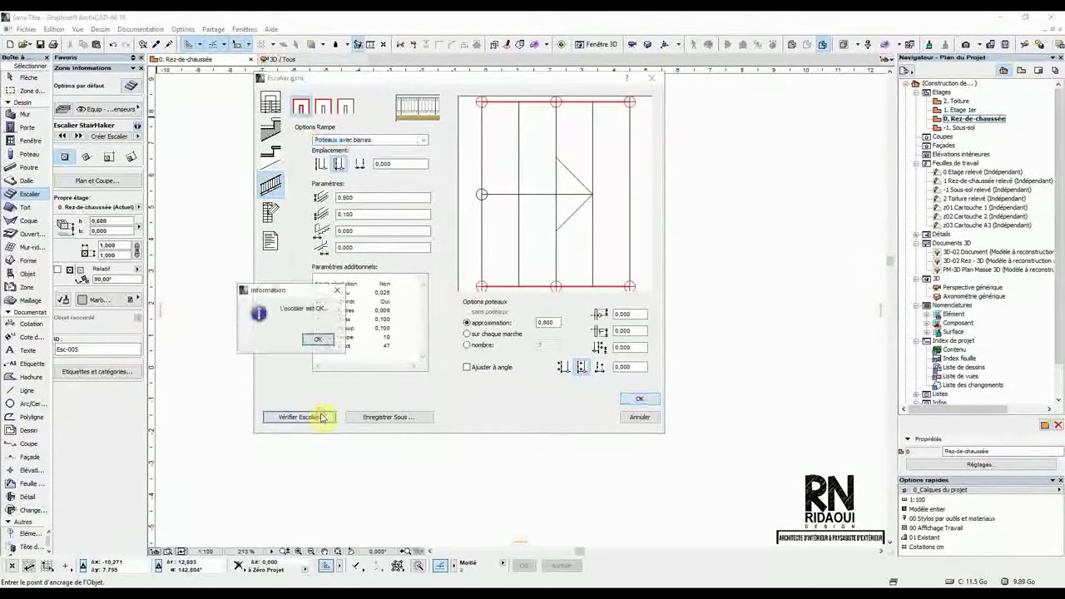
left_click(317, 338)
left_click(391, 419)
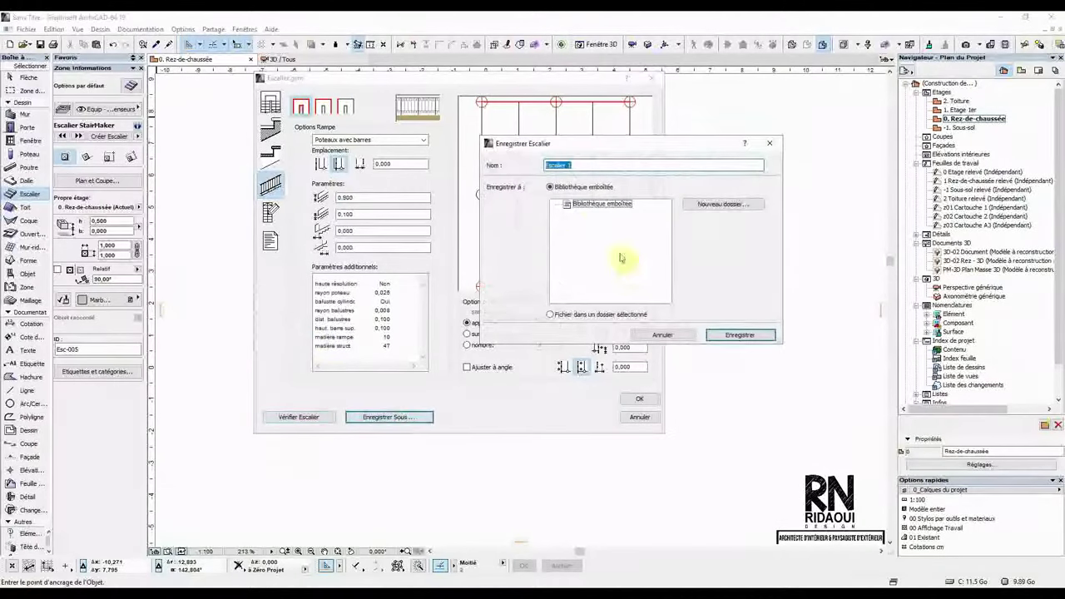
left_click(588, 164)
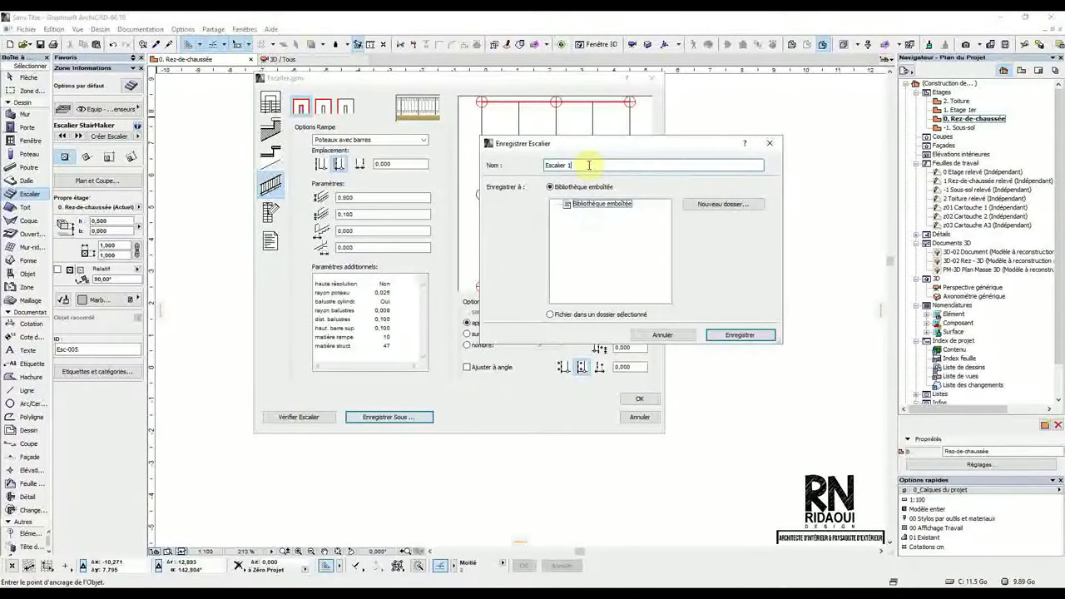
left_click(740, 335)
Step: Place the saved four-step stair on the ground-floor plan beside the existing long stair and inspect it in 3D
left_click(642, 399)
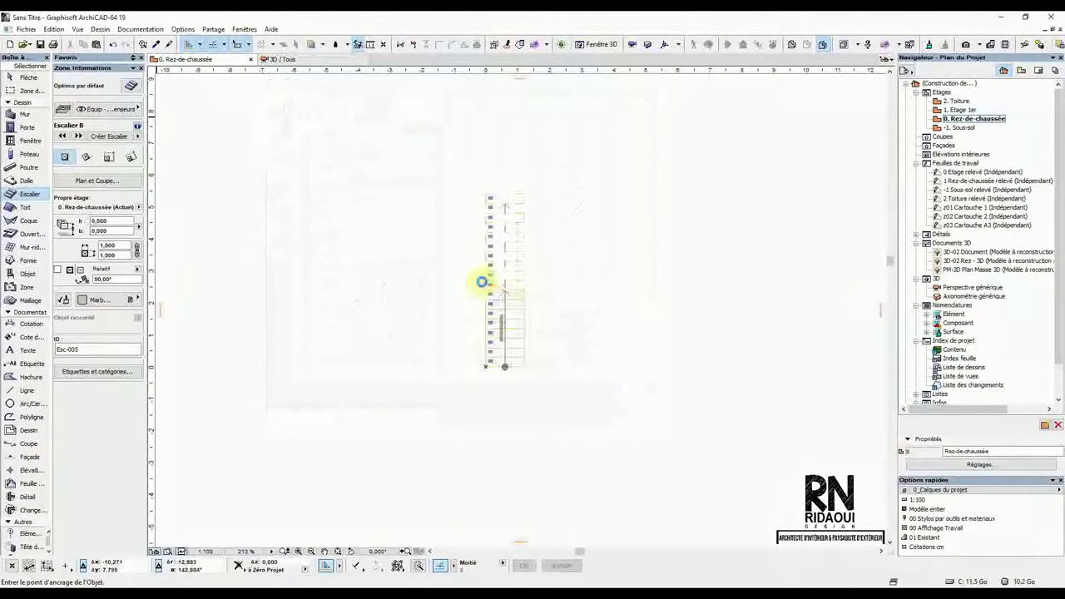
left_click(592, 366)
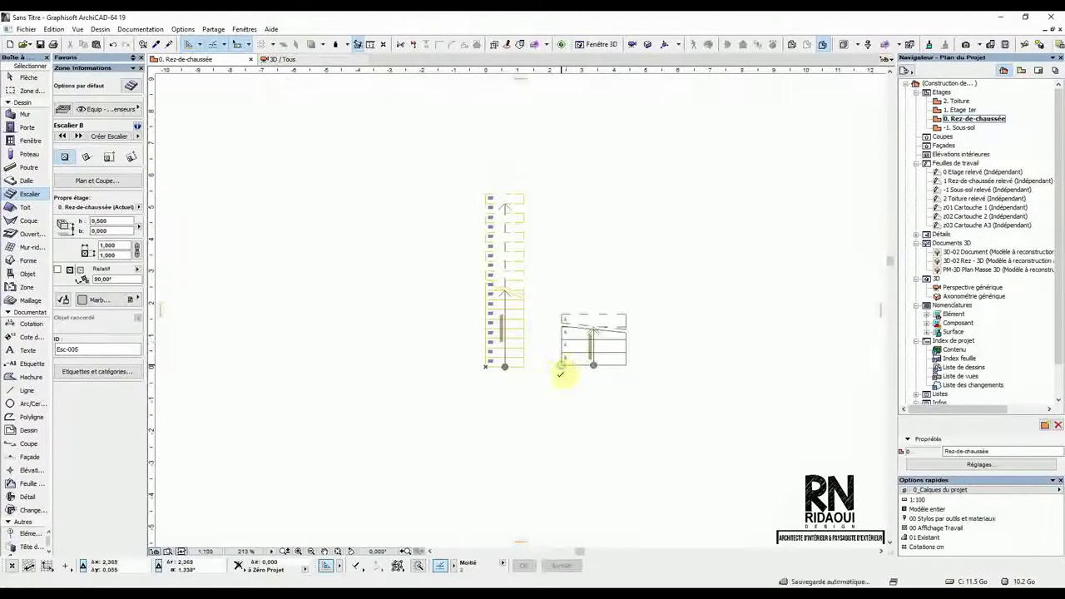
scroll(583, 358, "up", 3)
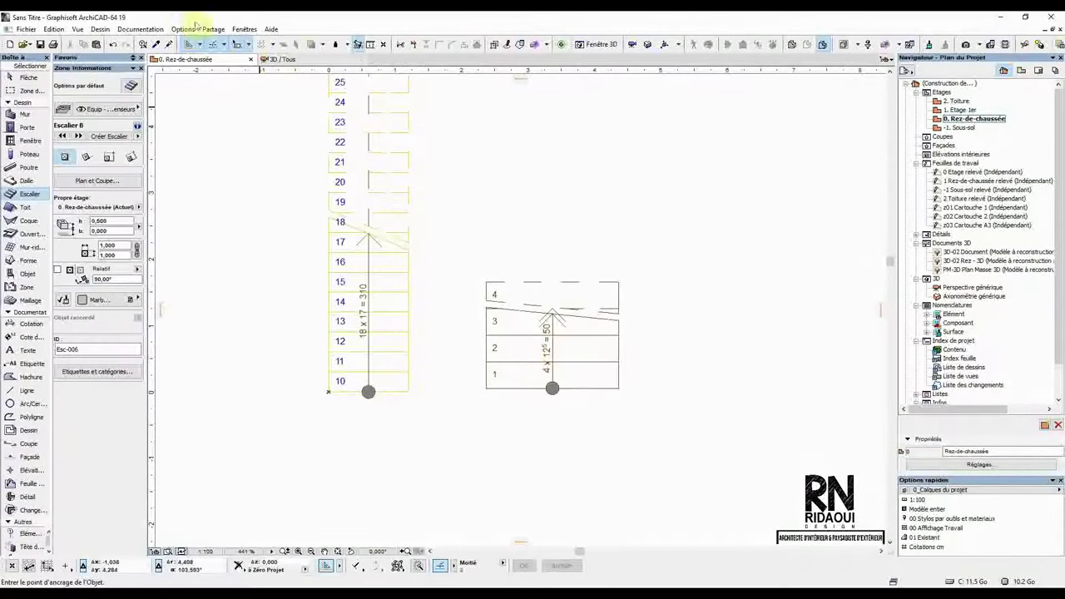
left_click(282, 60)
scroll(582, 366, "up", 4)
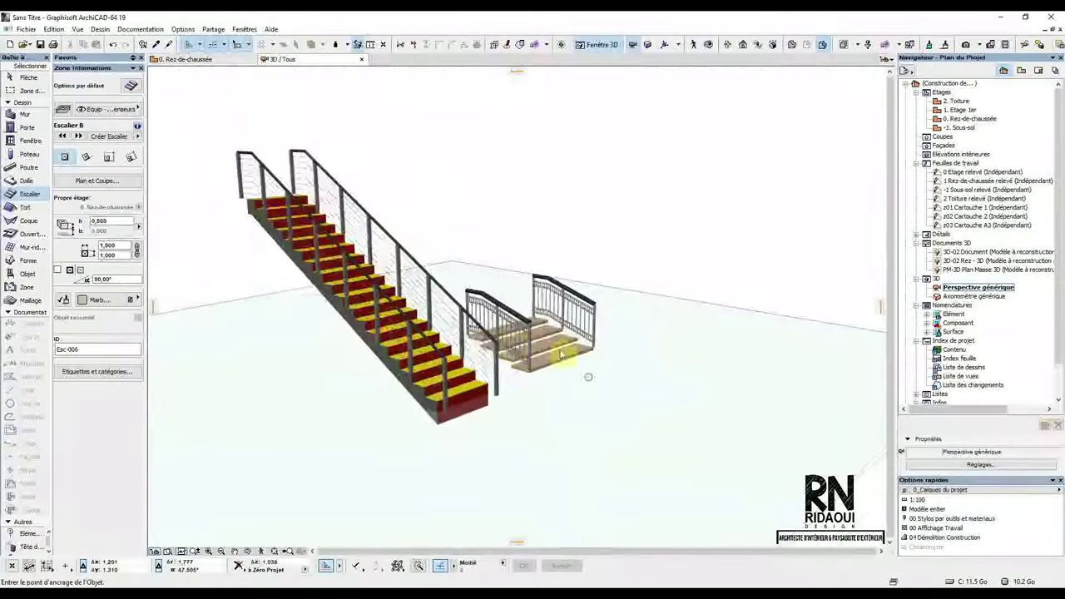
middle_click_drag(562, 350, 485, 372, "shift")
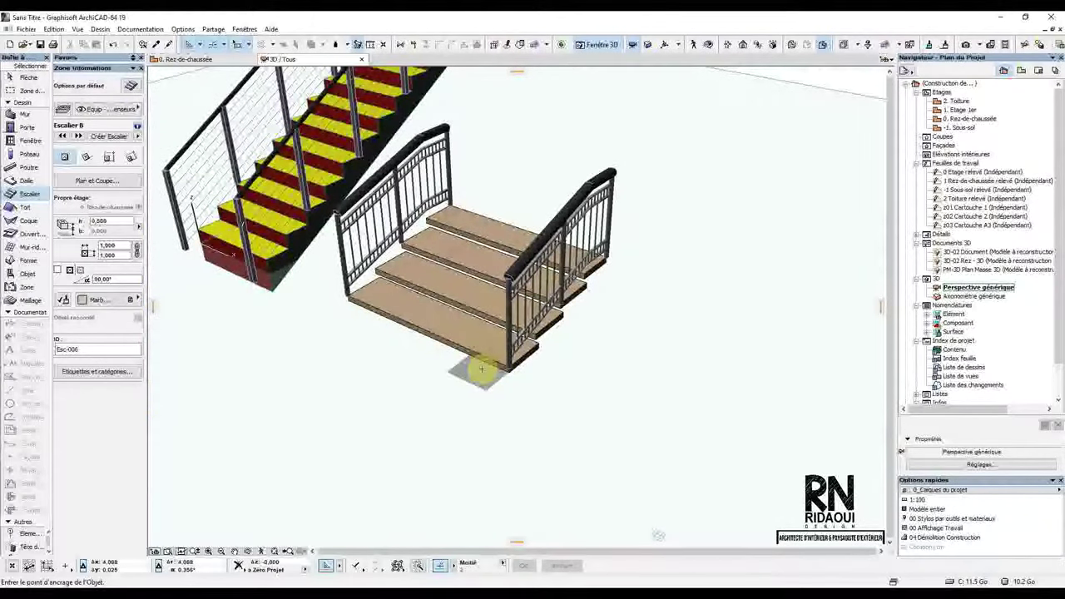
middle_click_drag(482, 363, 190, 137, "shift")
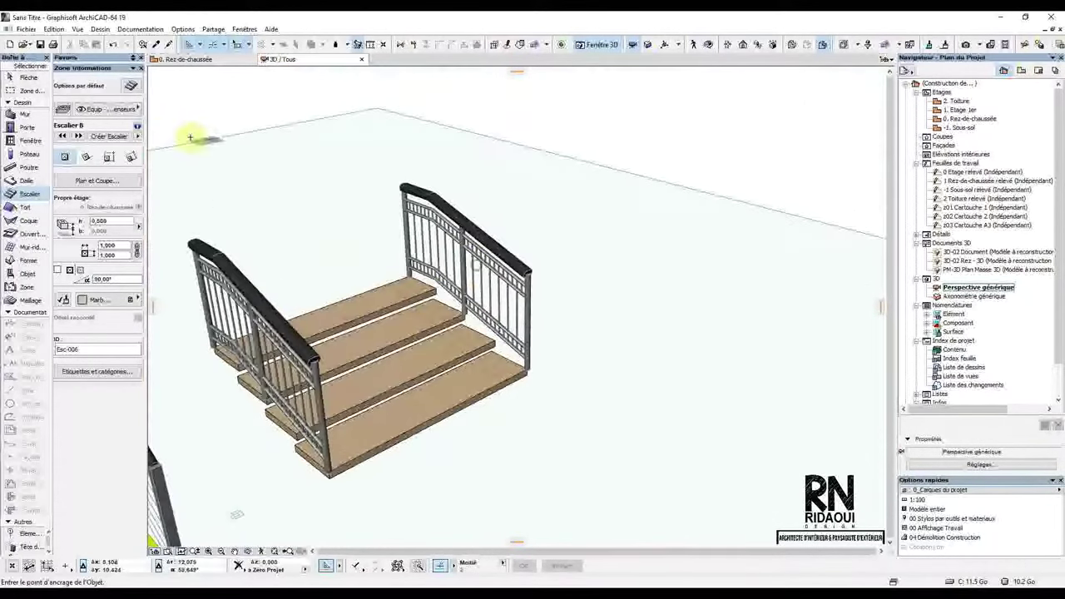
Step: Select the four-step stair in the 3D view and open its railing options for editing
left_click(28, 77)
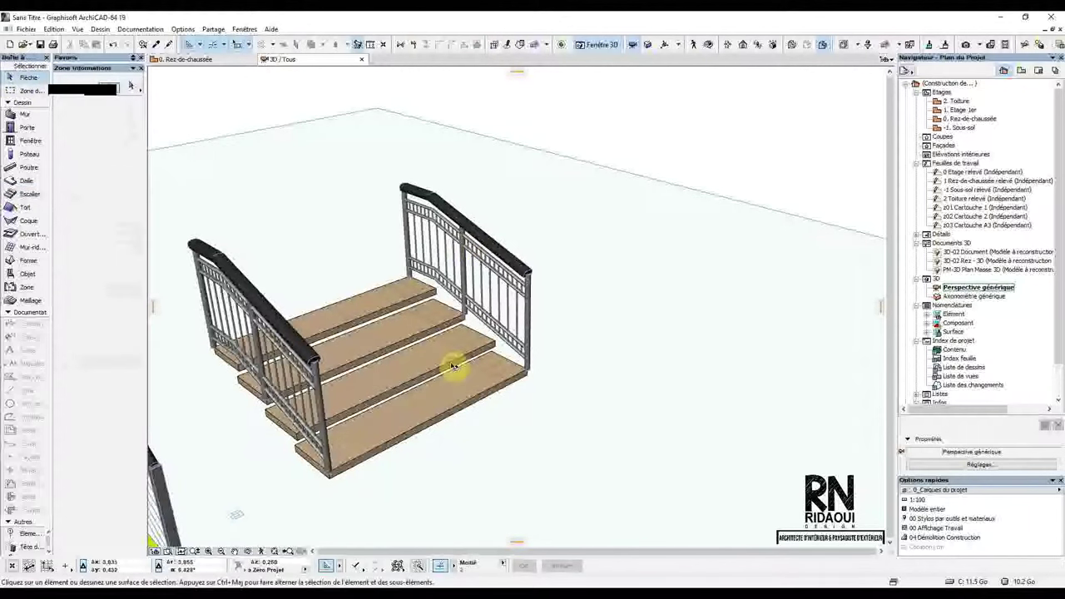
left_click(453, 366)
left_click(131, 86)
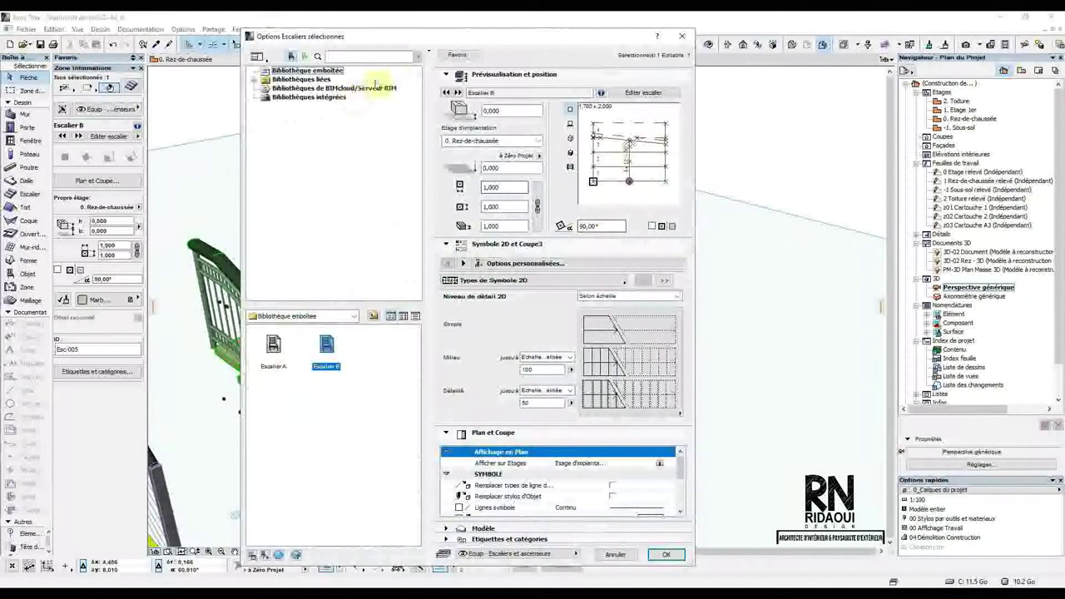
left_click(676, 95)
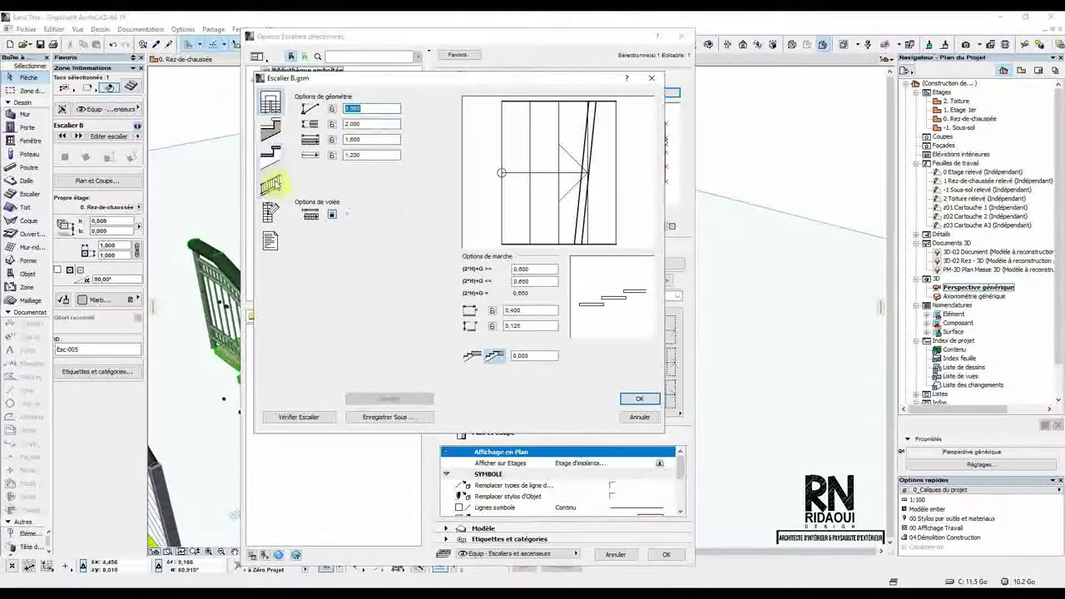
left_click(271, 184)
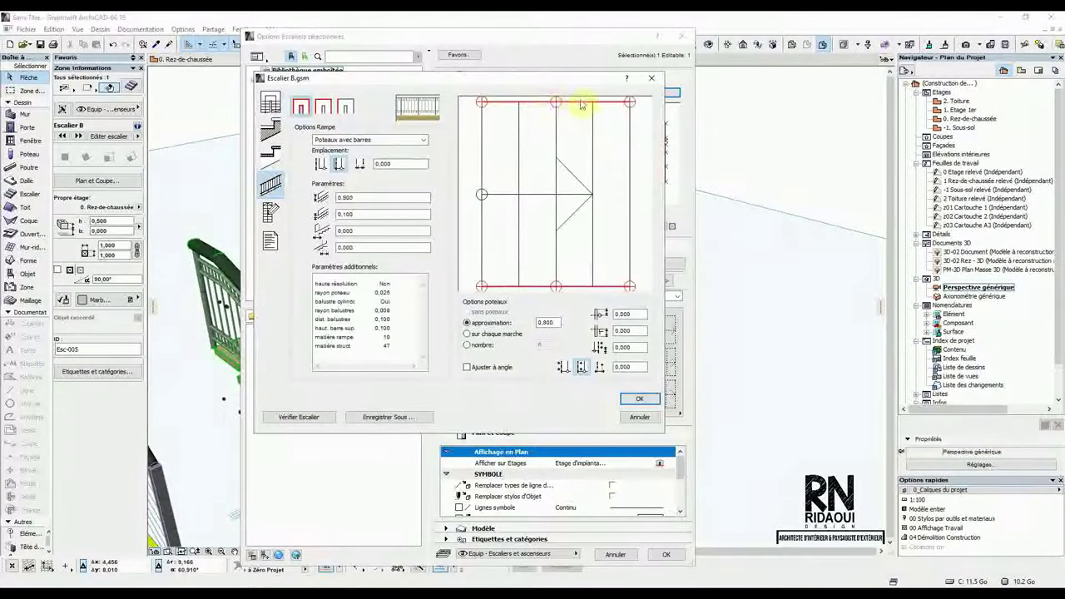
Step: Compare the railing selection modes by selecting the railings on each side of the stair preview separately
left_click(345, 107)
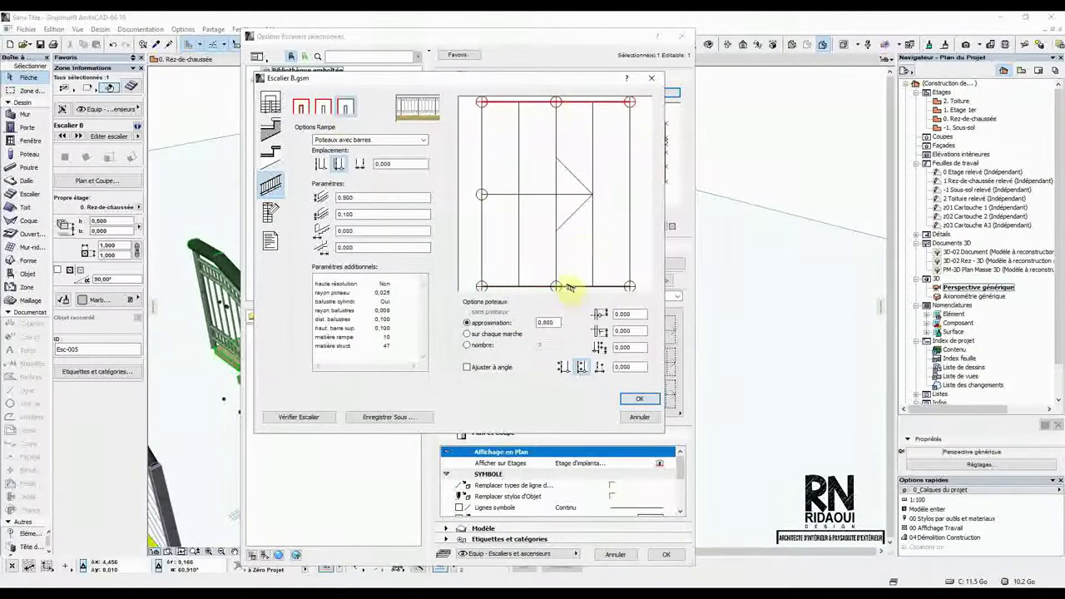
left_click(345, 107)
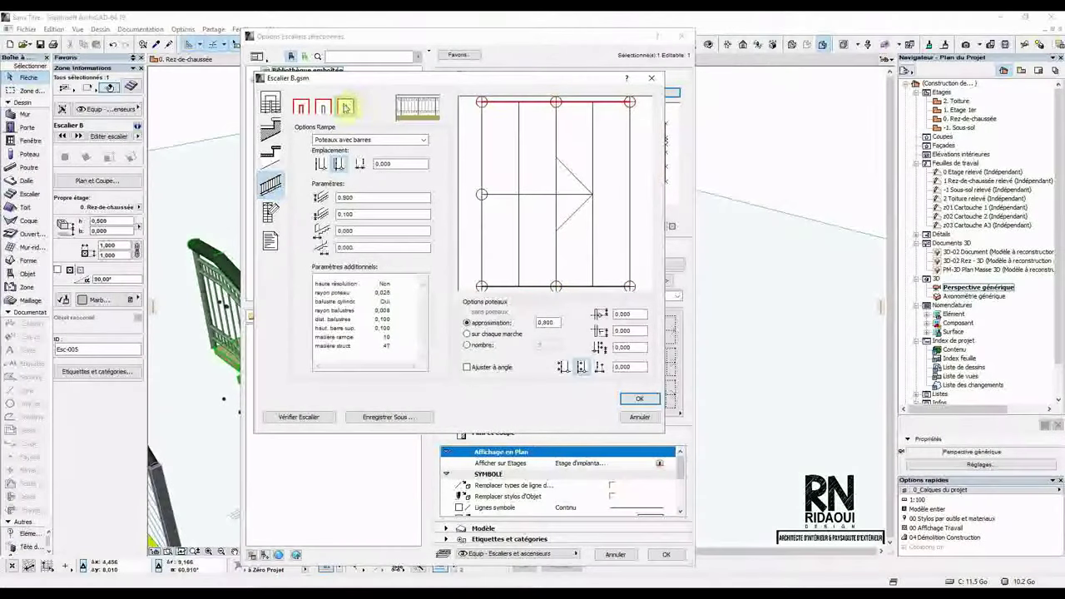
left_click(324, 107)
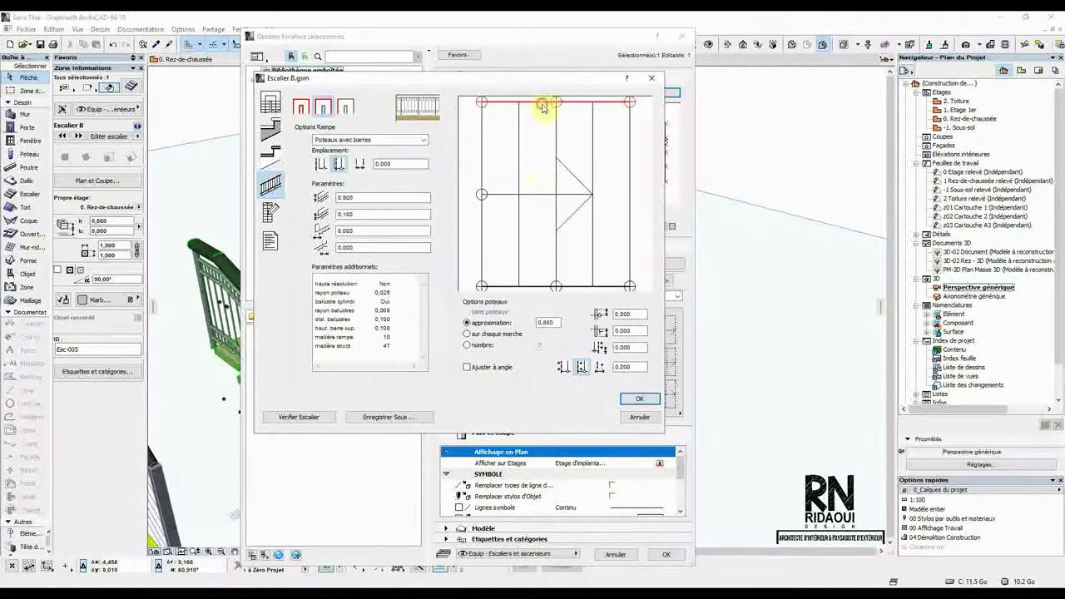
left_click(346, 106)
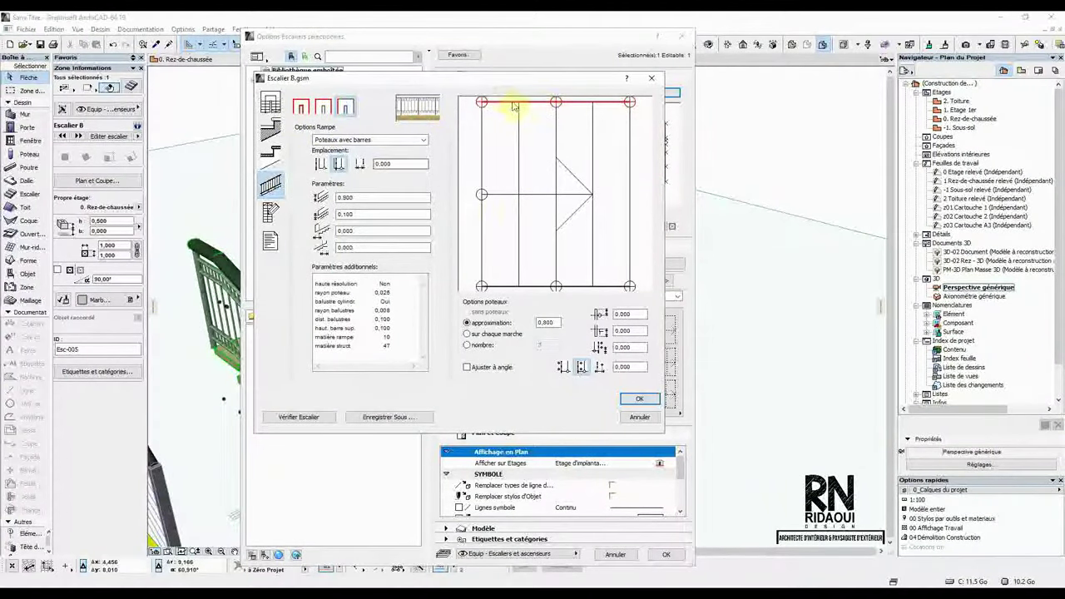
left_click(557, 287)
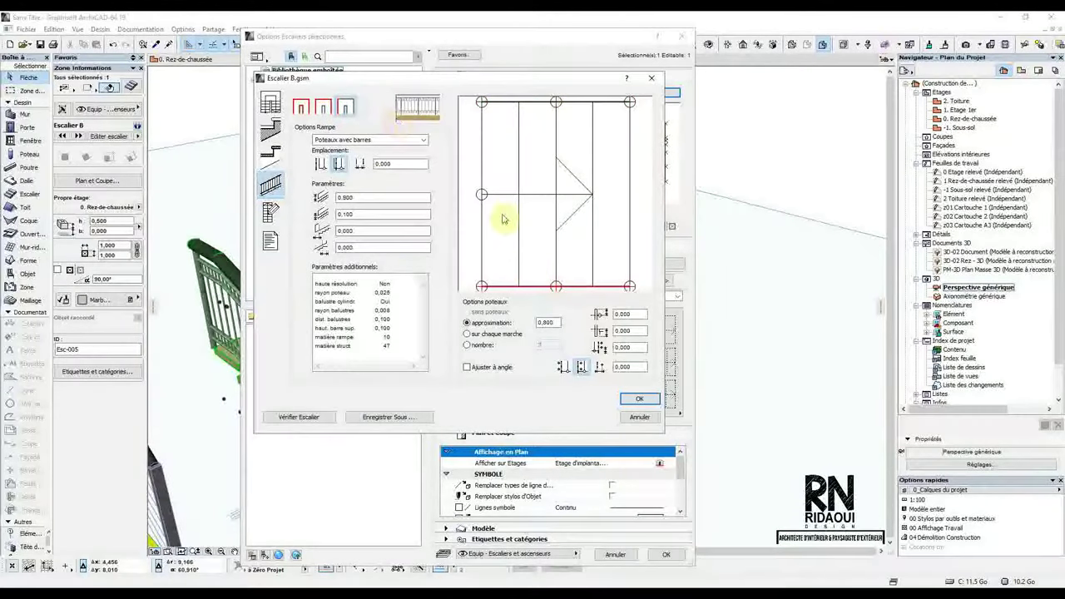
left_click(530, 288)
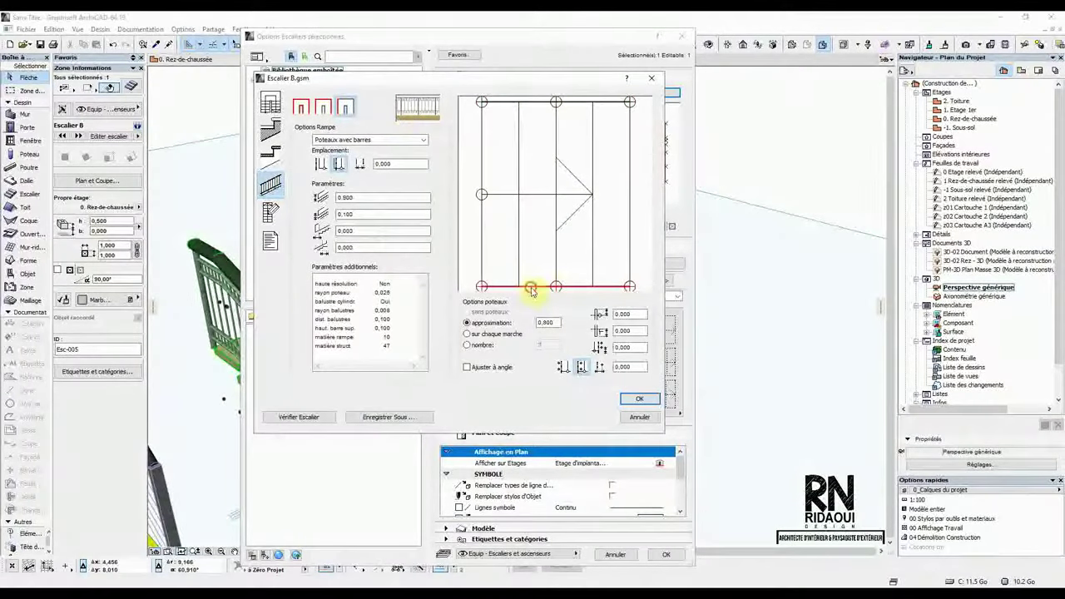
left_click(567, 101)
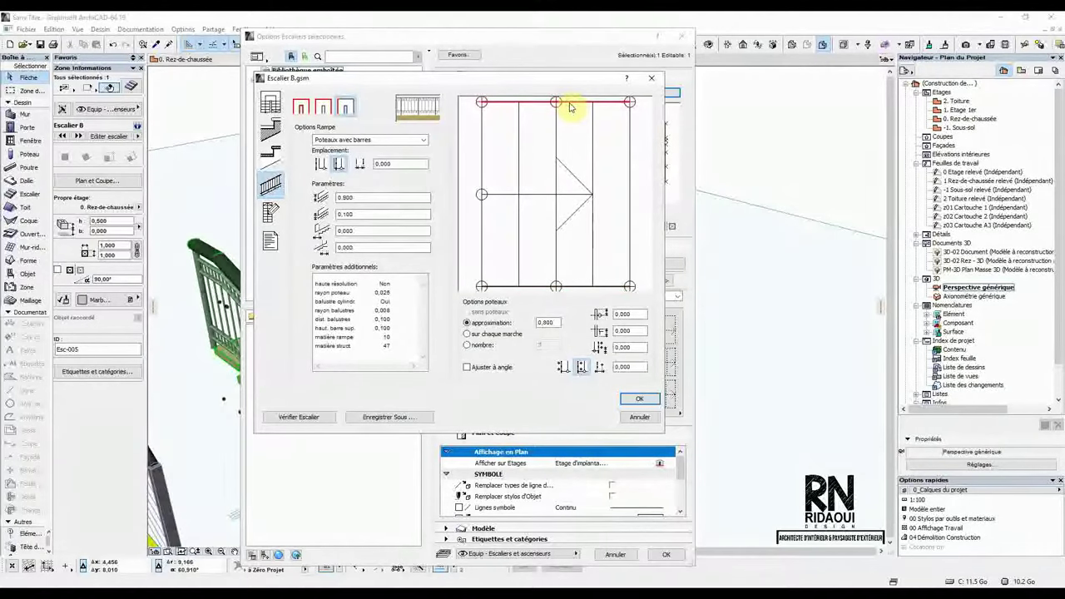
left_click(516, 104)
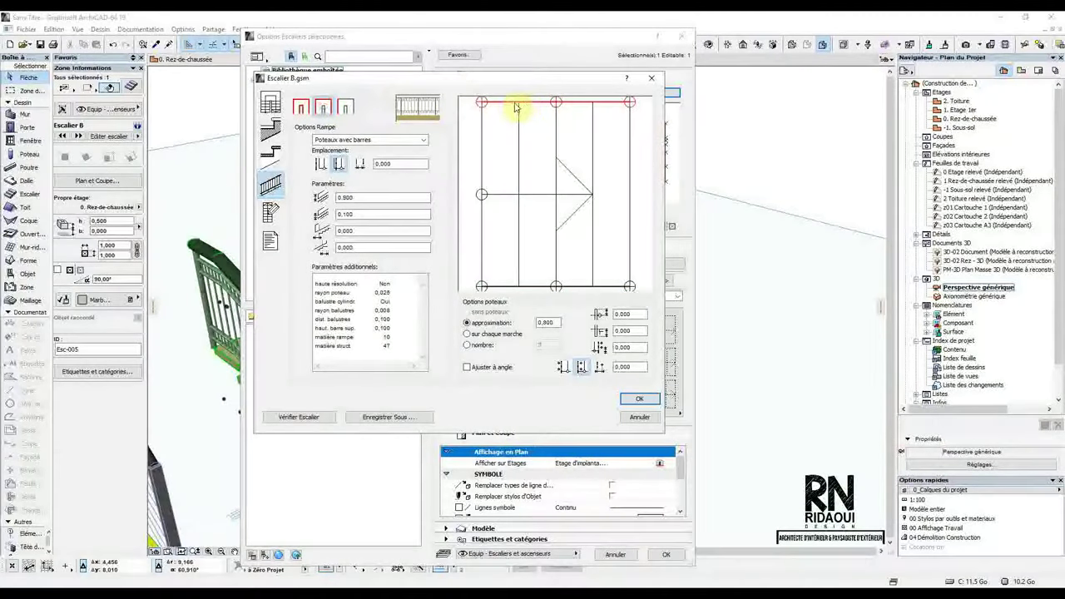
Step: Remove only the railing along the upper edge of the stair preview by setting its type to Sans rampe
left_click(300, 106)
left_click(322, 163)
left_click(346, 107)
left_click(542, 103)
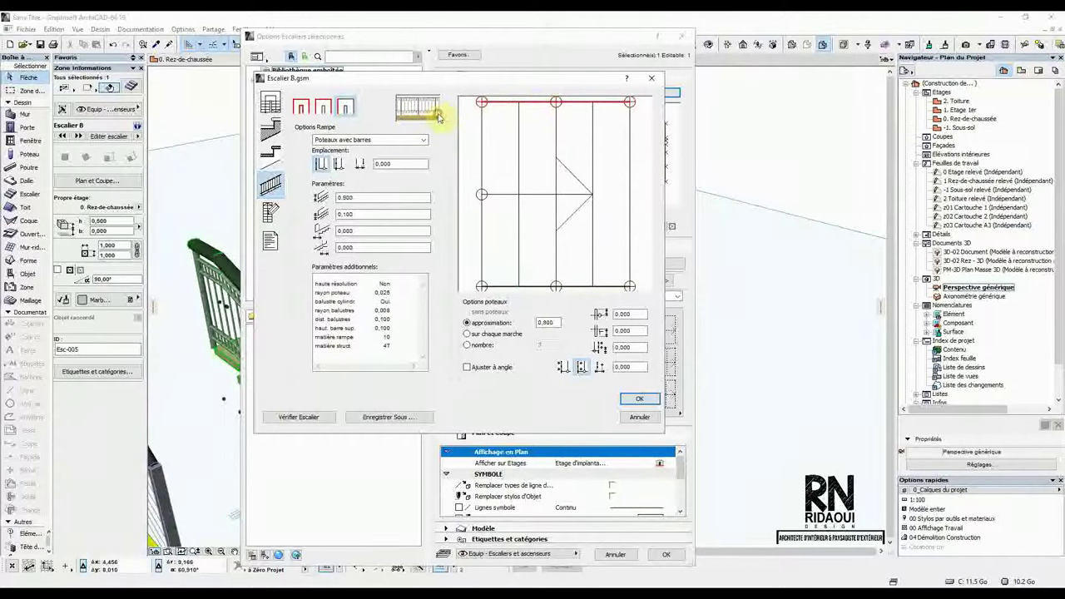
left_click(424, 140)
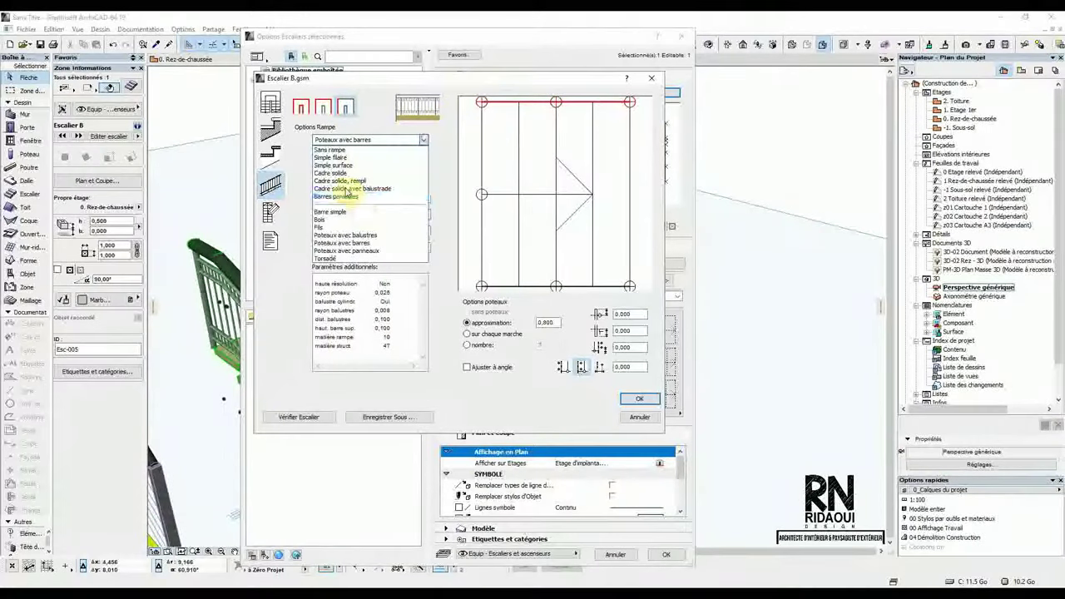
left_click(345, 158)
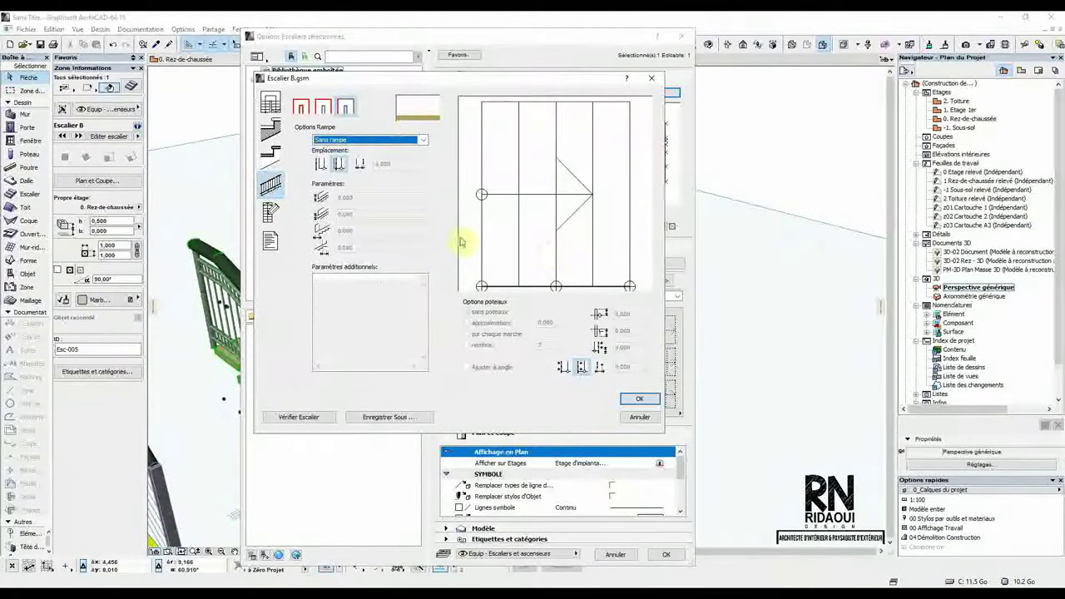
left_click(529, 288)
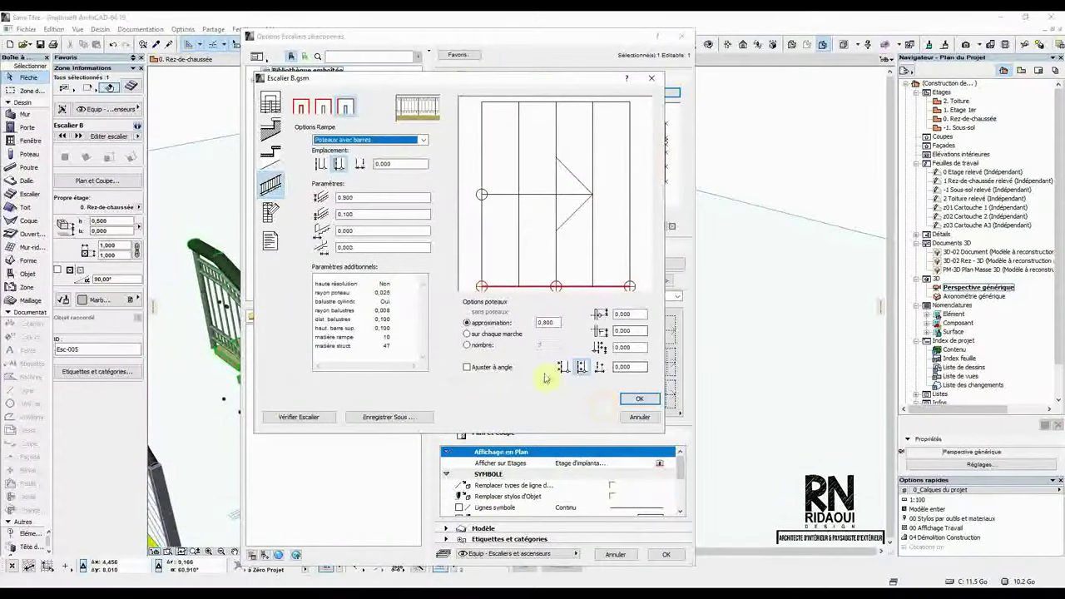
Step: Review the tread and structure settings, verify the stair, and apply the changes to the selected stair
left_click(268, 152)
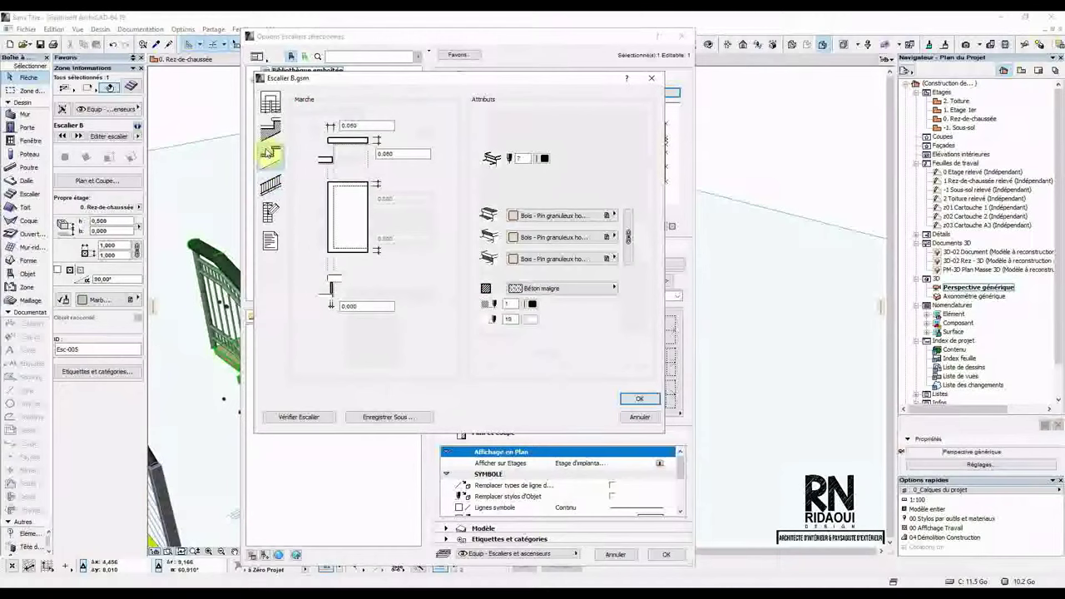
left_click(270, 129)
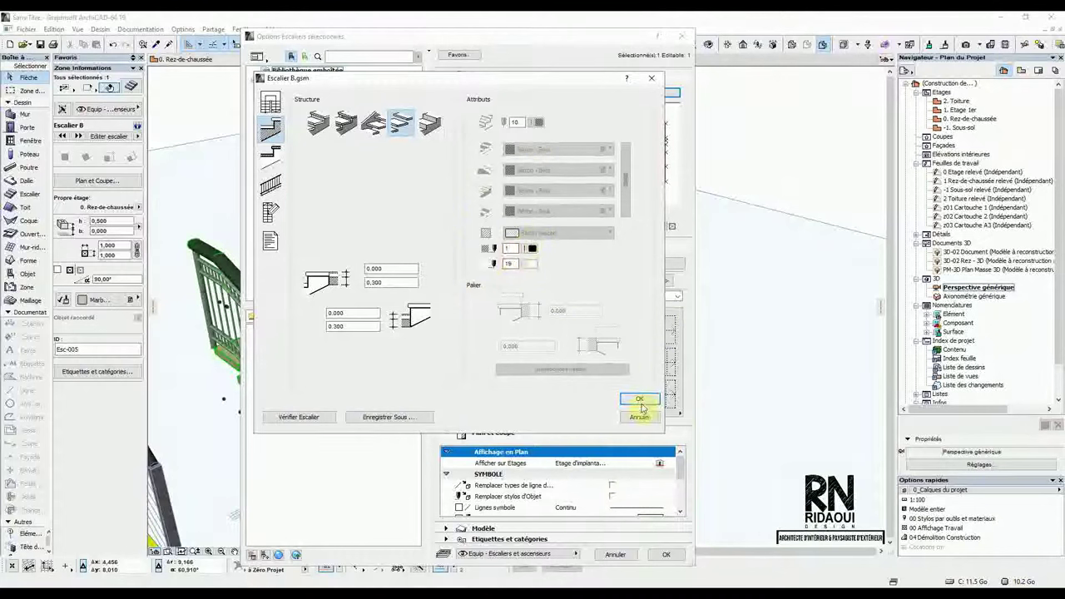
left_click(323, 418)
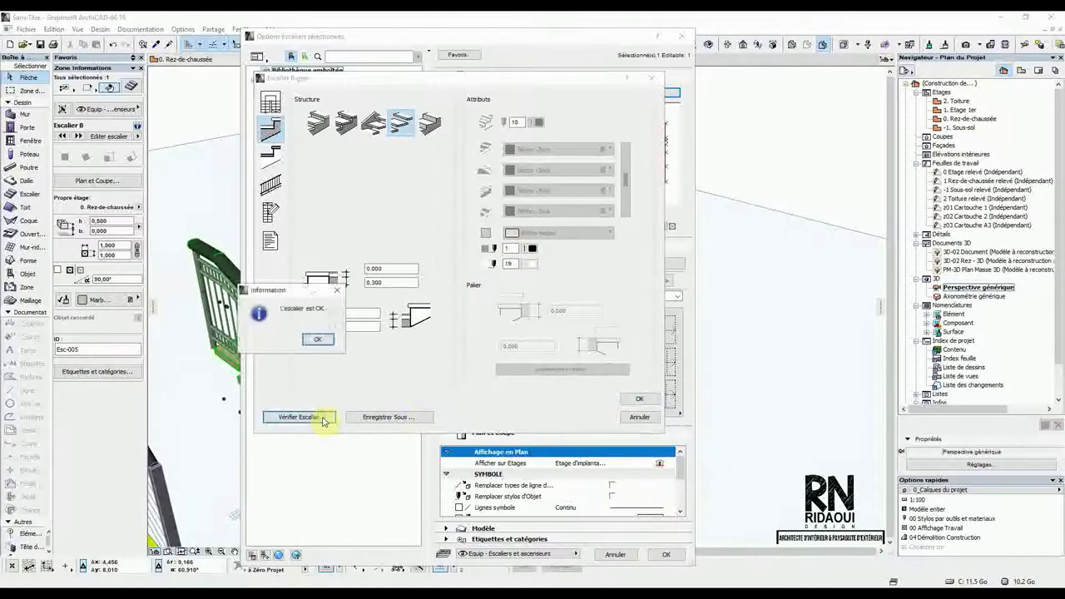
left_click(318, 339)
left_click(639, 400)
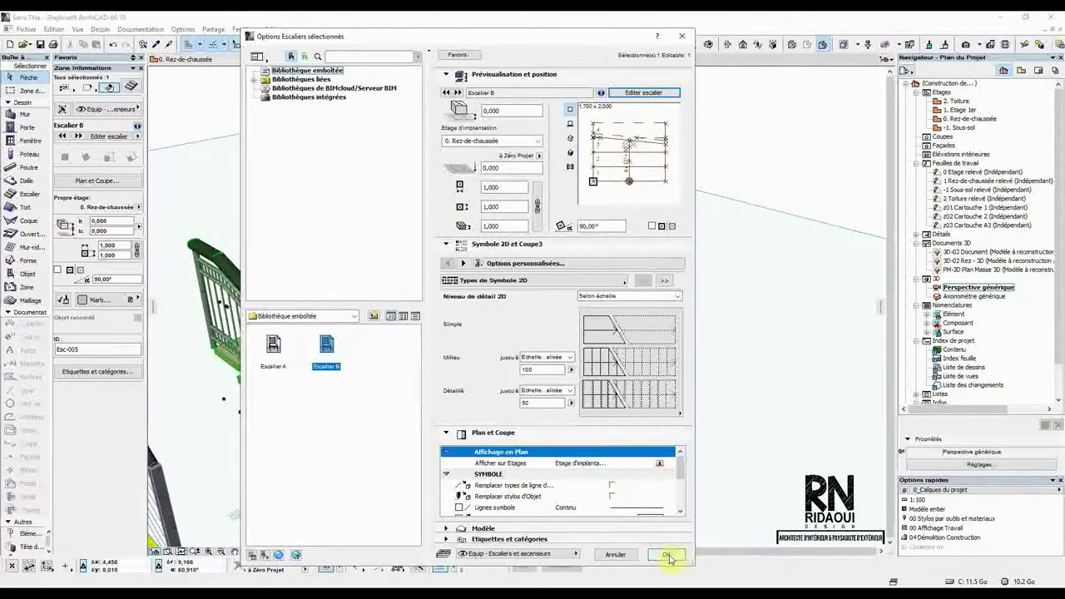
left_click(668, 555)
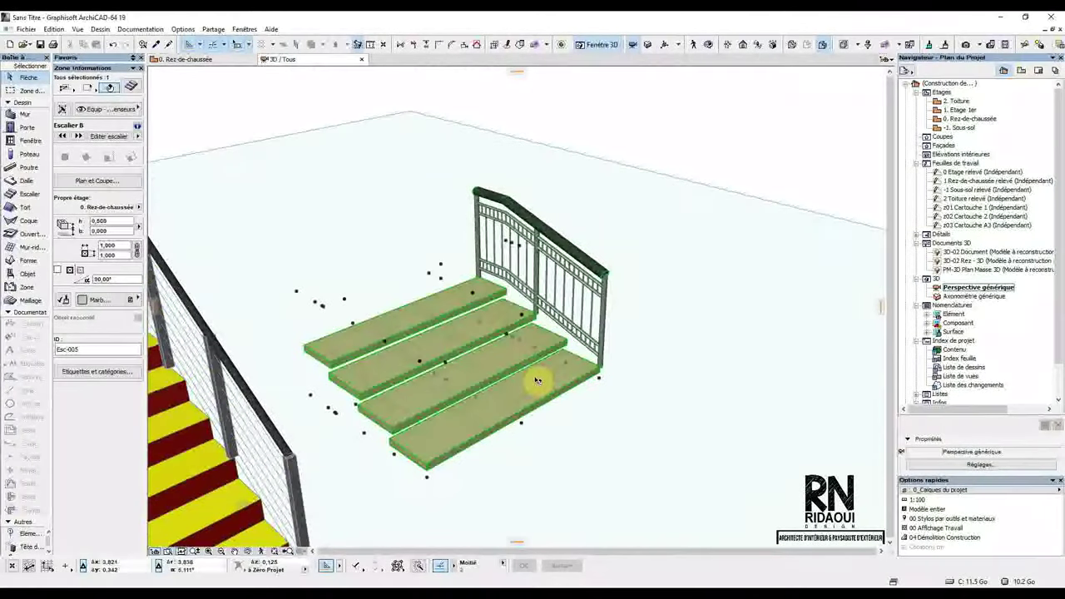
Step: Draw a wall about 2 m long, referenced to Face extérieure, along the four-step stair's open side in plan and inspect it in 3D
left_click(200, 61)
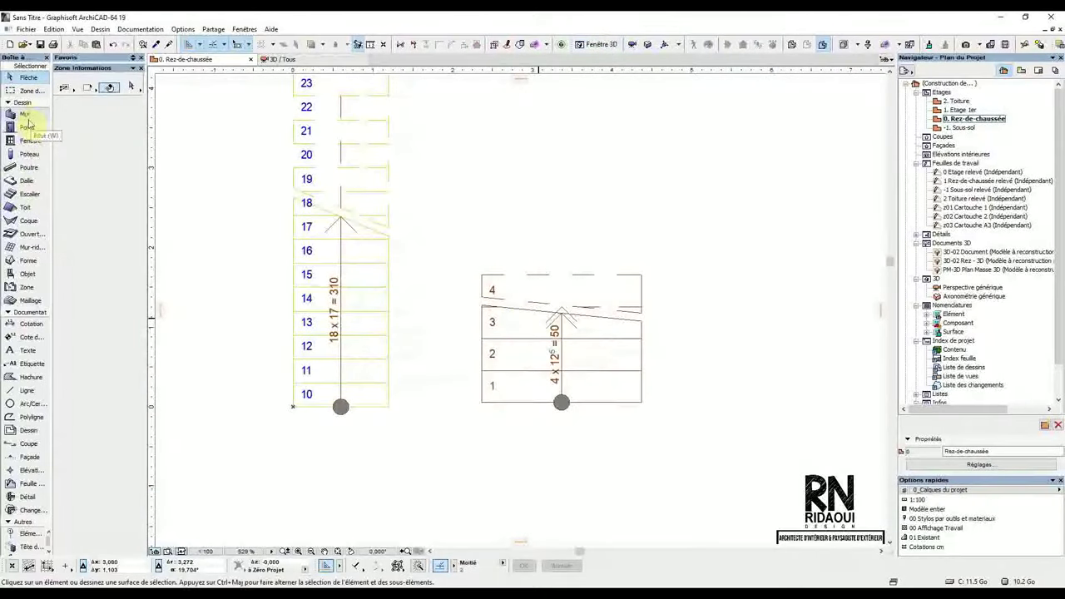
left_click(25, 114)
left_click(484, 403)
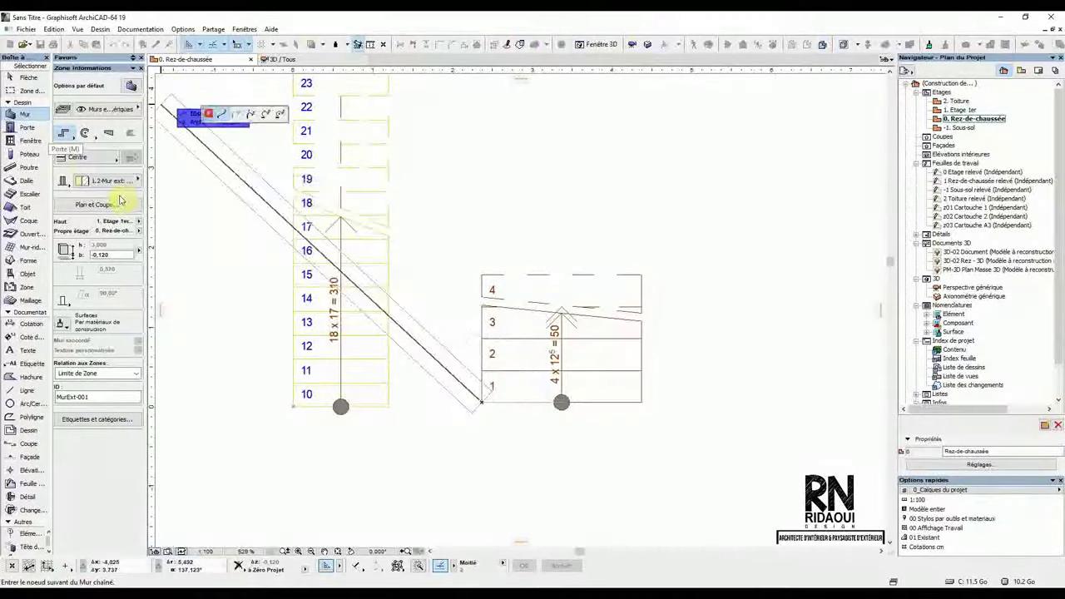
left_click(100, 156)
left_click(156, 157)
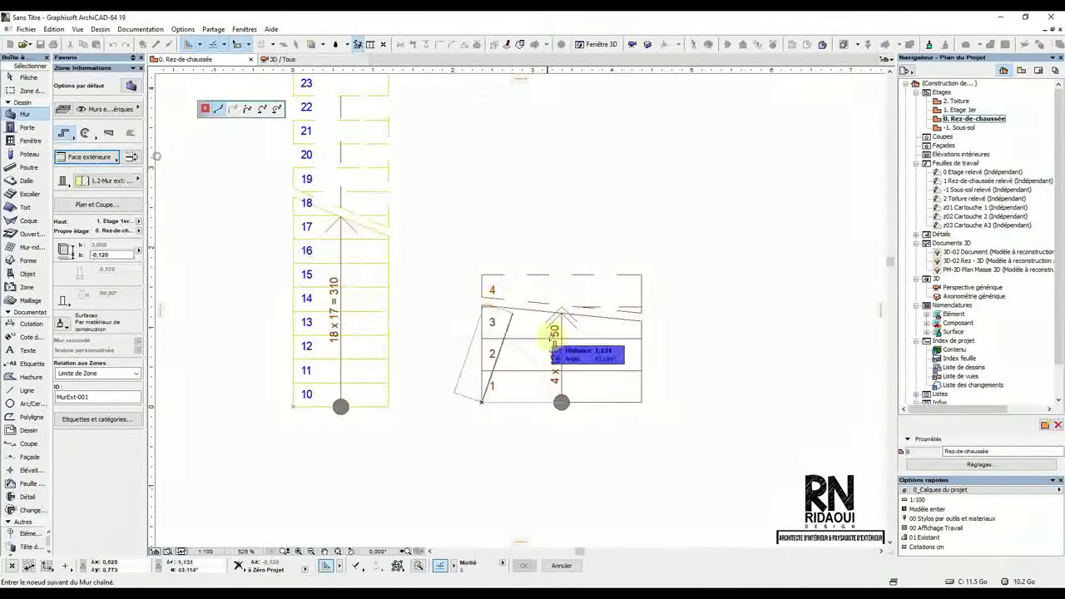
left_click(483, 238)
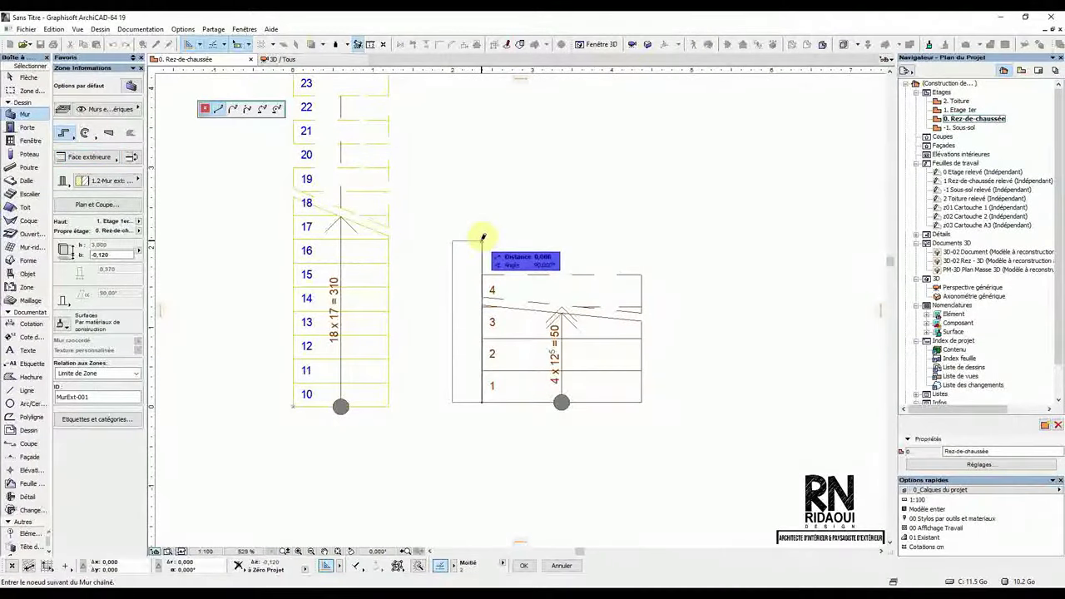
left_click(483, 238)
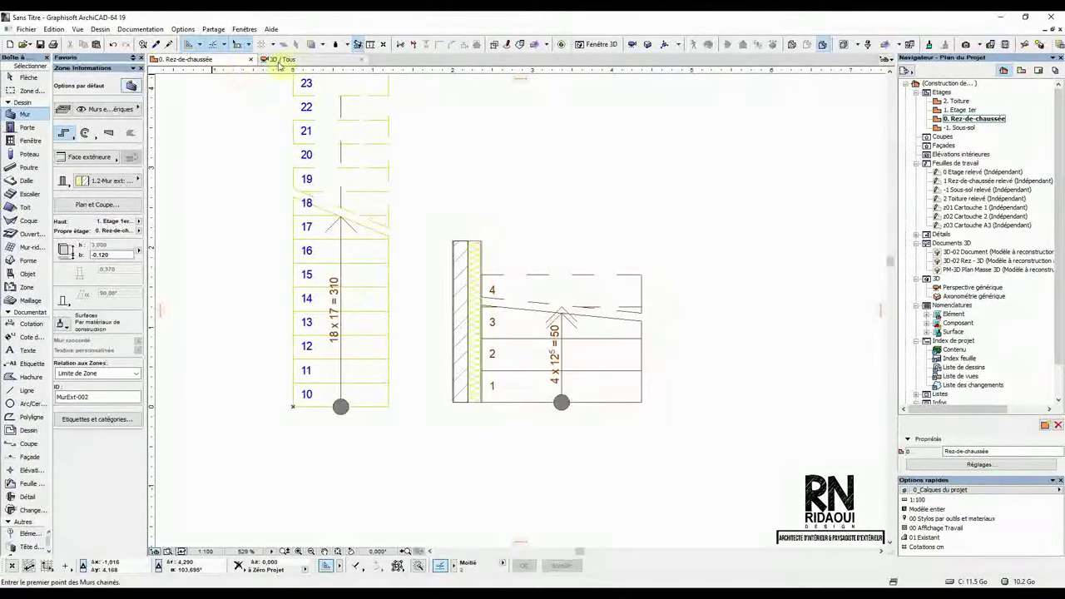
left_click(282, 59)
left_click(506, 328)
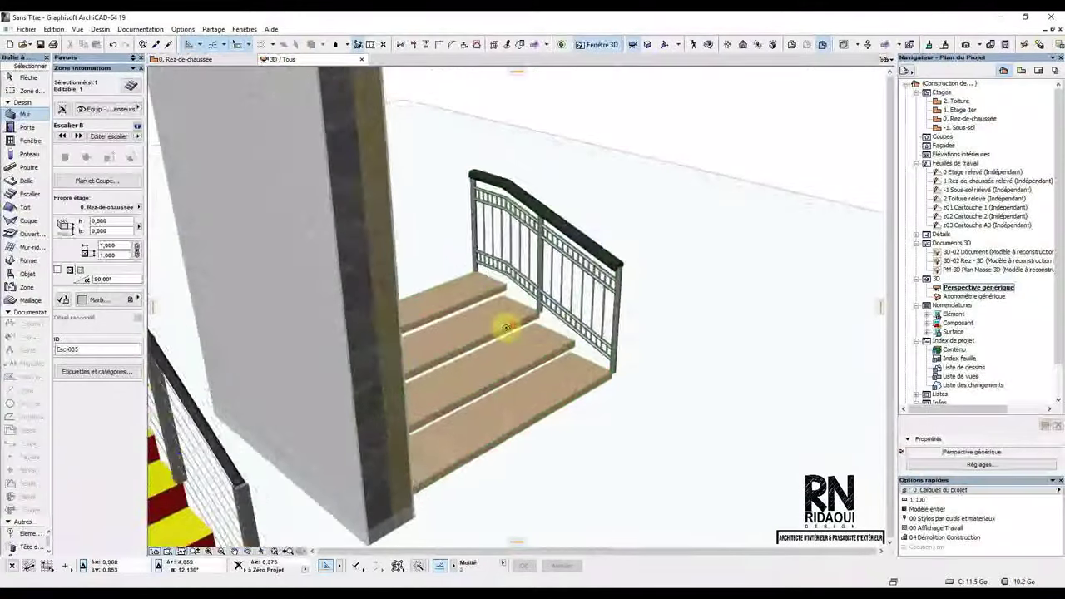
middle_click_drag(505, 328, 571, 341, "shift")
middle_click_drag(412, 360, 441, 341, "shift")
left_click(552, 338)
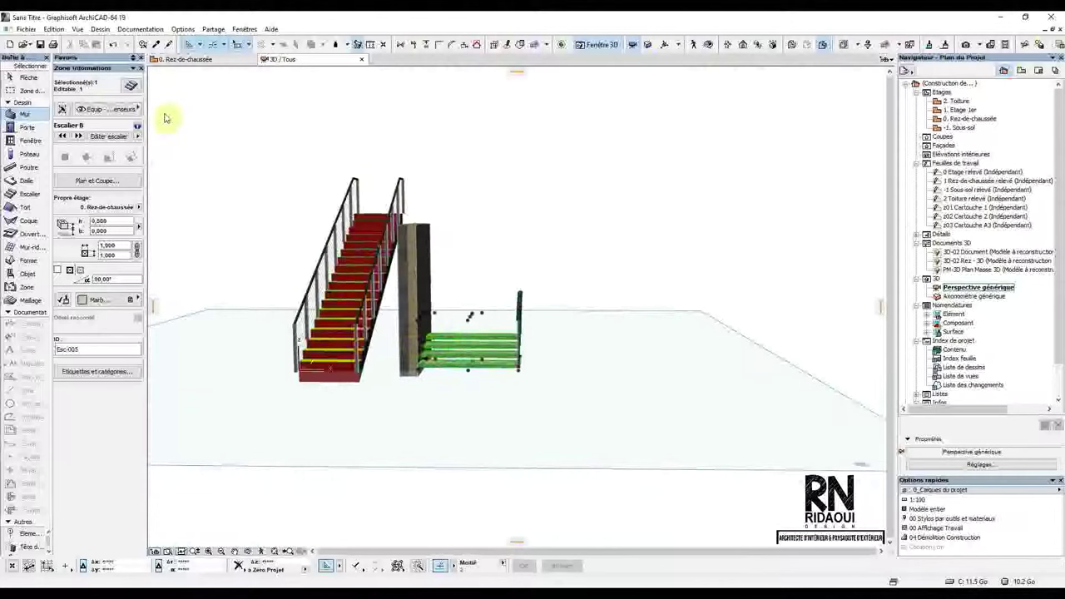
Step: Create a new stair from the ground-floor plan using the L-shaped type with two straight flights and a corner landing
left_click(218, 62)
scroll(516, 231, "down", 3)
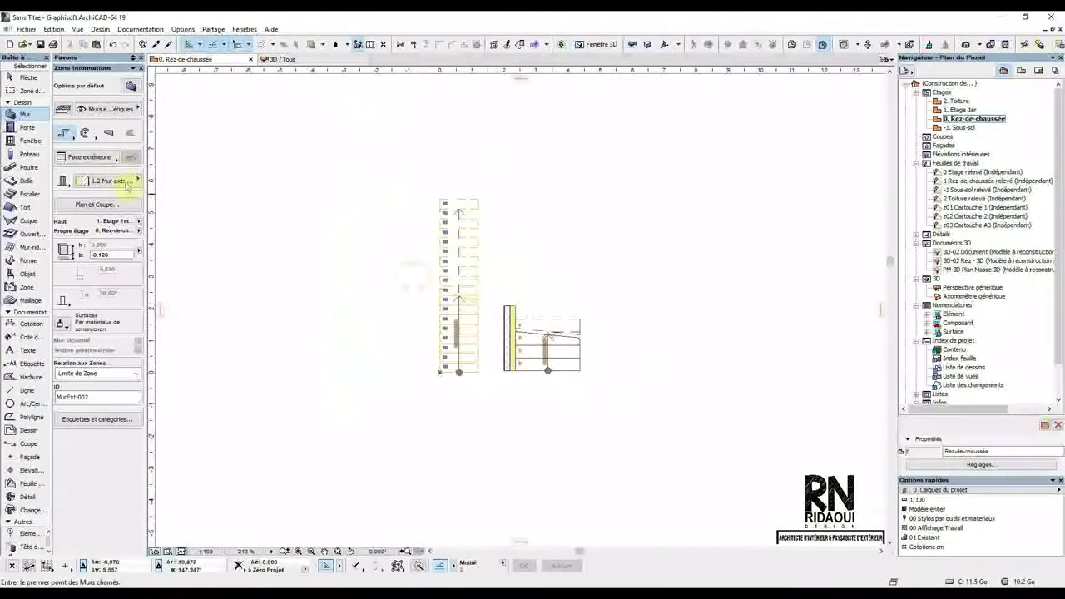
left_click(30, 195)
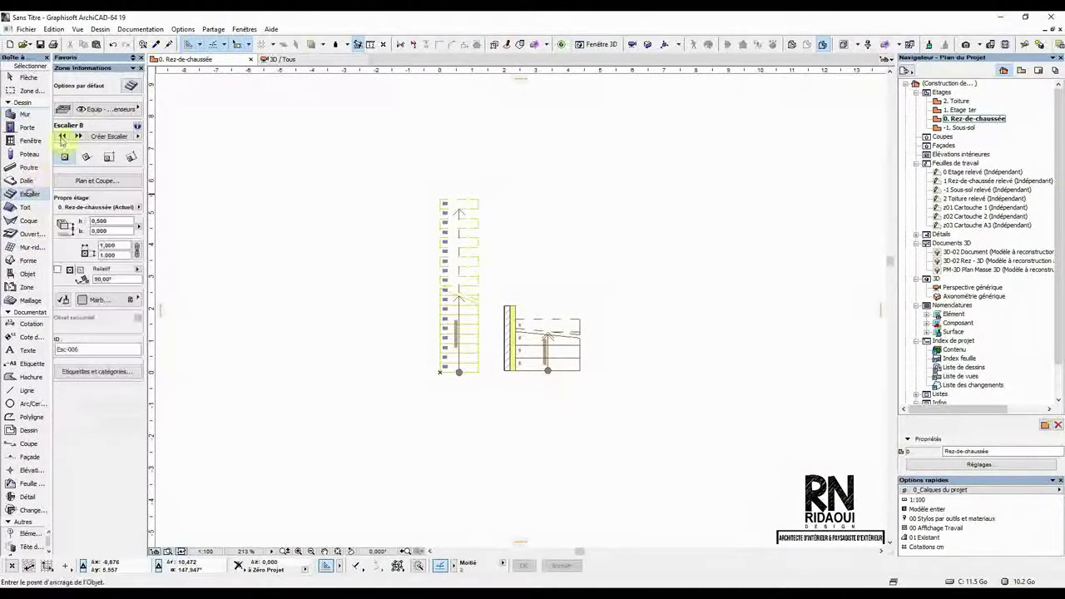
left_click(131, 86)
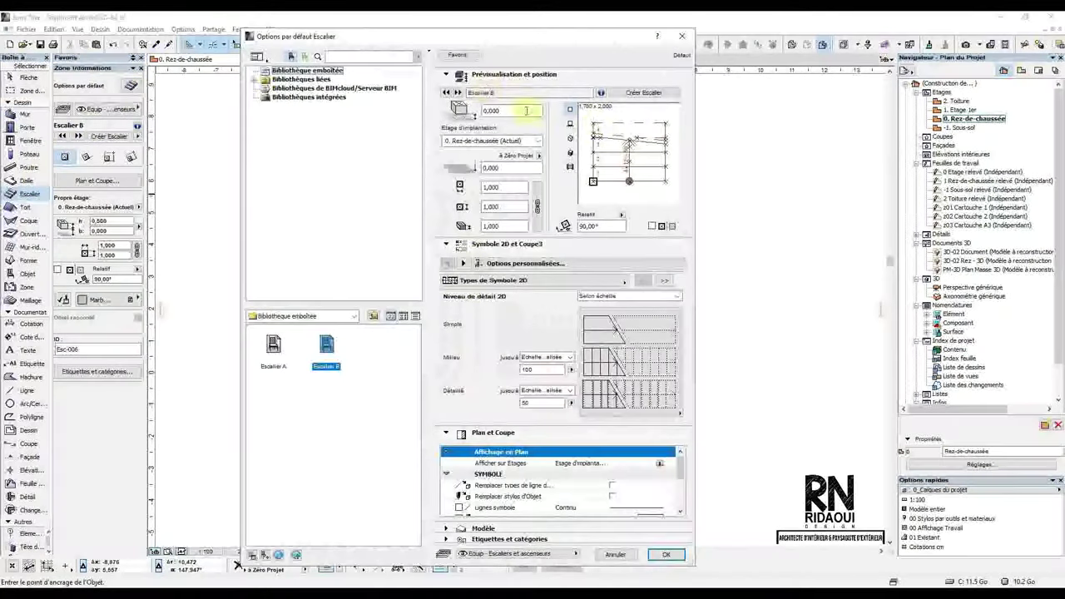
left_click(637, 95)
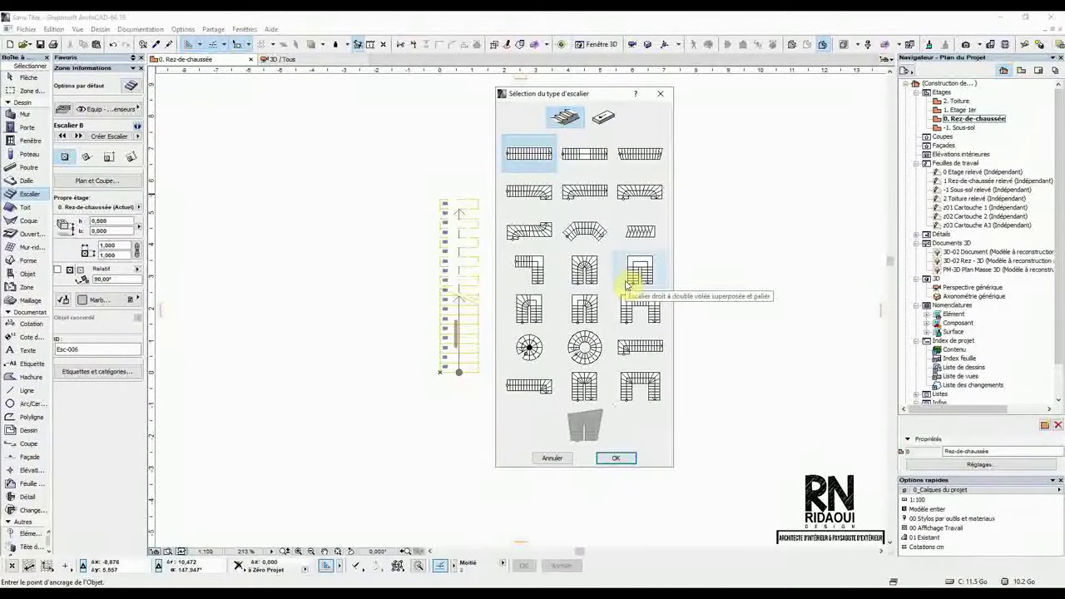
left_click(540, 267)
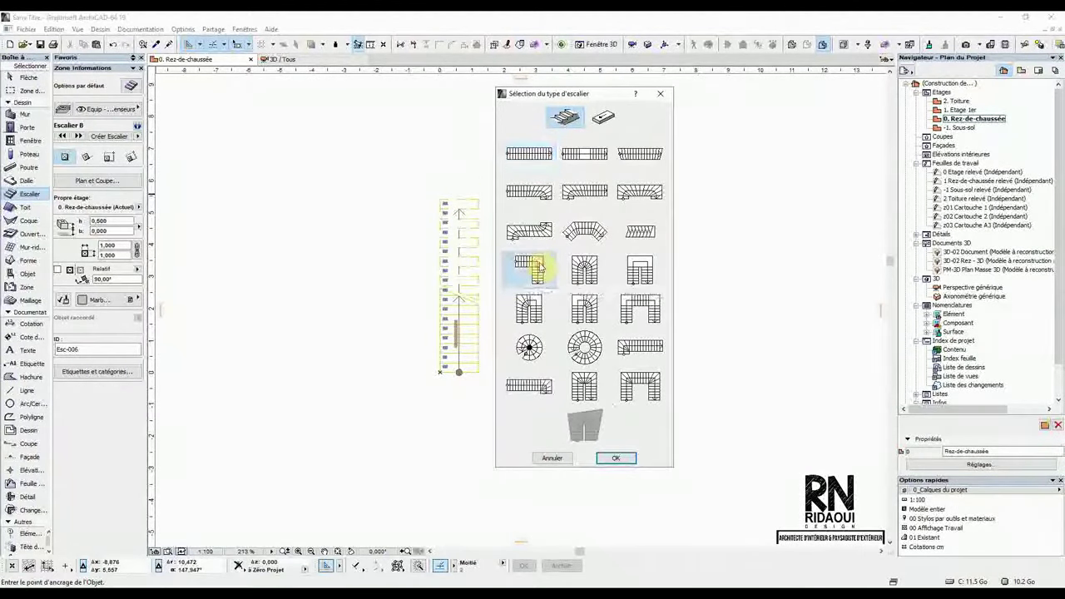
left_click(615, 463)
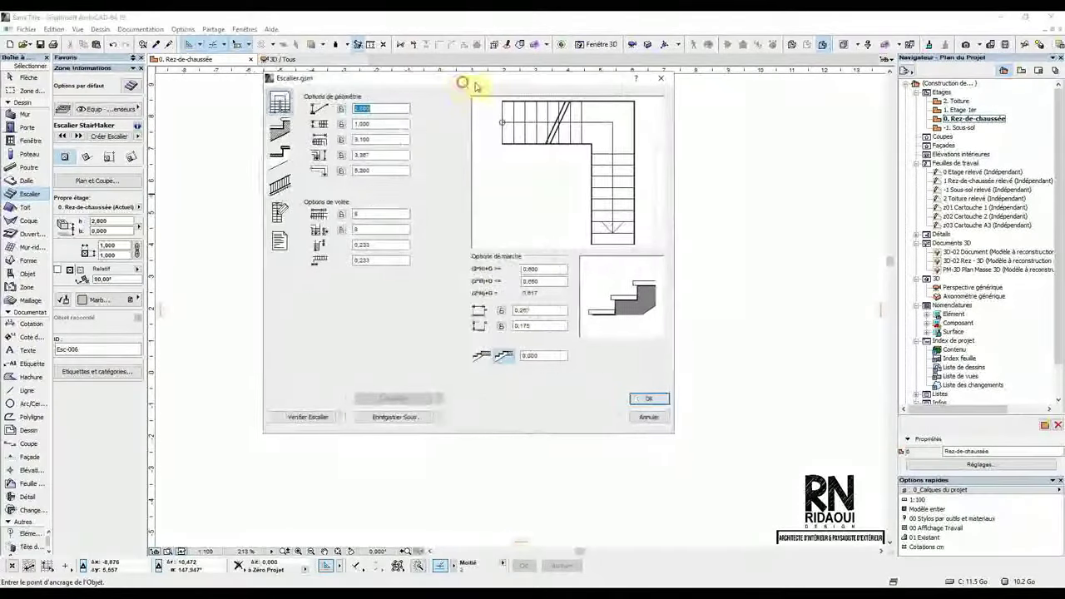
Step: Set the L-shaped stair's tread depth to 0.32 and its riser height to 0.16
double_click(572, 318)
type("0")
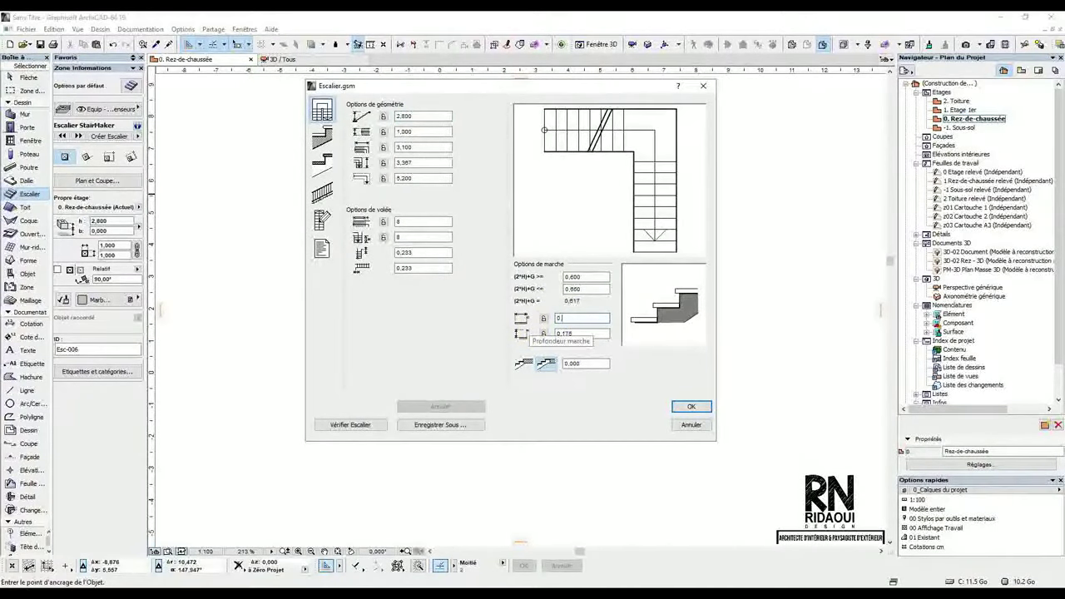
type(",33")
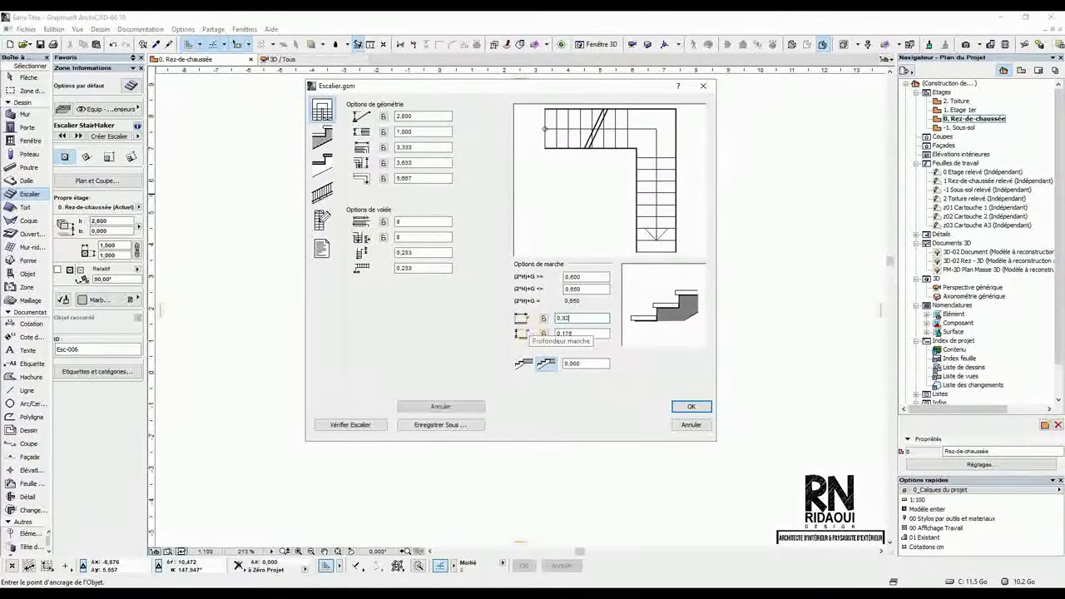
double_click(574, 333)
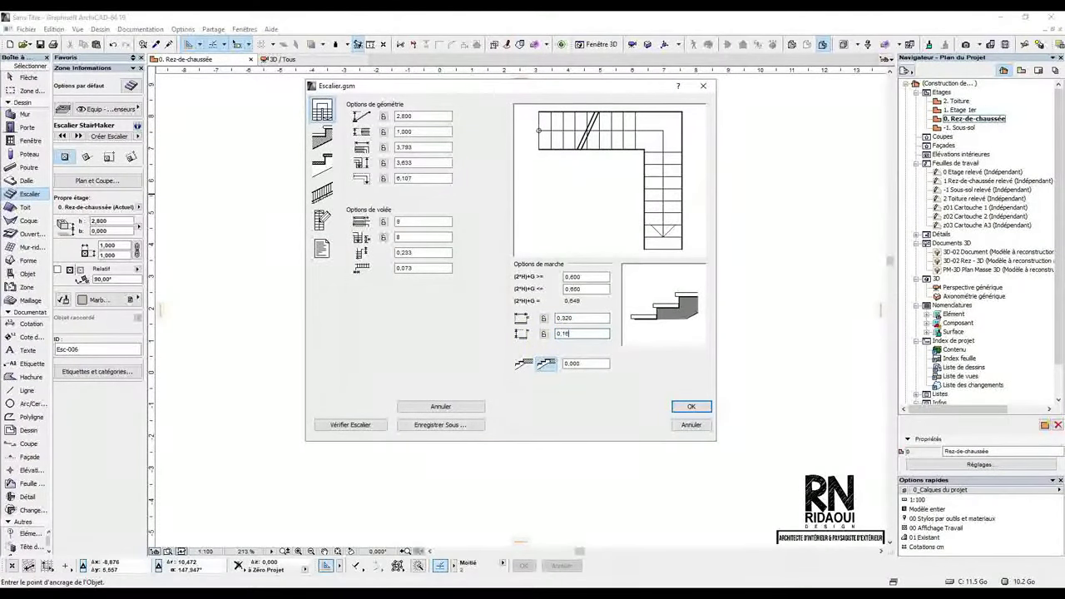
left_click(485, 319)
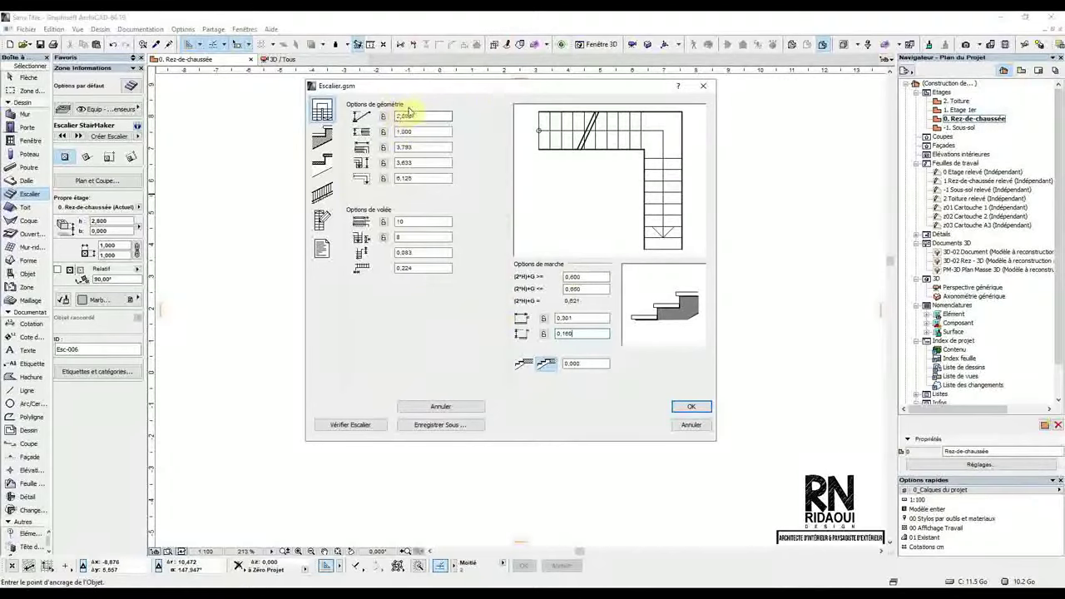
left_click(574, 333)
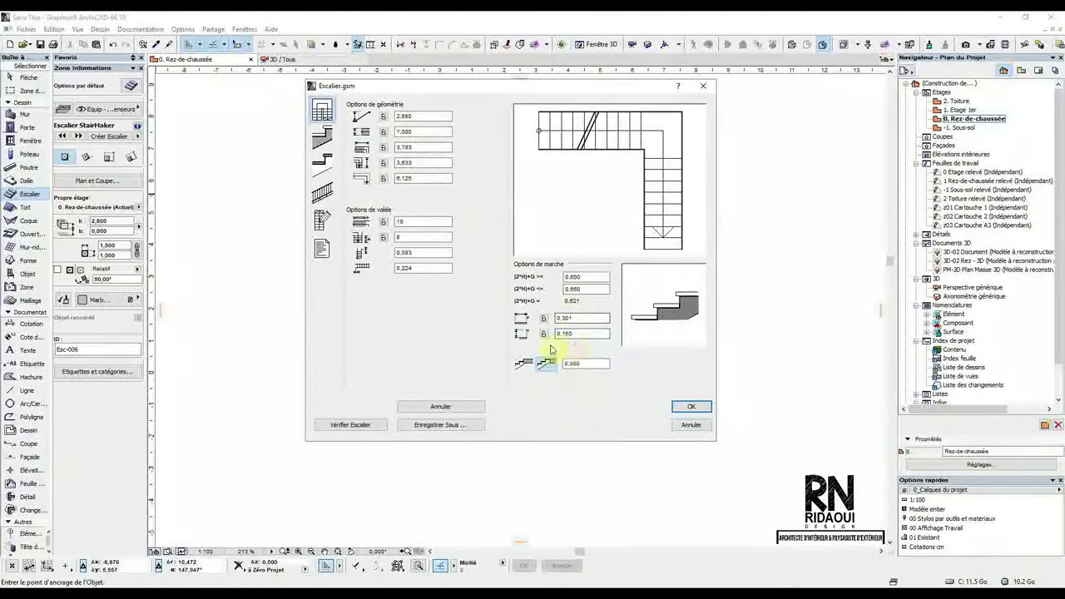
Step: Set the L-shaped stair's total rise height to 3.20 and lock that value
double_click(403, 116)
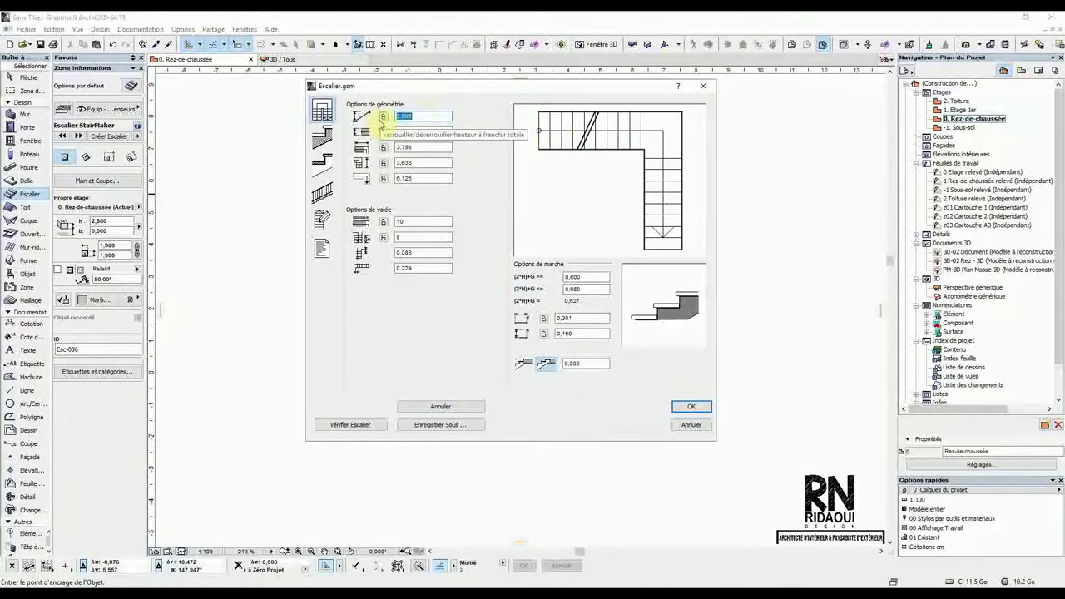
type(",20")
key("Return")
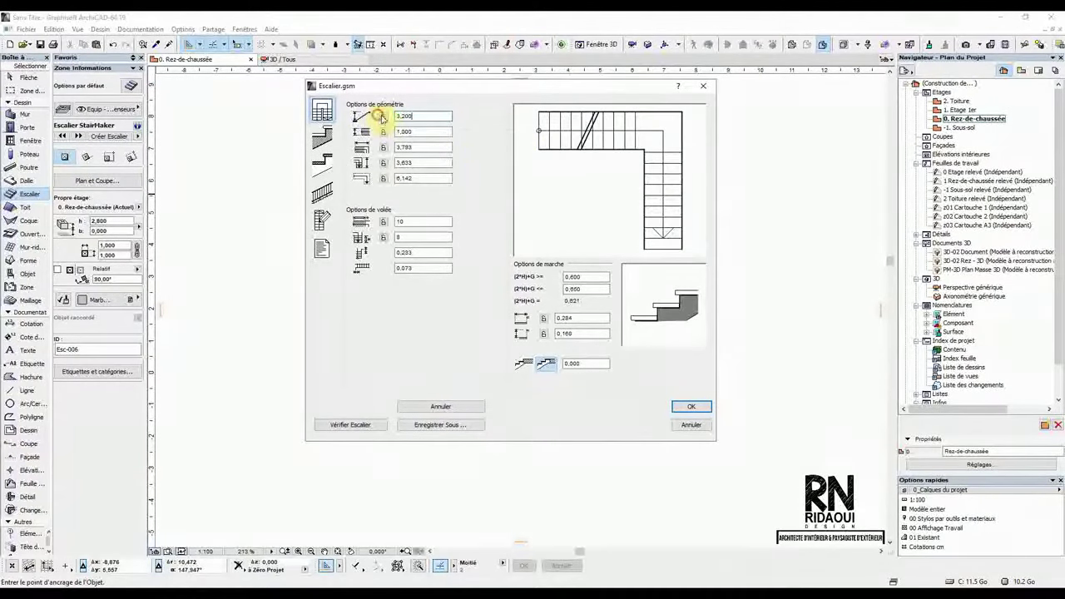
left_click(383, 116)
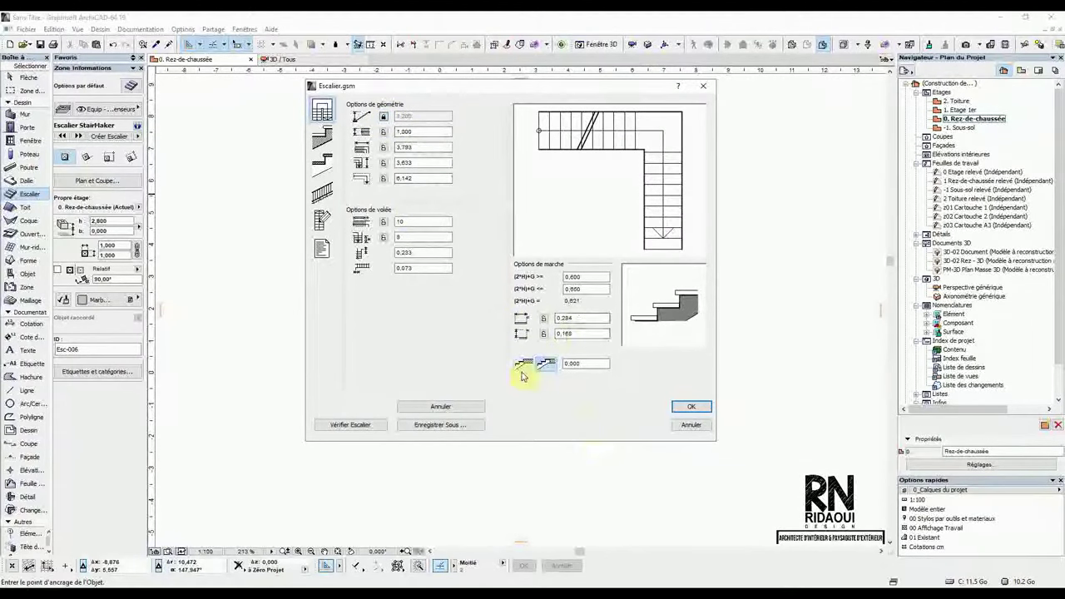
Step: Lock the stair's riser height and tread depth, and set the flight width to 1.20
left_click(546, 335)
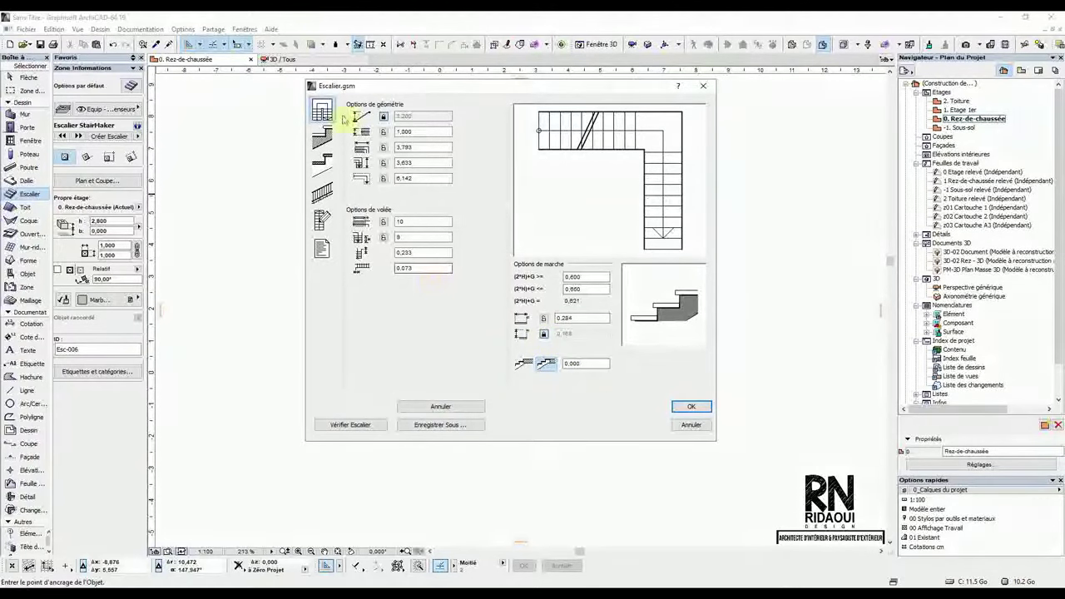
left_click(546, 319)
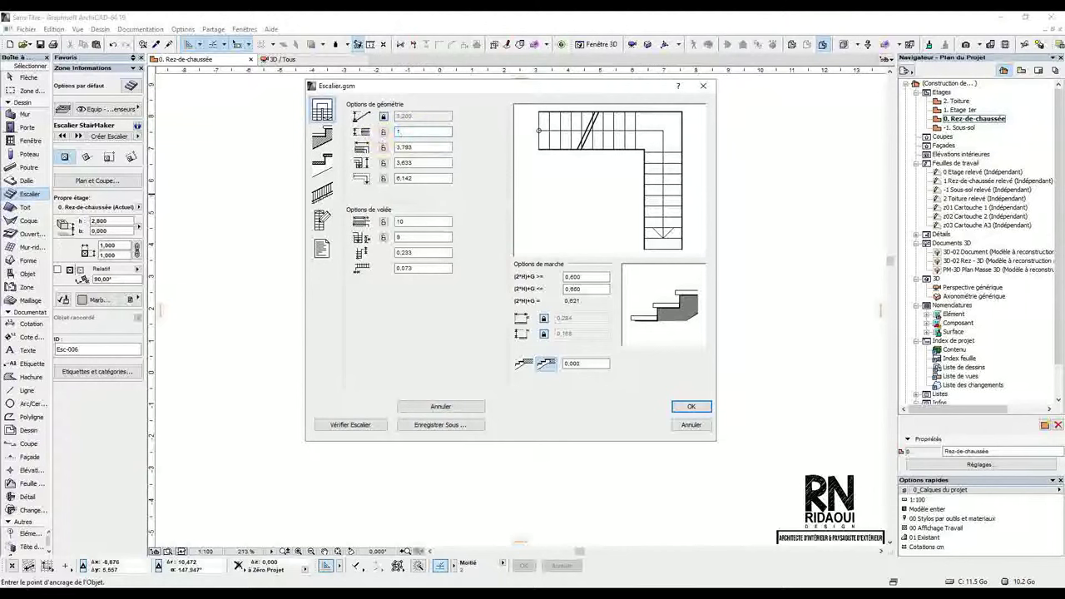
type("00")
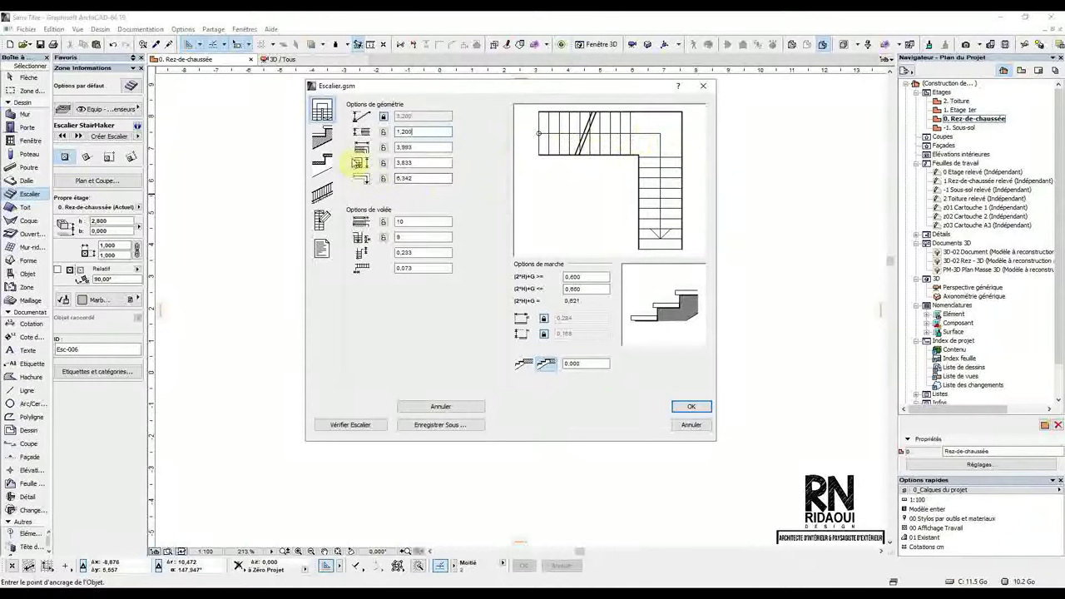
left_click(427, 131)
Step: Choose the structure type with treads carried between two side stringers for the L-shaped stair and review its tread settings
left_click(323, 137)
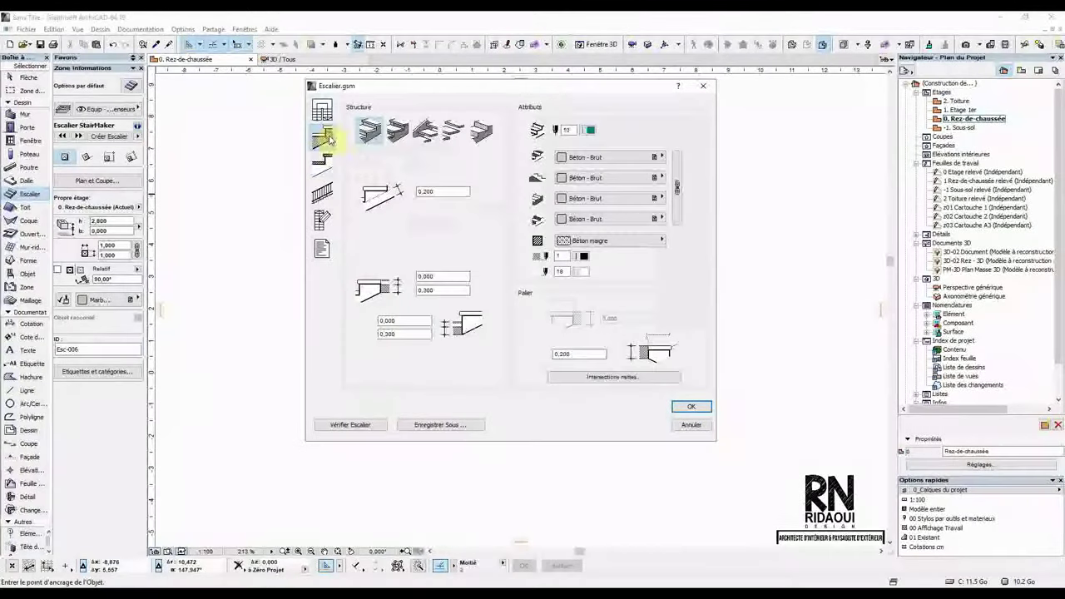
left_click(427, 139)
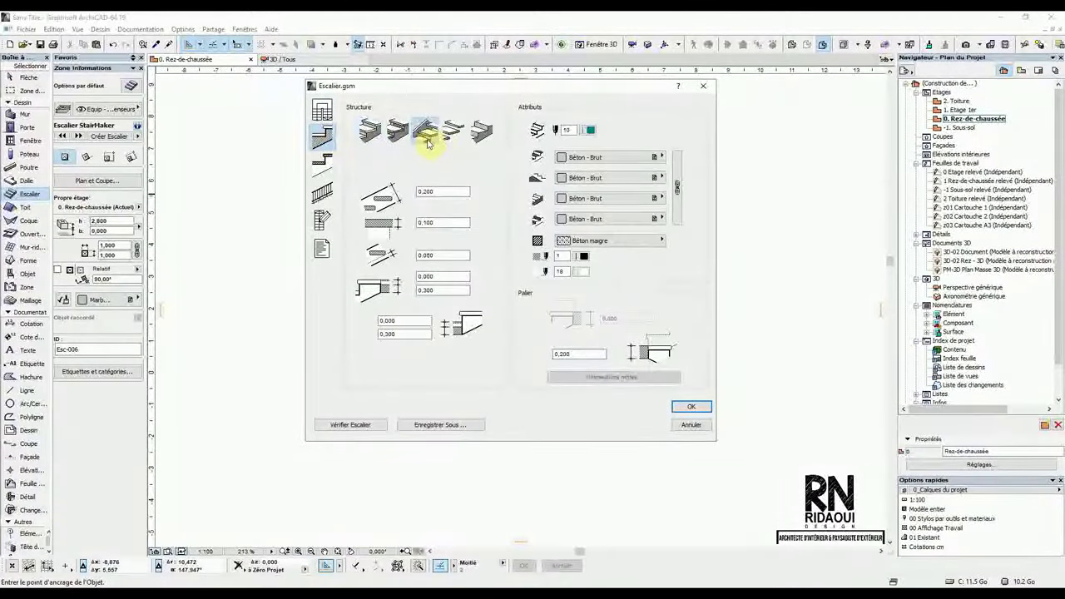
left_click(328, 172)
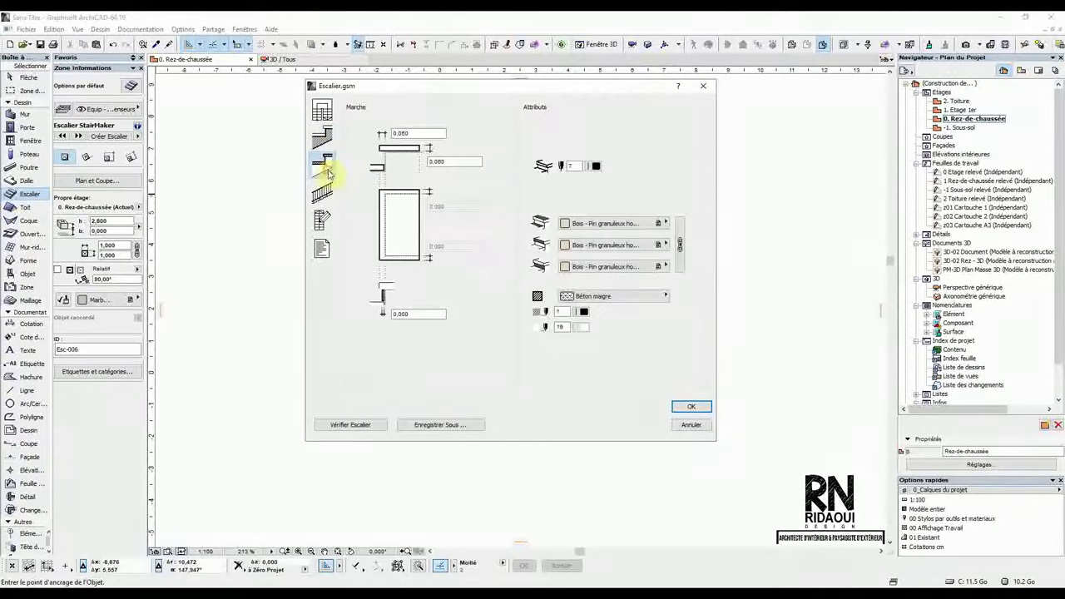
Step: Edit the railings per side, set the outer railing to Poteaux avec panneaux, and select the inner railing to check its type
left_click(323, 193)
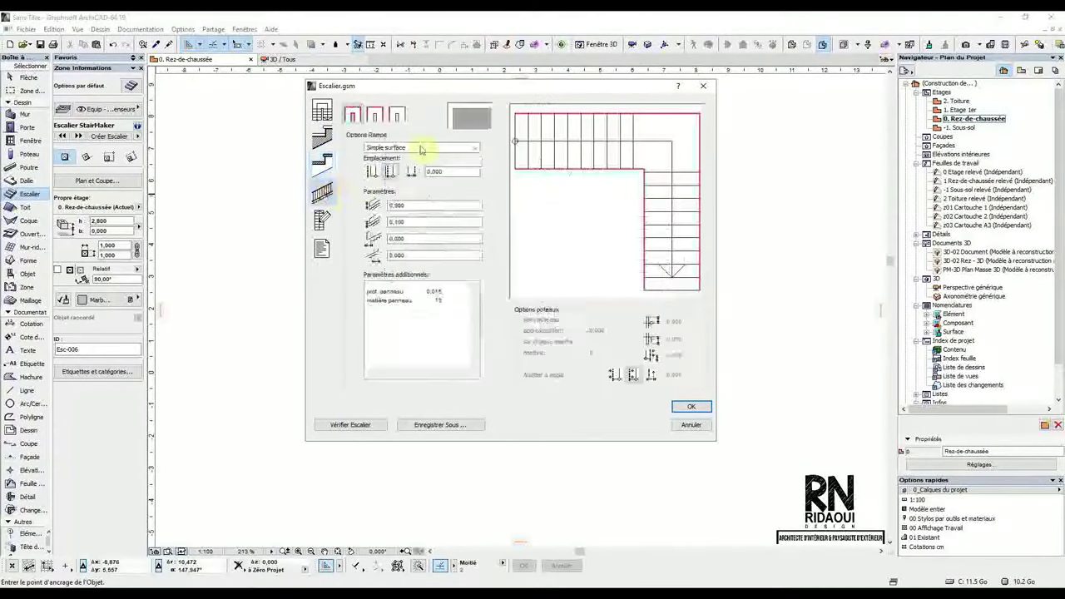
left_click(375, 118)
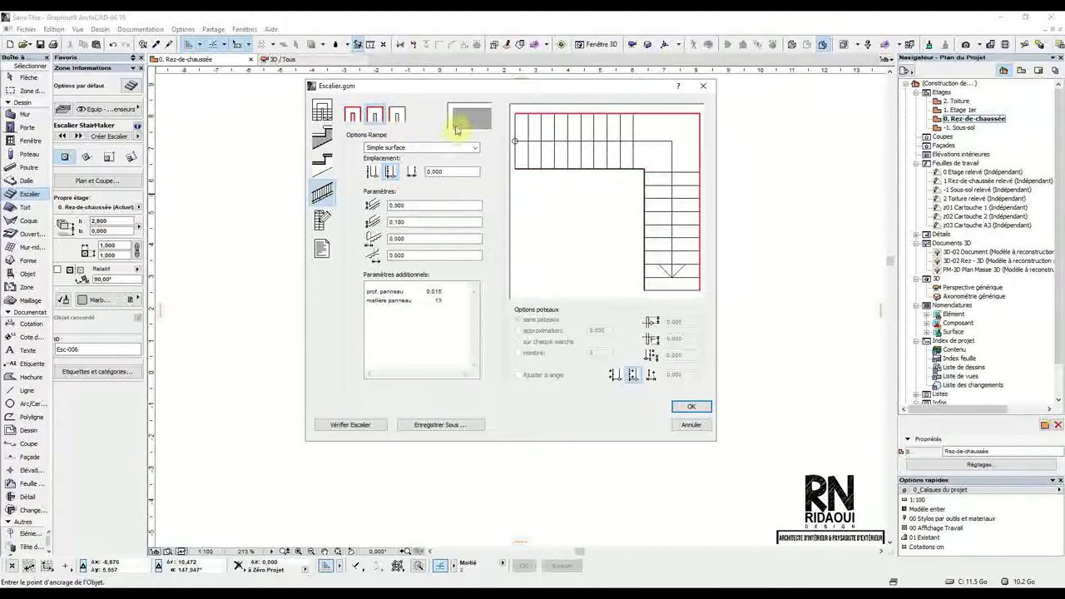
left_click(472, 150)
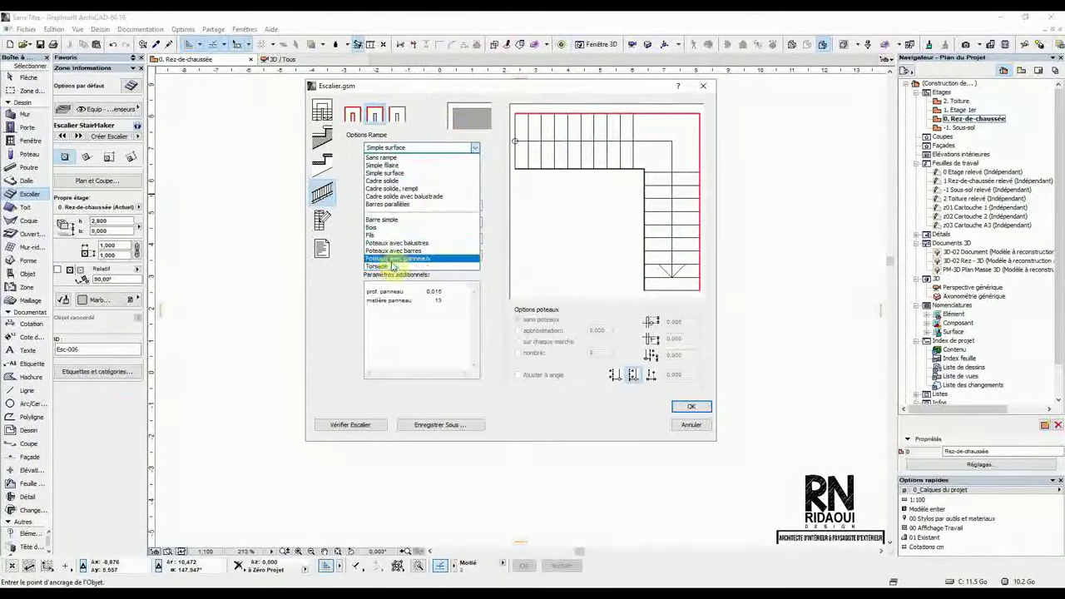
left_click(397, 263)
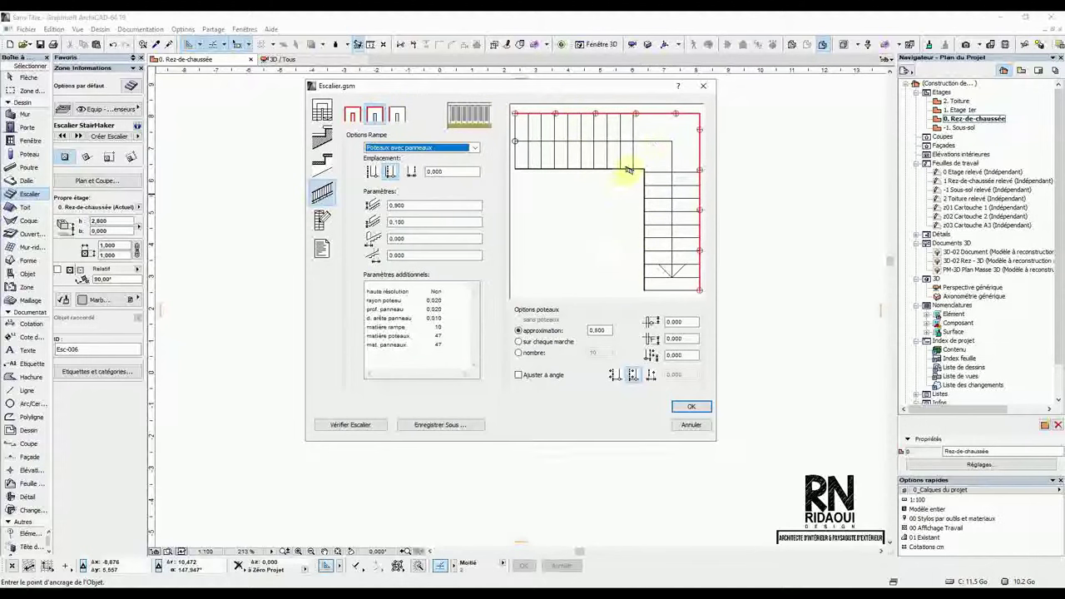
key("Down")
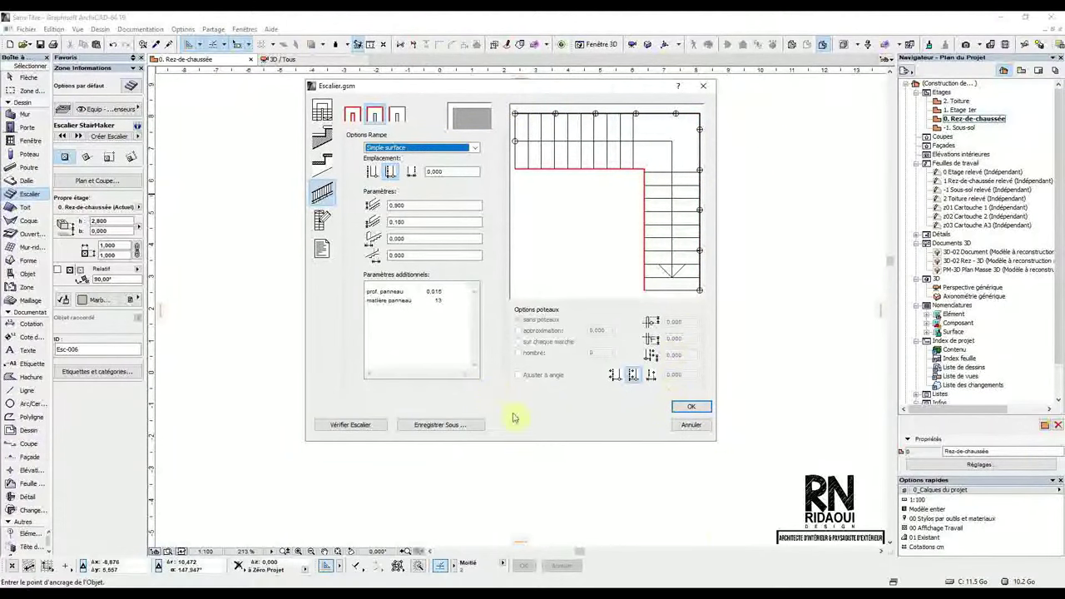
Step: Verify the L-shaped stair, save it as Escalier C in the Bibliothèque emboîtée, and confirm the stair settings
left_click(373, 429)
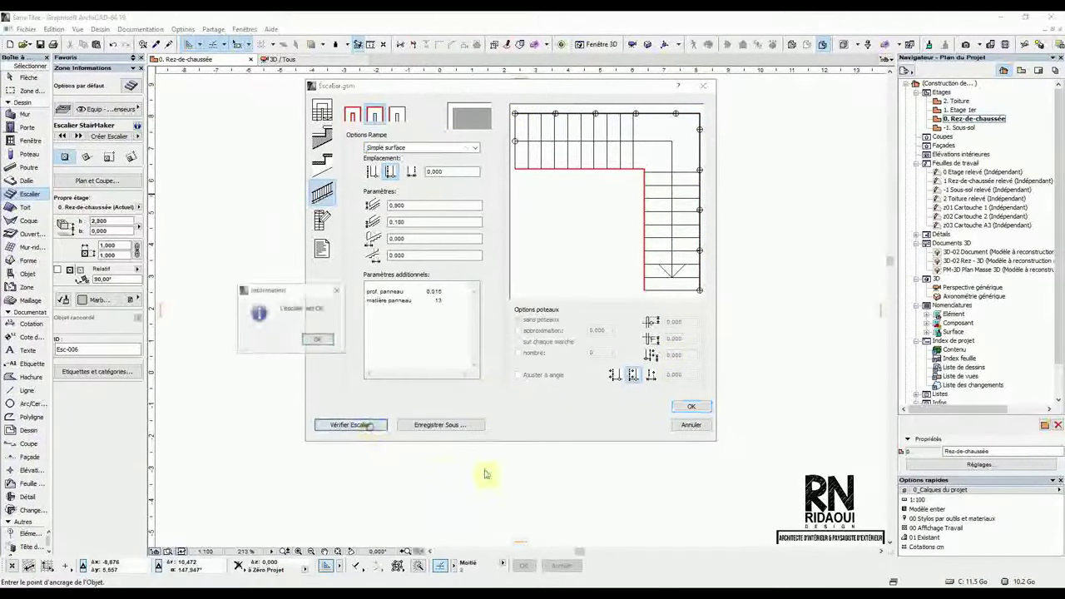
left_click(323, 339)
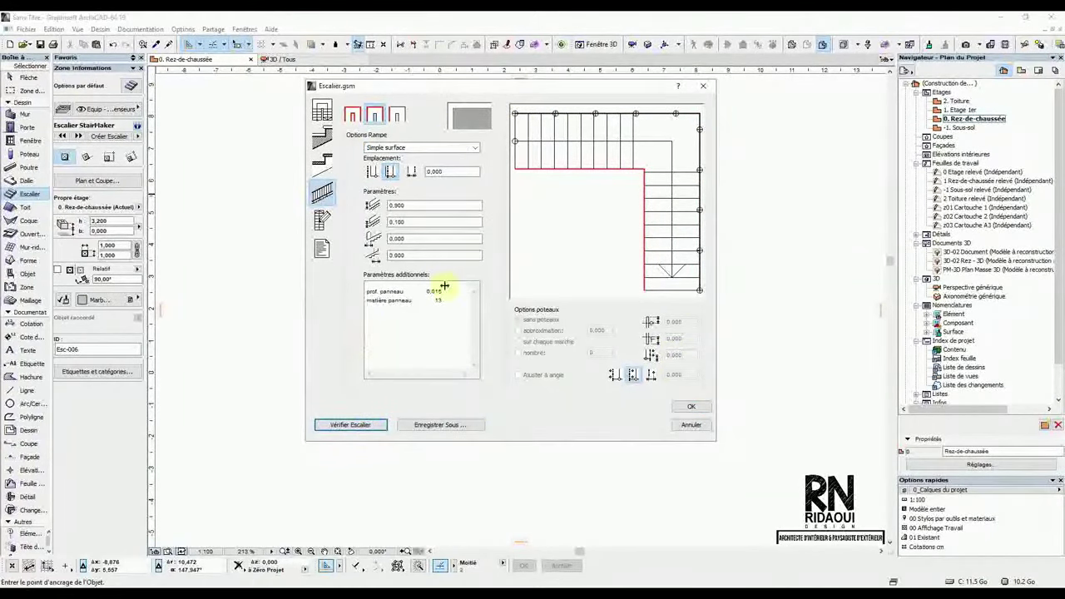
left_click(454, 426)
left_click(587, 164)
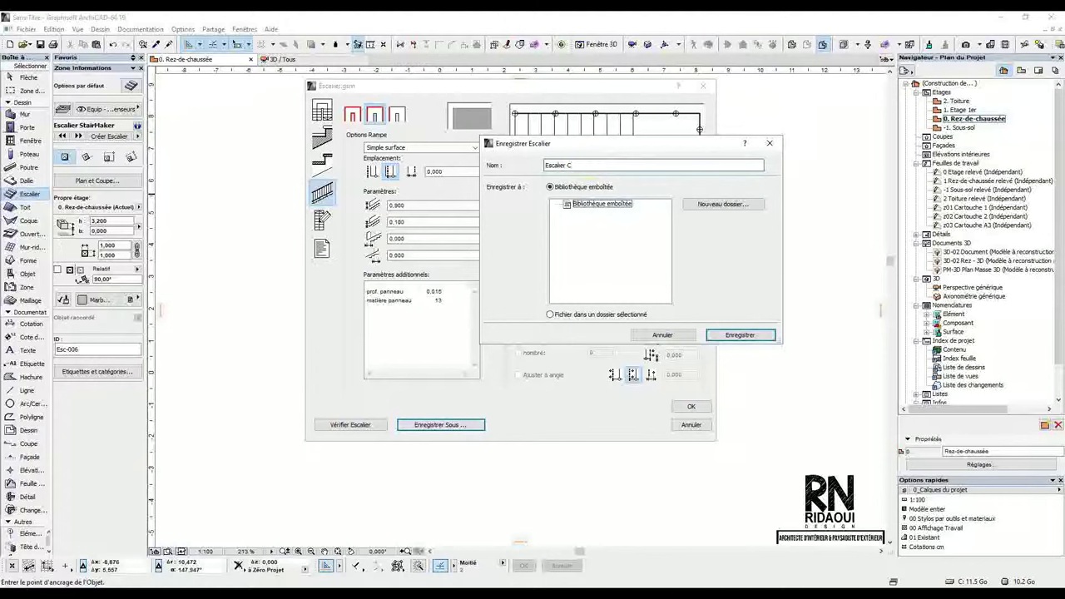
type("C")
left_click(739, 334)
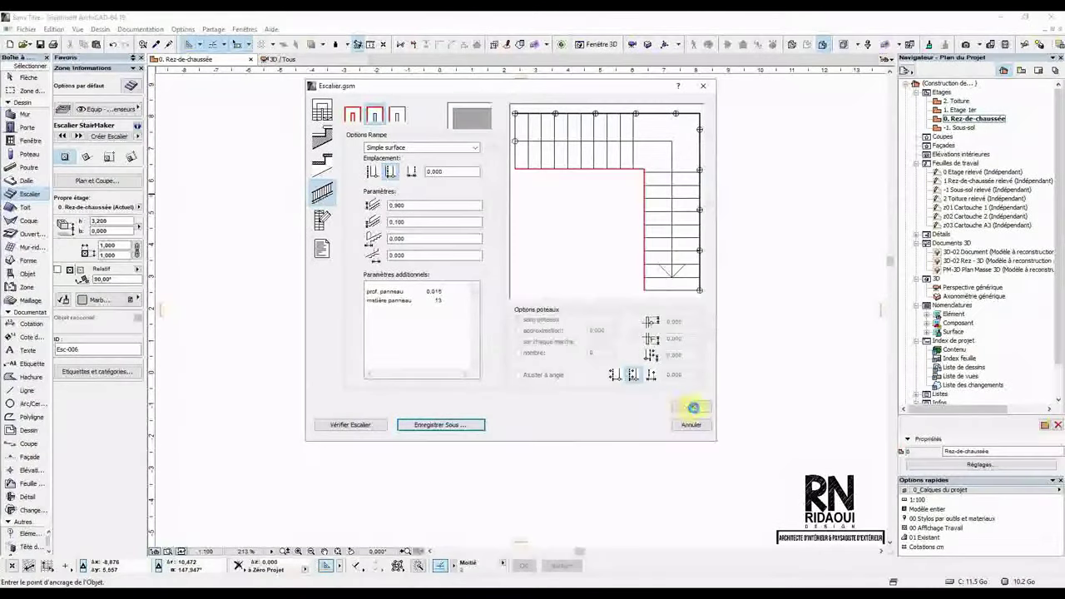
left_click(697, 409)
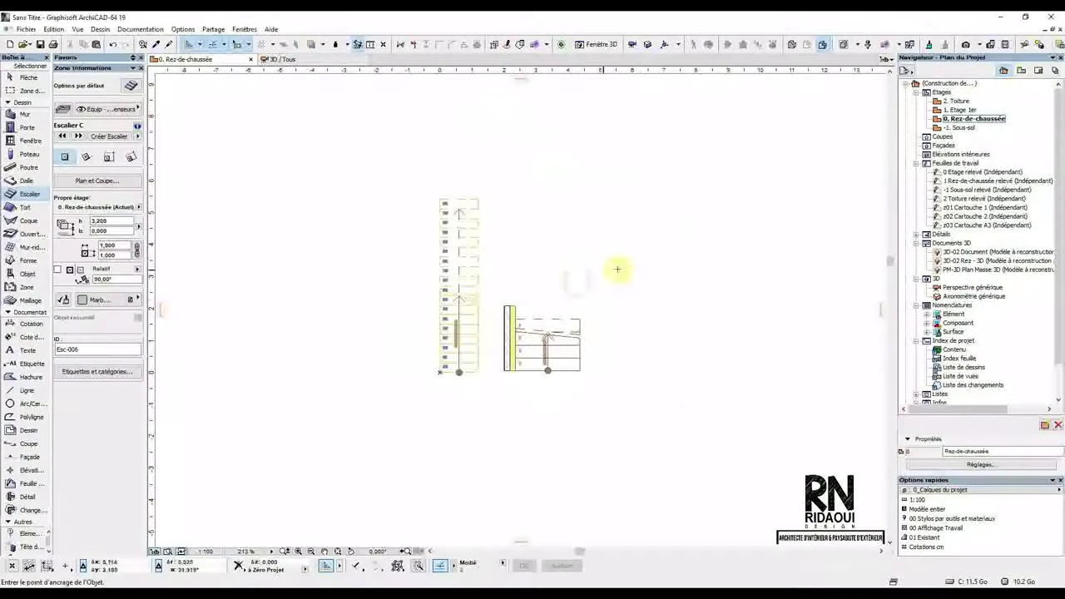
Step: Place Escalier C in the ground-floor plan beside the four-step stair and inspect it from several sides in 3D
left_click(671, 313)
scroll(507, 316, "up", 4)
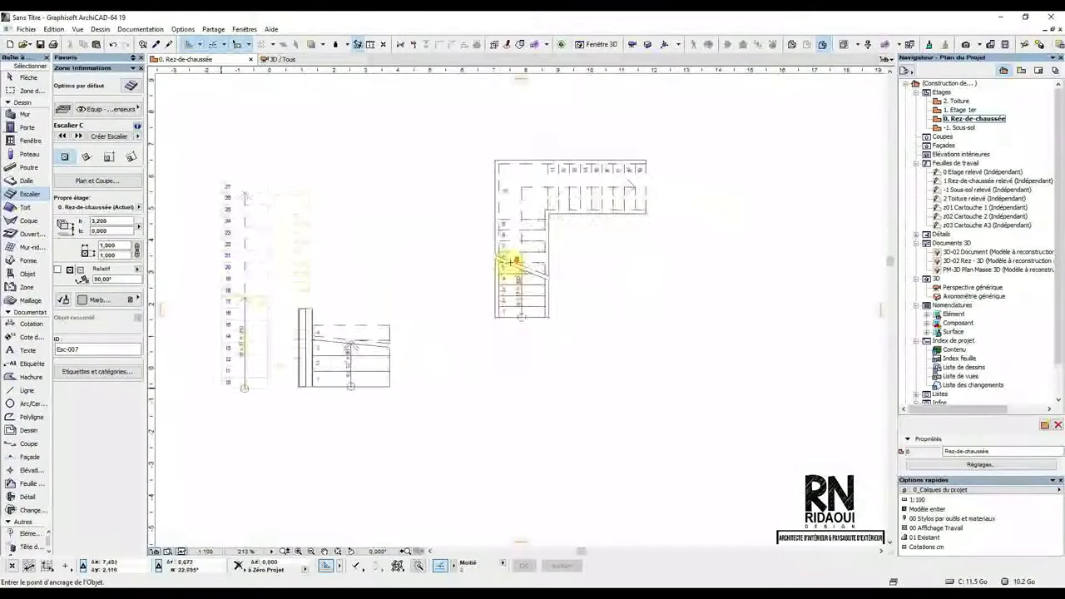
left_click(282, 59)
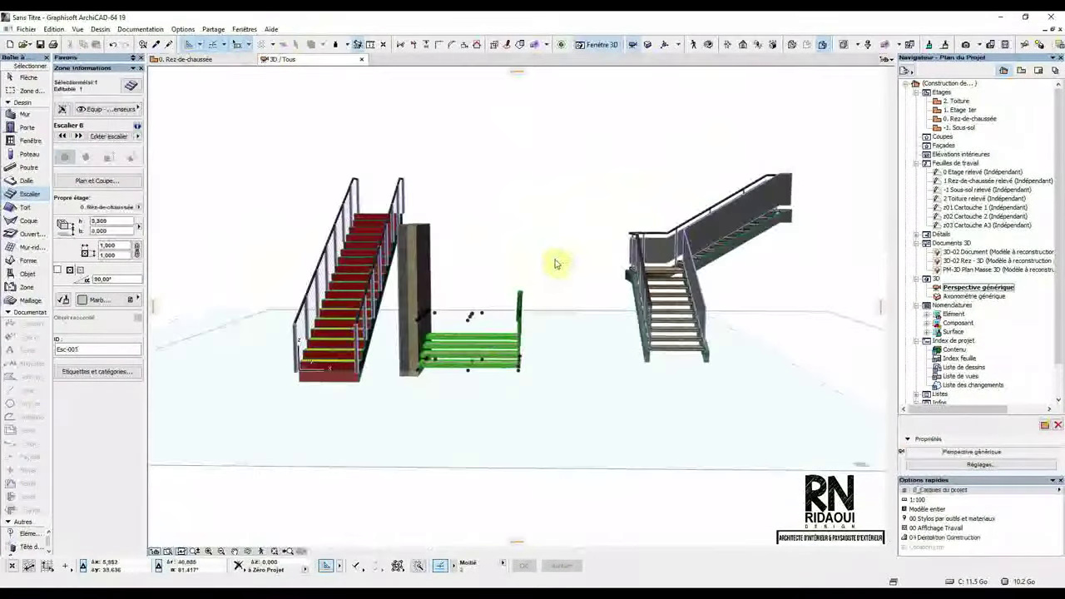
middle_click_drag(494, 300, 521, 341, "shift")
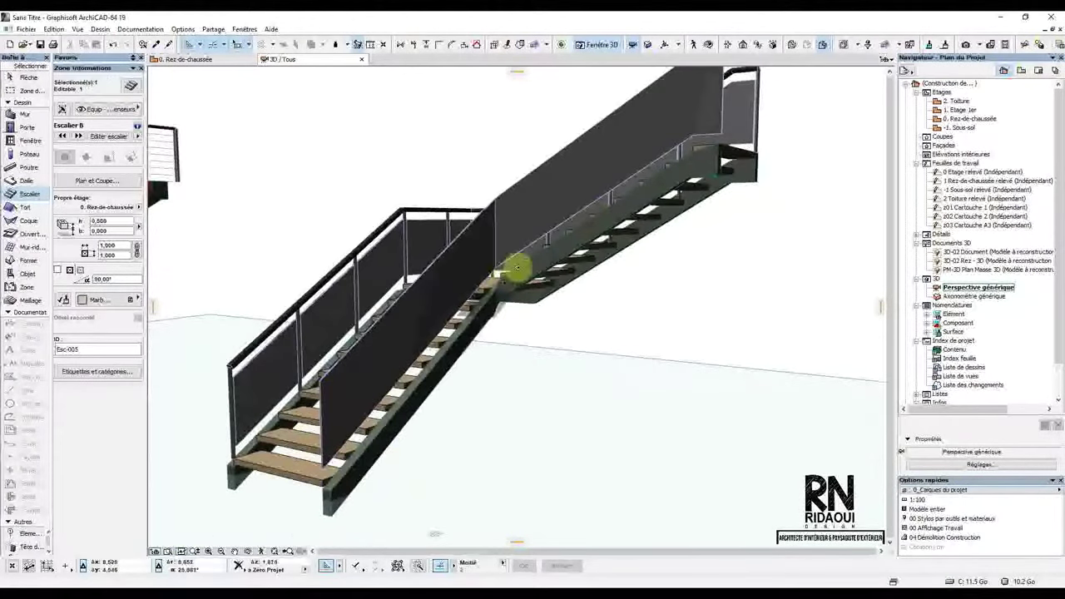
middle_click_drag(724, 161, 301, 223, "shift")
Step: Edit the placed L-shaped stair and remove its outer railing by setting that side to Sans rampe
left_click(18, 78)
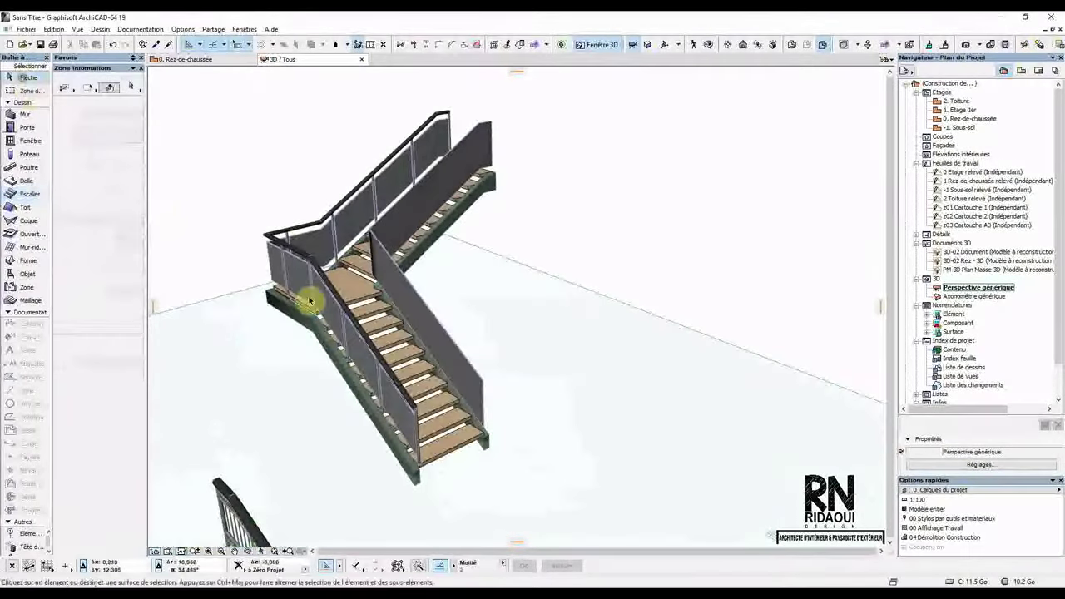
left_click(366, 297)
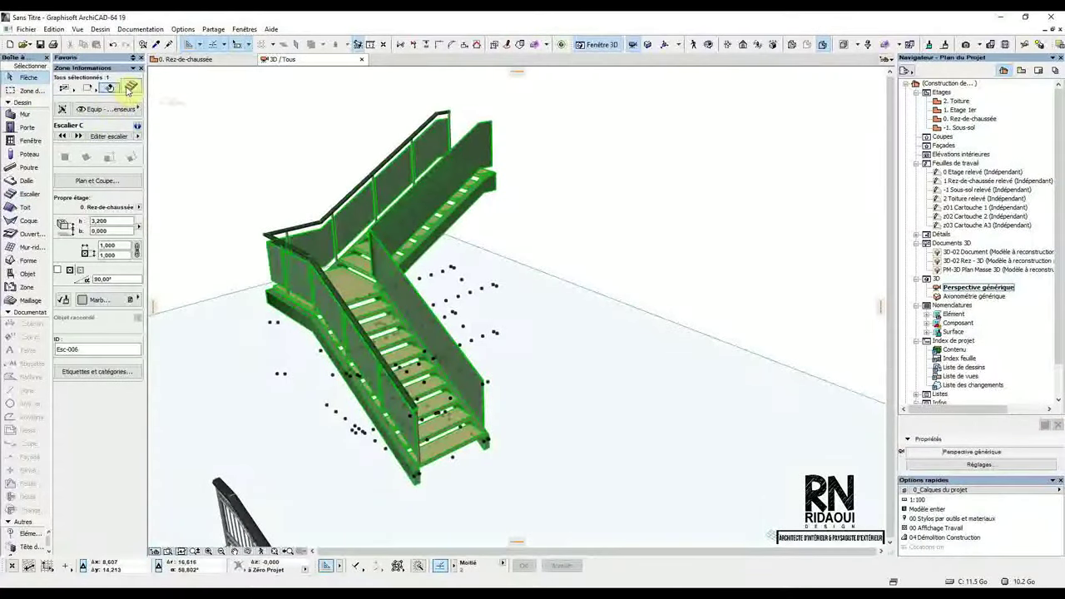
key("ctrl+t")
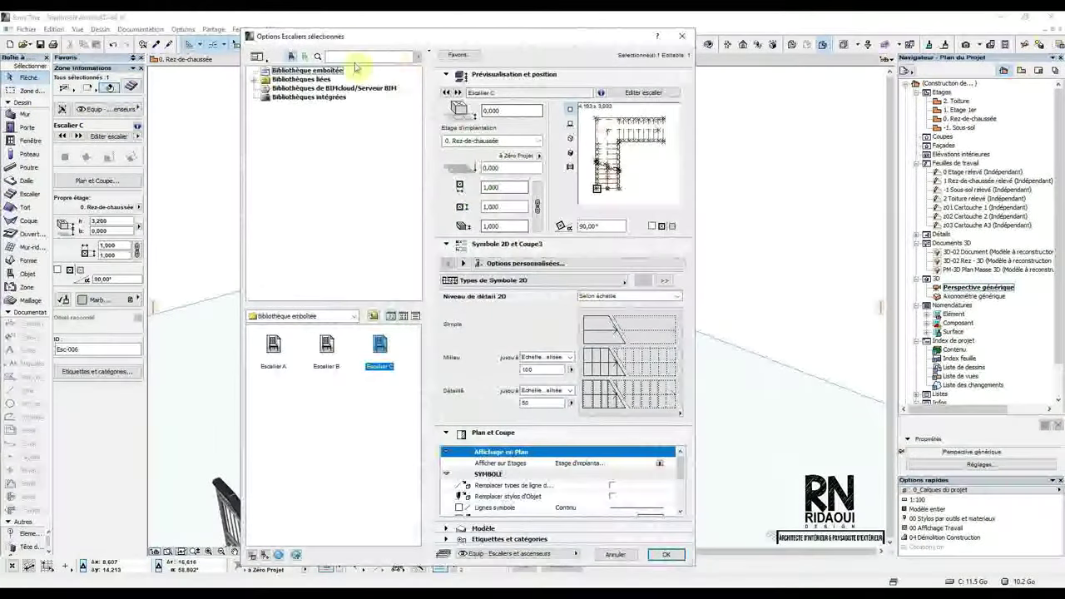
left_click(647, 93)
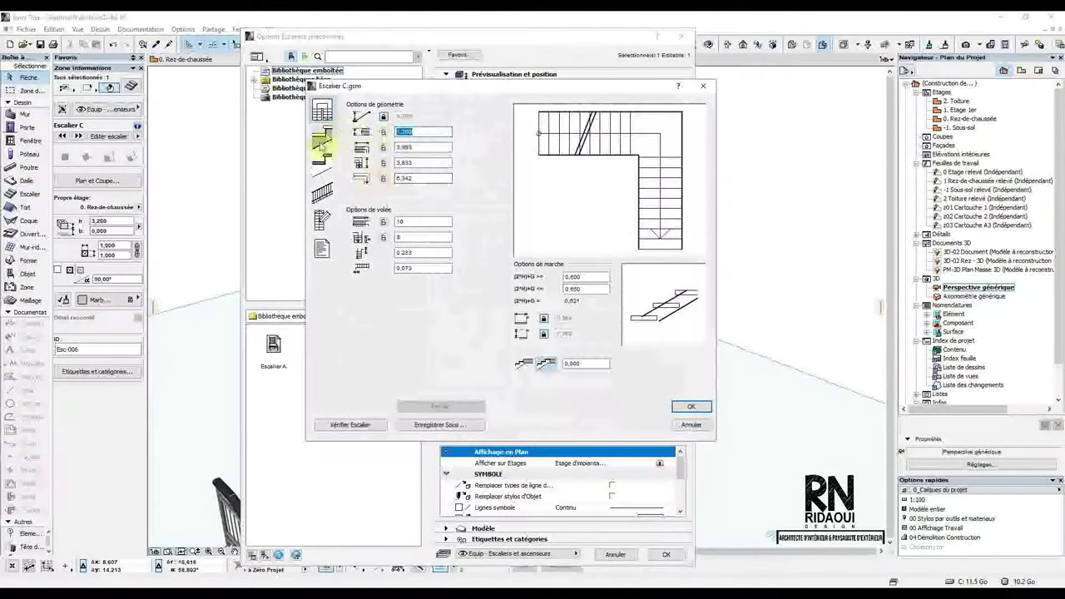
left_click(322, 194)
left_click(377, 116)
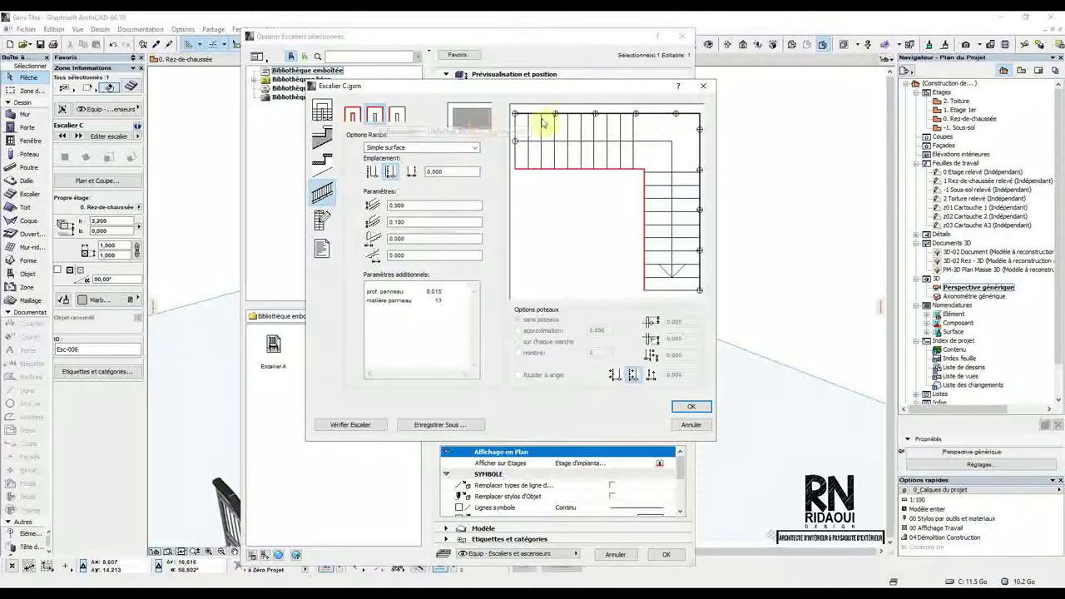
left_click(576, 115)
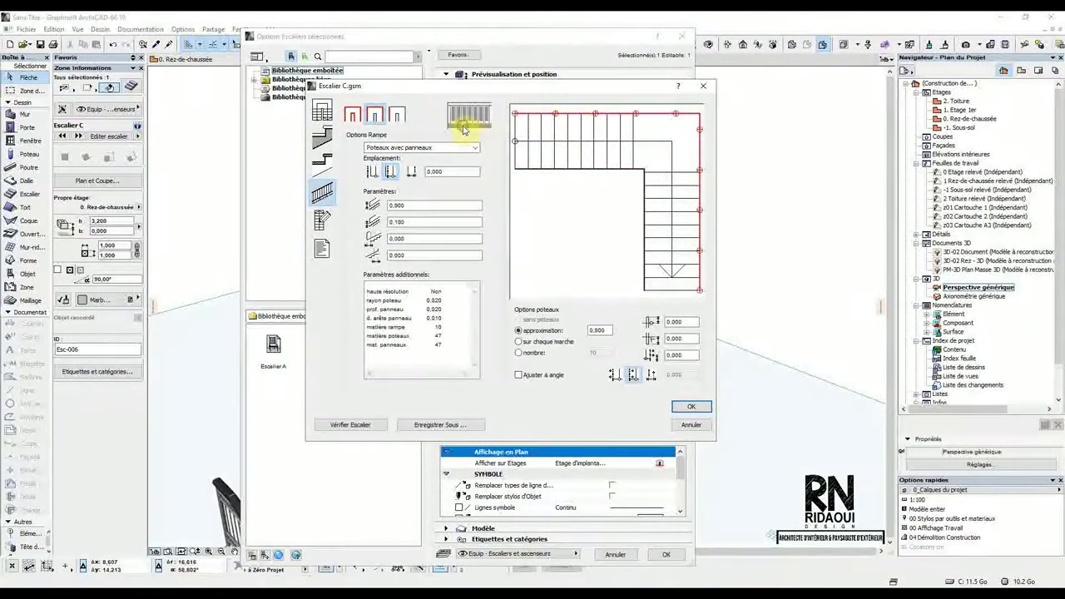
left_click(471, 148)
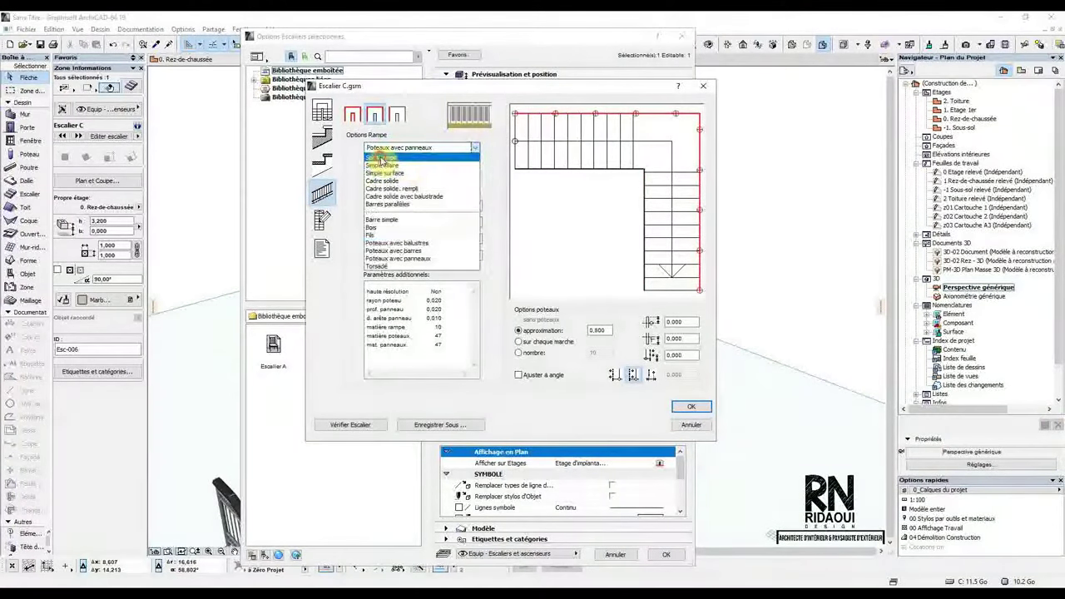
left_click(380, 158)
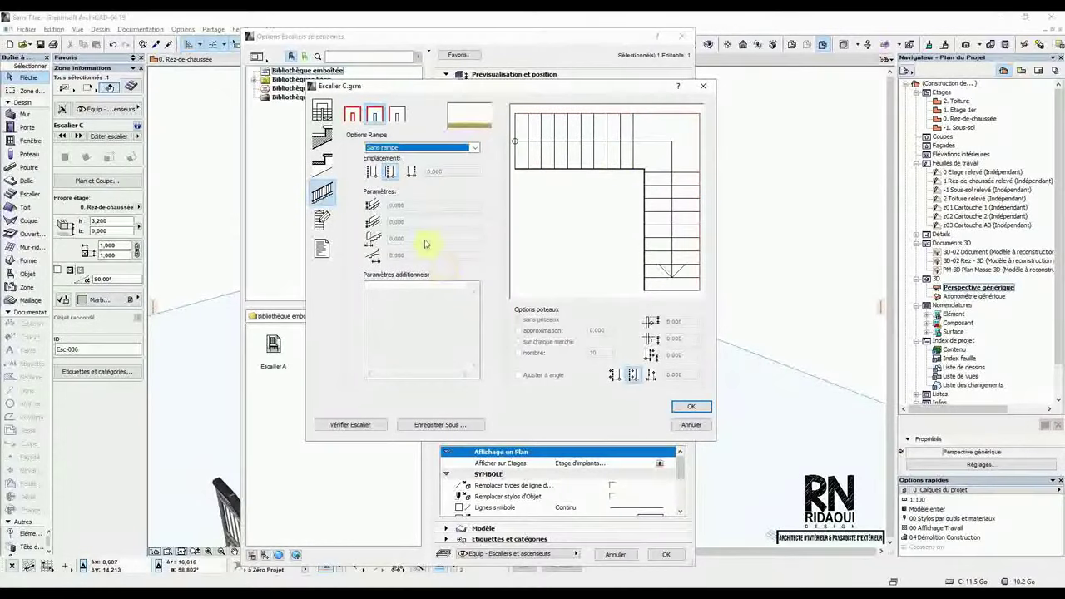
left_click(692, 407)
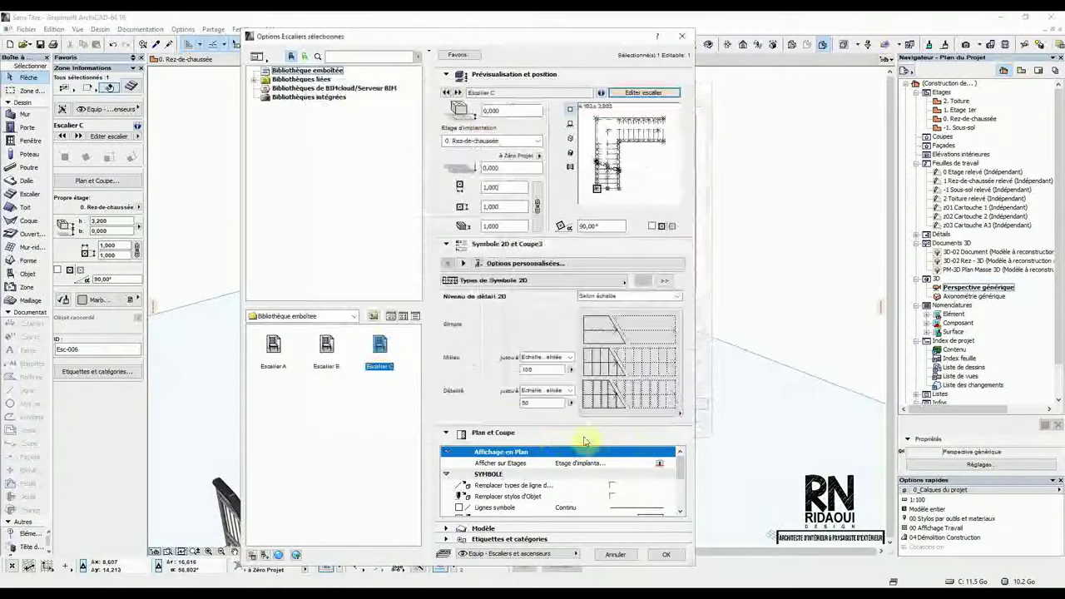
left_click(665, 554)
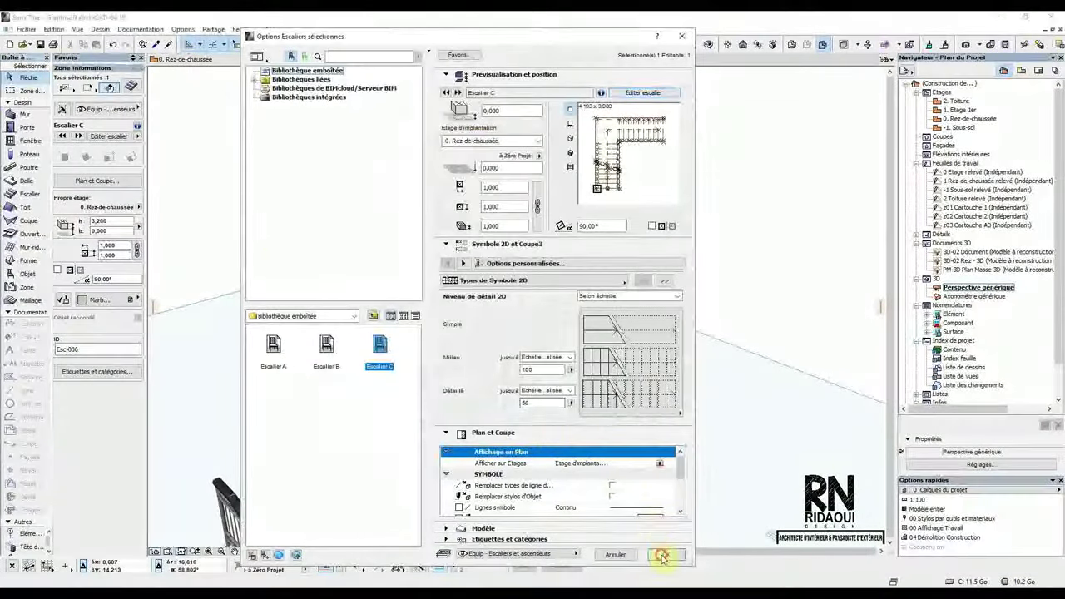
Step: Draw a chained exterior wall on the ground-floor plan along the two outer edges of the L-shaped stair
left_click(190, 63)
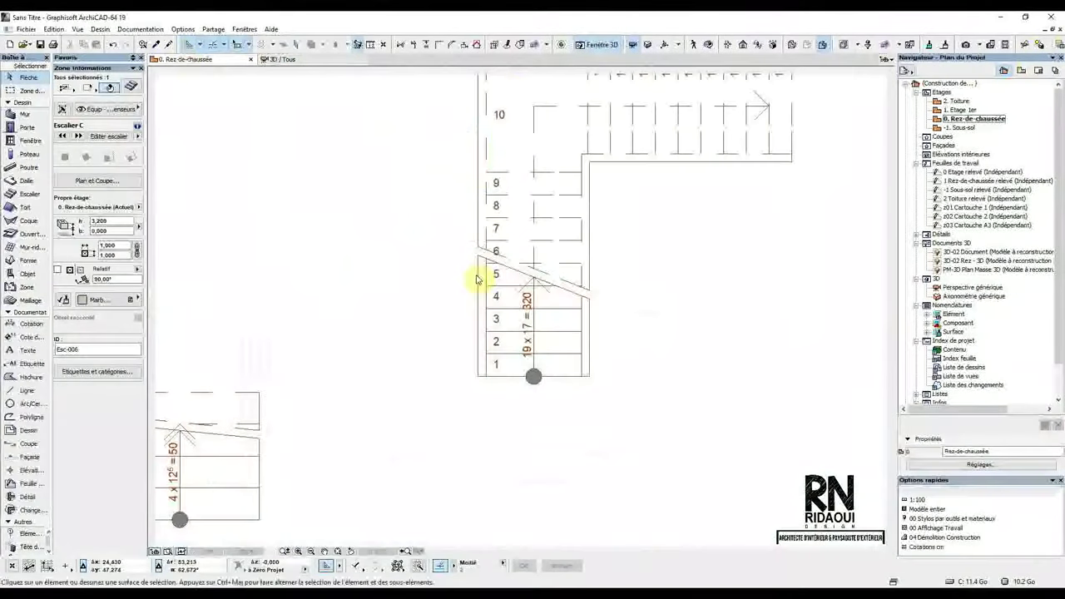
scroll(466, 283, "down", 2)
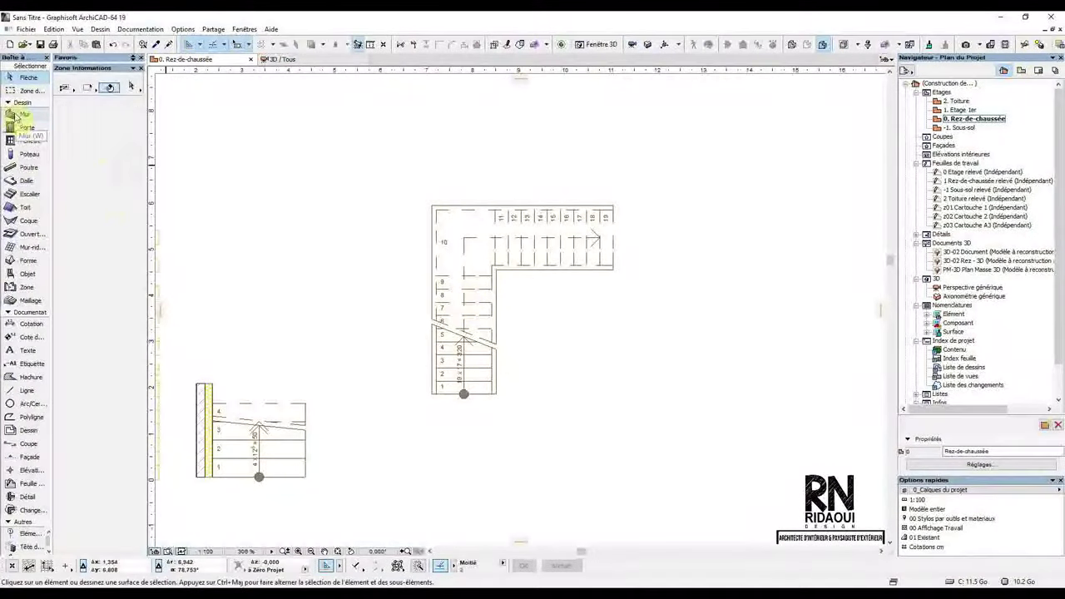
left_click(25, 114)
left_click(432, 392)
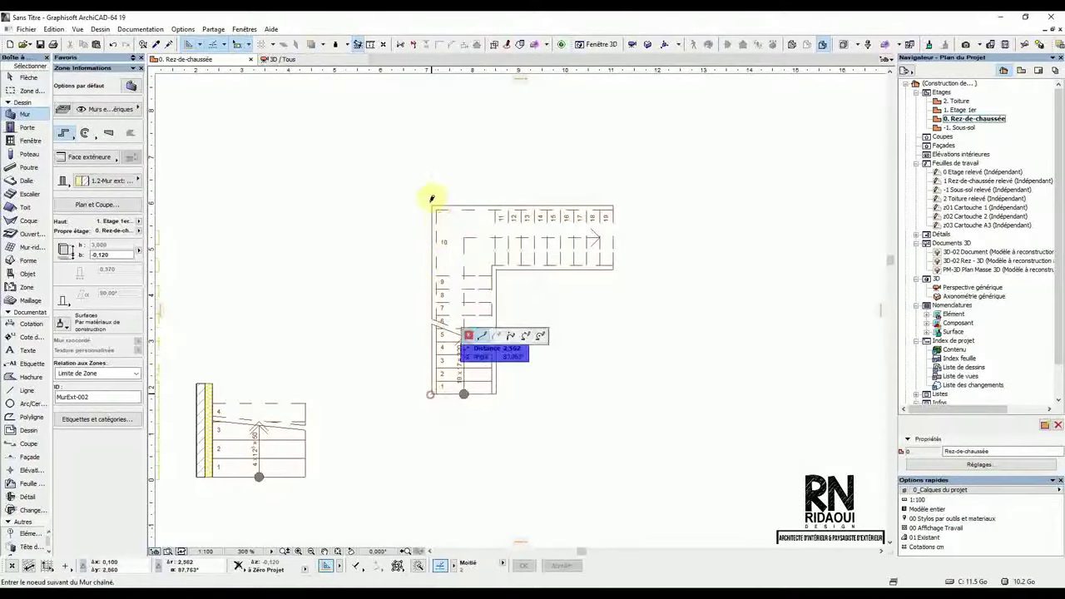
left_click(432, 204)
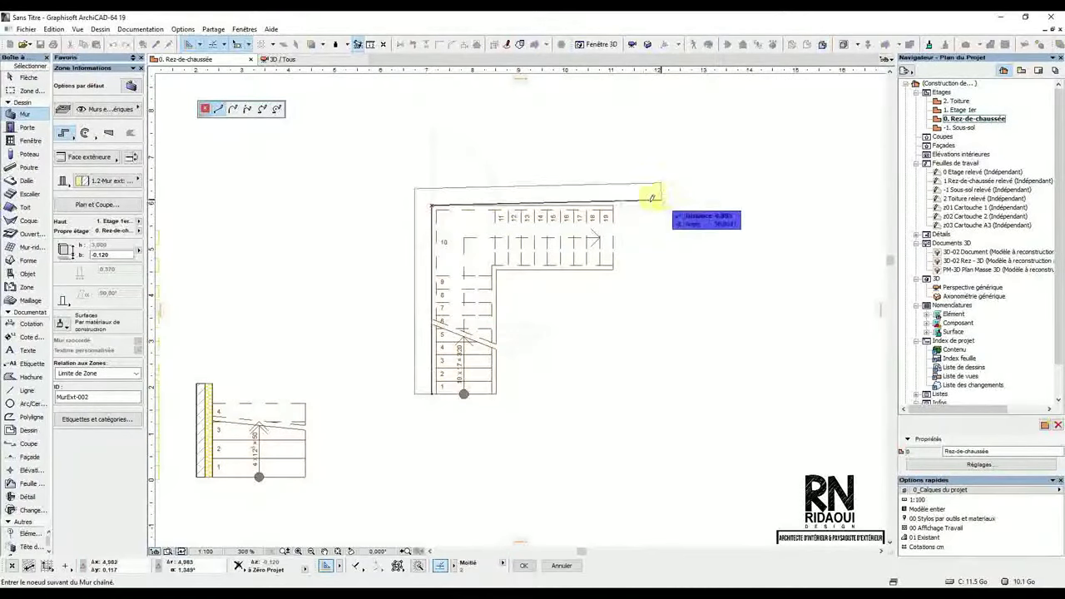
left_click(616, 203)
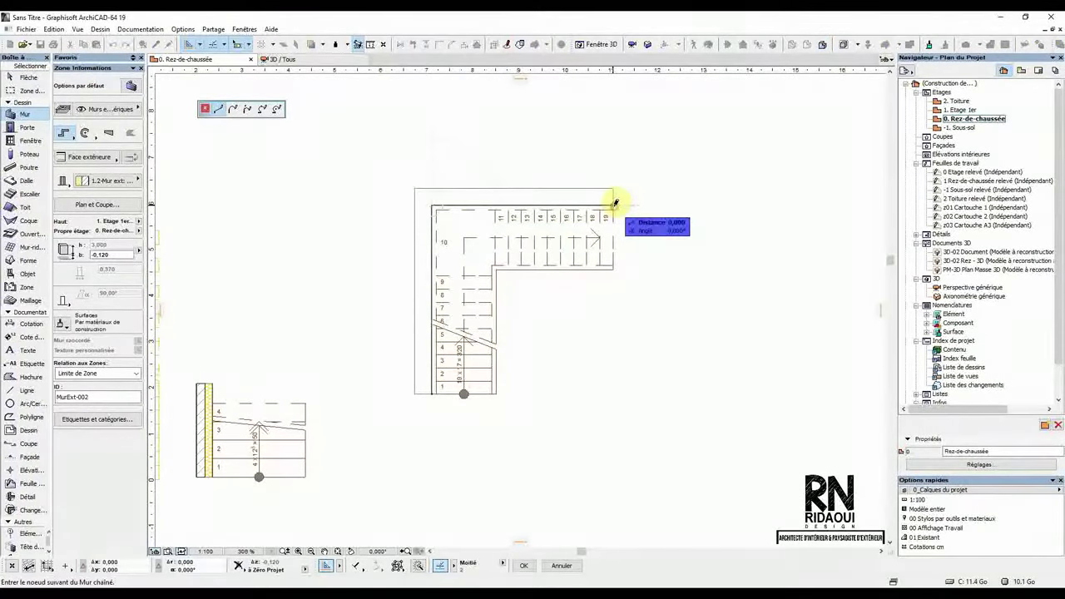
left_click(616, 204)
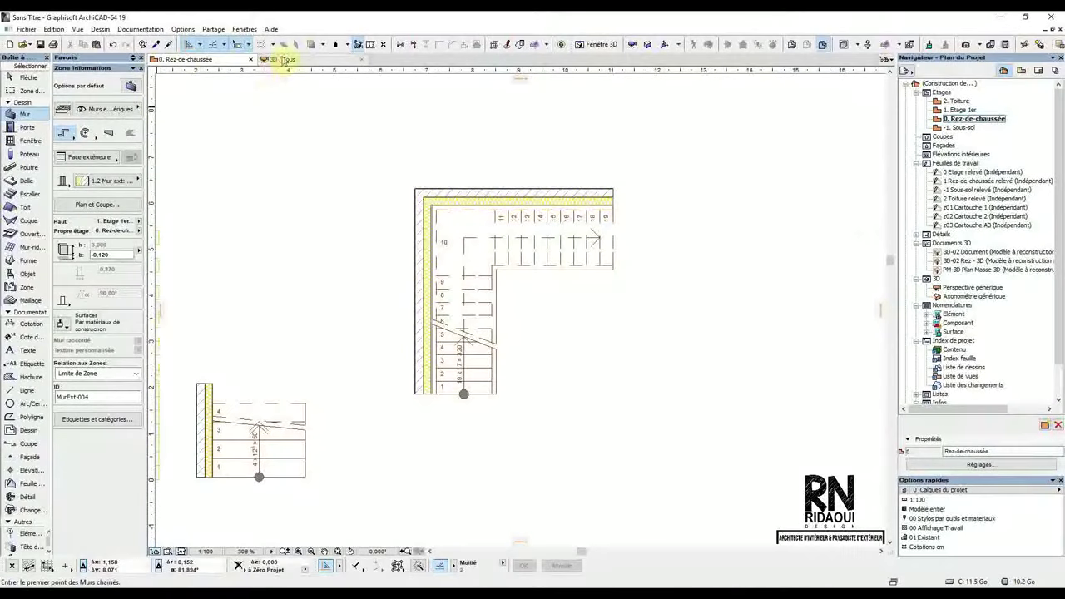
Step: Inspect the L-shaped stair and its new walls in 3D from several sides
left_click(283, 59)
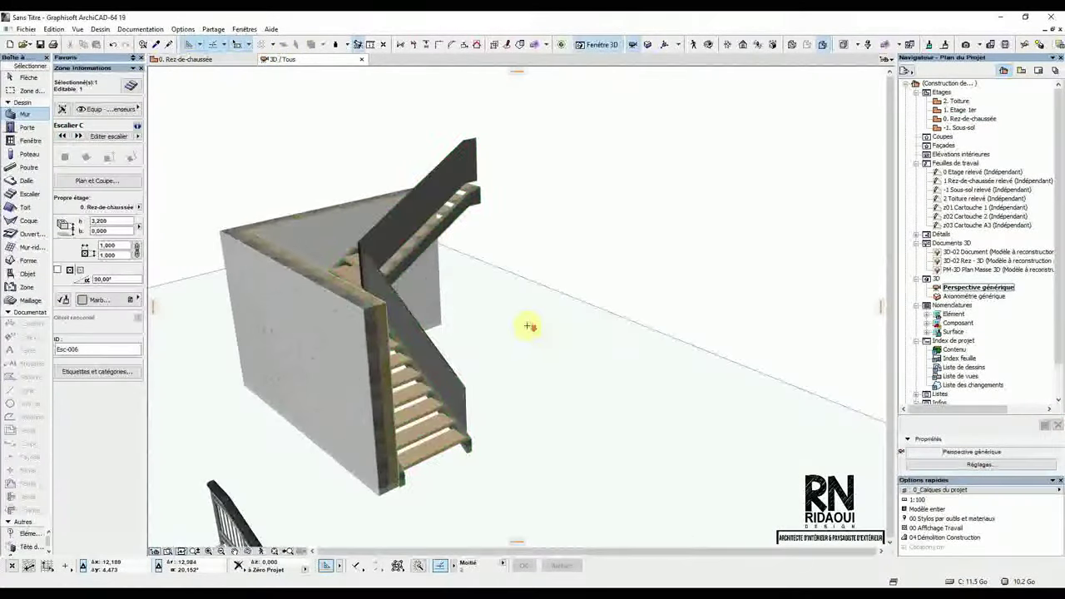
middle_click_drag(530, 346, 674, 327, "shift")
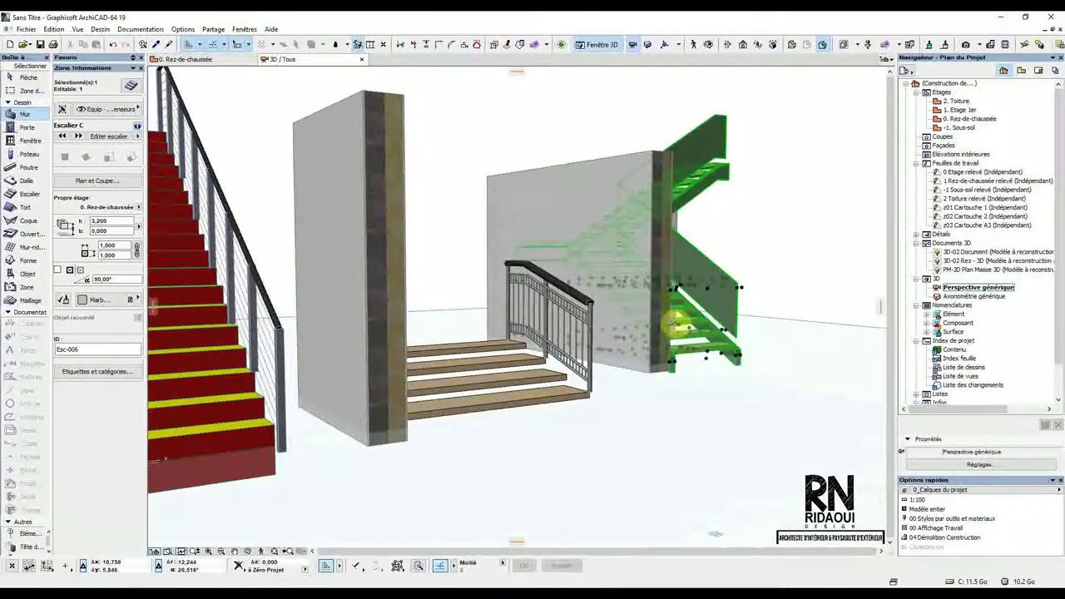
middle_click_drag(687, 311, 681, 364, "shift")
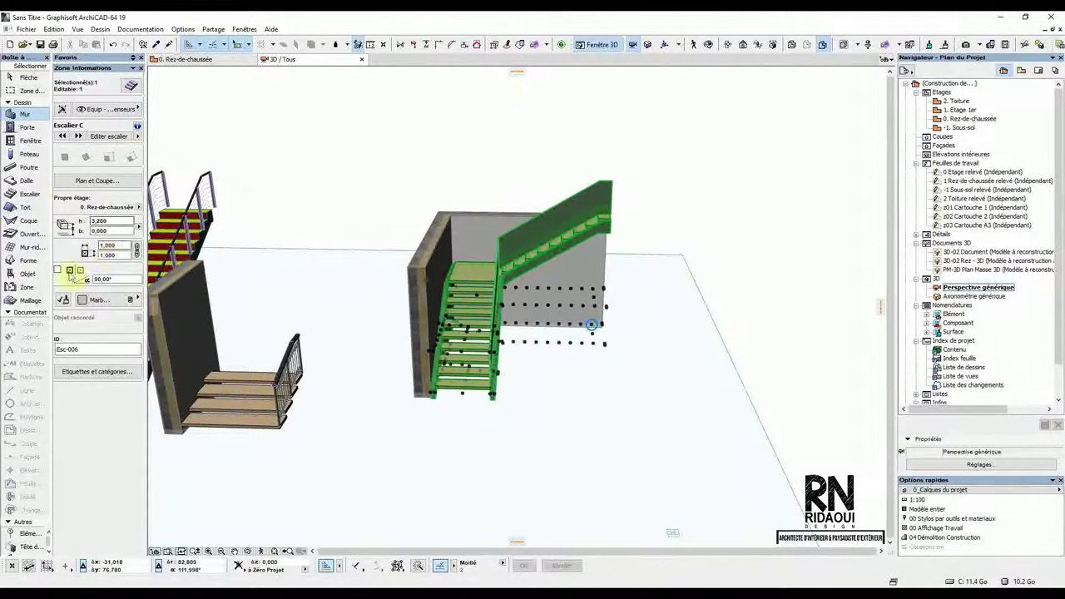
left_click(27, 194)
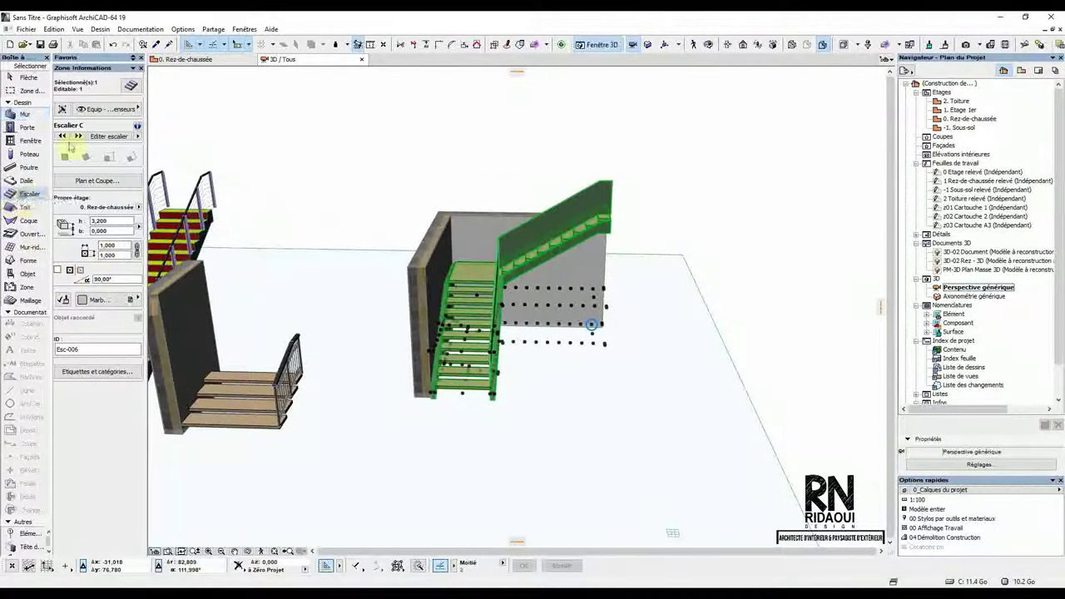
key("Escape")
left_click(130, 88)
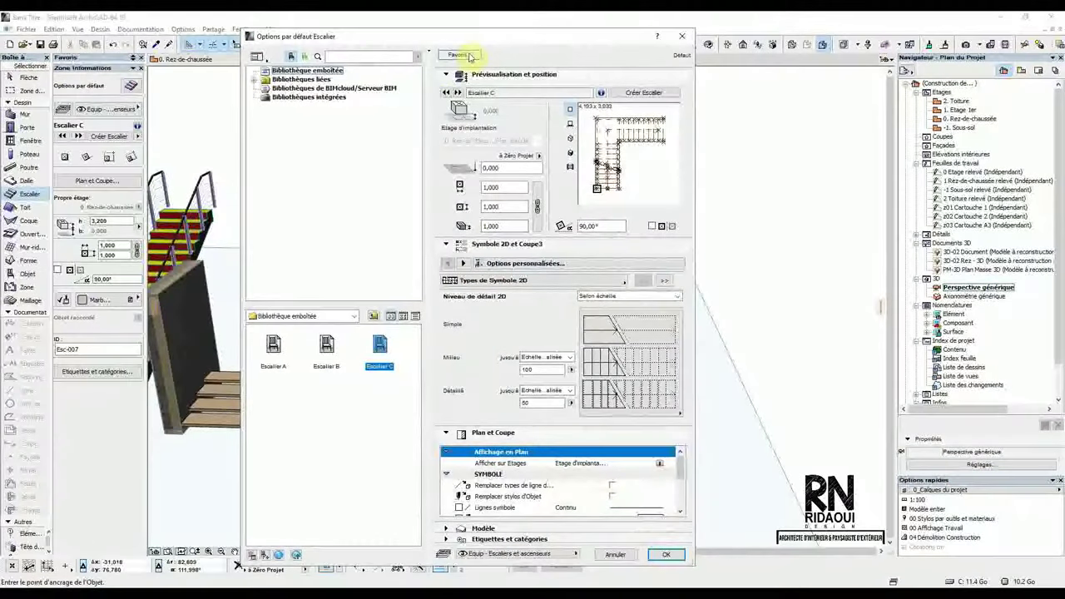
left_click(662, 94)
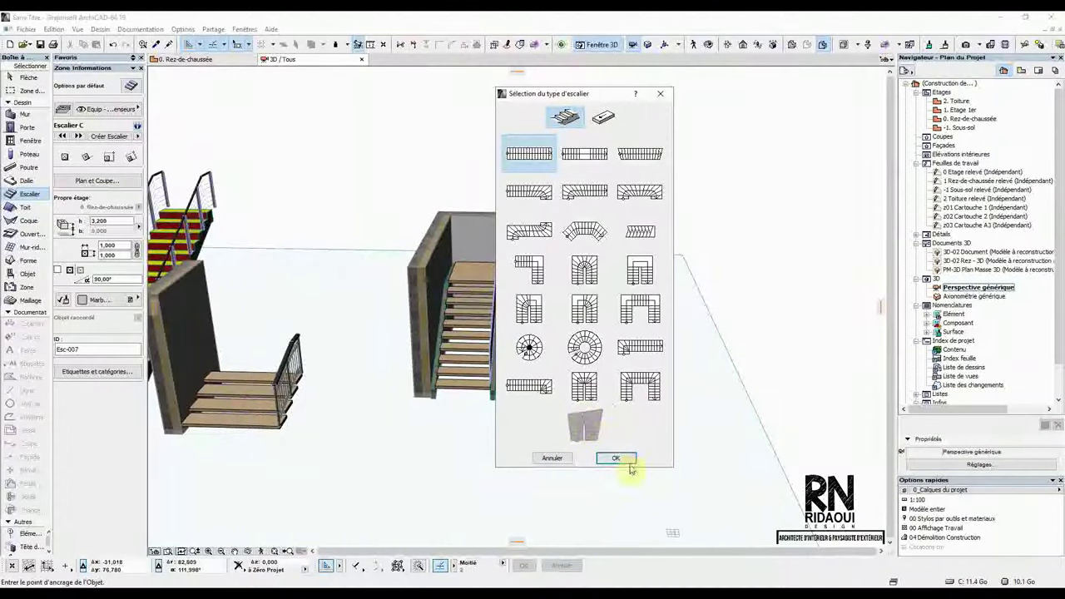
left_click(660, 93)
scroll(441, 228, "down", 2)
scroll(445, 235, "down", 2)
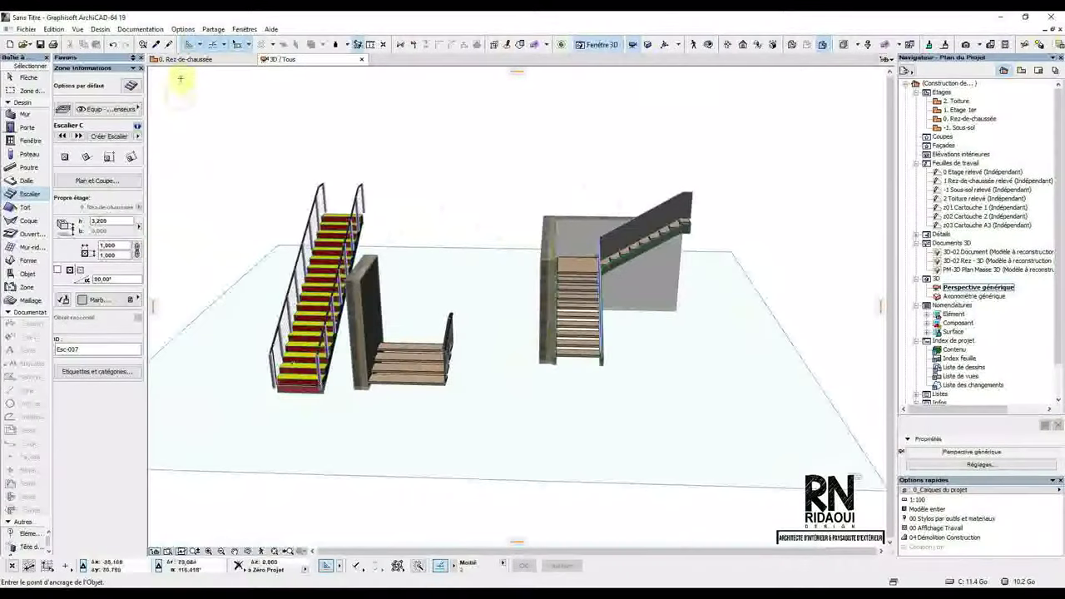
Step: Draw a closed eight-corner polyline on the ground-floor plan beside the L-shaped stair, outlining a three-flight stair with splayed outer flights
left_click(187, 59)
scroll(441, 235, "down", 1)
scroll(441, 235, "down", 5)
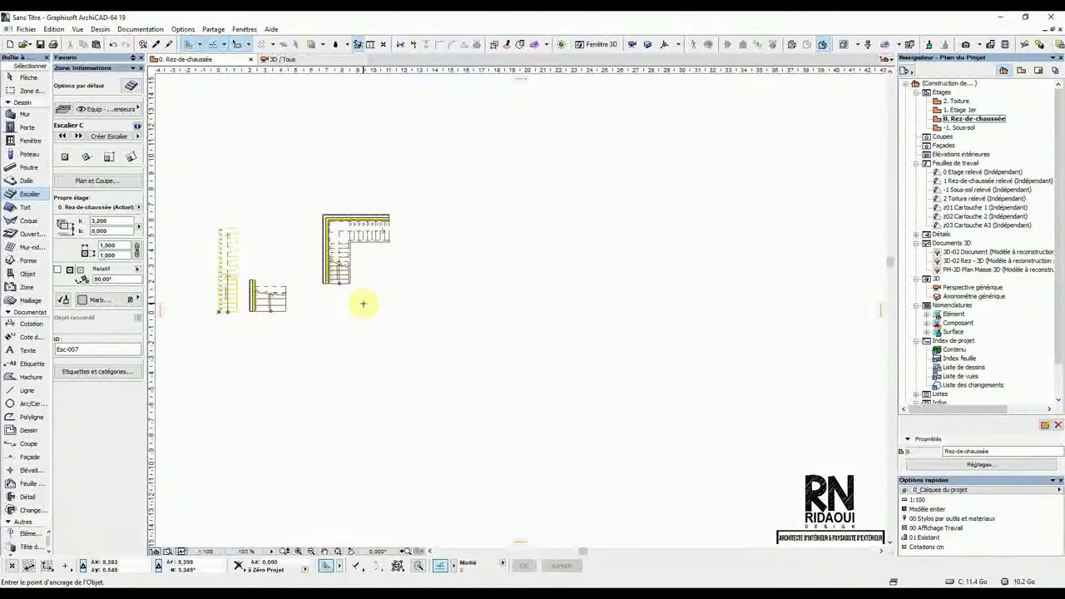
left_click(31, 417)
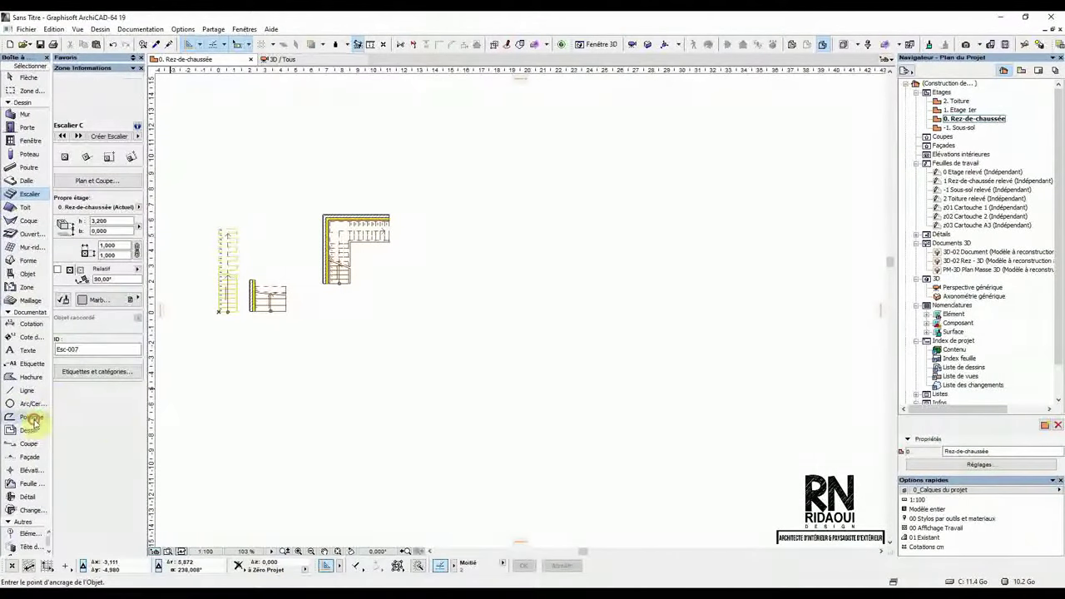
scroll(405, 309, "up", 4)
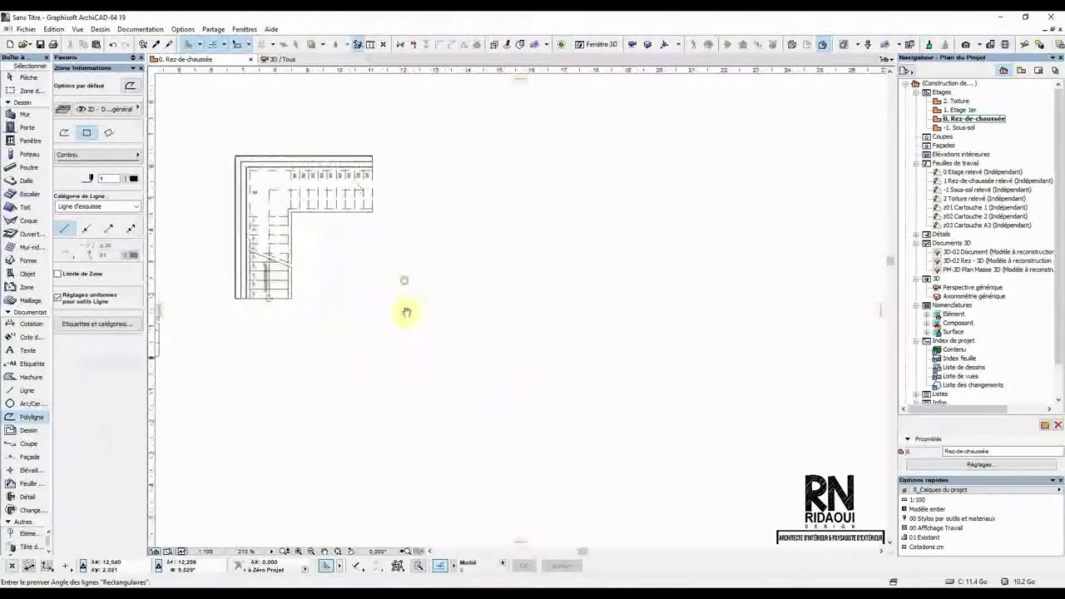
left_click(479, 399)
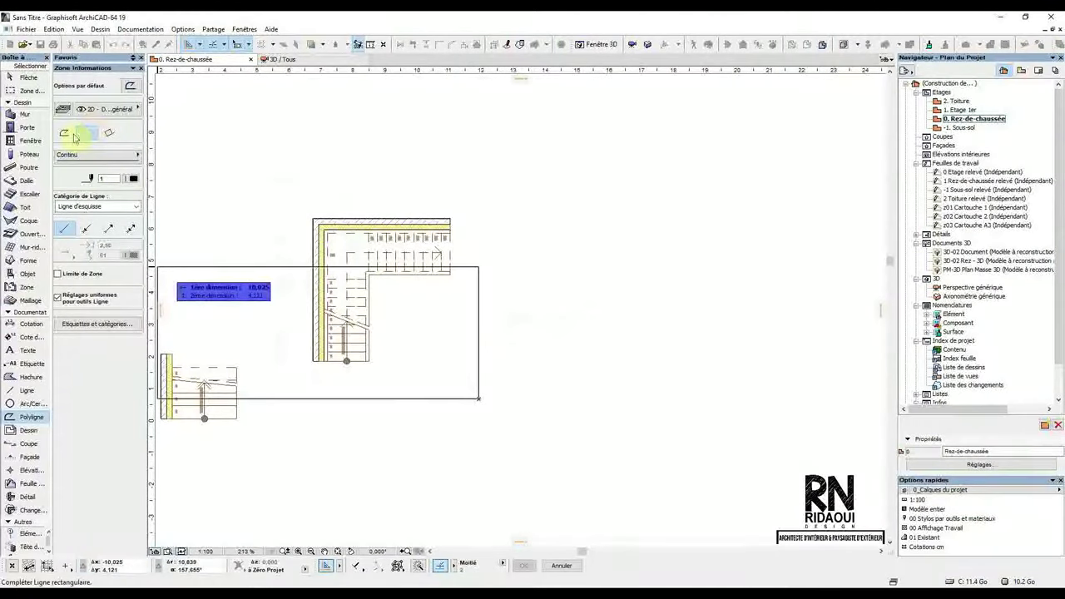
left_click(530, 246)
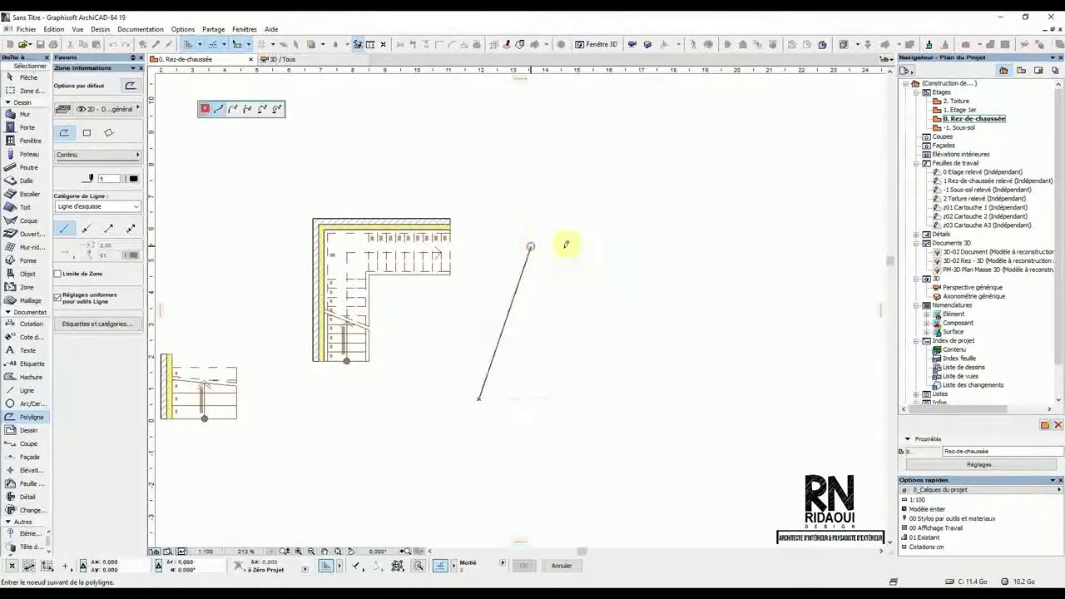
left_click(662, 247)
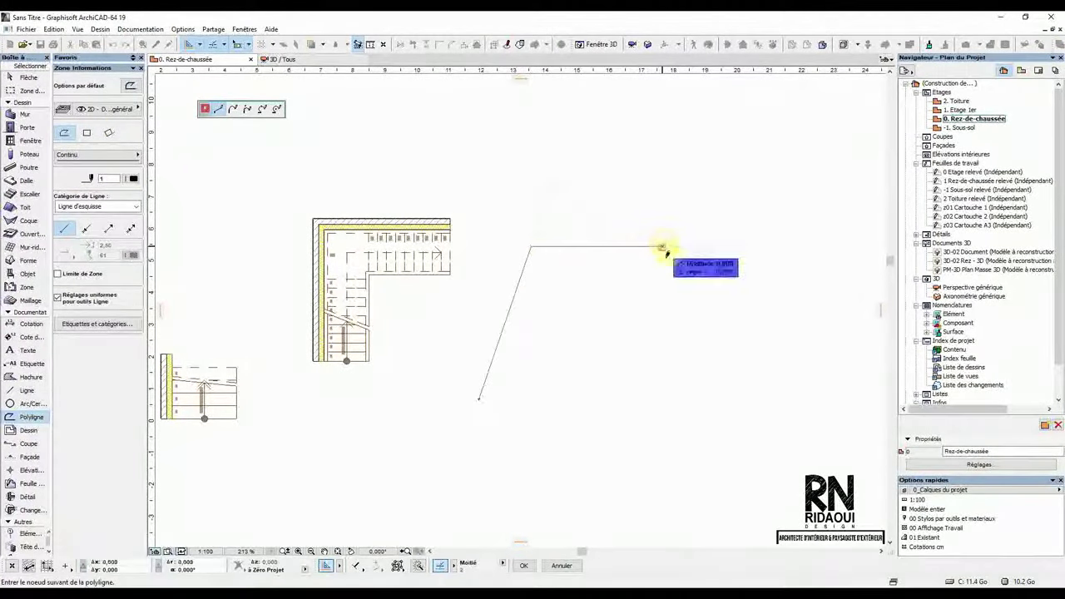
left_click(734, 375)
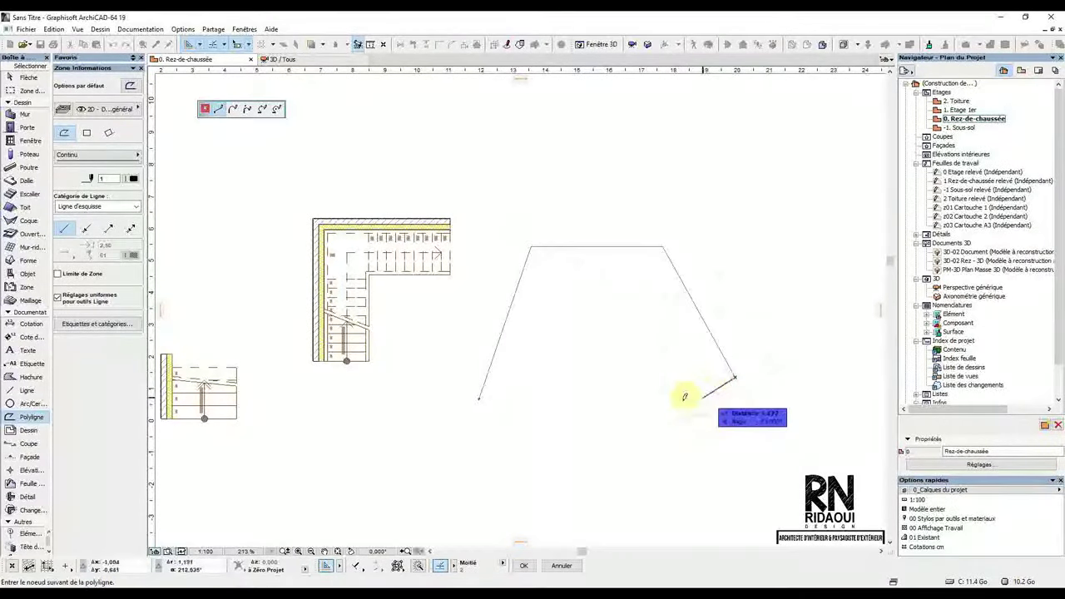
left_click(690, 403)
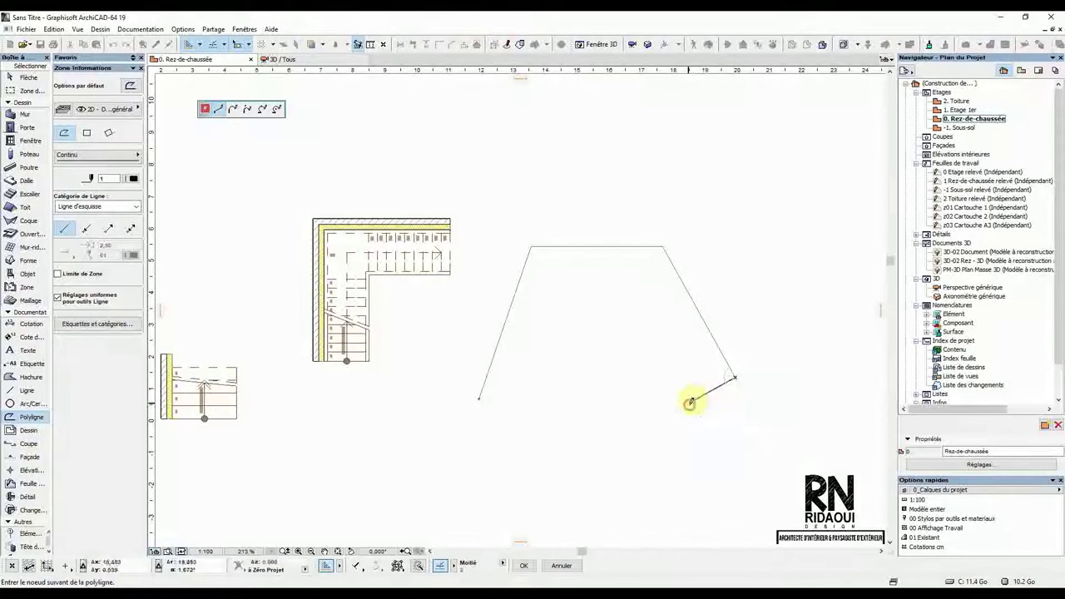
left_click(640, 317)
left_click(568, 316)
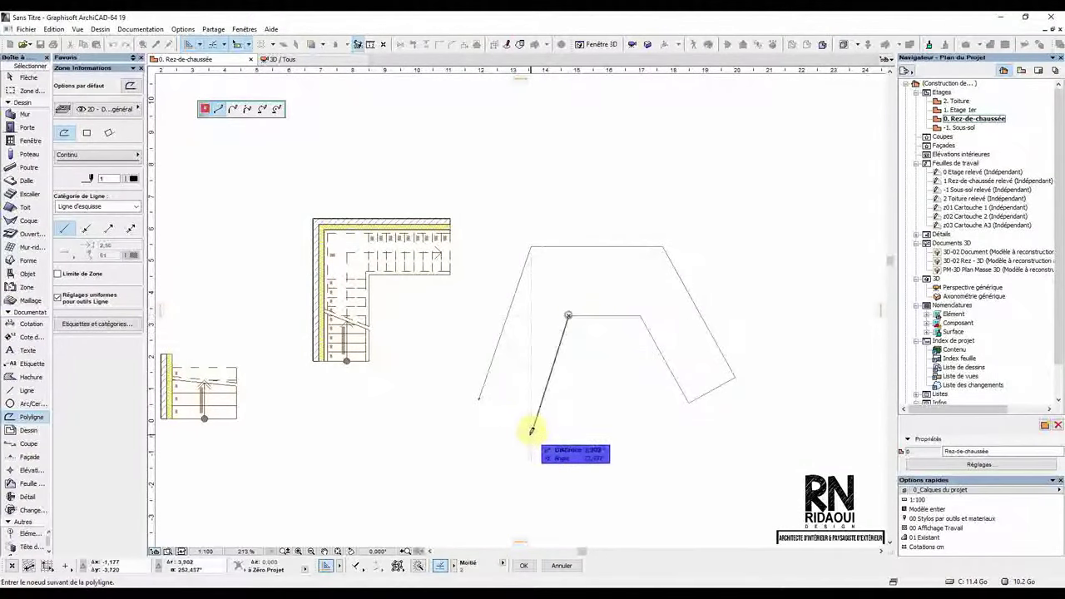
left_click(526, 430)
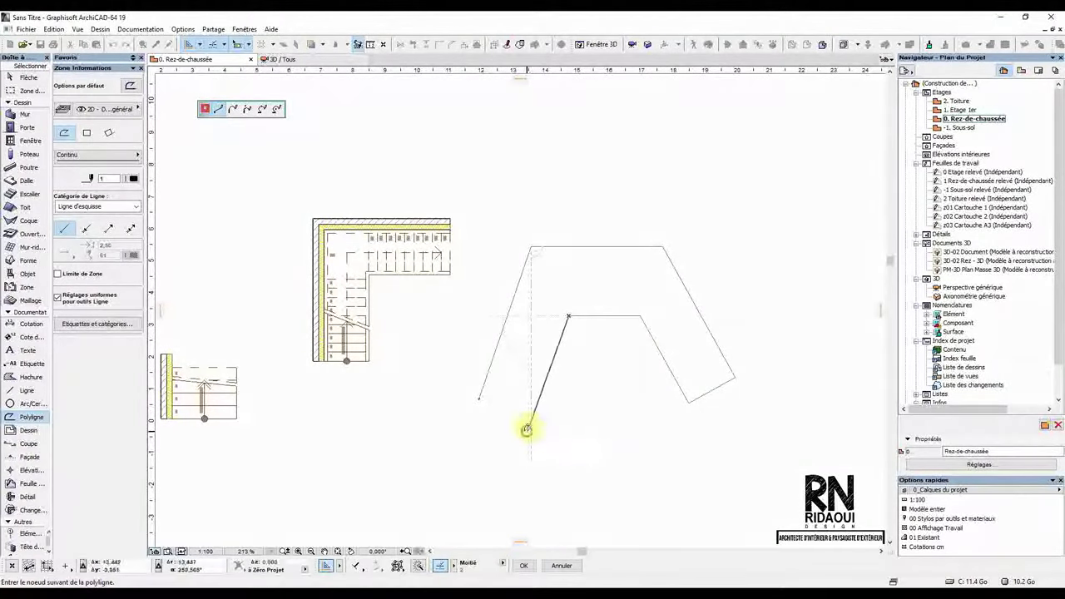
left_click(481, 396)
scroll(604, 308, "down", 2)
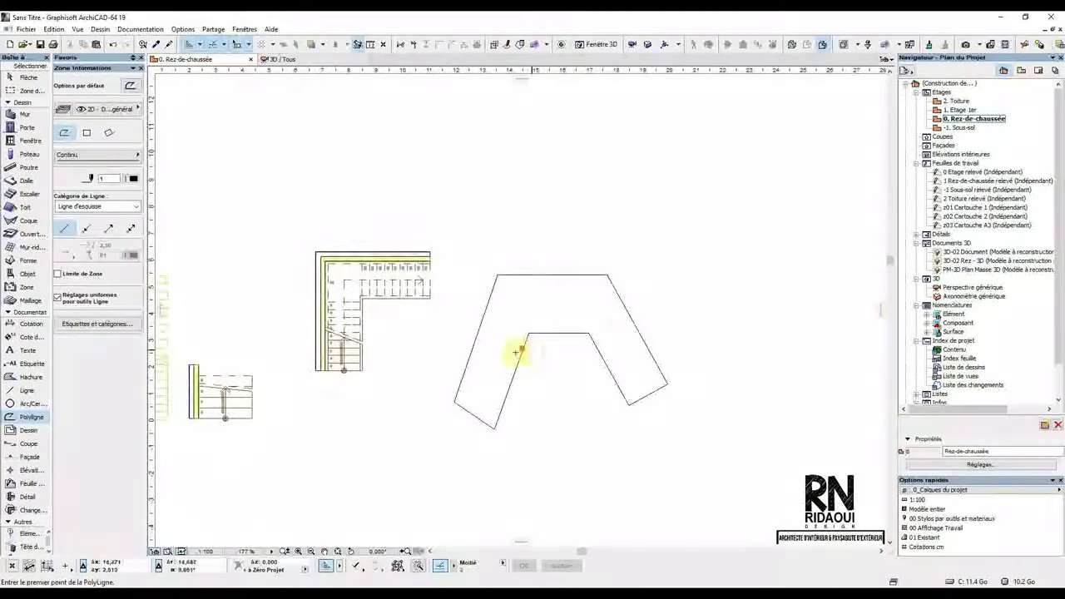
Step: Fill the splayed stair outline with a 100 % solid hatch that uses contour pen 24
scroll(497, 364, "up", 2)
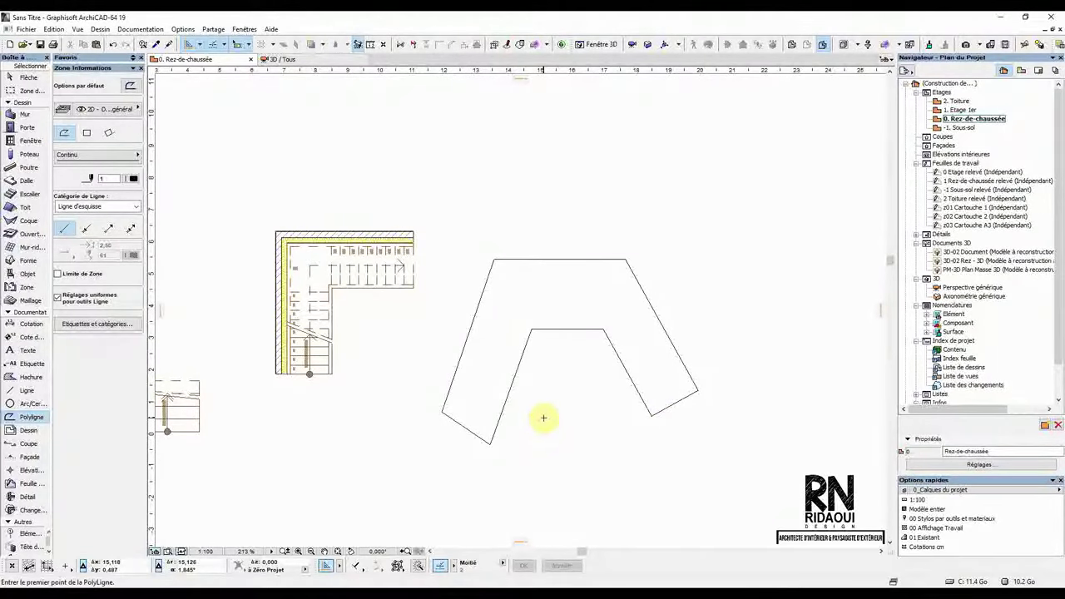
middle_click_drag(576, 322, 541, 286)
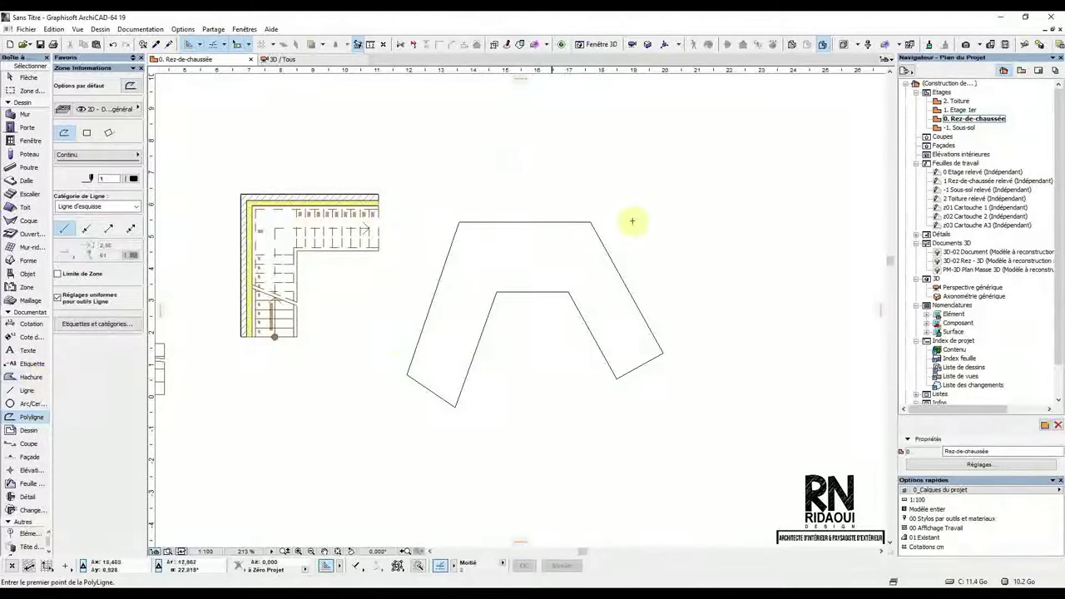
left_click(31, 377)
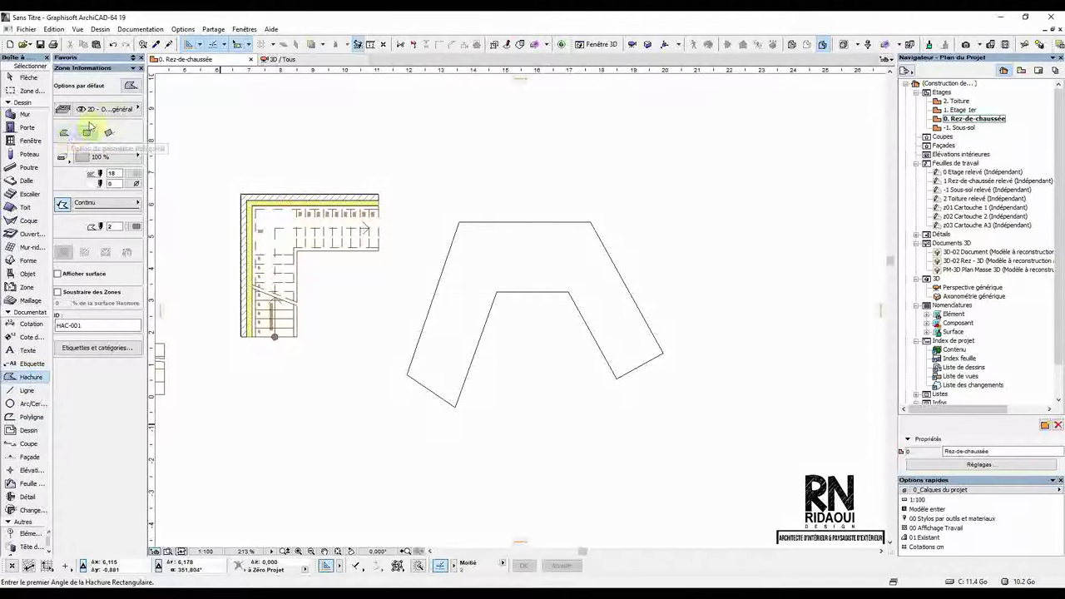
left_click(115, 158)
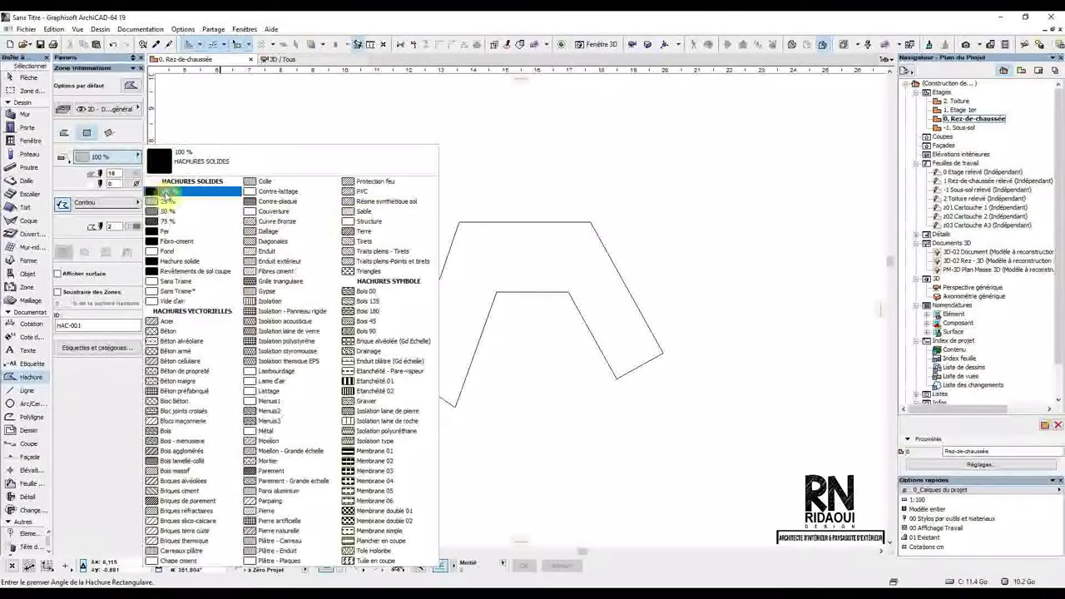
left_click(133, 186)
left_click(133, 227)
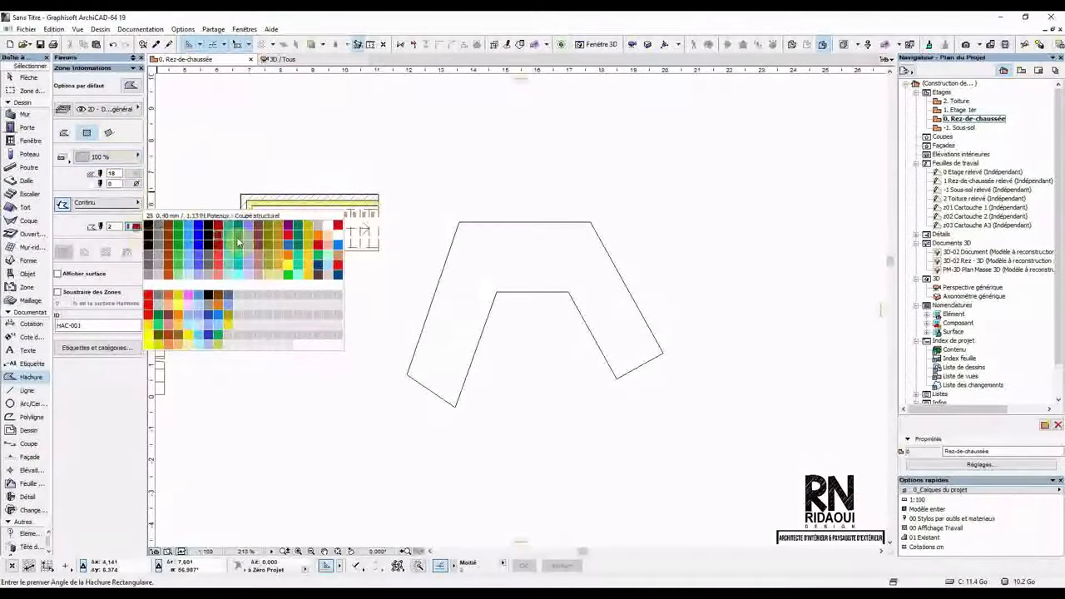
left_click(181, 235)
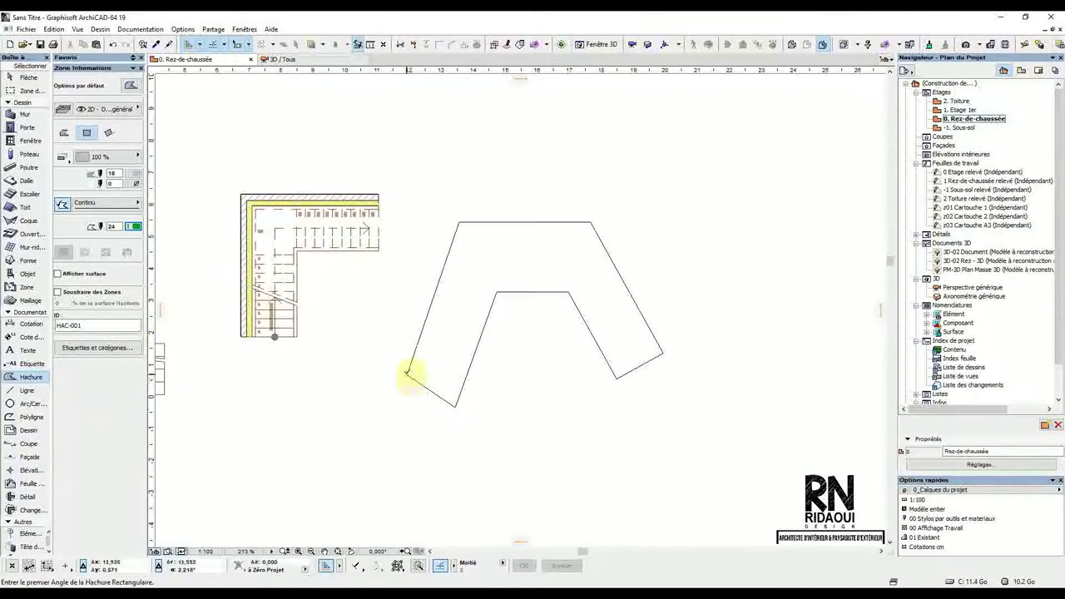
left_click(463, 323)
left_click(26, 76)
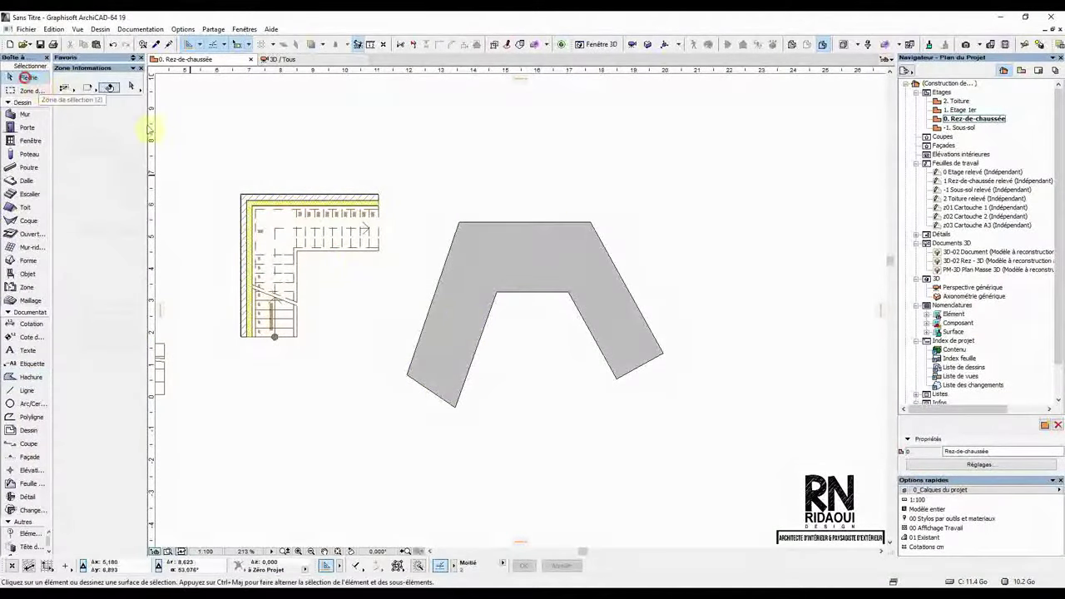
left_click(540, 260)
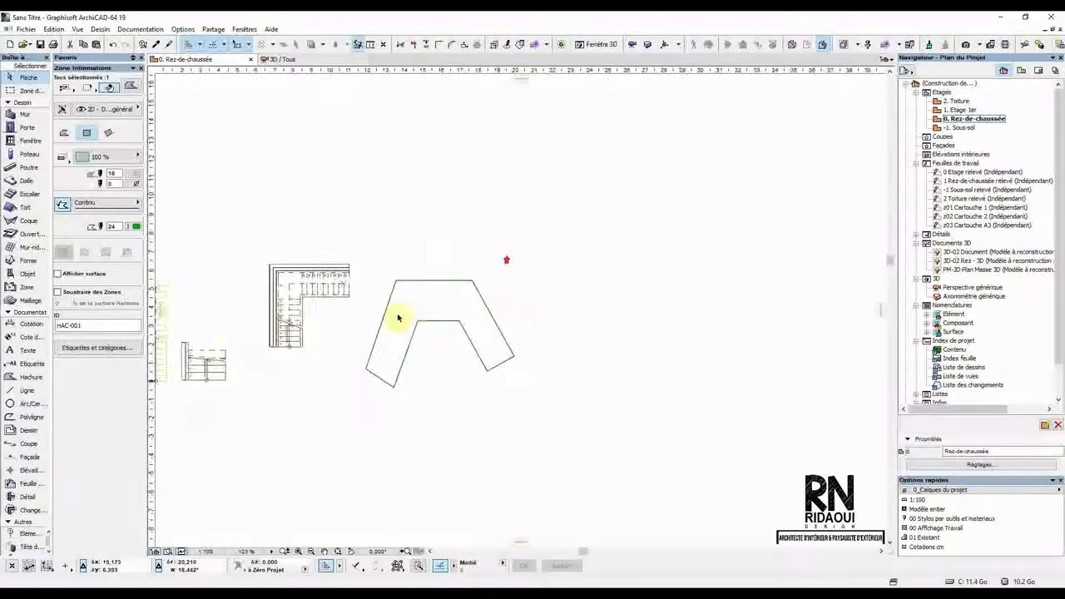
scroll(397, 317, "up", 1)
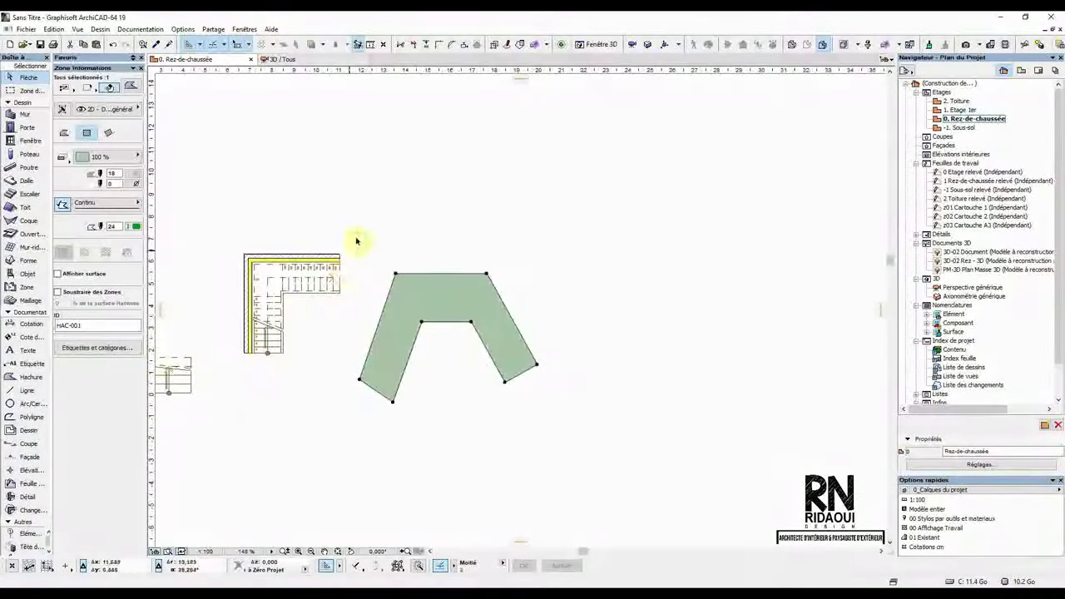
left_click(357, 238)
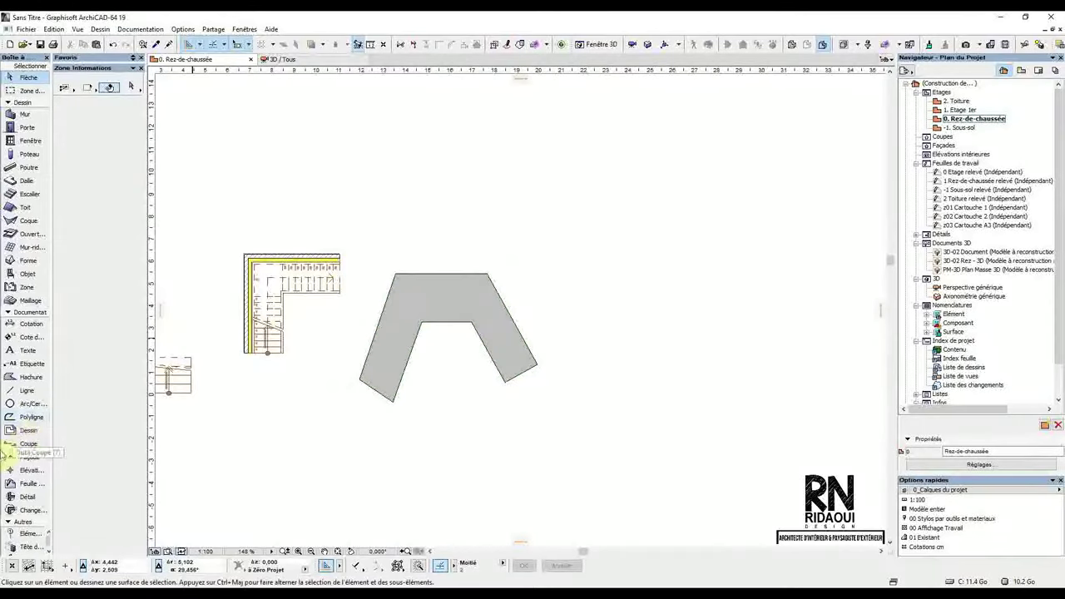
Step: Draw a chained three-segment walking line along the middle of the splayed hatch, from one end's midpoint to the other's
left_click(32, 392)
scroll(488, 316, "up", 3)
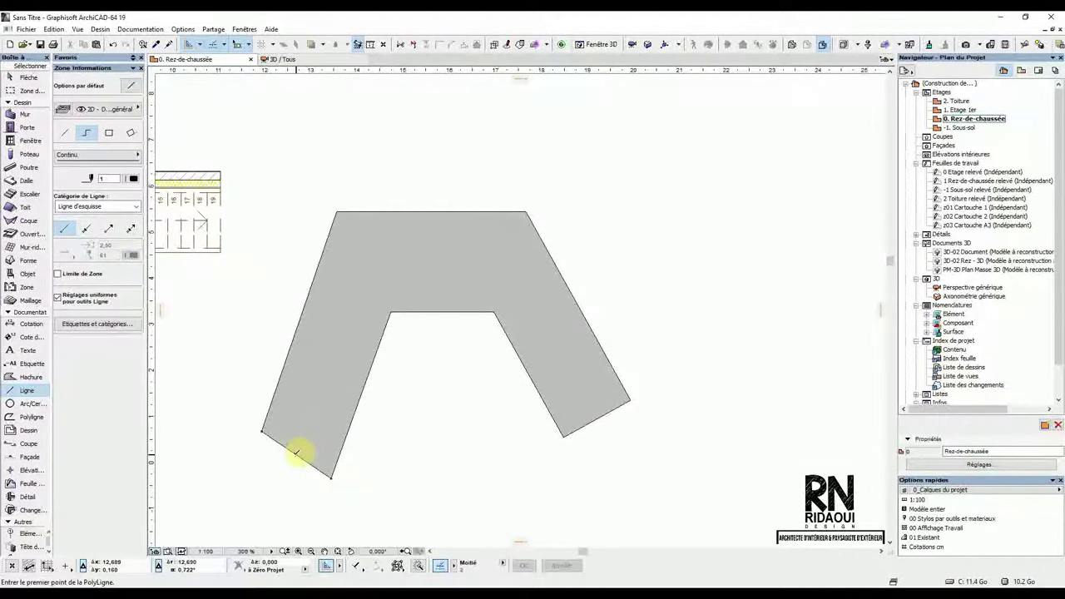
left_click(297, 454)
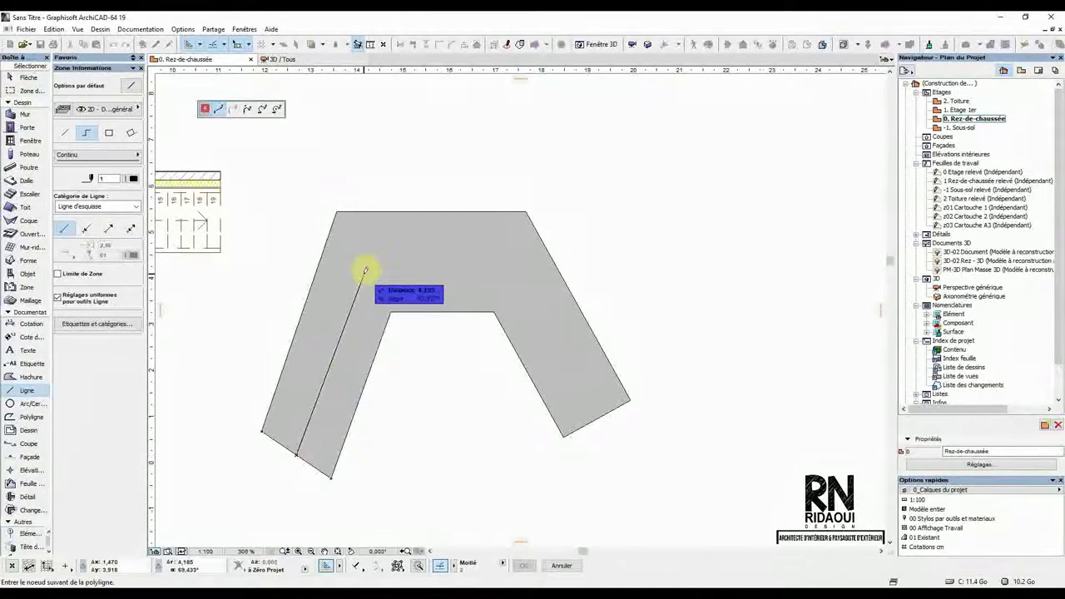
left_click(364, 273)
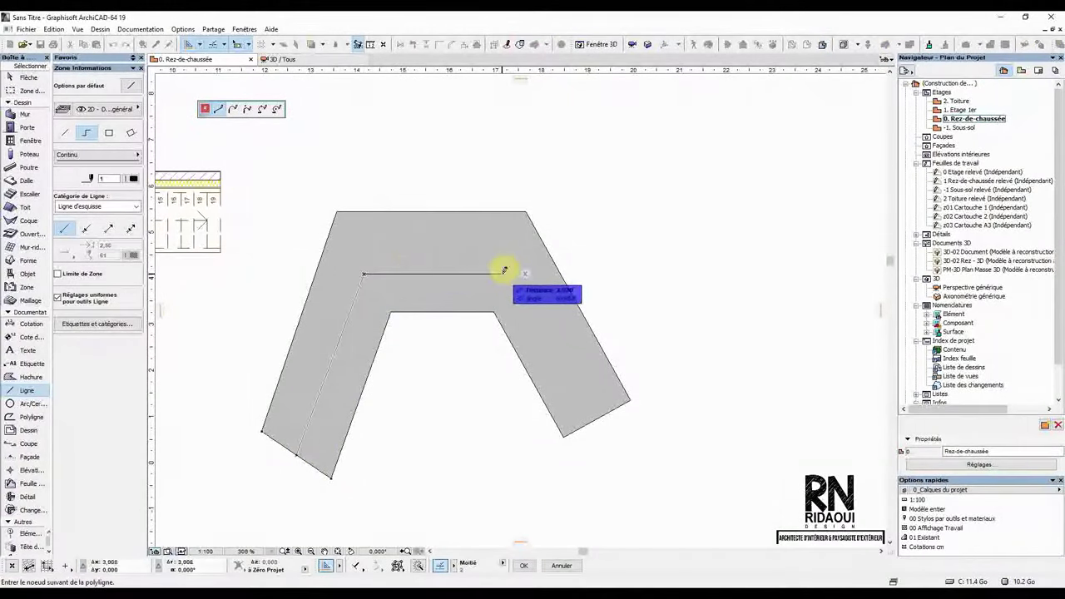
left_click(507, 274)
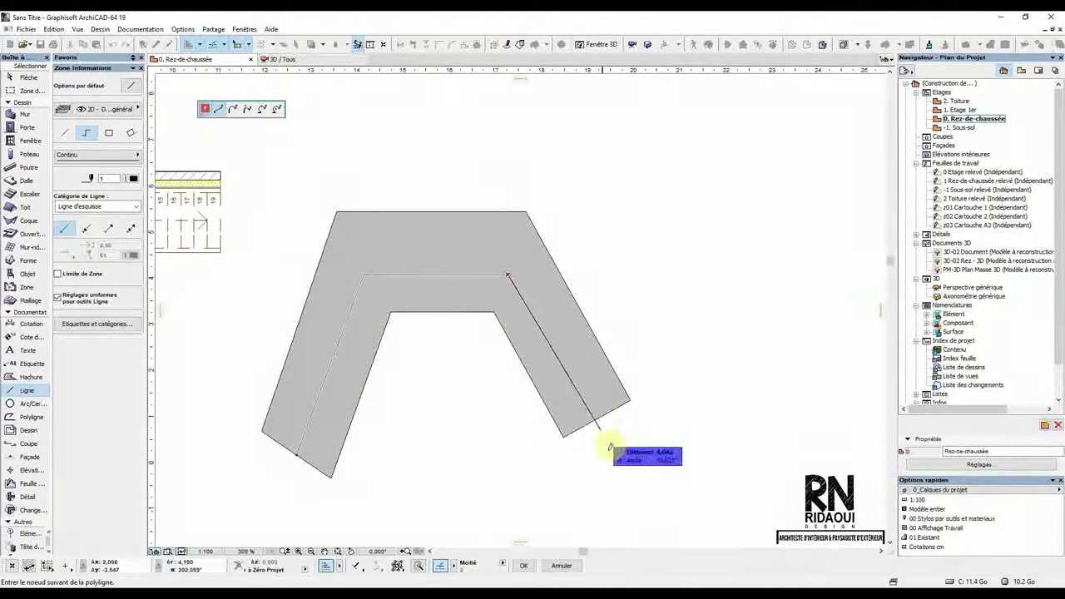
left_click(598, 415)
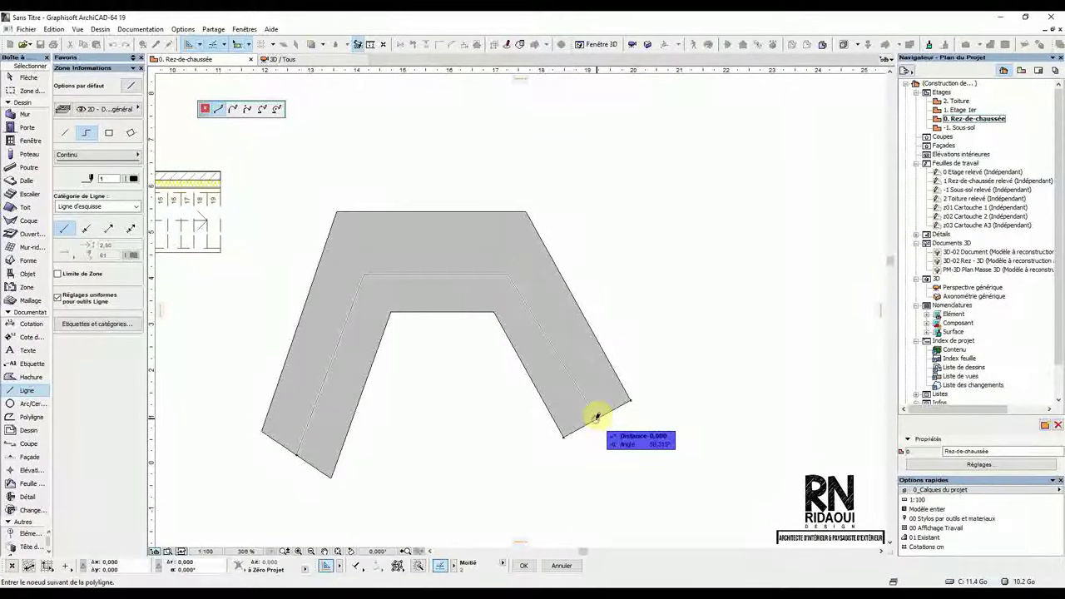
left_click(597, 416)
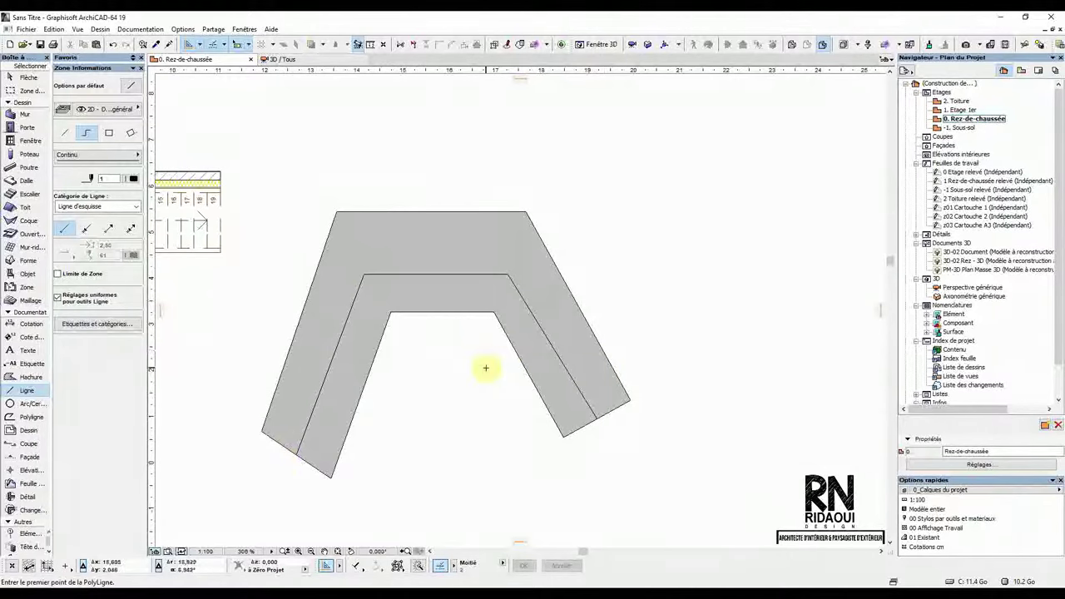
Step: Create a custom-shaped stair from the splayed hatch and its walking line, accepting the free-form stair type
left_click(24, 77)
left_click(469, 241)
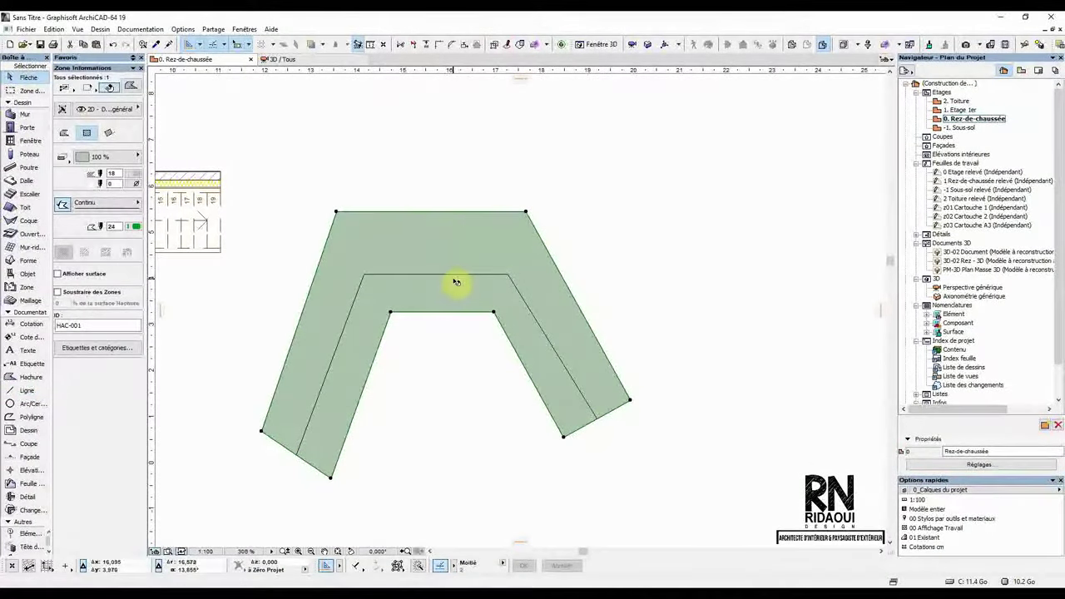
left_click(457, 276)
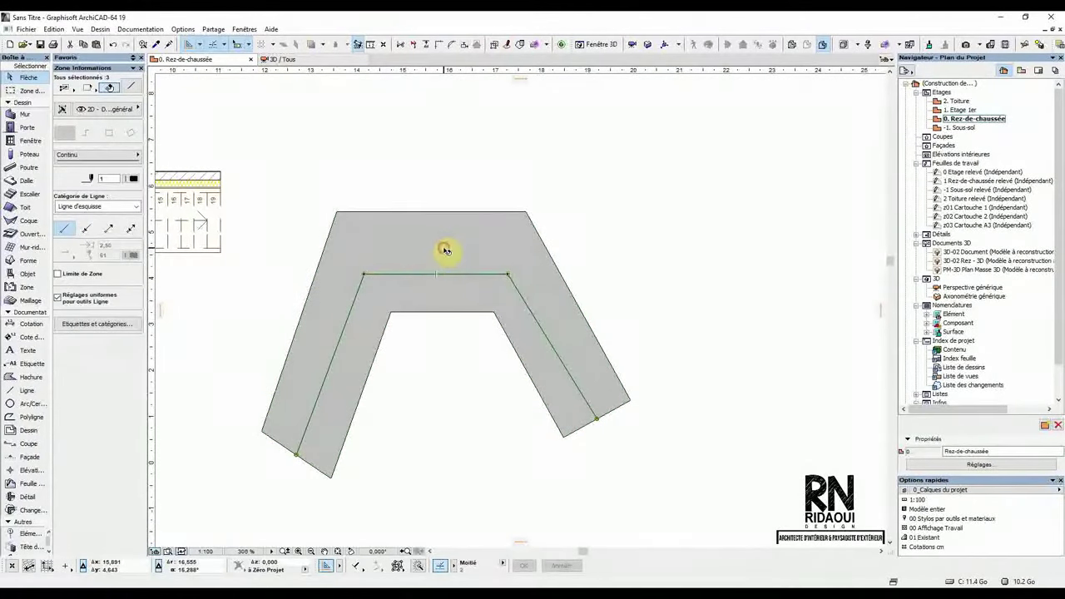
left_click(444, 247)
left_click(466, 273, "shift")
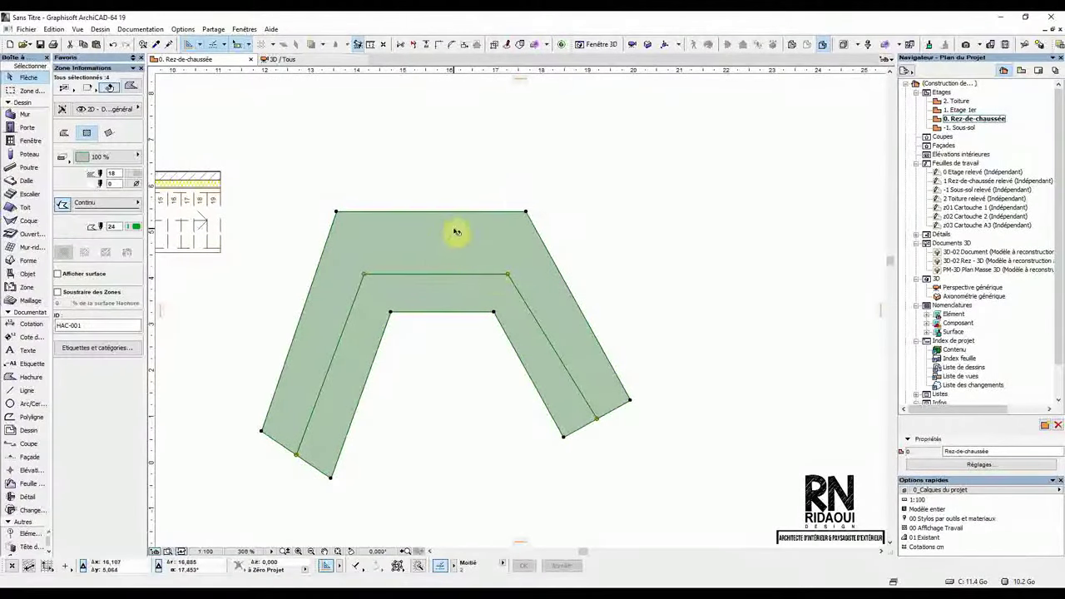
left_click(100, 29)
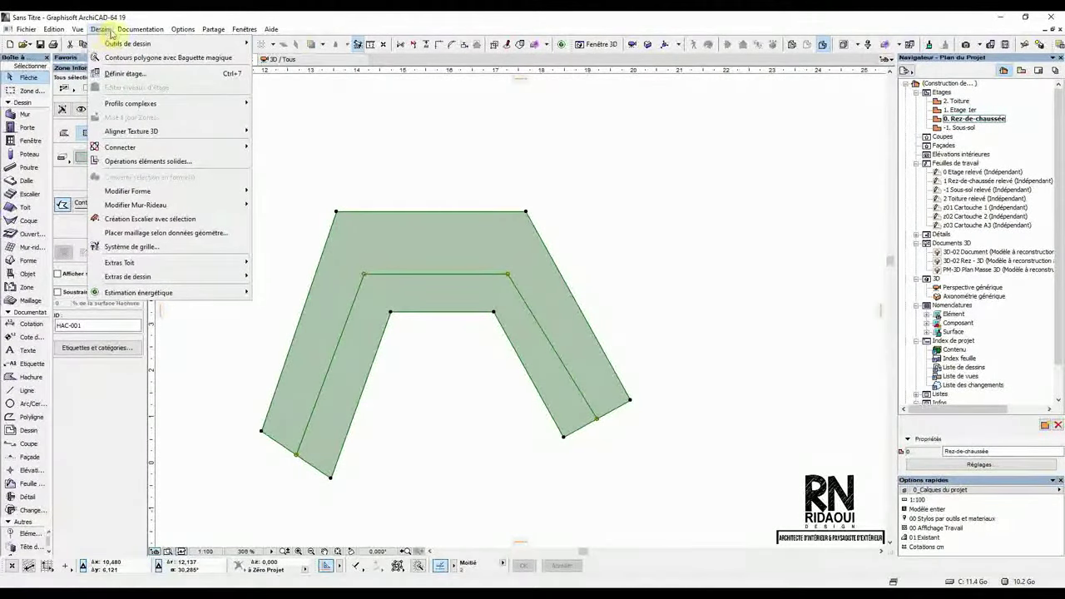
mouse_move(102, 42)
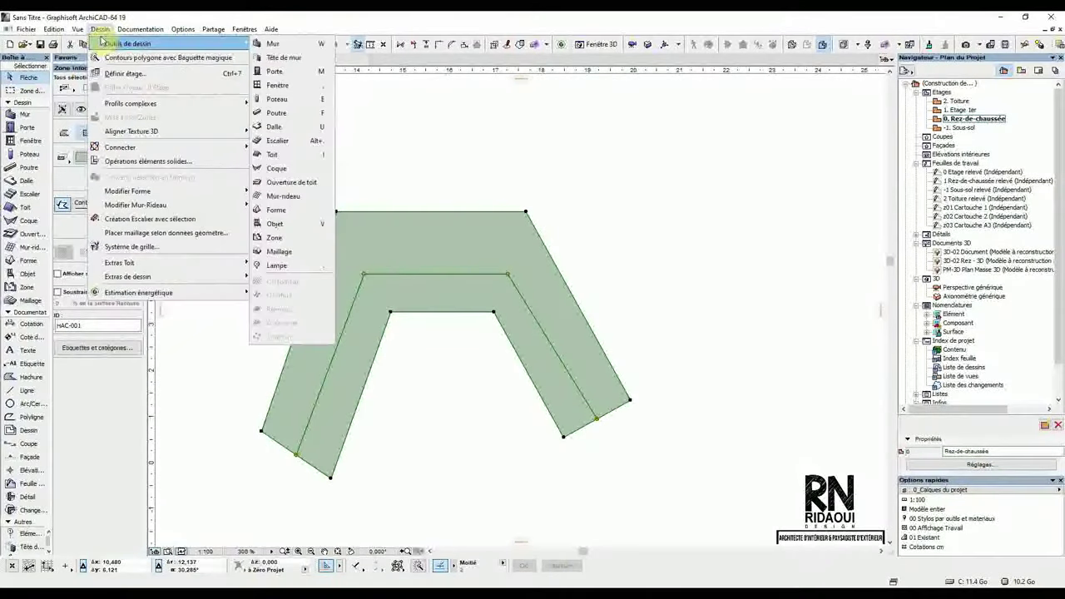
mouse_move(167, 280)
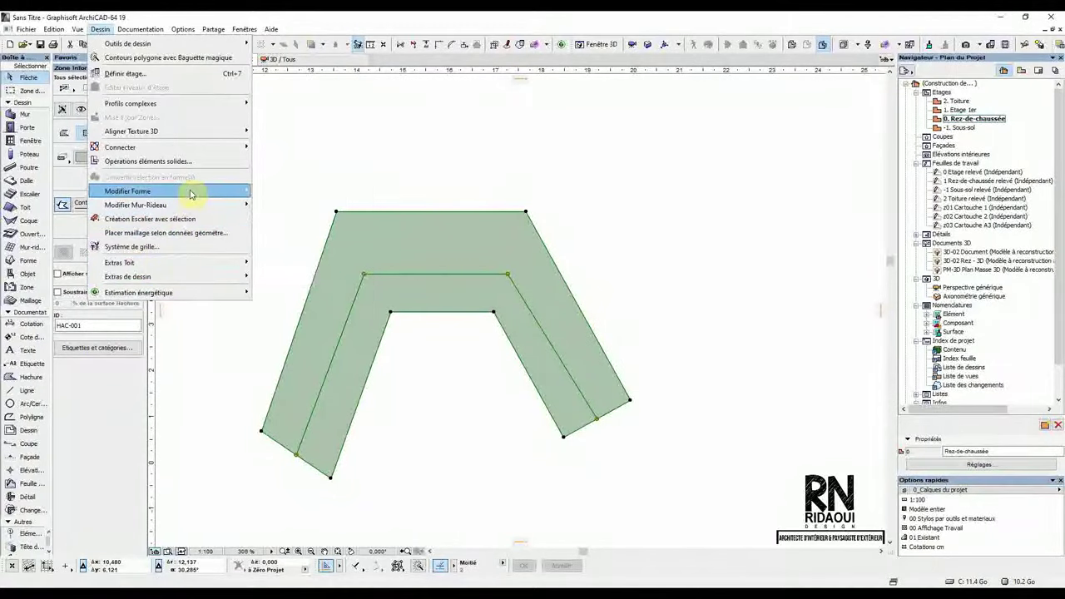
mouse_move(189, 194)
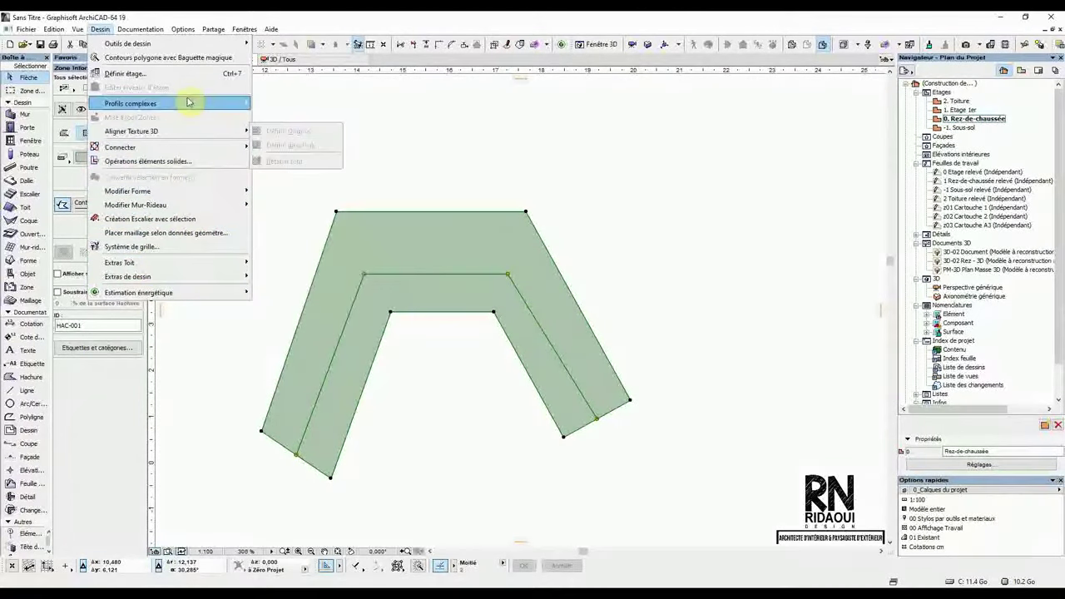
mouse_move(188, 102)
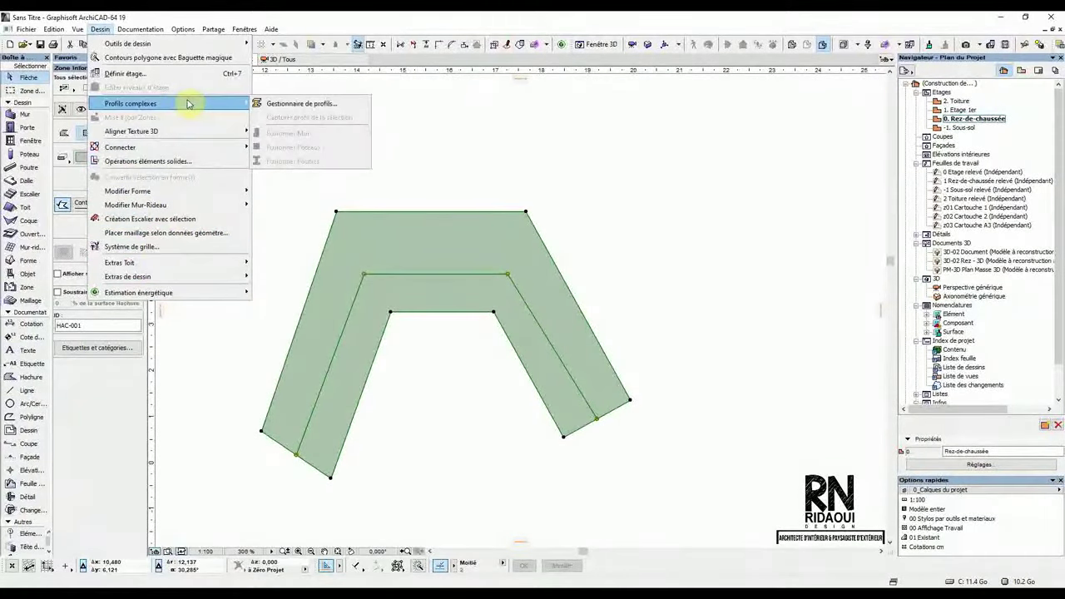
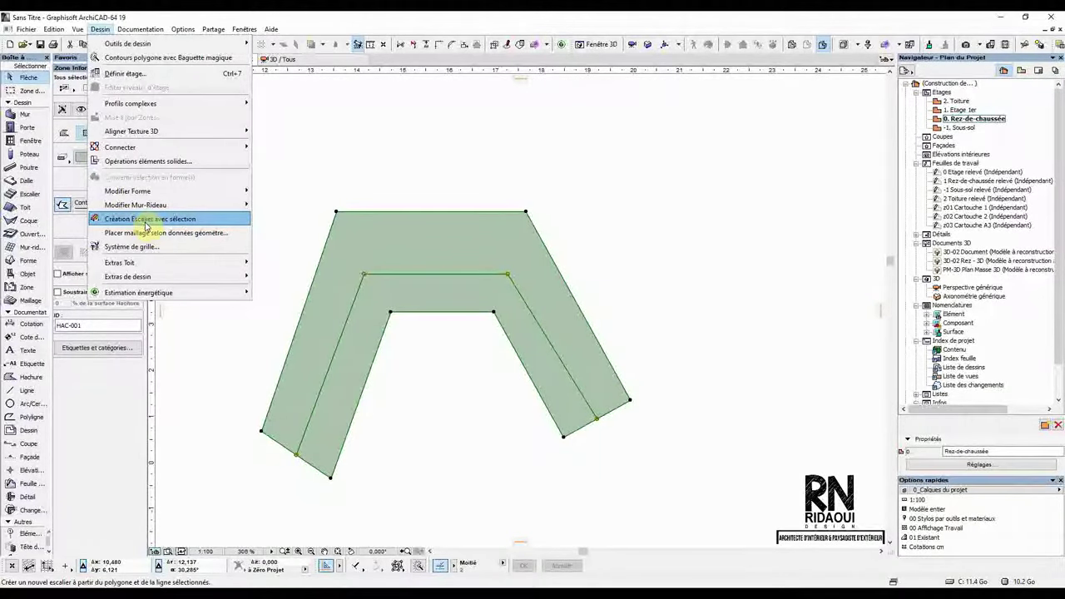
left_click(154, 222)
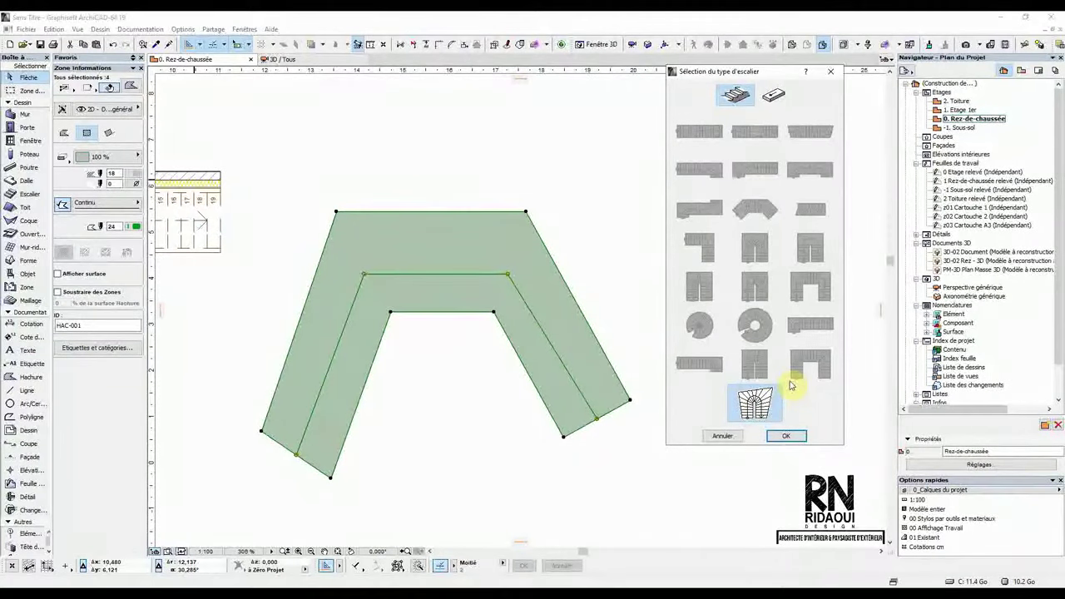
left_click(787, 440)
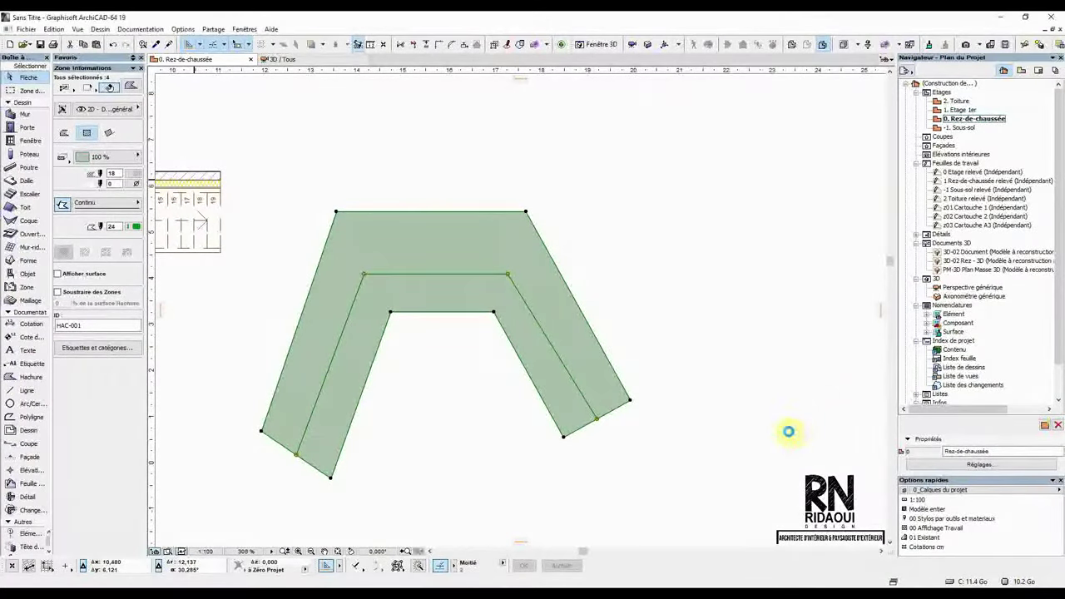
left_click_drag(533, 93, 742, 98)
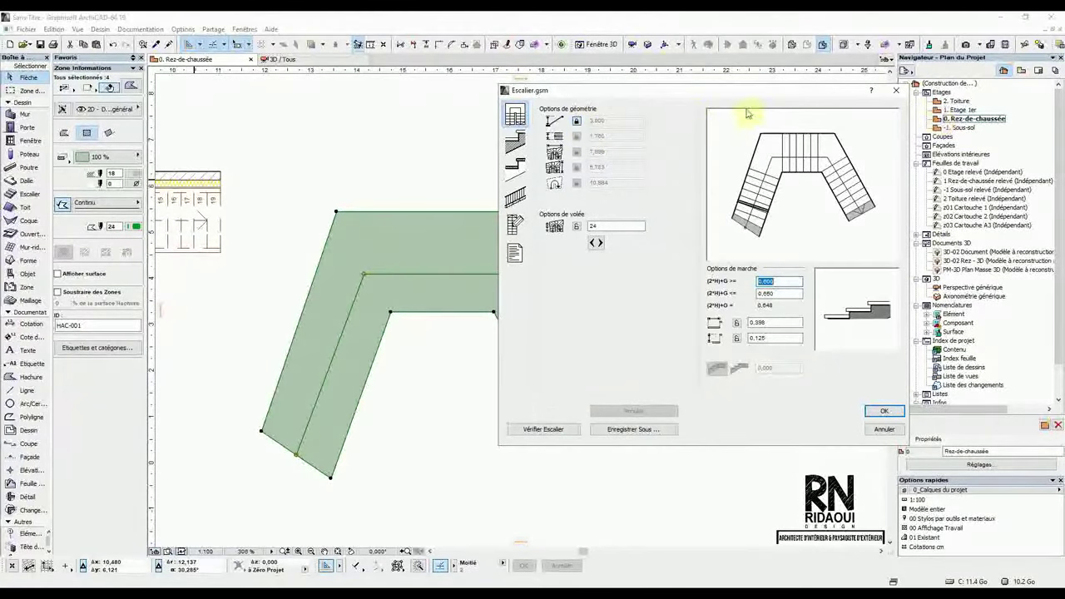
left_click_drag(704, 96, 671, 98)
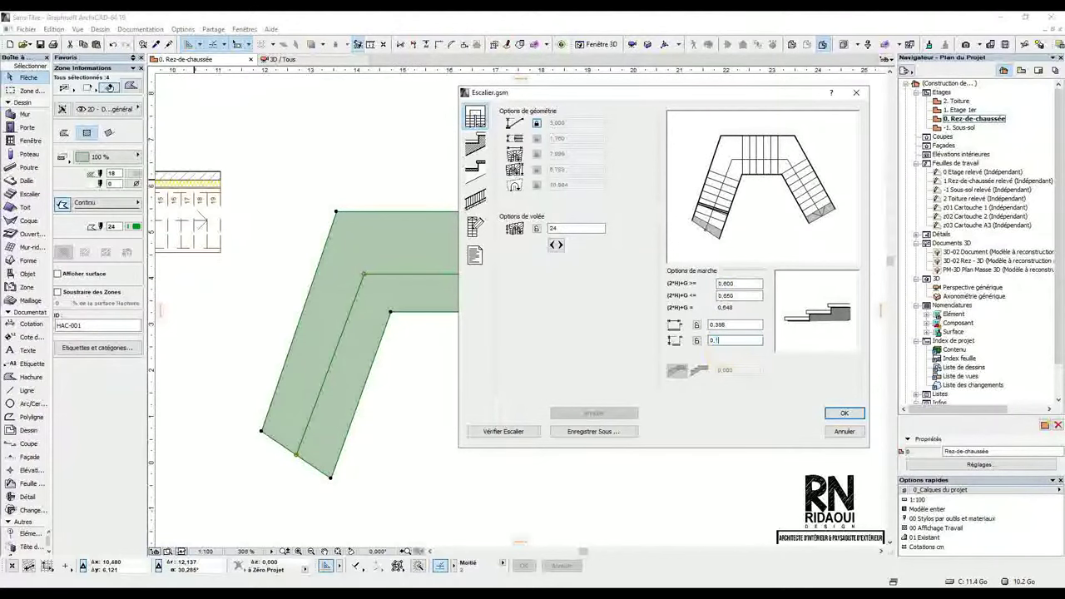
Step: Try a riser height of 0.160 m with the total stair height unlocked, and lock the total height at 3 m again
left_click(770, 366)
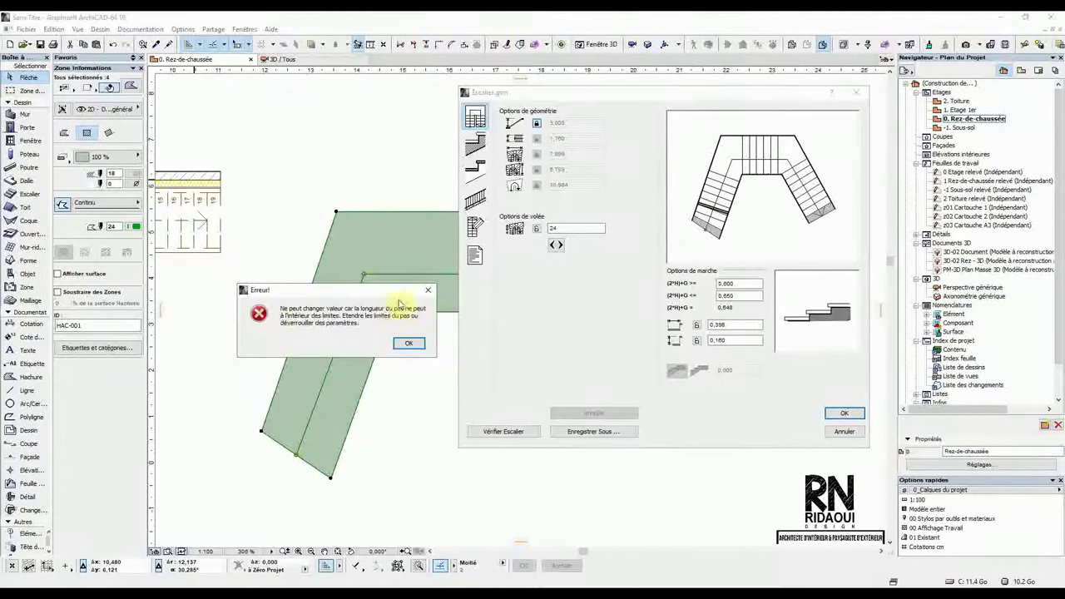
left_click(408, 343)
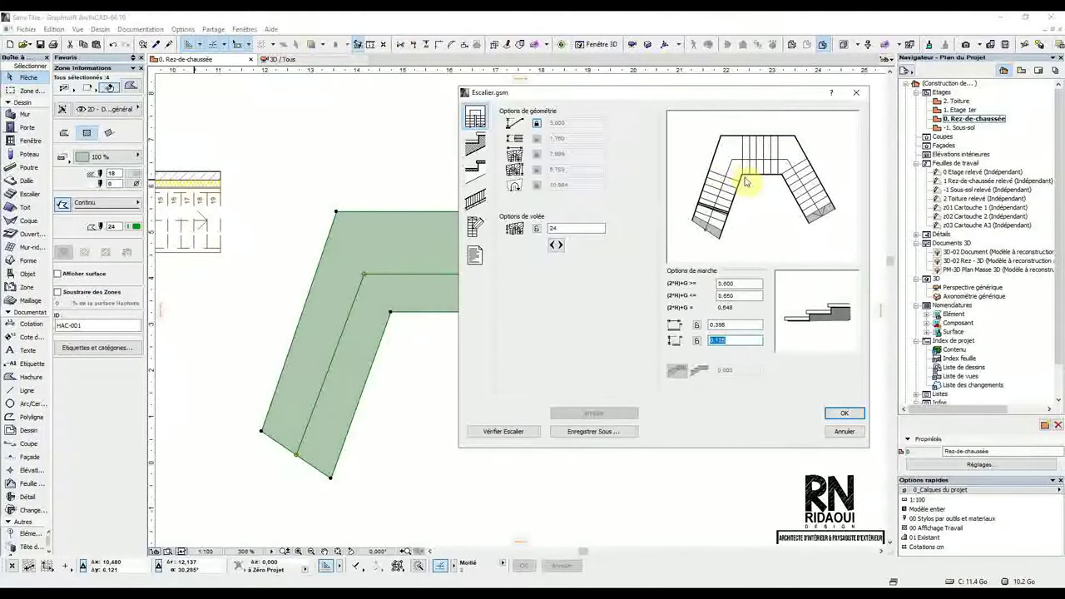
left_click(537, 124)
left_click(727, 340)
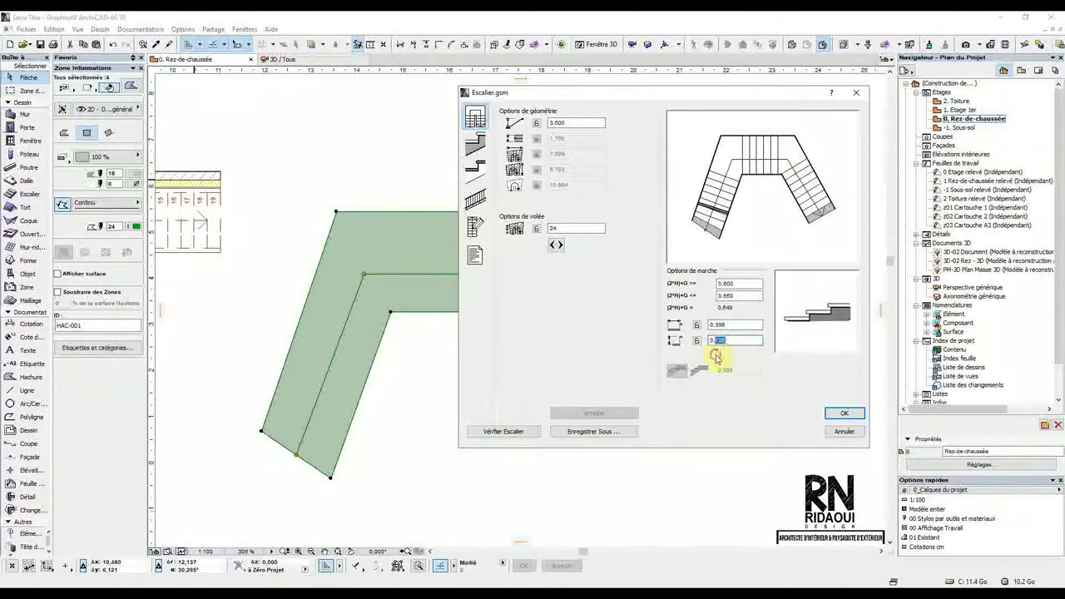
key("Tab")
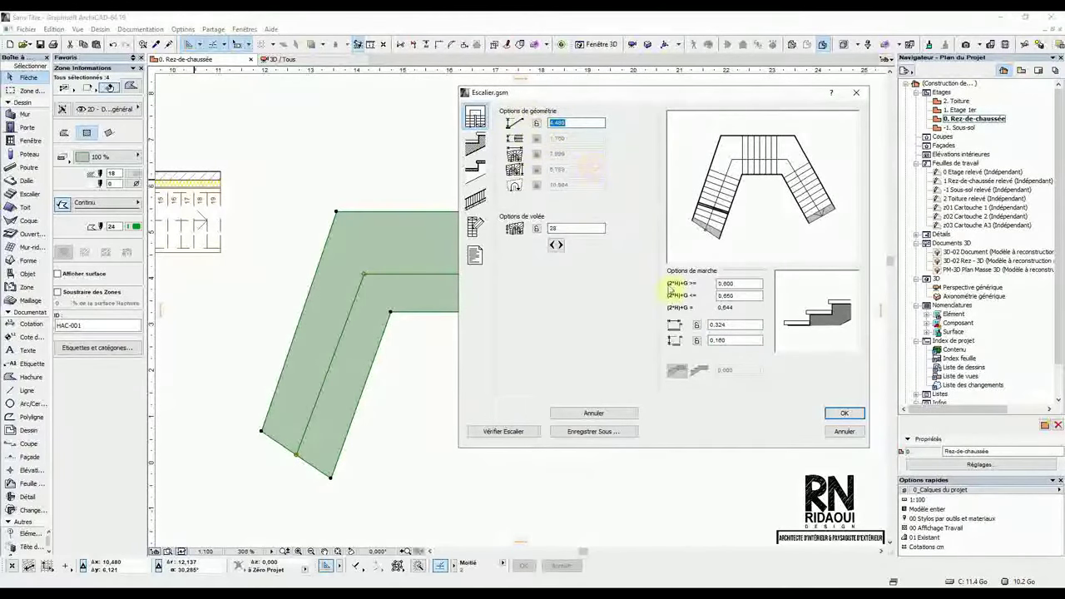
type("3")
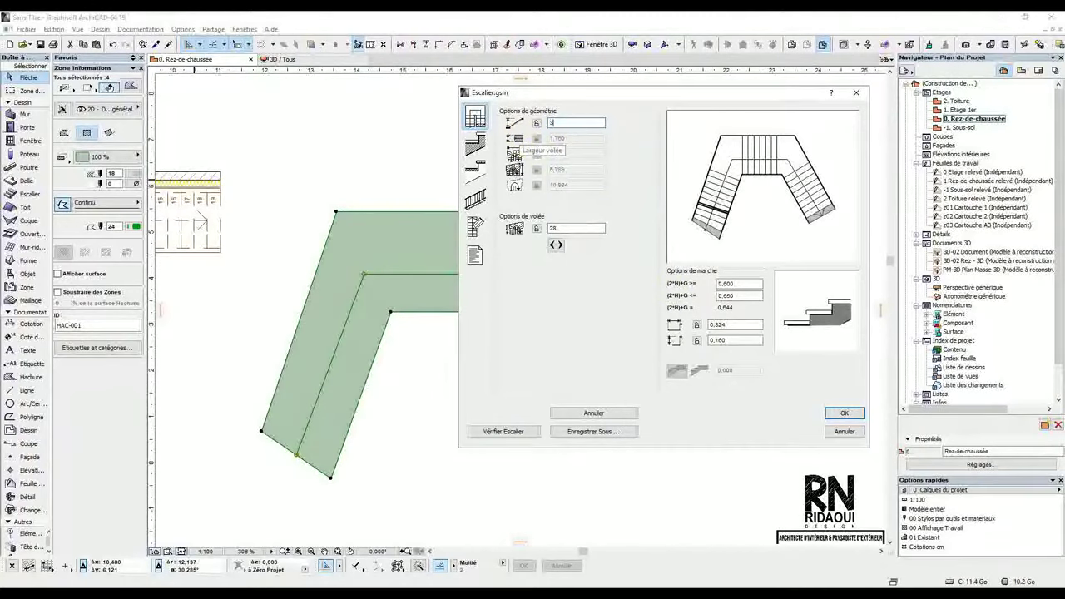
left_click(537, 123)
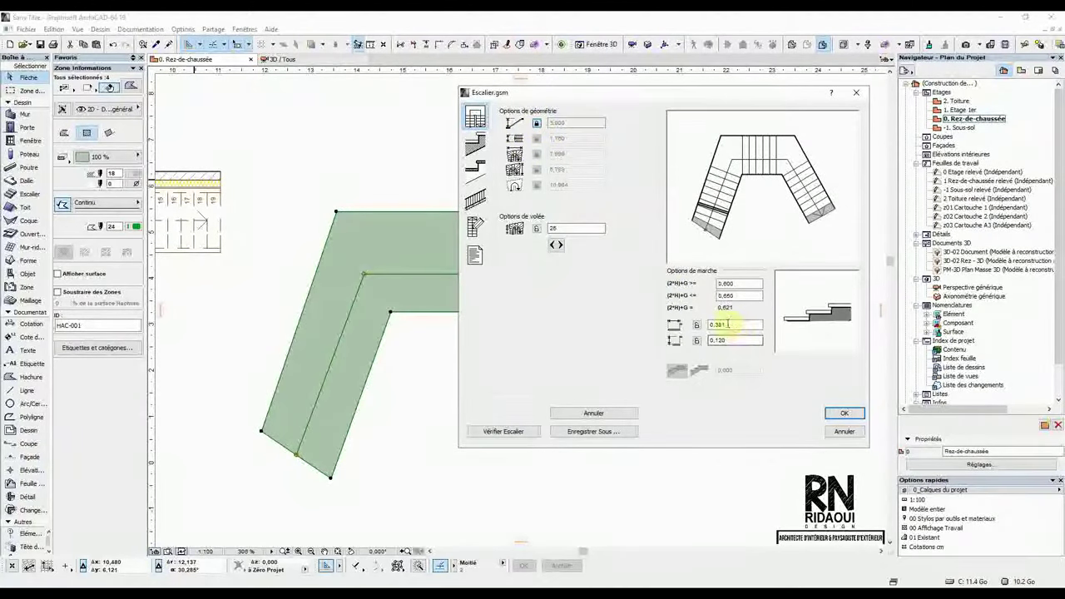
Step: Try other step counts for the flight, including 24 and 28
double_click(555, 229)
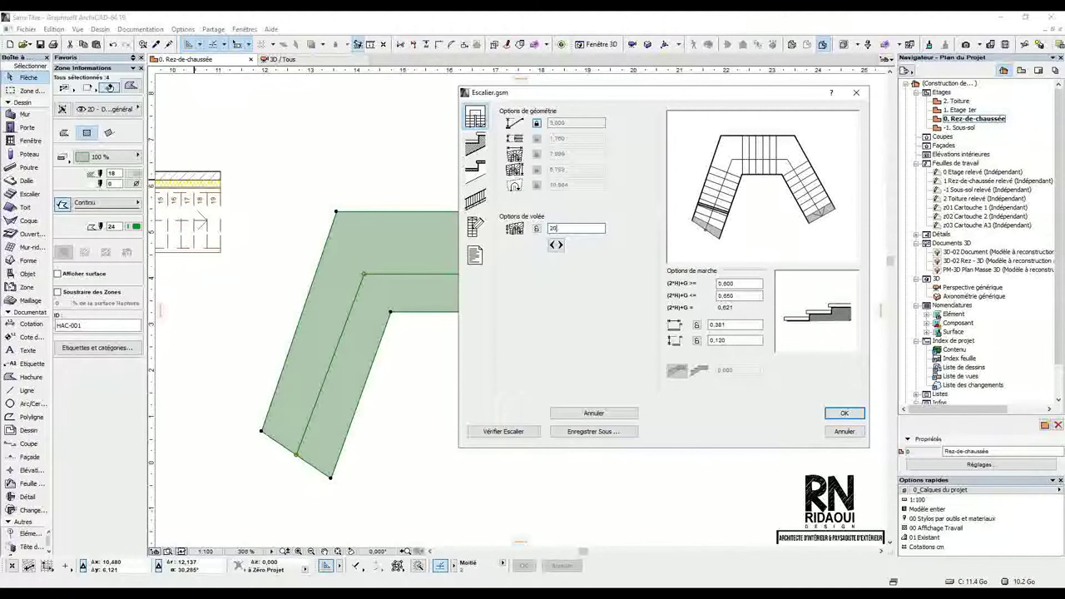
key("Tab")
left_click(398, 338)
left_click(535, 285)
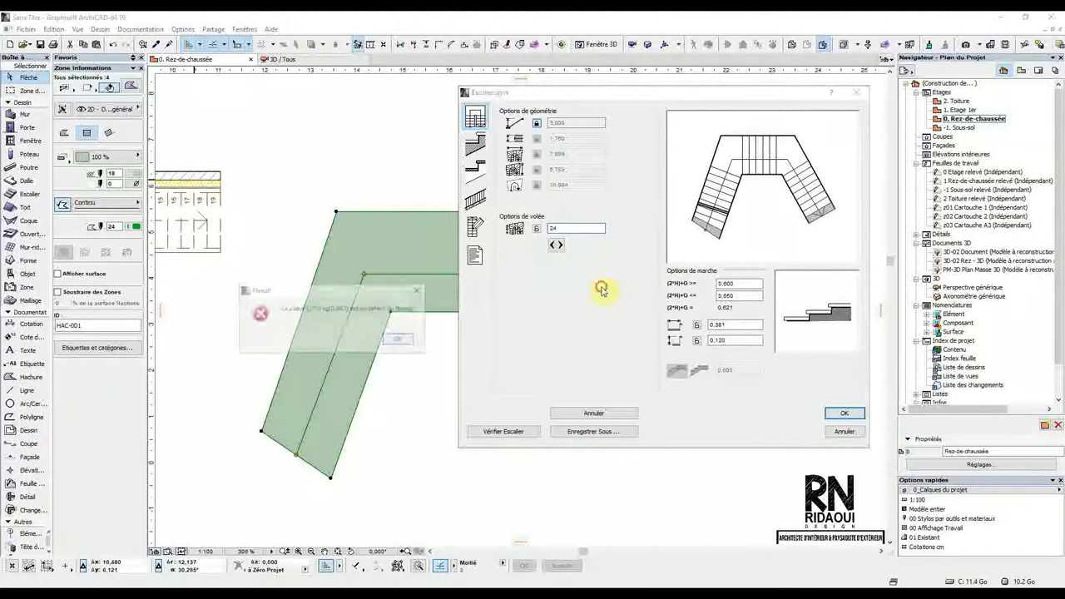
left_click(399, 338)
left_click(566, 231)
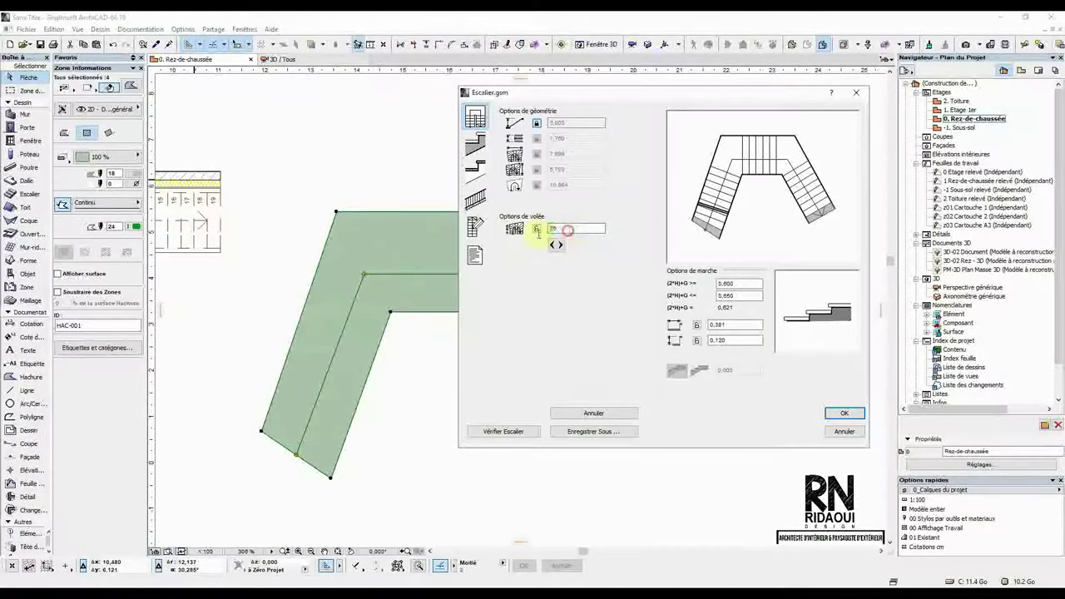
left_click(586, 287)
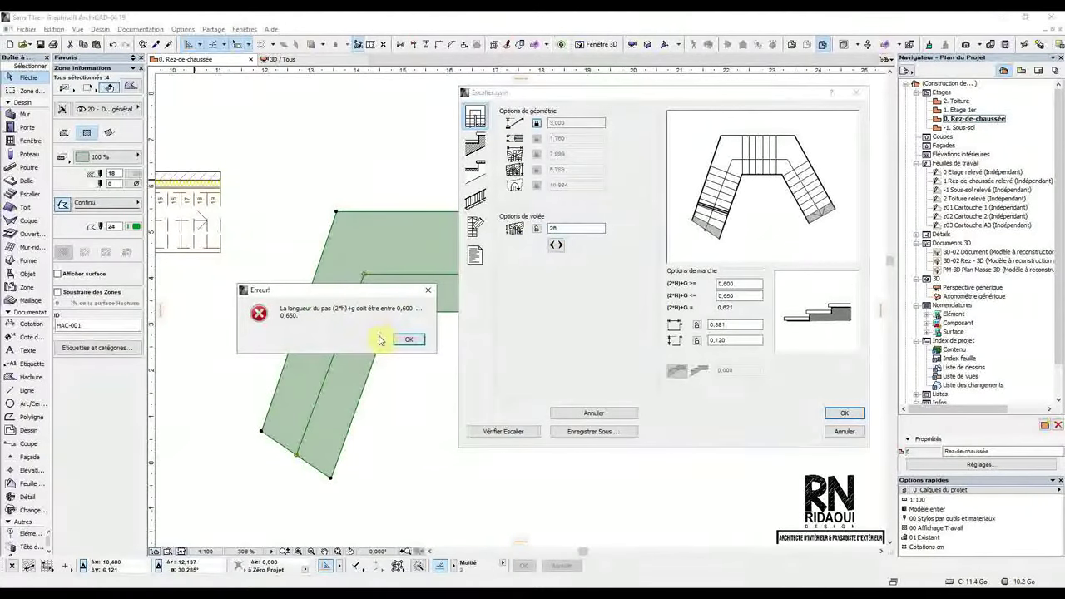
left_click(428, 290)
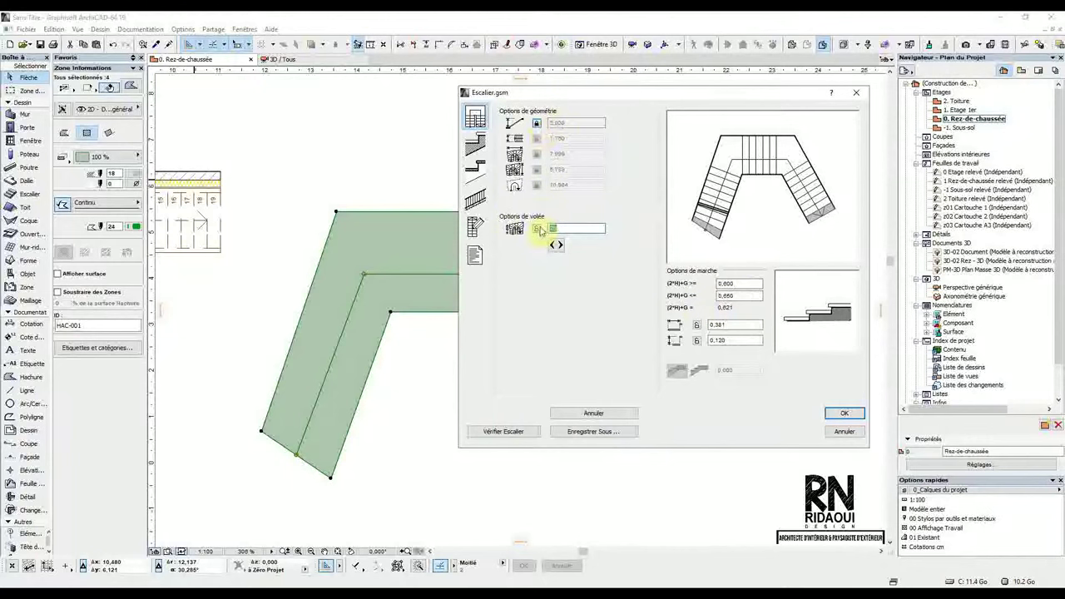
Step: Review the stair's structure and tread settings, and set its railing type to Poteaux avec barres
left_click(475, 150)
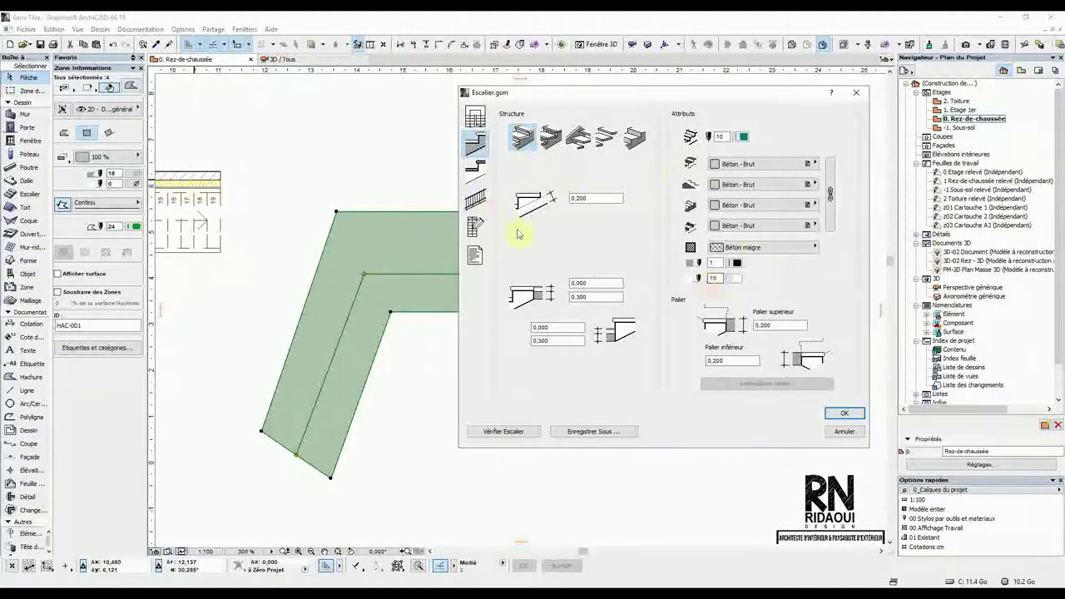
left_click(477, 176)
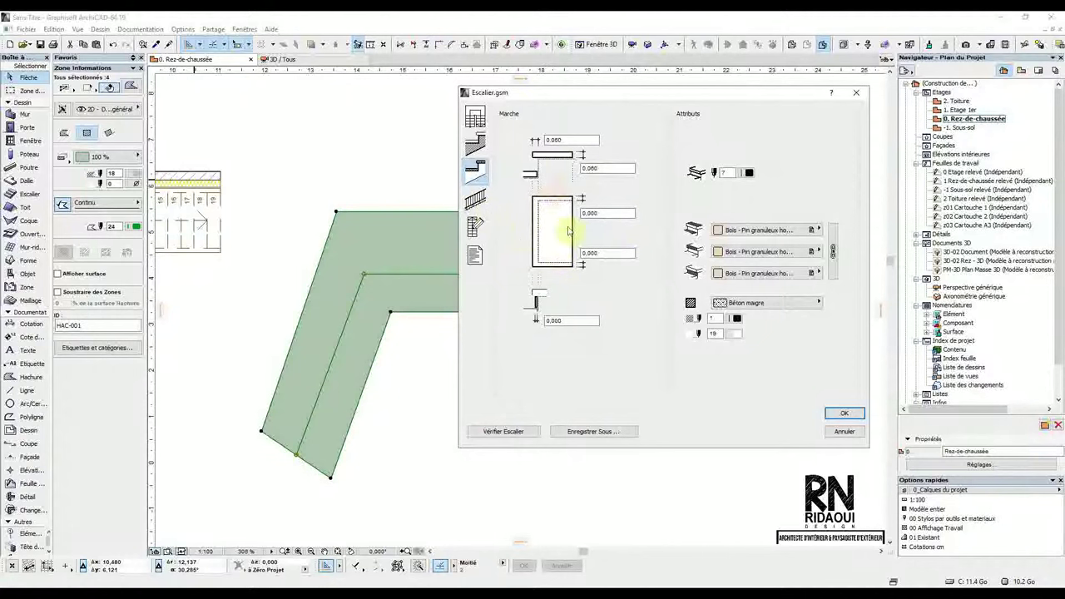
left_click(479, 202)
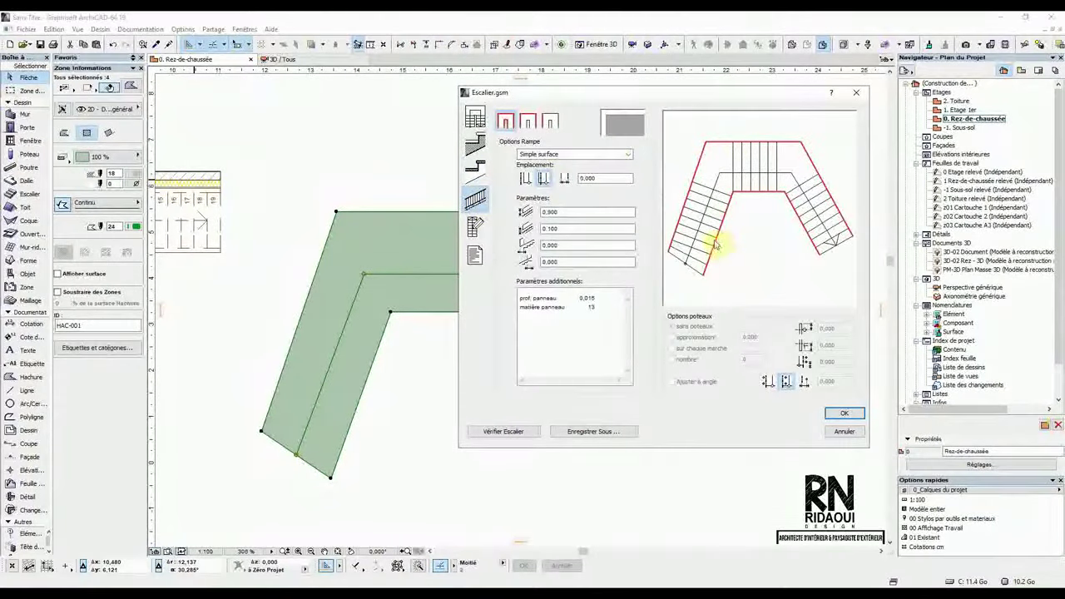
left_click(594, 157)
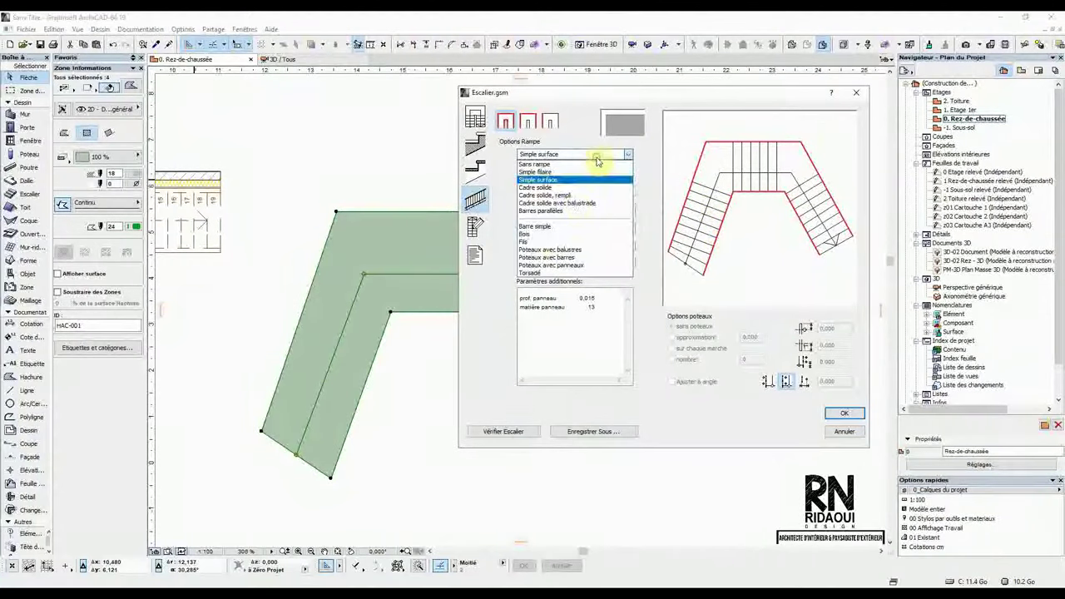
left_click(547, 260)
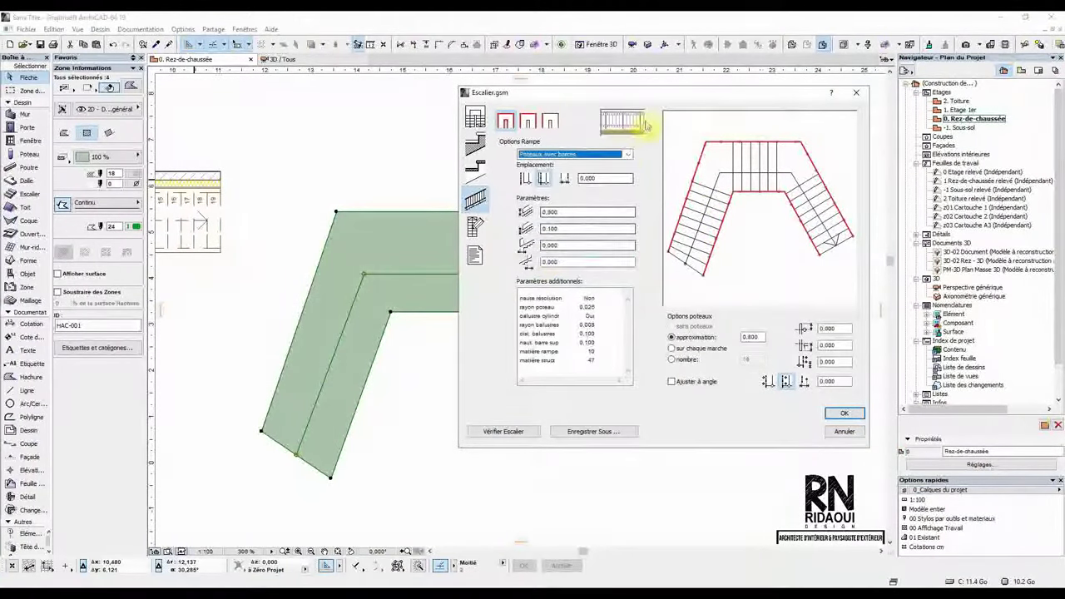
Step: Review the stair's 2D symbol and listing settings, and run the stair check
left_click(475, 226)
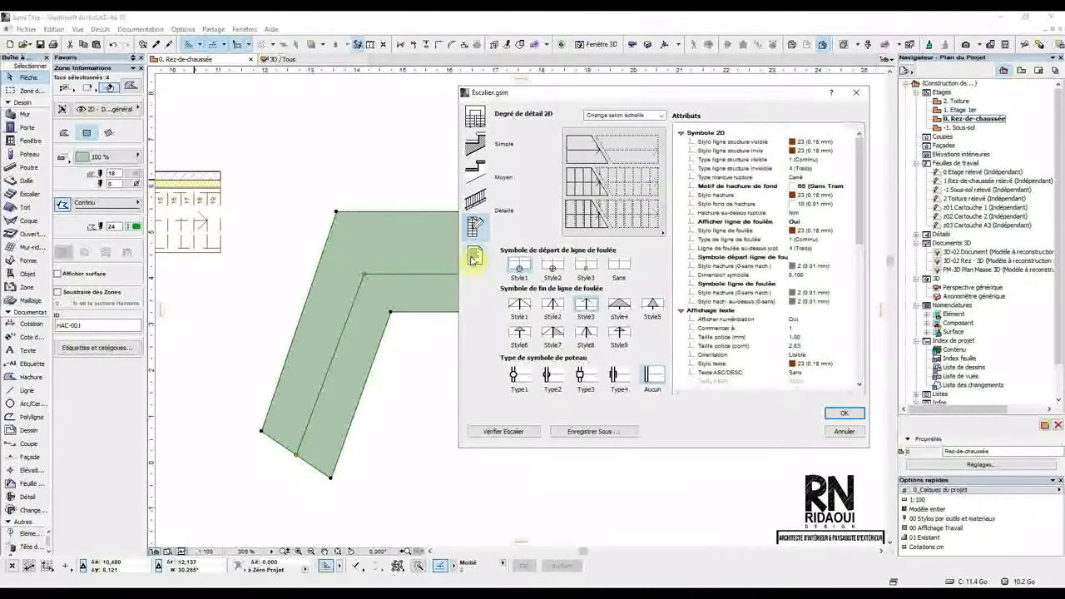
left_click(475, 255)
left_click(492, 435)
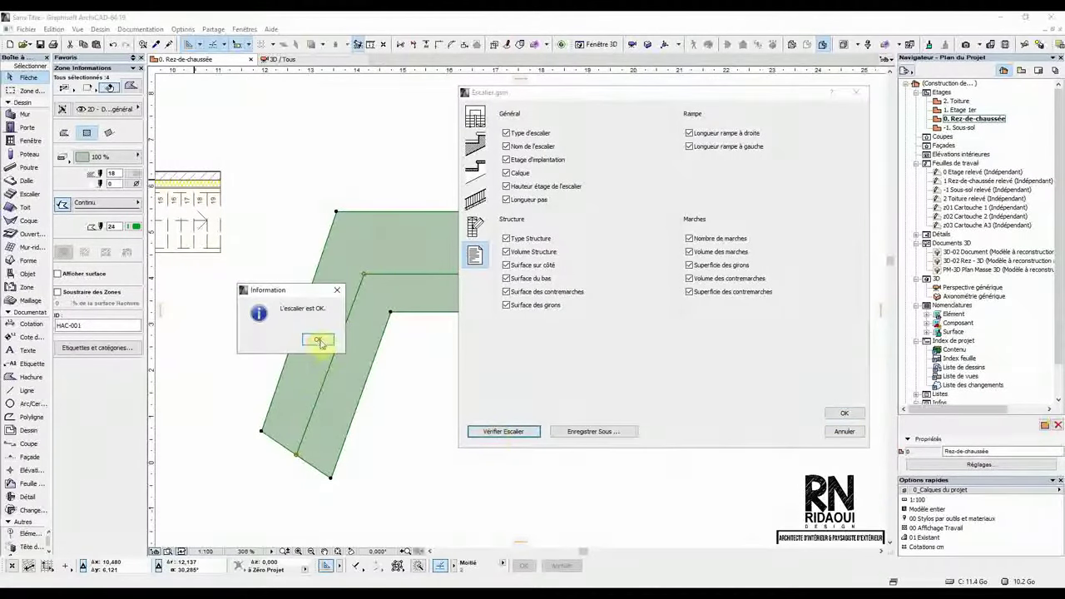
left_click(318, 340)
Step: Save the stair as Escalier D in the embedded library and deselect everything on the plan
left_click(605, 432)
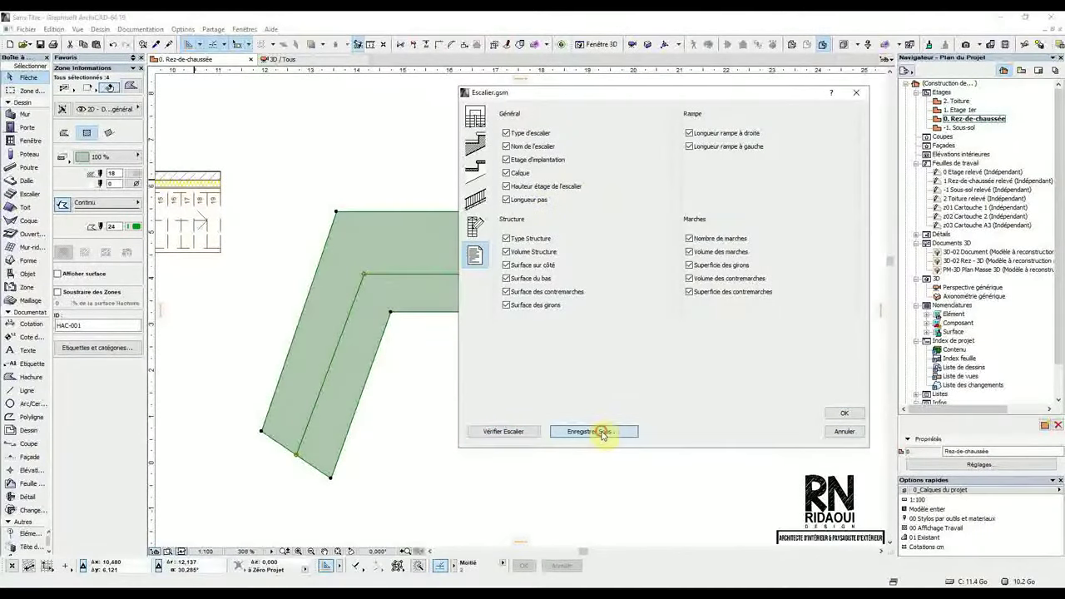
left_click(569, 165)
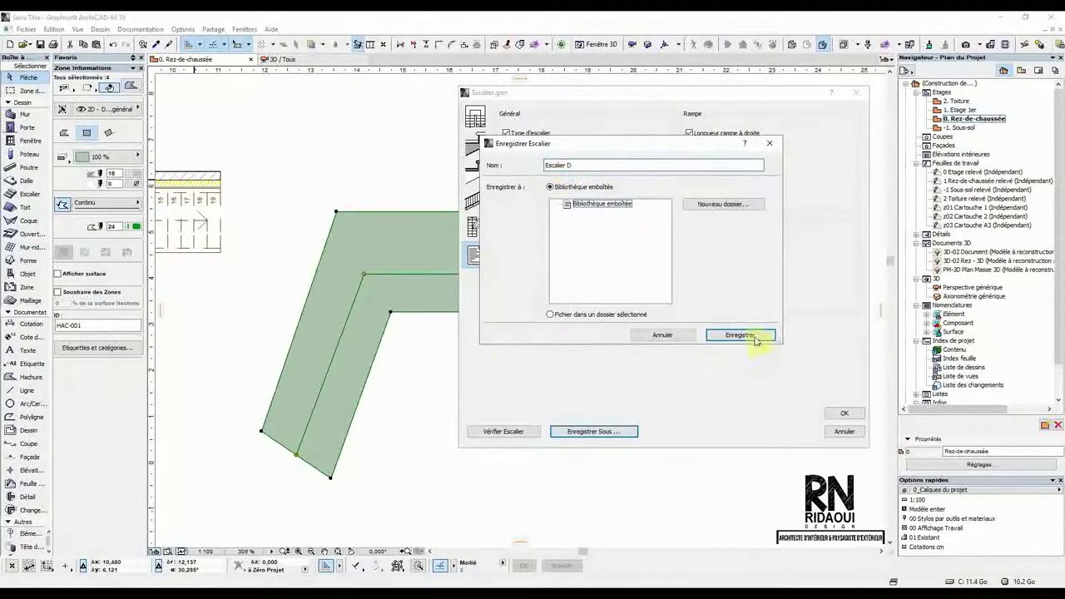
left_click(741, 336)
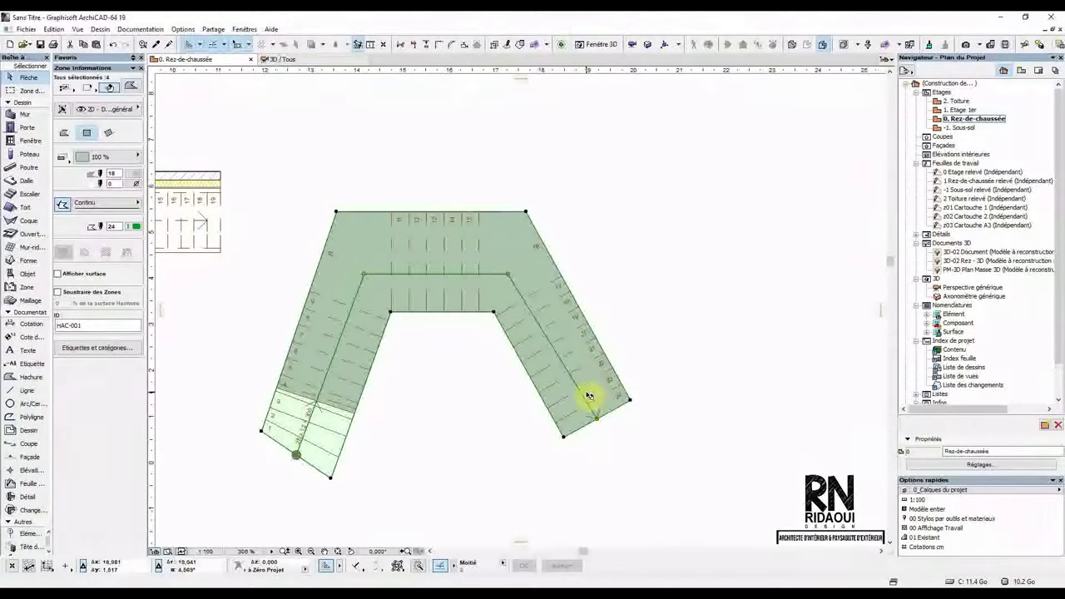
scroll(425, 312, "down", 2)
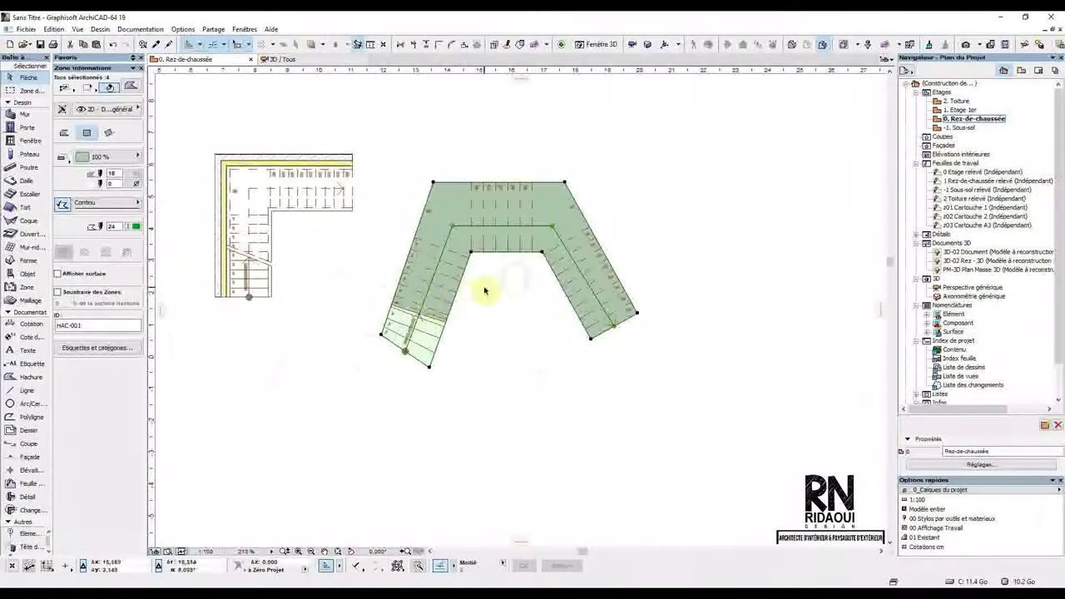
left_click(401, 168)
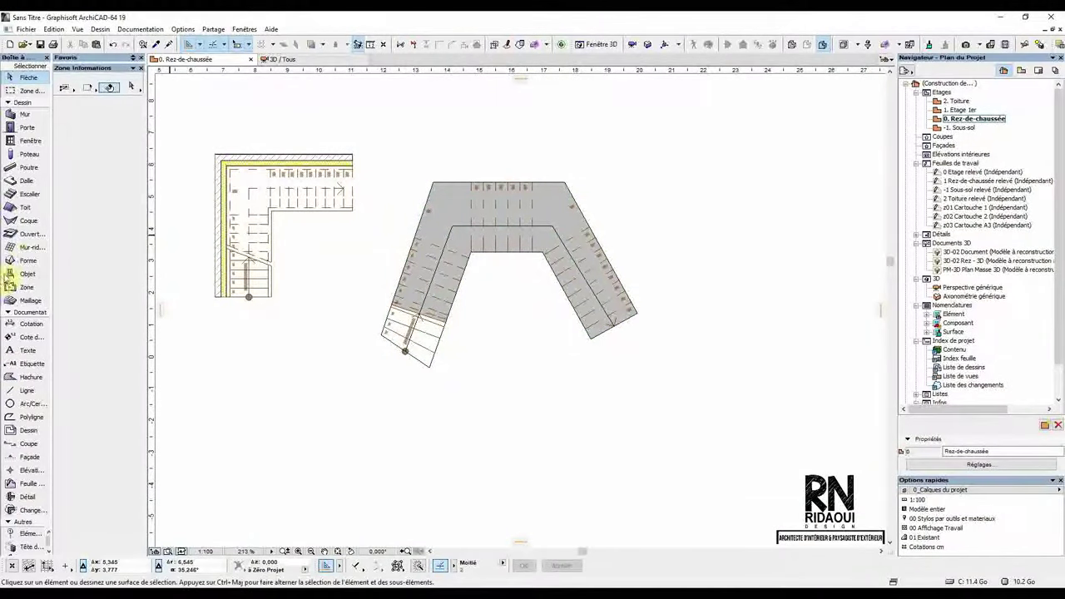
Step: Choose Escalier D from the embedded library for the Stair tool and place a second instance beside the hatched stair
left_click(23, 193)
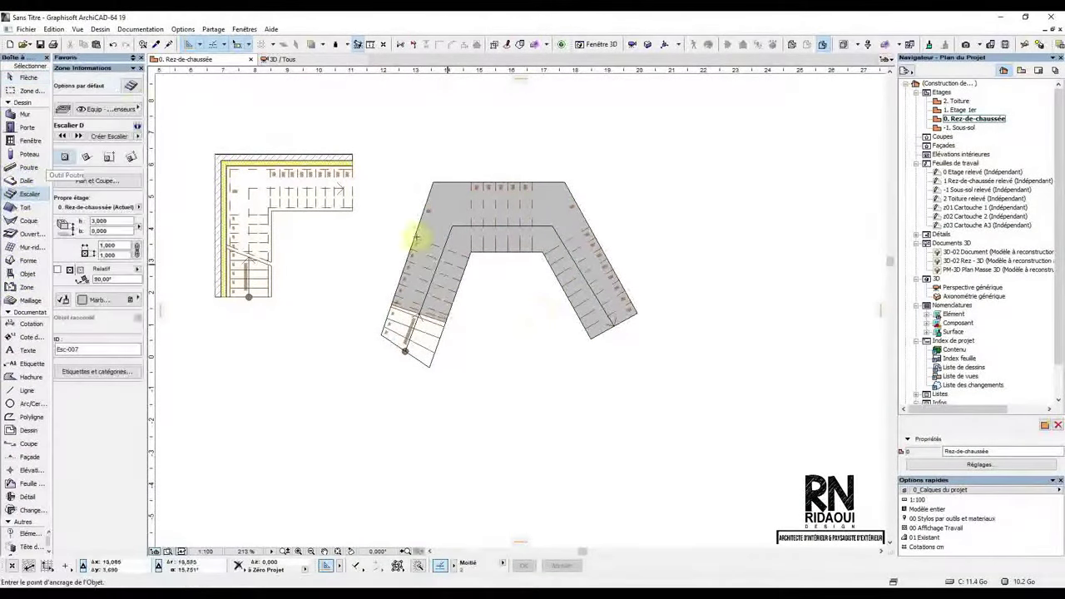
left_click(130, 88)
left_click(273, 398)
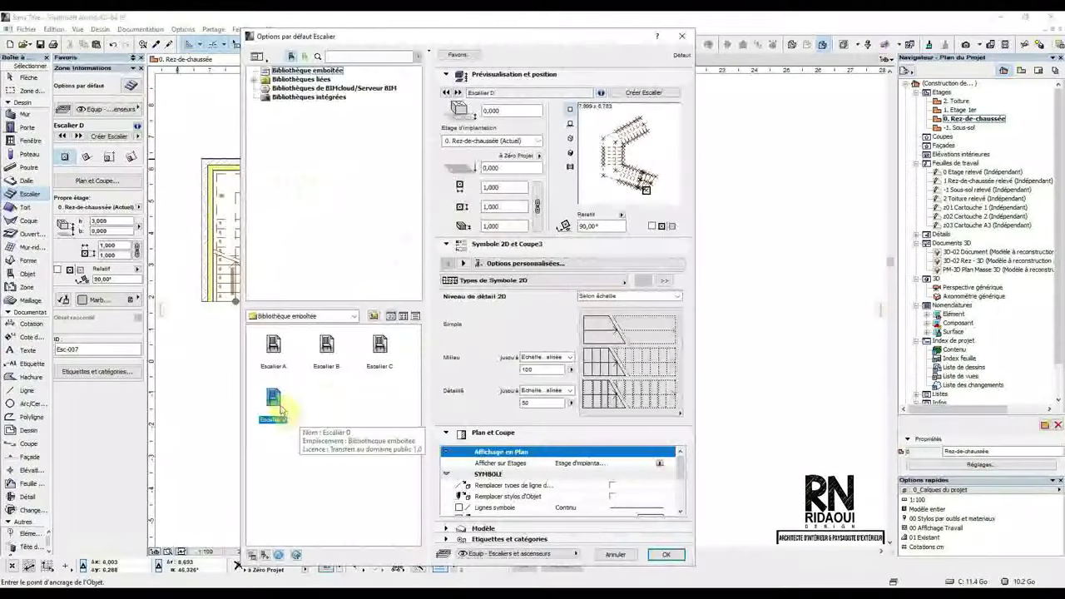
left_click(666, 554)
scroll(659, 345, "down", 3)
scroll(392, 267, "up", 5)
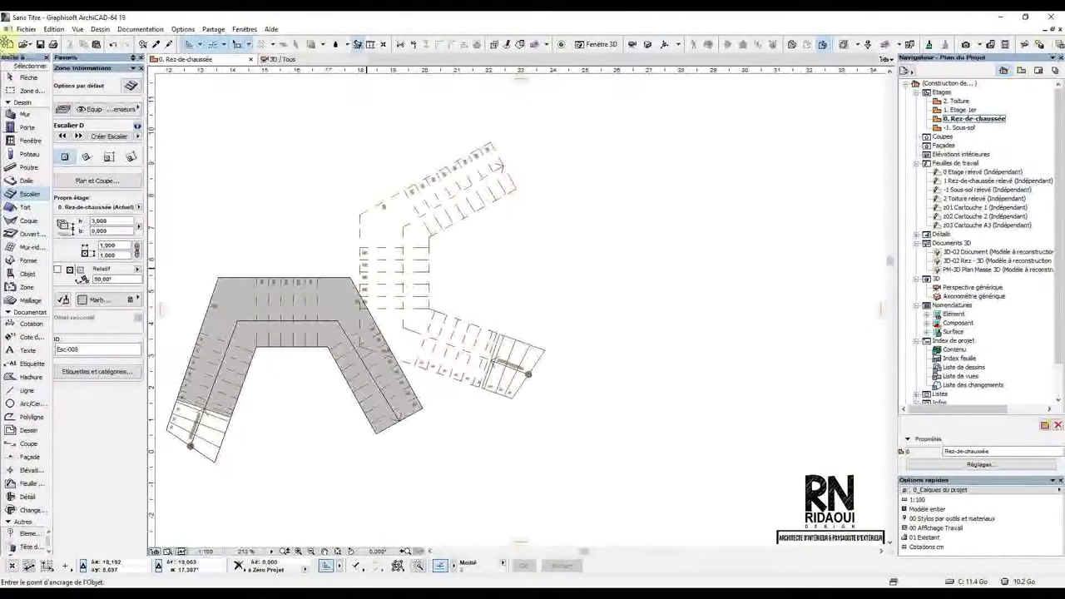
Step: Select the newly placed Escalier D instance and move it to the right, clear of the hatched stair
left_click(10, 77)
left_click(404, 308)
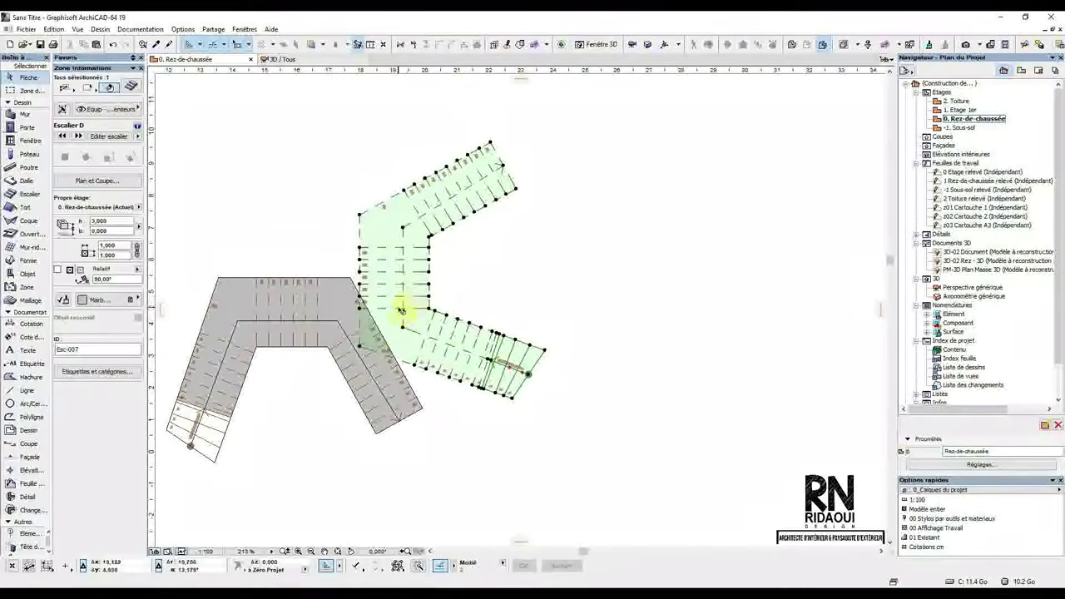
left_click_drag(402, 331, 638, 341)
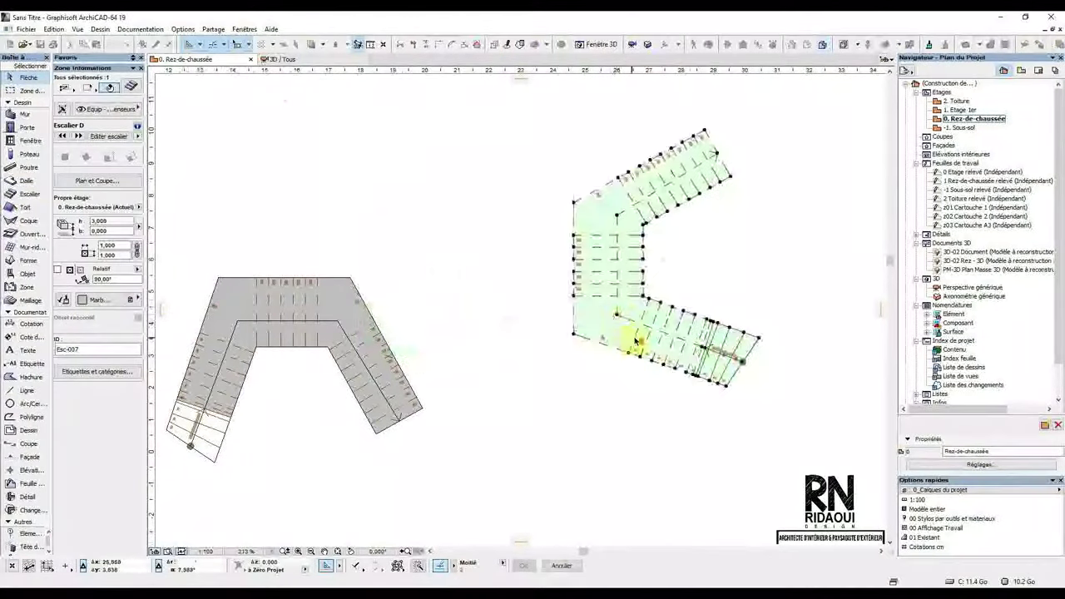
scroll(530, 311, "down", 3)
scroll(525, 310, "up", 2)
Step: Examine the separate Escalier D instance in 3D from several angles, checking its flights, landings and railings
left_click(287, 59)
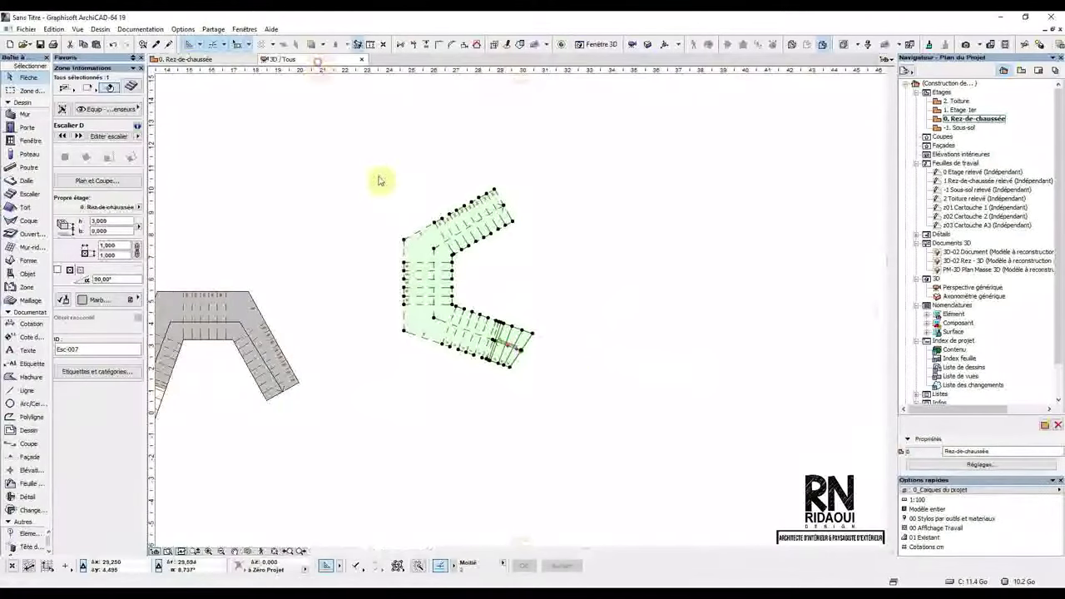
middle_click_drag(572, 372, 231, 311, "shift")
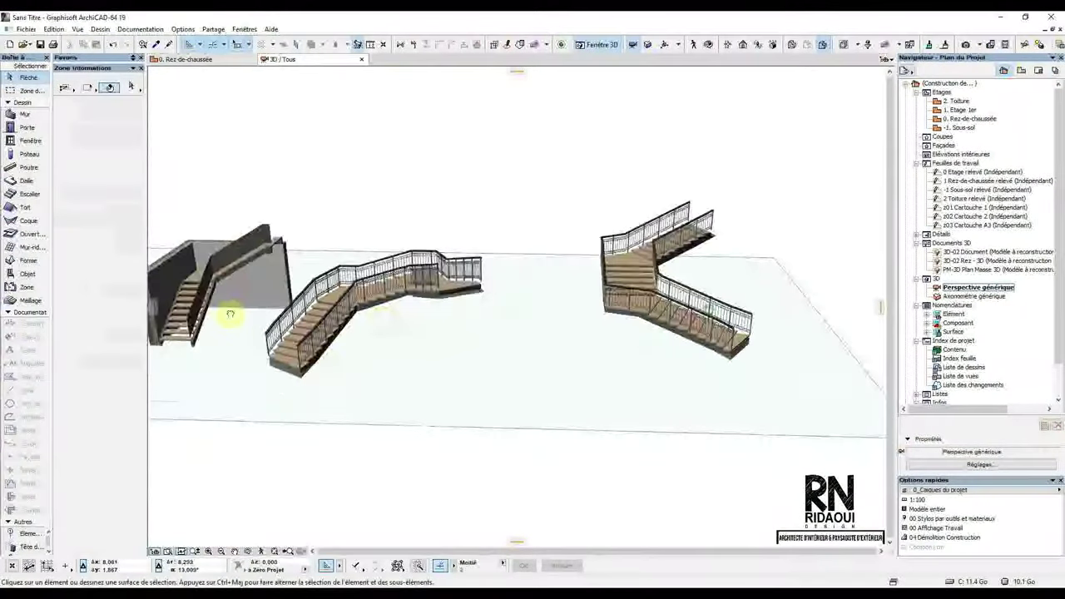
scroll(455, 314, "up", 5)
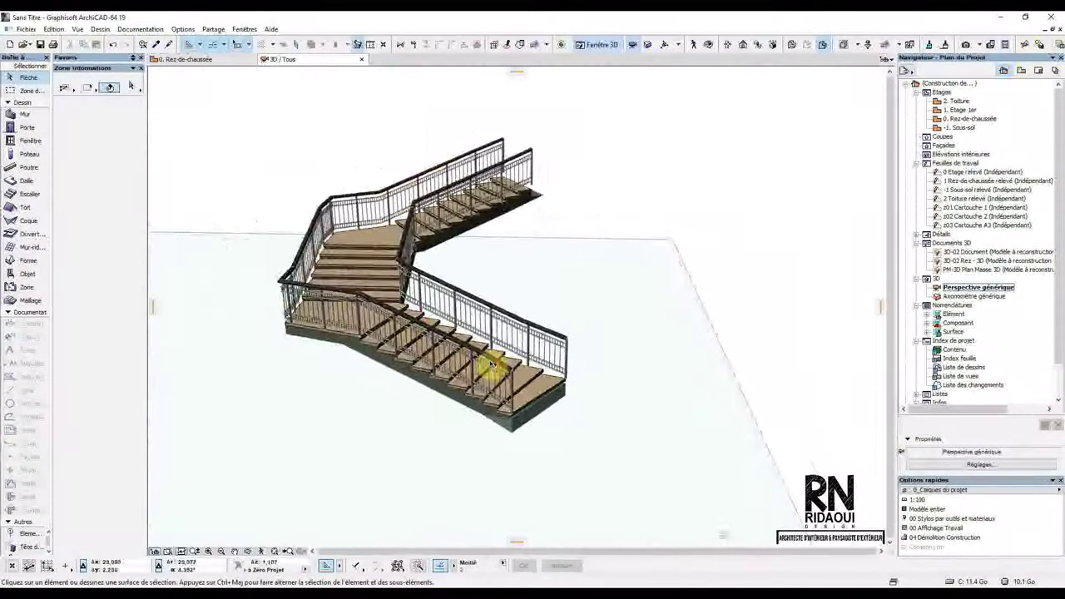
scroll(306, 412, "up", 5)
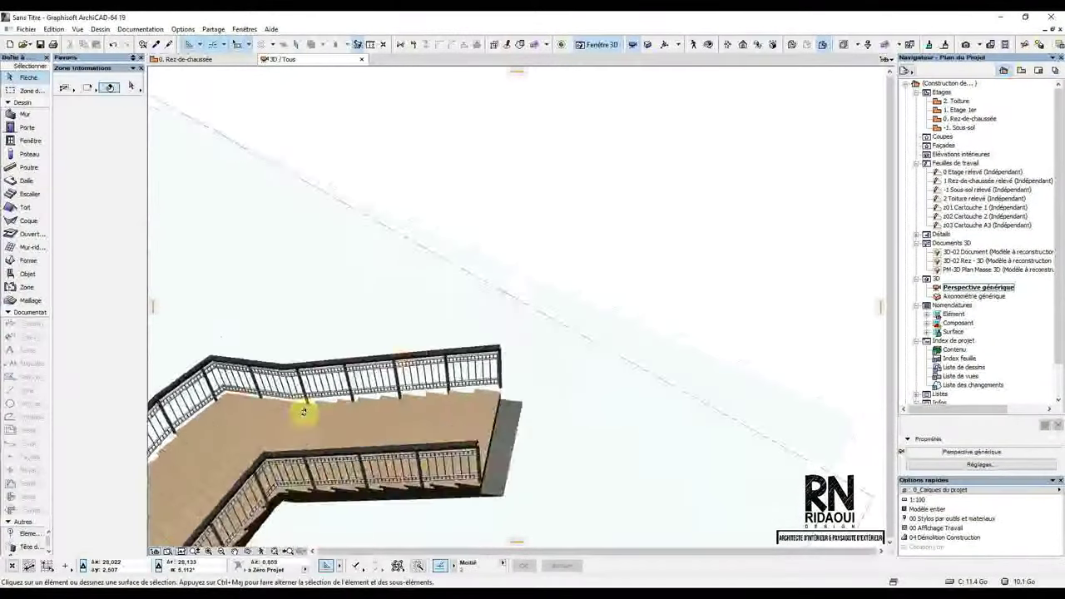
middle_click_drag(309, 424, 606, 157)
scroll(606, 157, "down", 6)
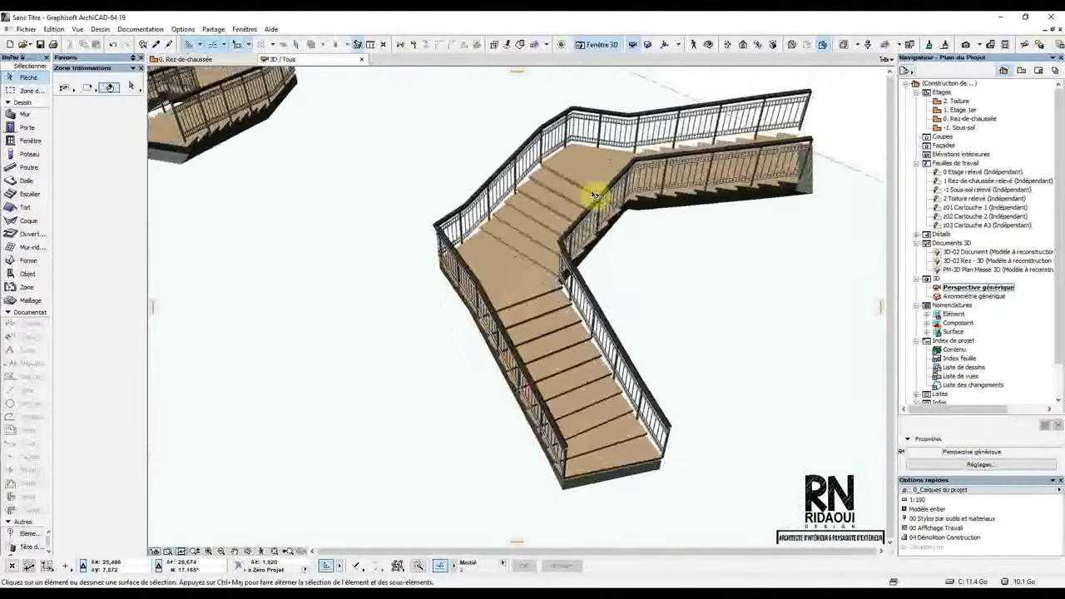
middle_click_drag(571, 245, 630, 269, "shift")
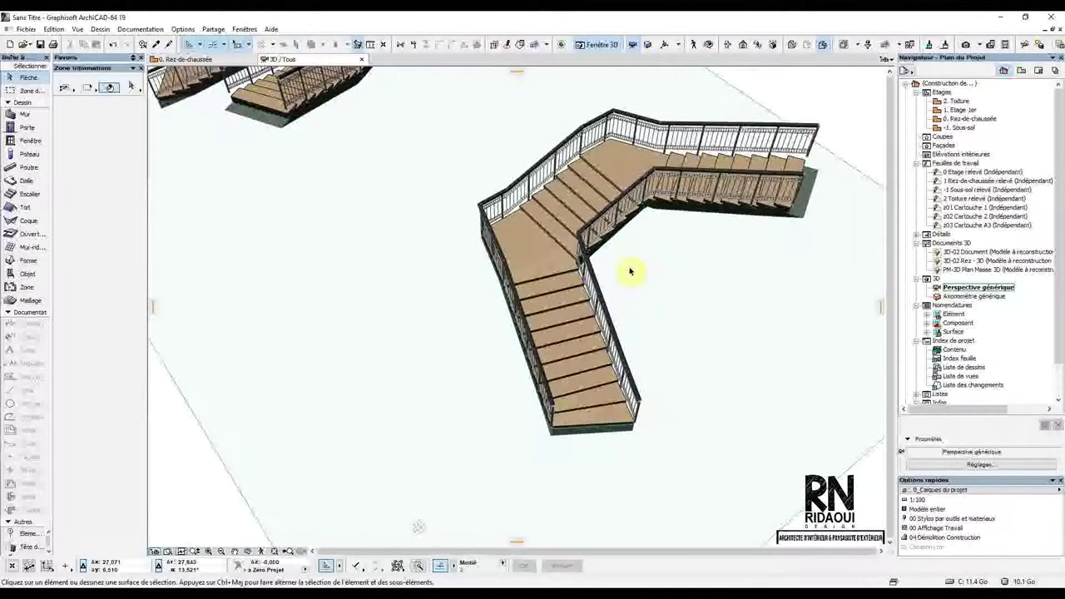
Step: On the ground-floor plan, start a polyline outline below the hatched stair with a three-point arc as its first edge
left_click(190, 59)
scroll(558, 297, "down", 3)
left_click(535, 306)
scroll(535, 306, "up", 3)
middle_click_drag(361, 275, 496, 246)
left_click(18, 417)
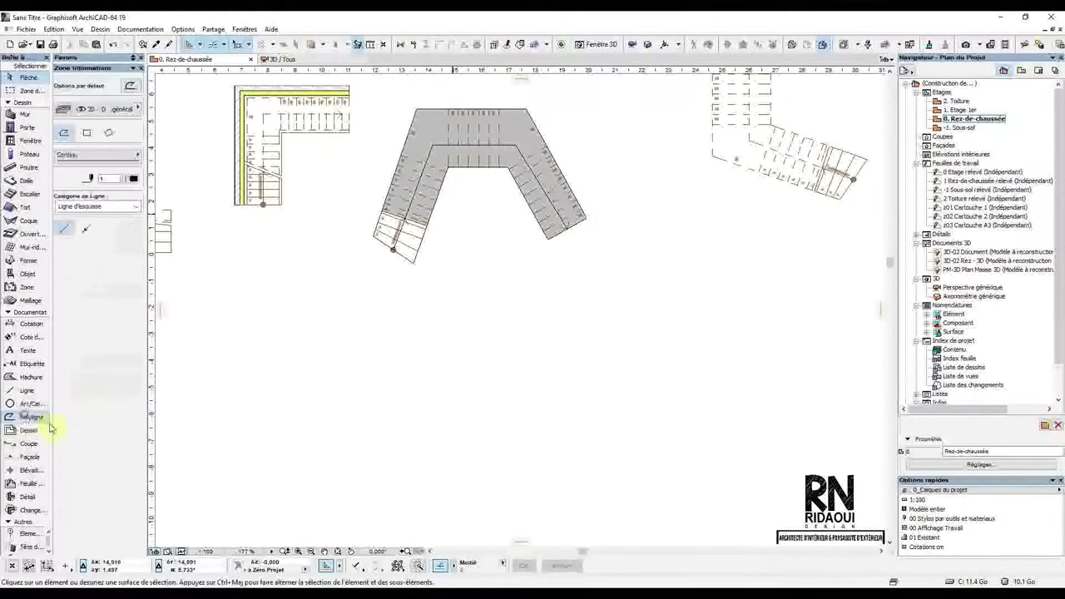
left_click(422, 425)
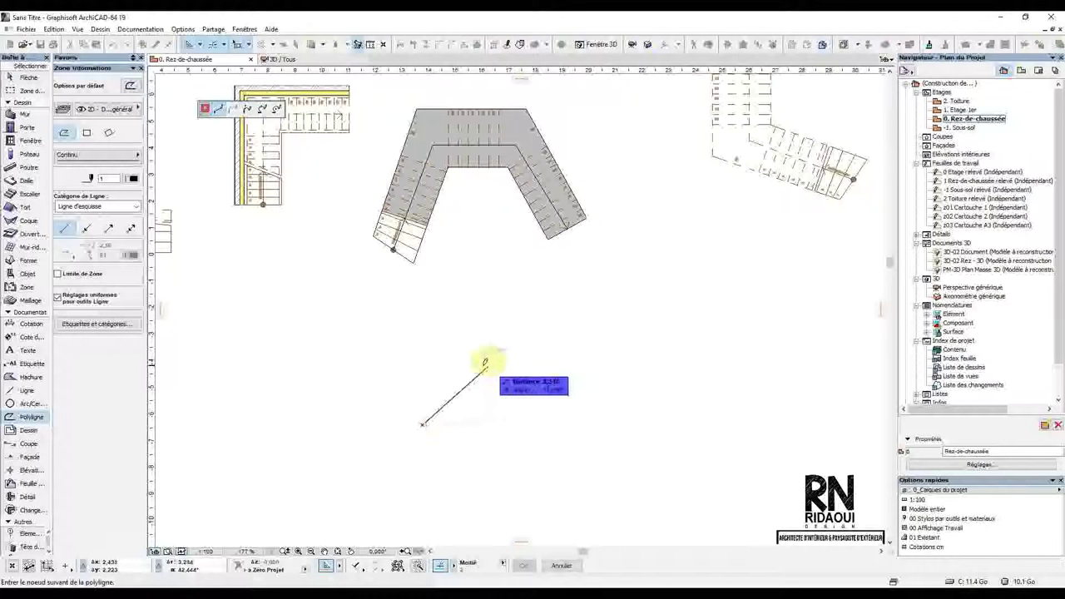
left_click(261, 111)
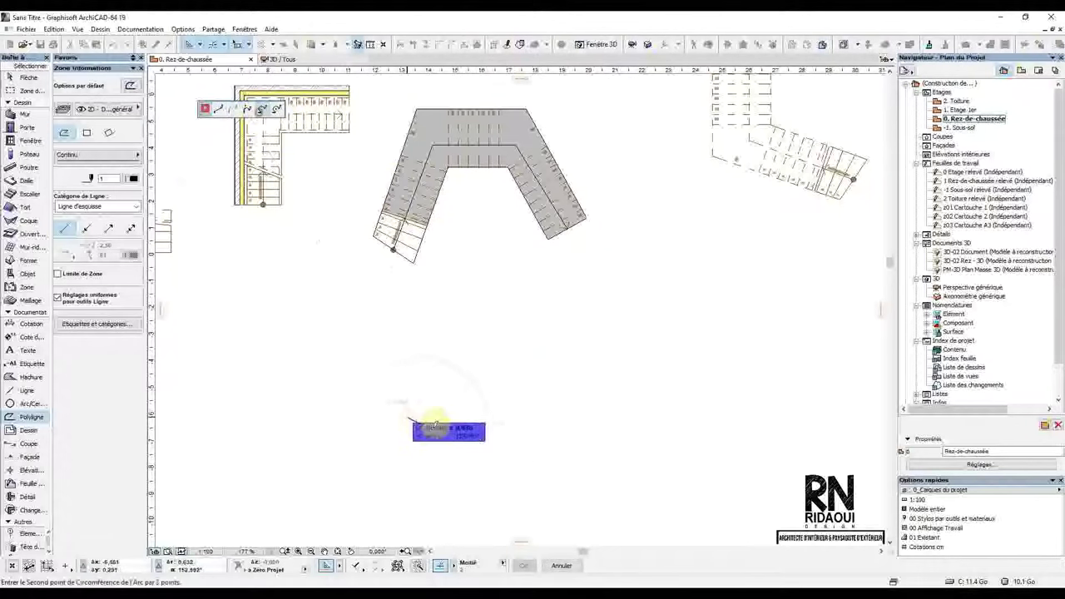
left_click(449, 385)
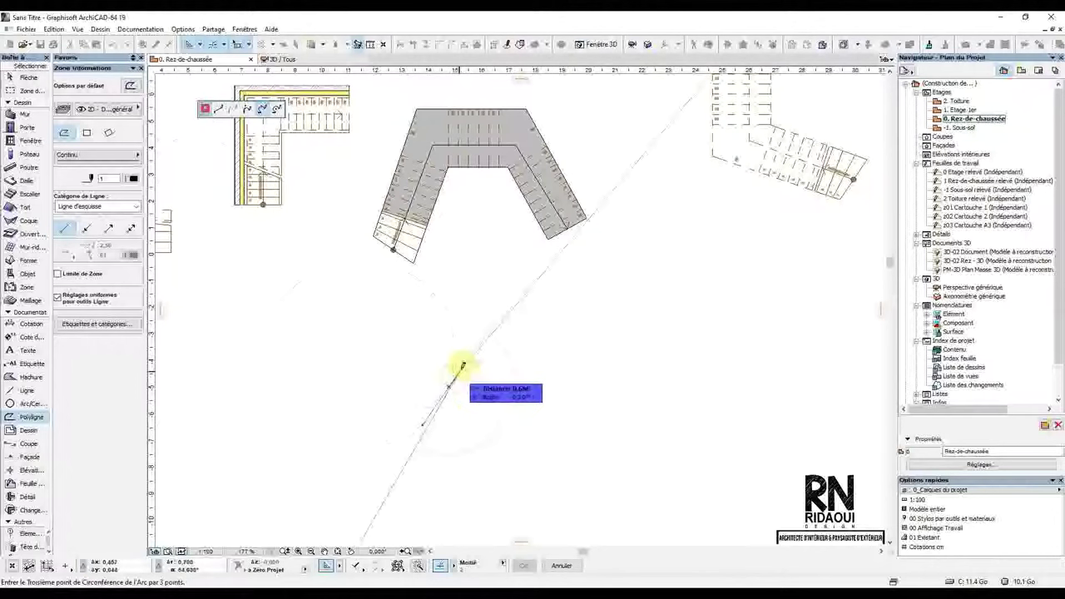
left_click(461, 348)
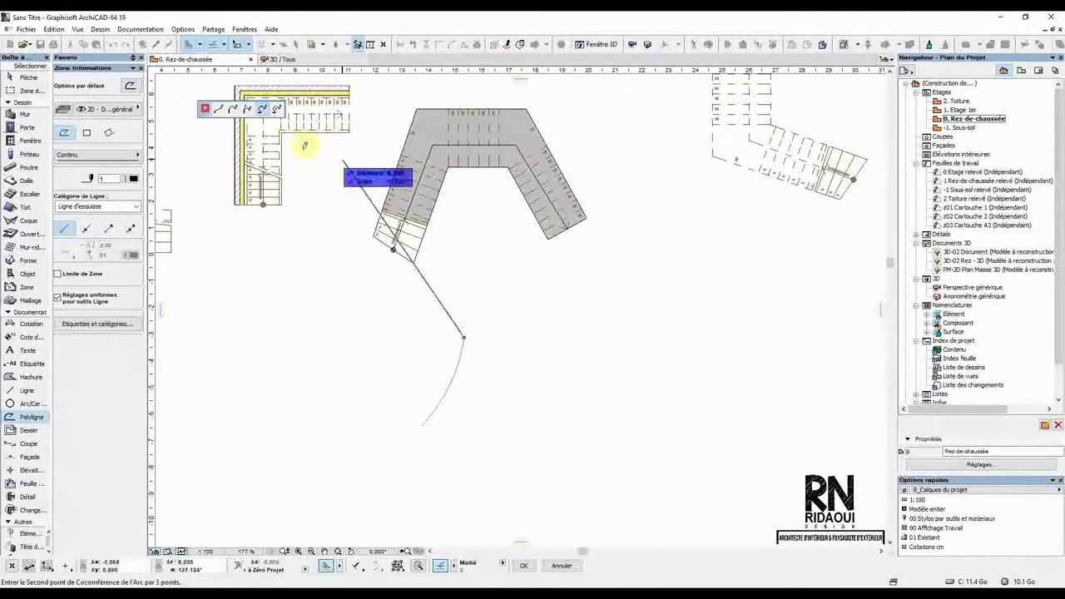
Step: Continue the outline with a straight segment sloping up to the right, followed by a three-point concave arc down to the right
left_click(218, 109)
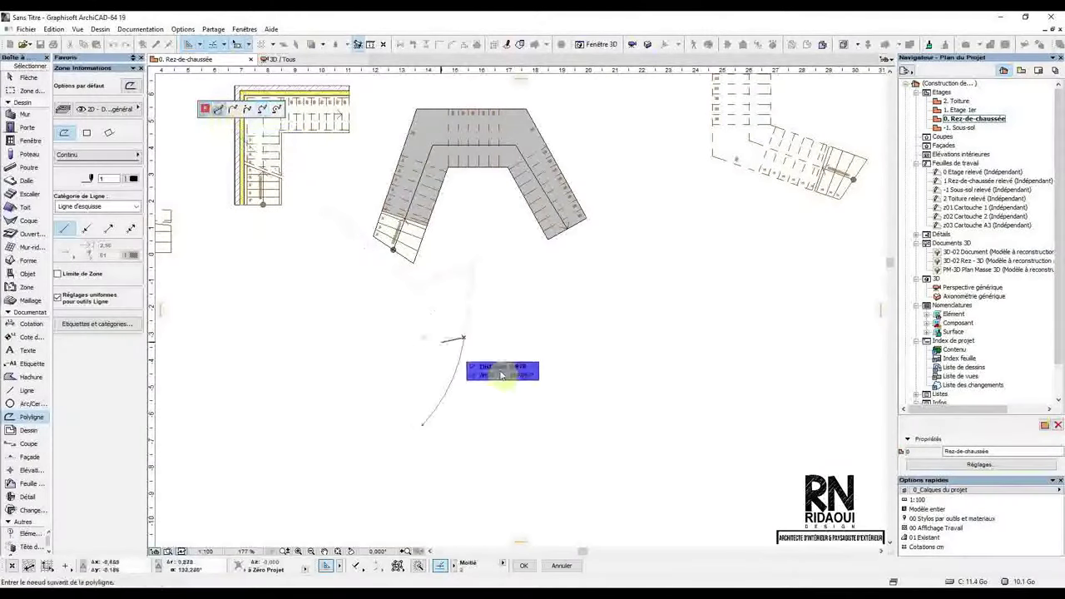
left_click(521, 301)
left_click(262, 110)
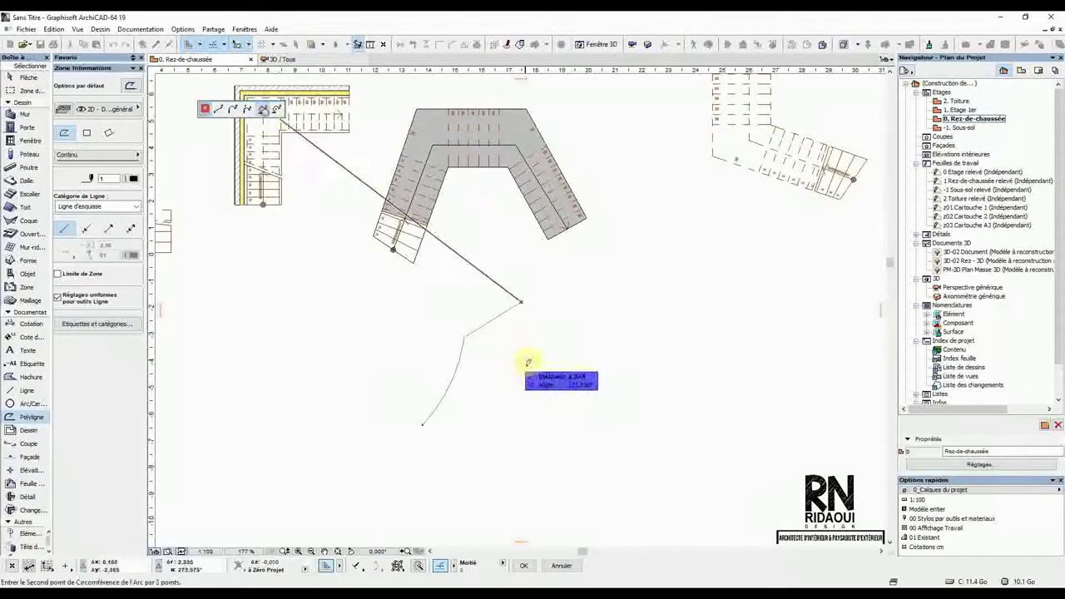
left_click(530, 353)
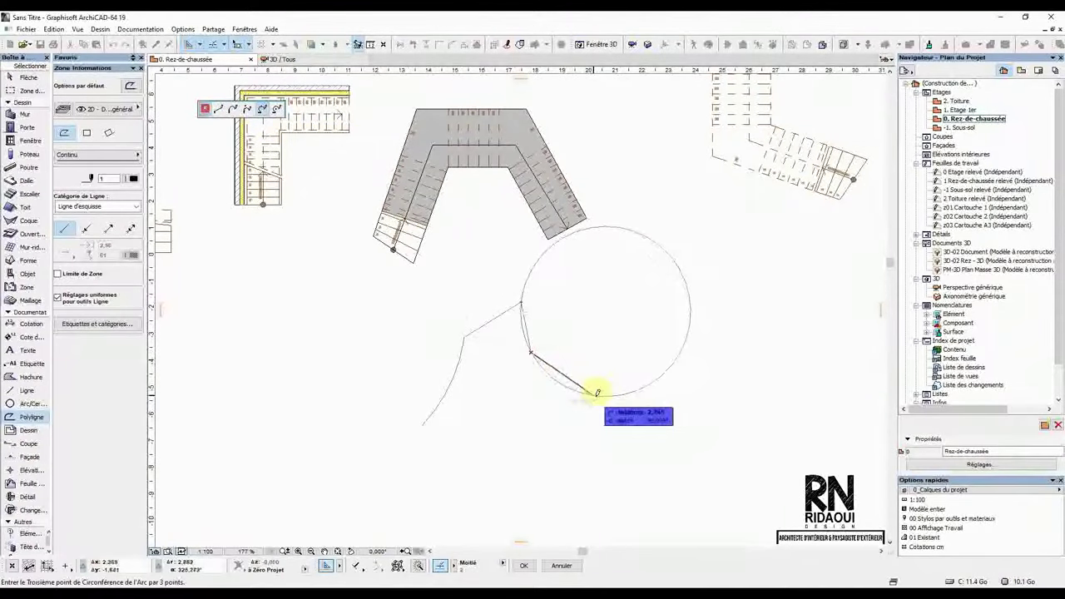
left_click(594, 392)
left_click(596, 396)
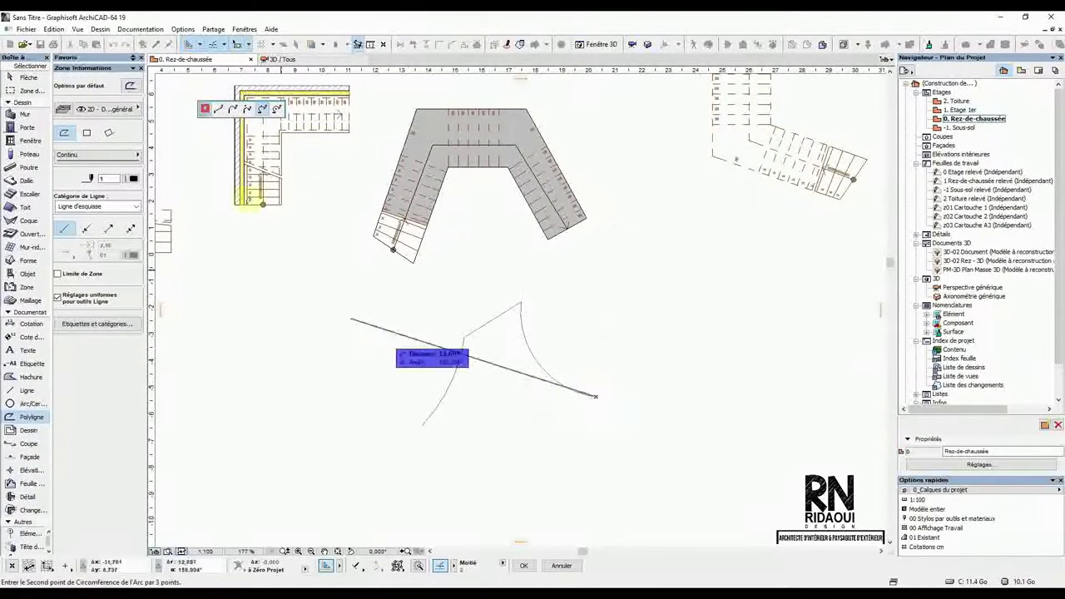
Step: Close the outline with straight segments forming the right end, the inner V-shaped notch and the left end
left_click(218, 109)
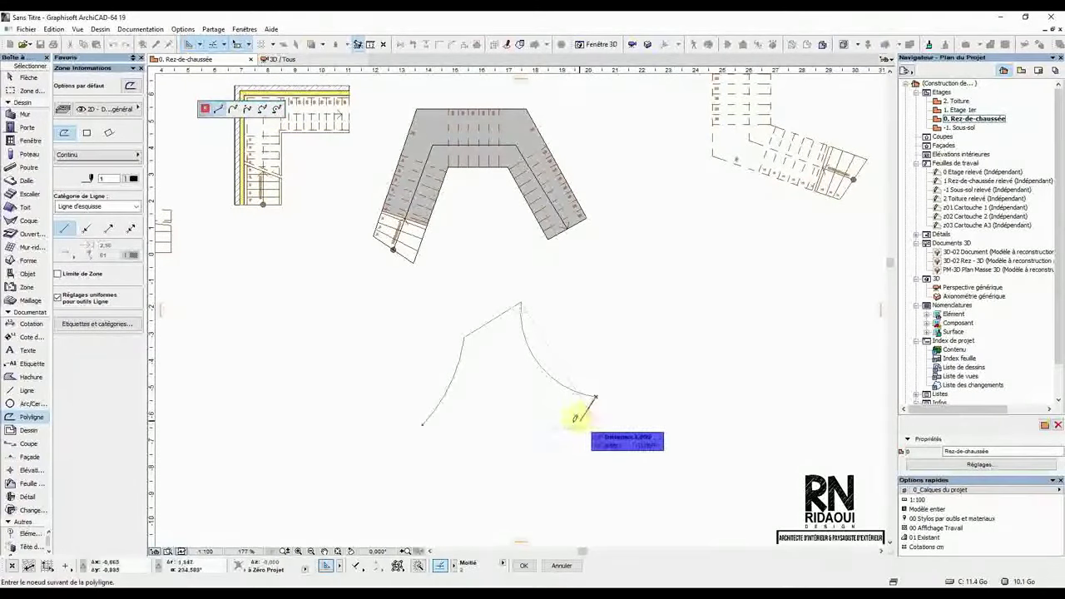
left_click(553, 425)
left_click(495, 363)
left_click(468, 437)
left_click(423, 424)
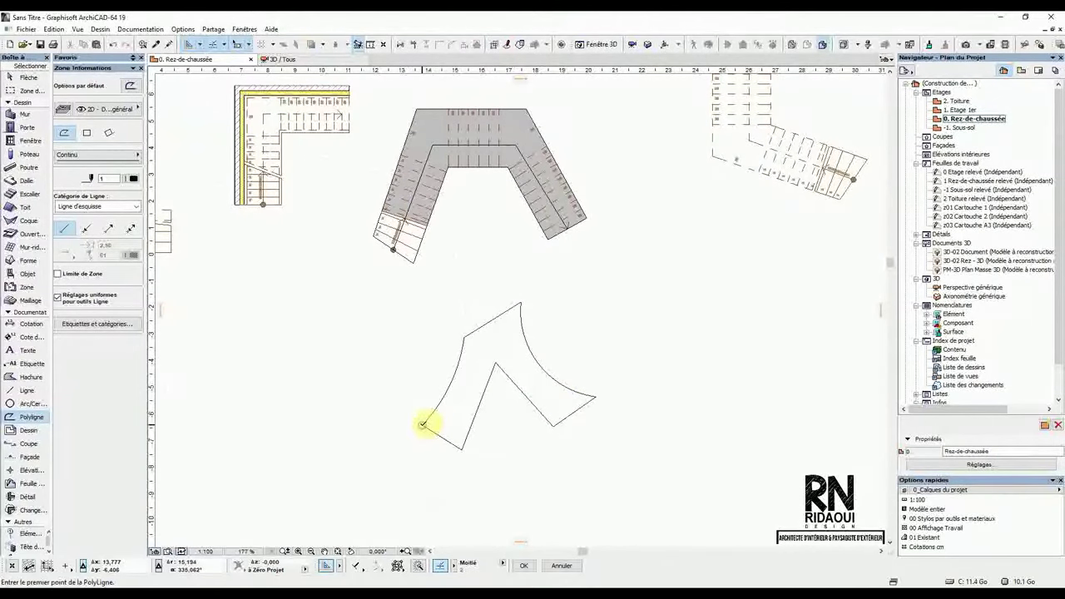
Step: Fill the closed curved outline with a hatch generated from its boundary
scroll(491, 388, "up", 3)
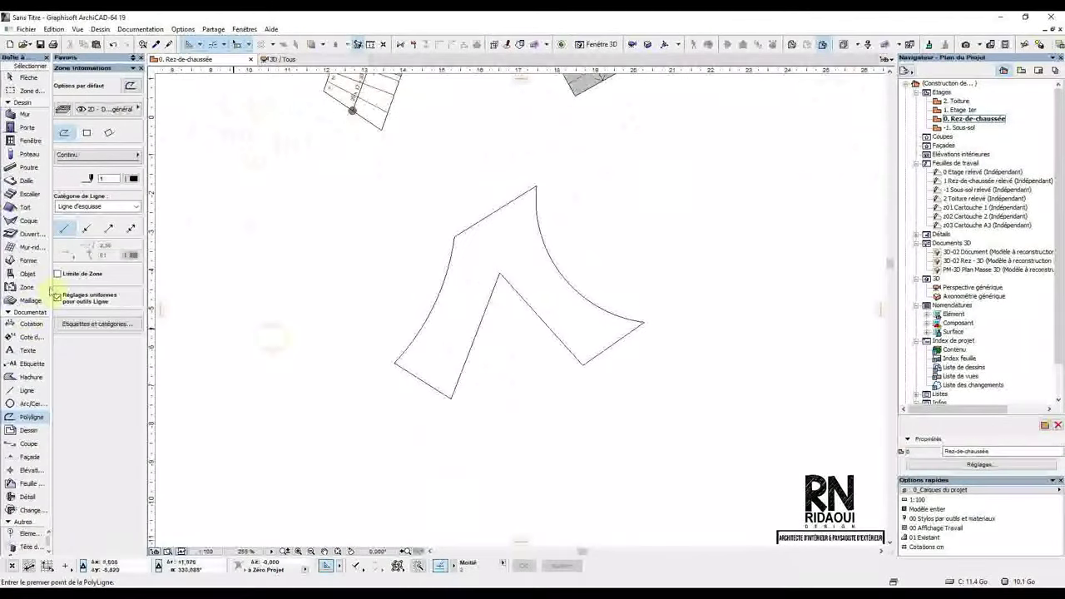
left_click(18, 377)
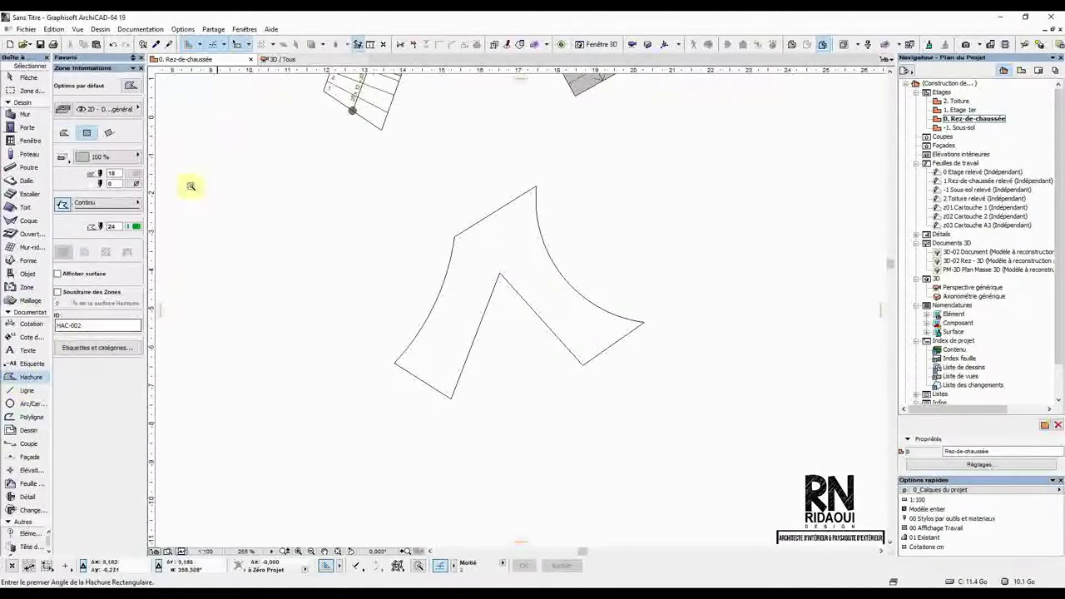
left_click(454, 333)
key("Escape")
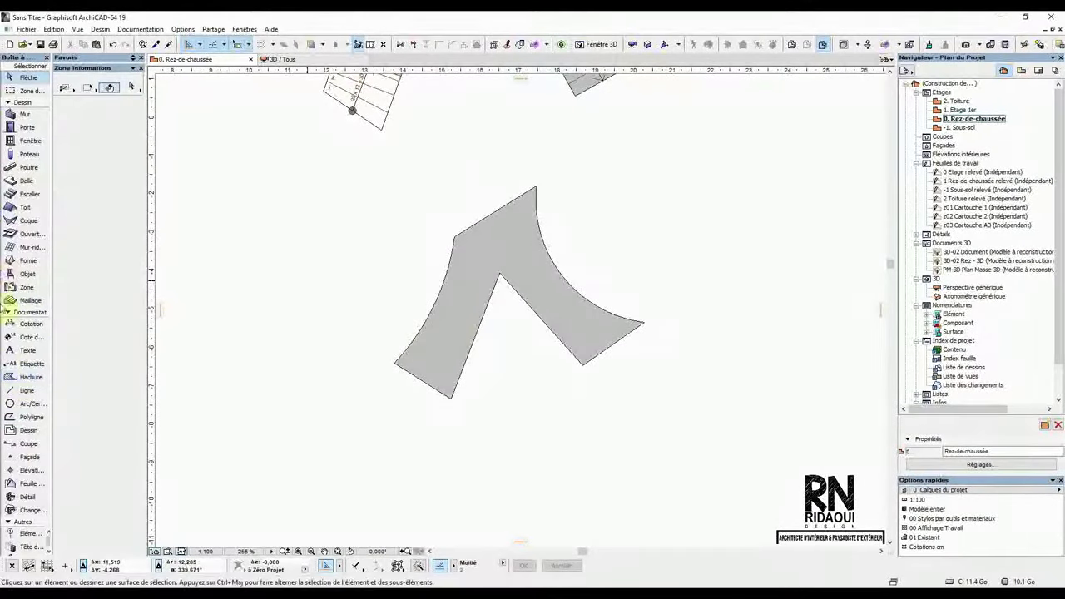
Step: Draw a three-segment walking line through the curved hatch, from the middle of its lower-left end to the middle of its lower-right end
left_click(26, 391)
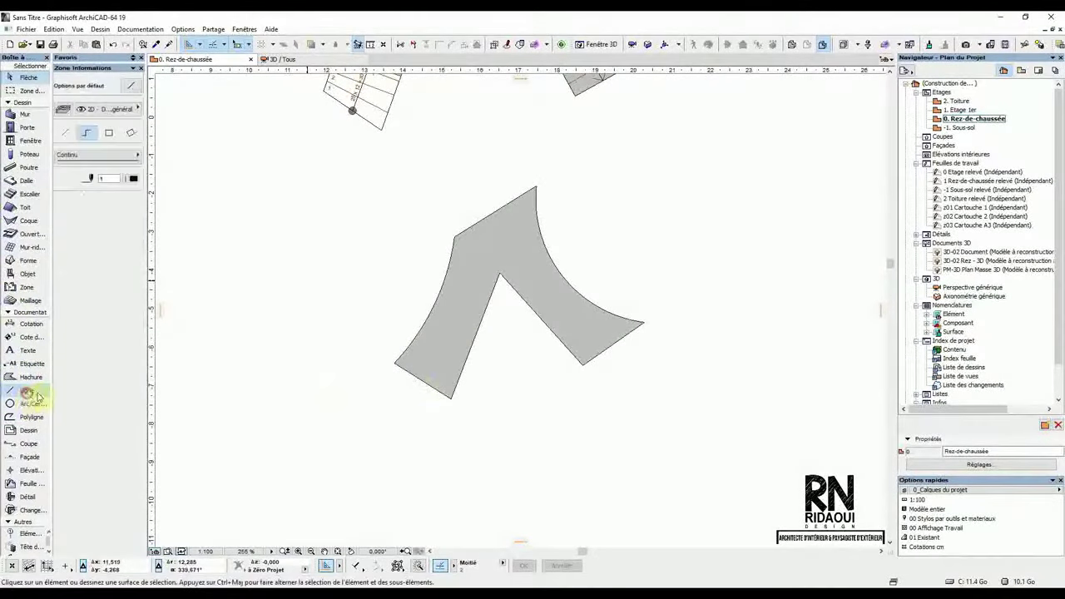
left_click(423, 378)
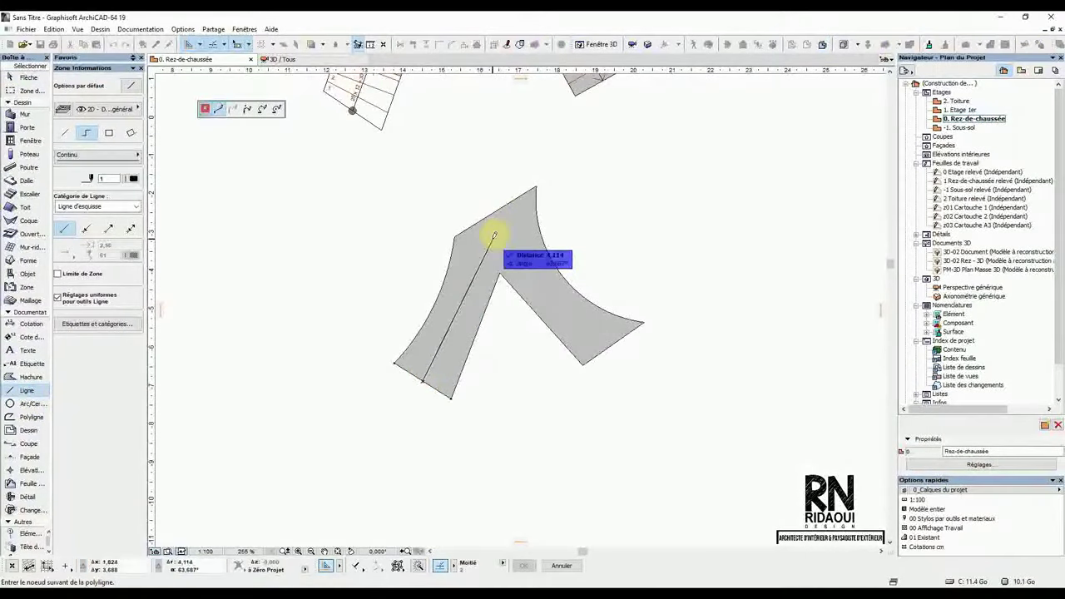
left_click(472, 264)
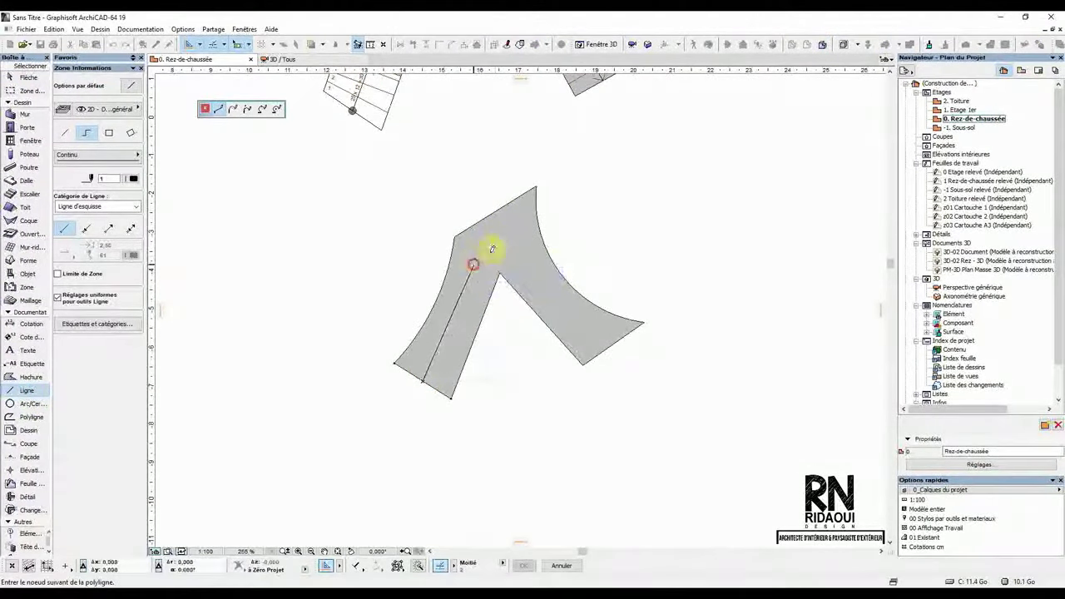
left_click(512, 240)
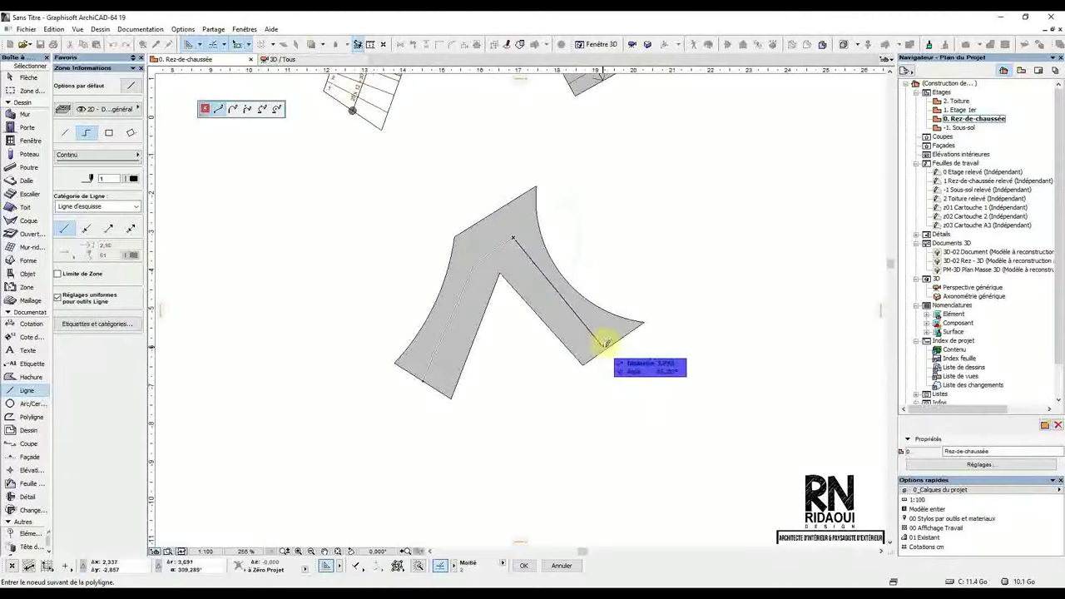
double_click(613, 346)
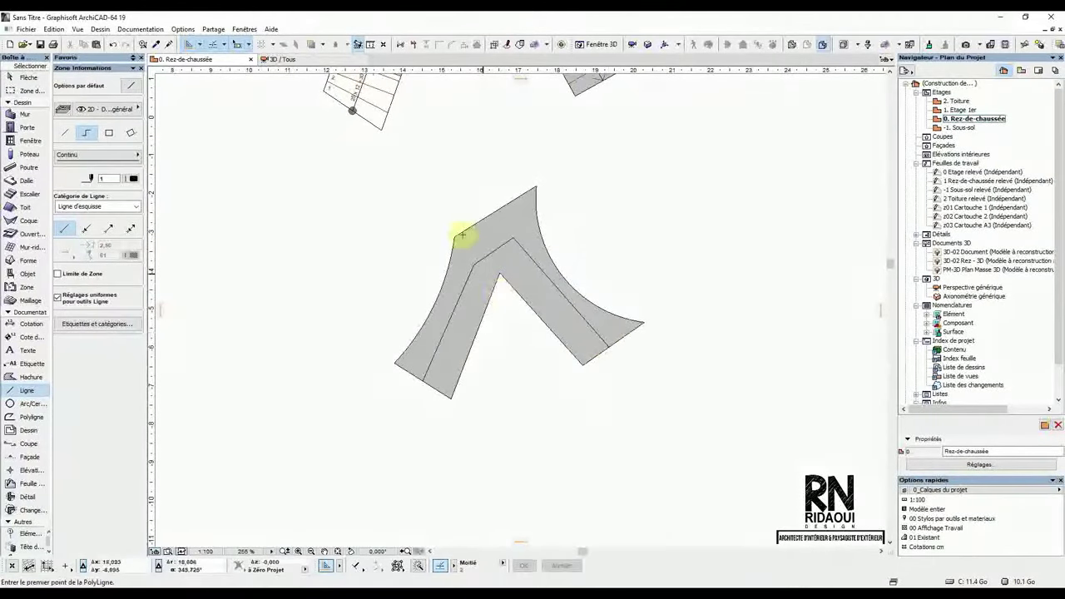
Step: Select the curved hatch with its walking line and create a stair of the free-form type from the selection
left_click(28, 77)
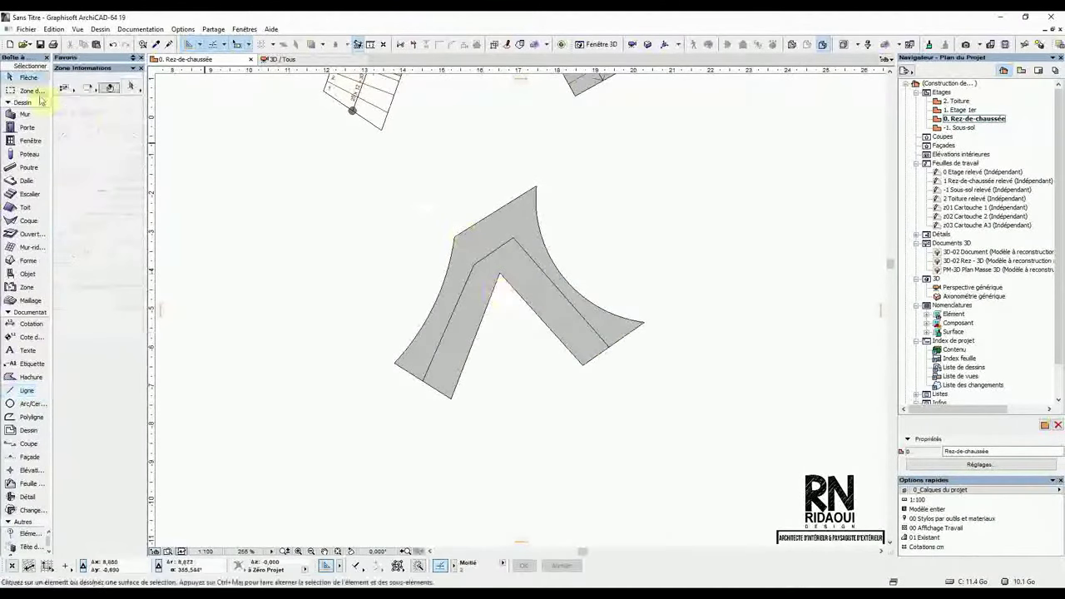
left_click(490, 283)
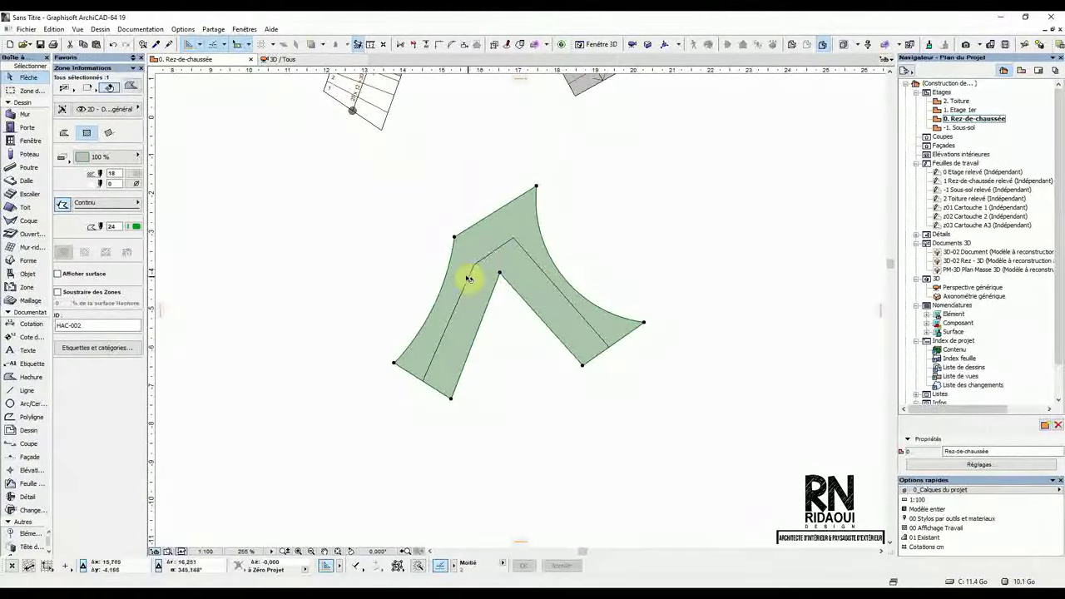
left_click(500, 239)
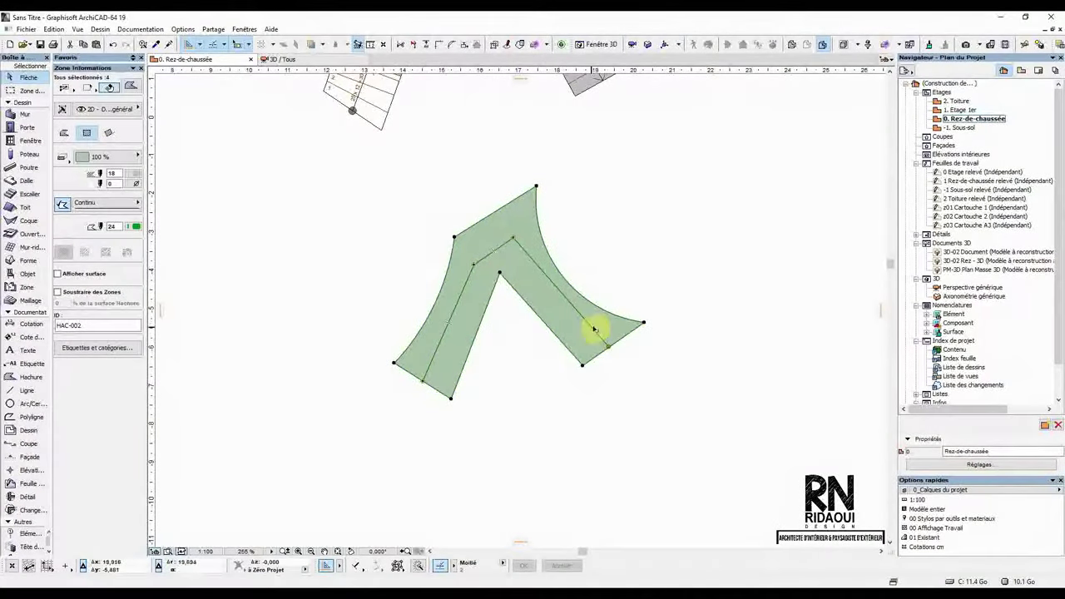
left_click(100, 29)
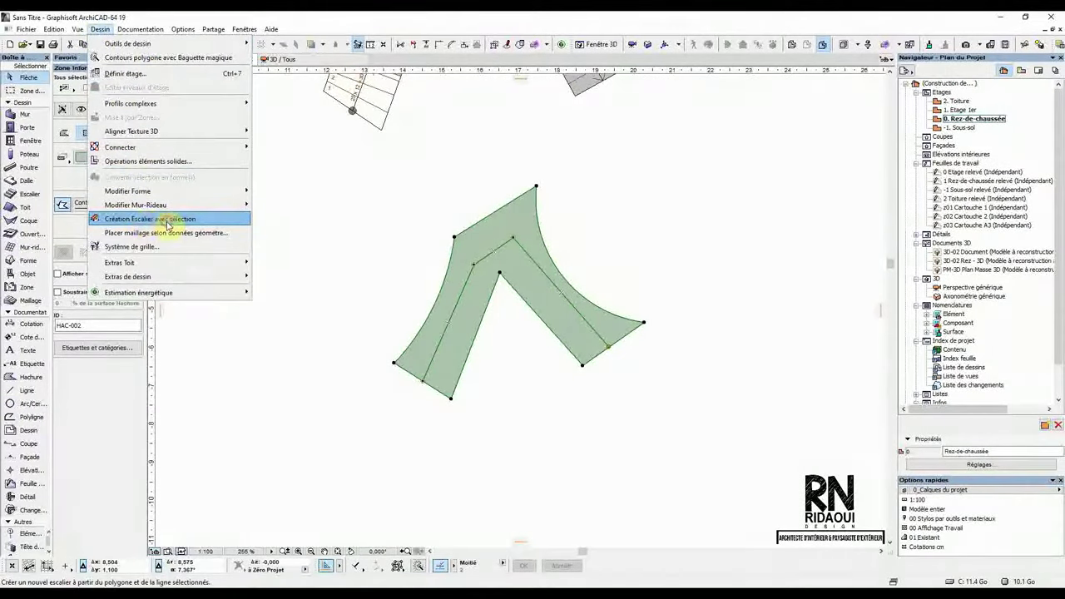
left_click(167, 223)
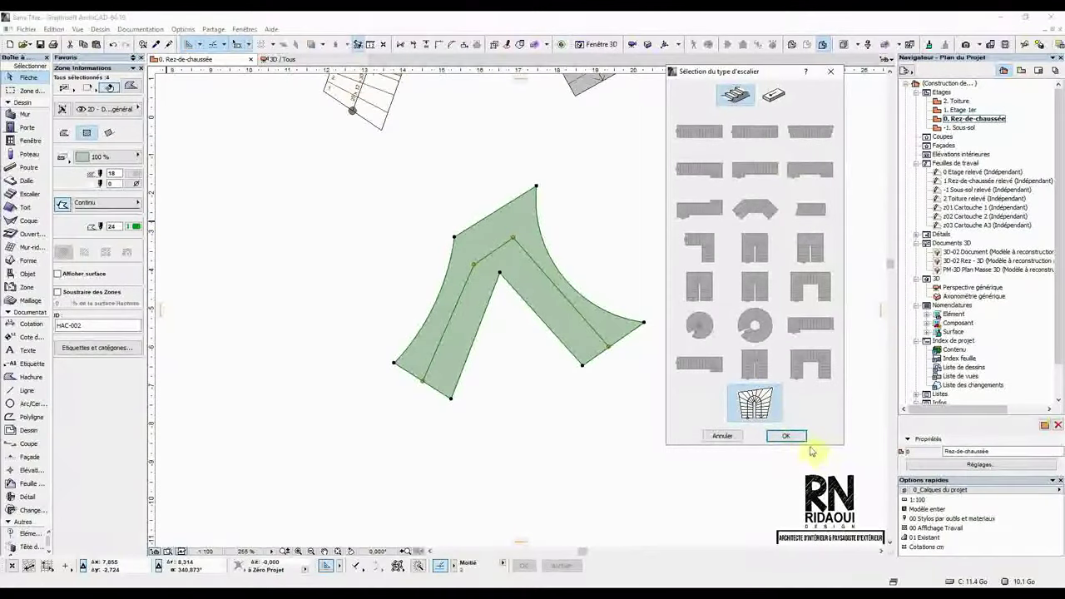
left_click(795, 437)
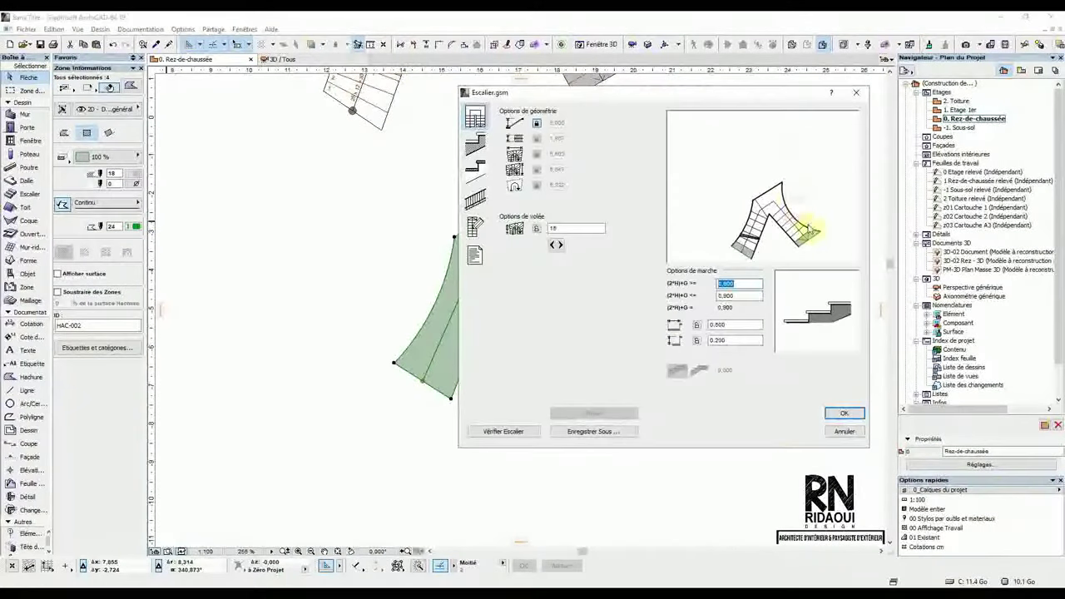
Step: Verify the curved stair, save it as Escalier E in the embedded library and confirm its creation on the plan
left_click_drag(809, 243, 696, 244)
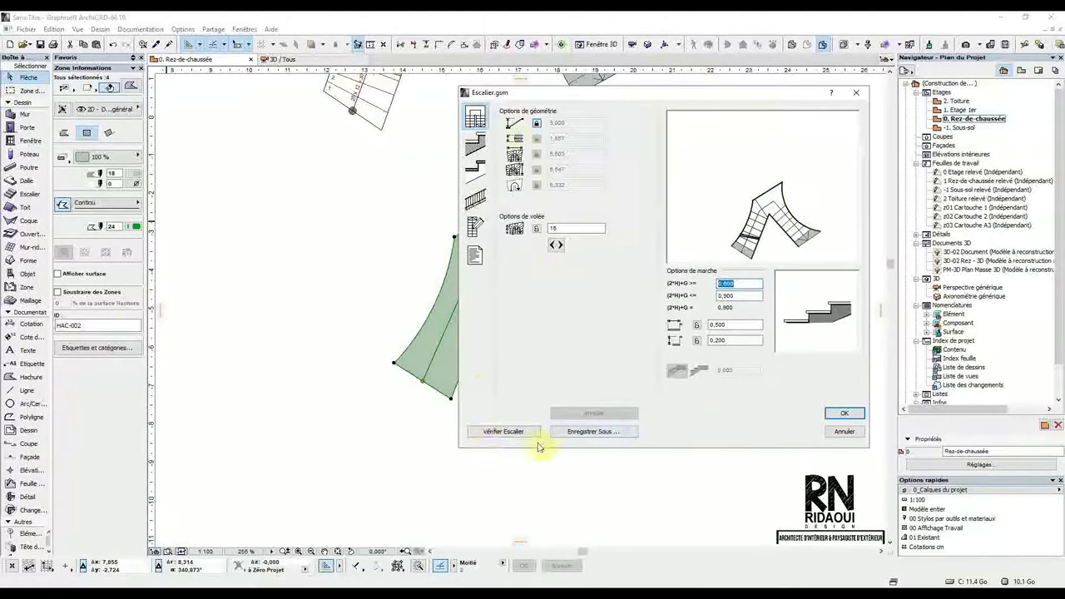
left_click(498, 434)
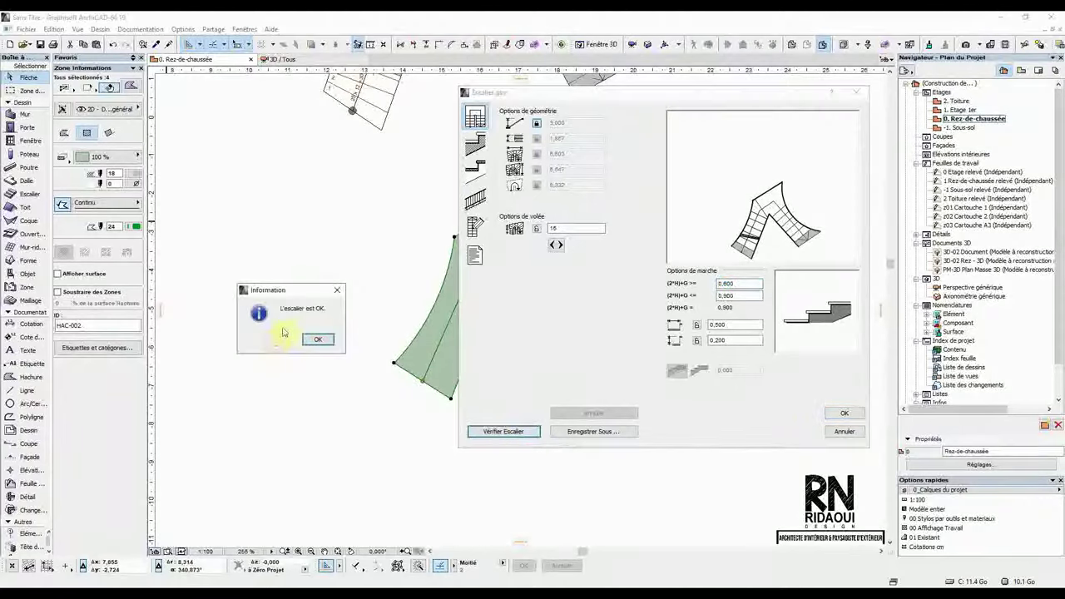
left_click(319, 339)
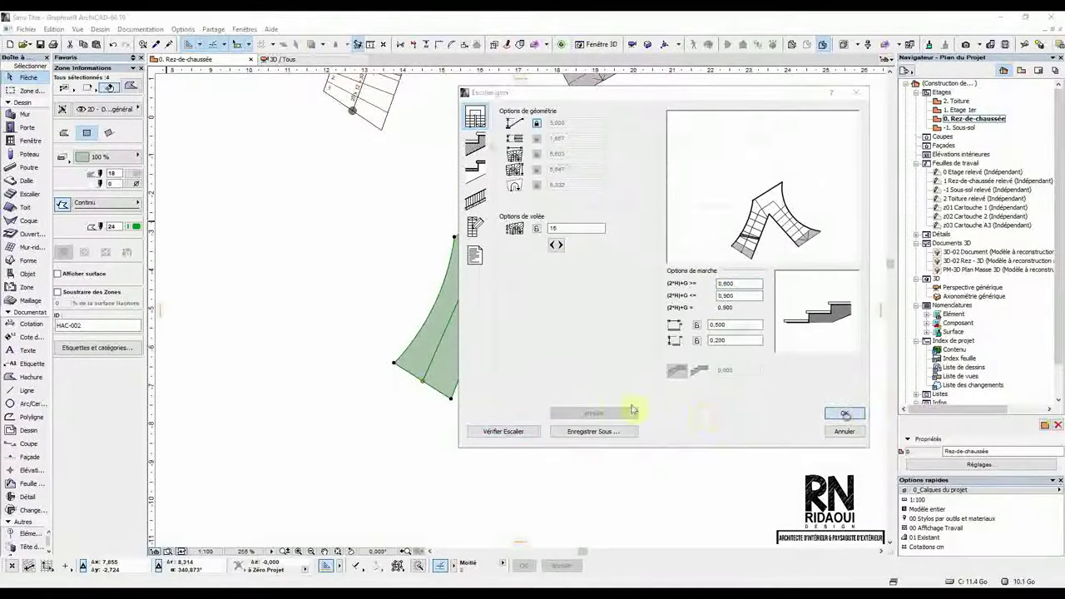
left_click(606, 431)
left_click_drag(586, 167, 557, 178)
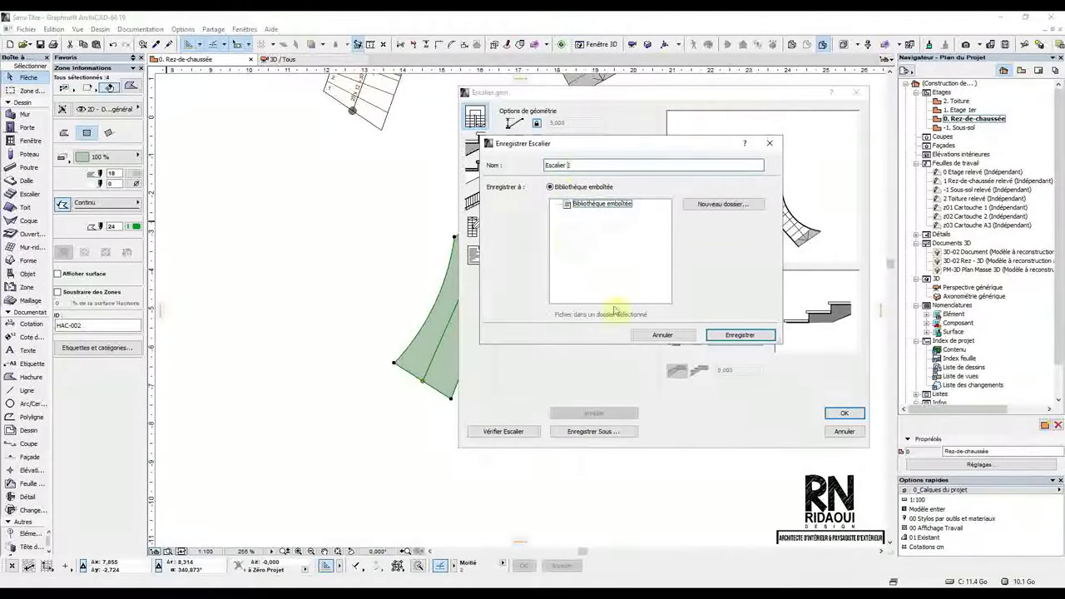
left_click(741, 336)
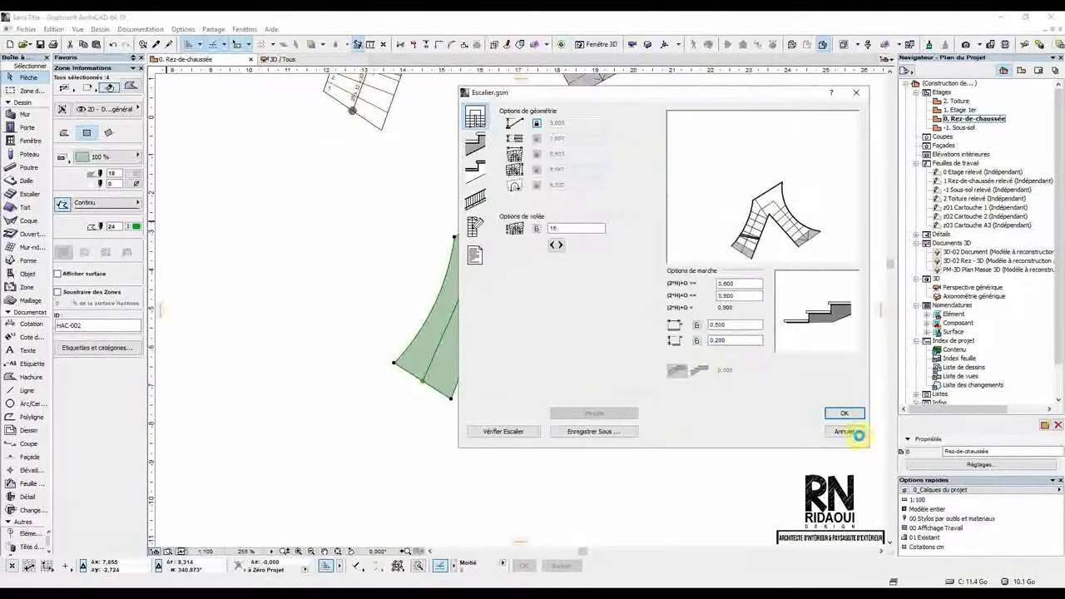
left_click(846, 414)
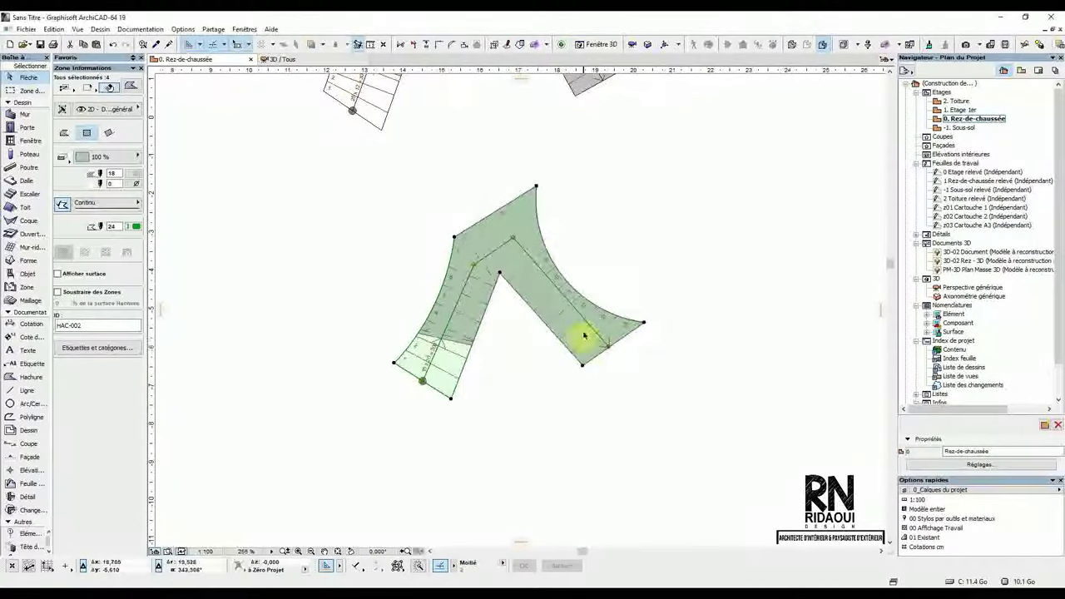
Step: Place another copy of Escalier E at a 90° angle beside the curved stair on the ground-floor plan
scroll(577, 331, "down", 2)
scroll(526, 301, "up", 2)
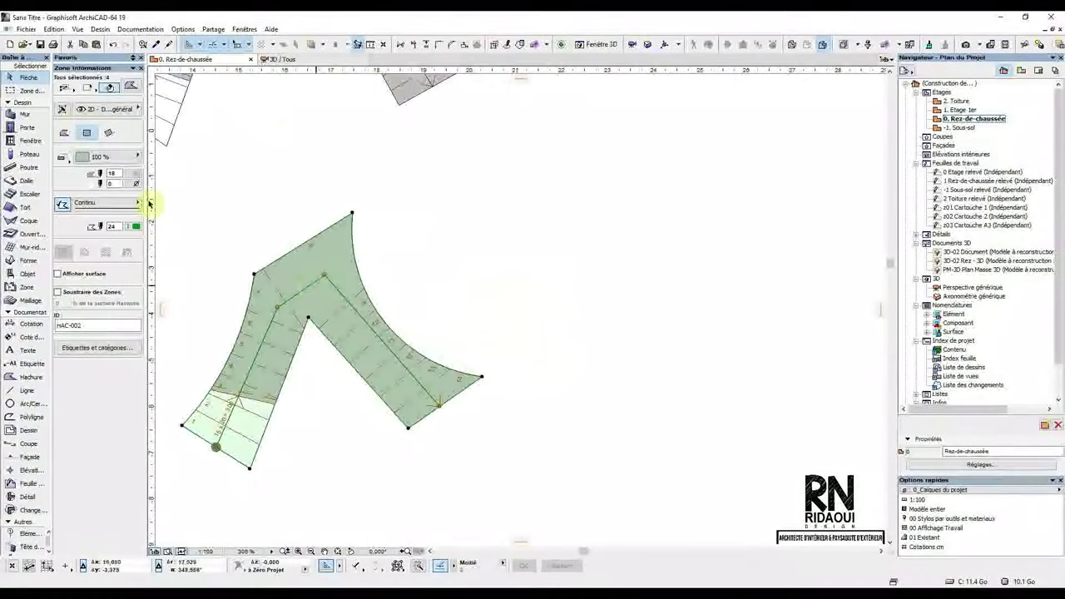
left_click(30, 198)
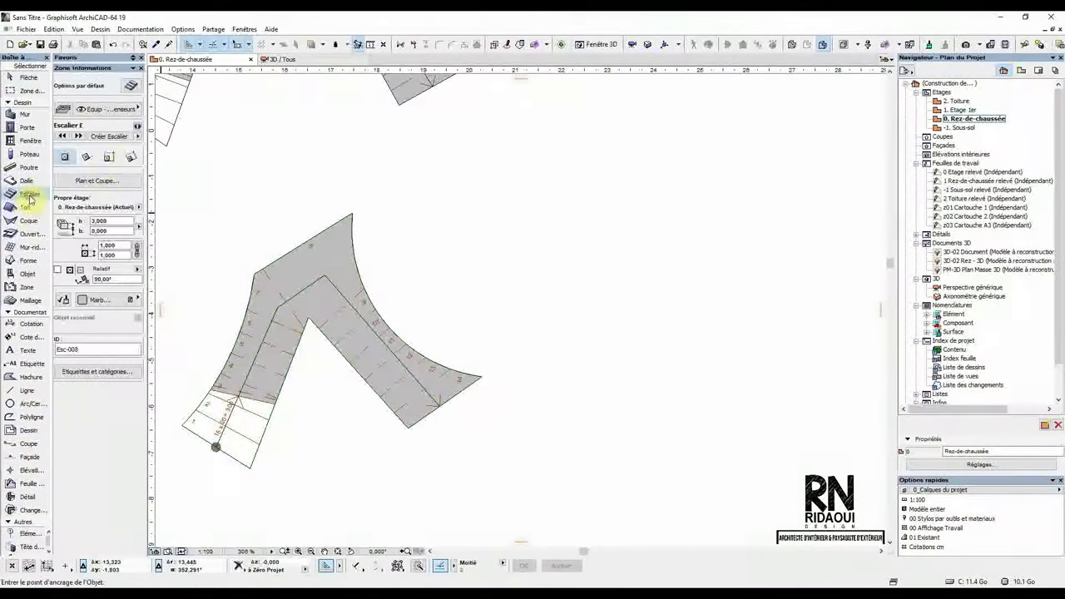
left_click(133, 86)
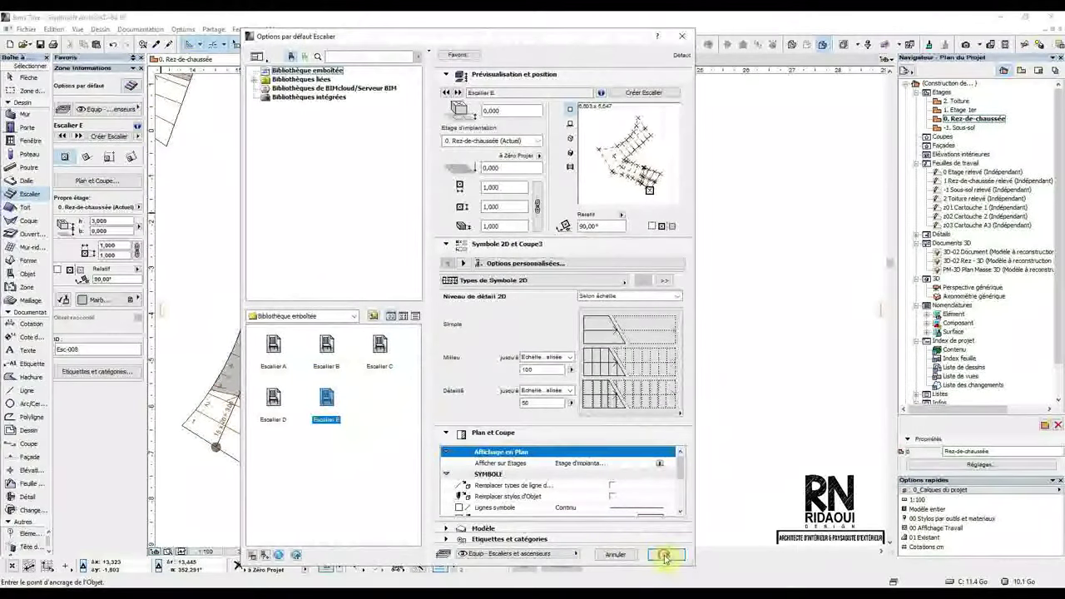
left_click(666, 554)
scroll(647, 278, "down", 2)
scroll(452, 238, "up", 2)
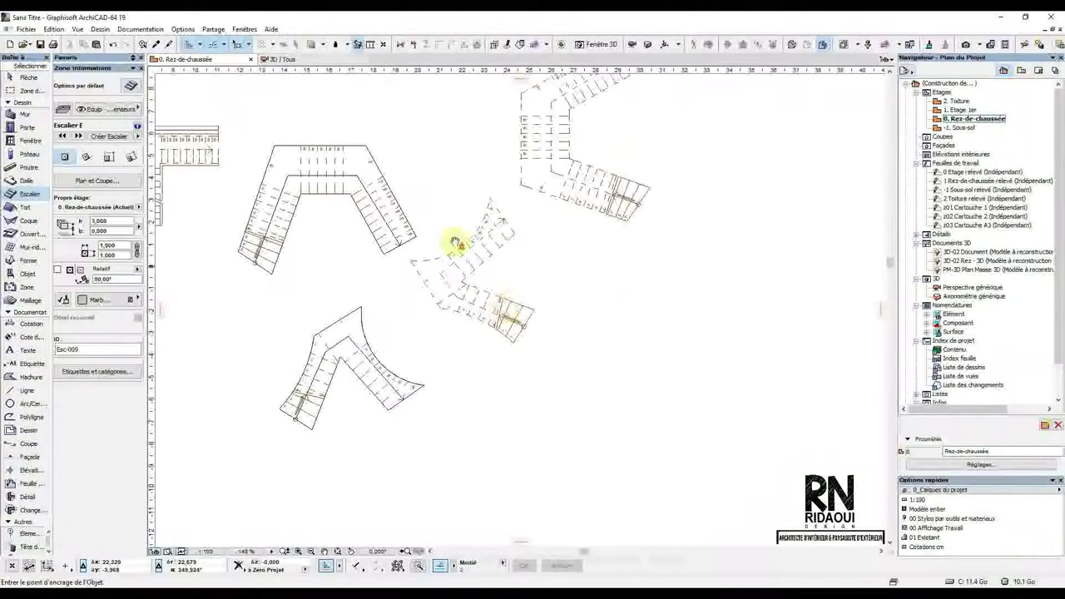
key("Escape")
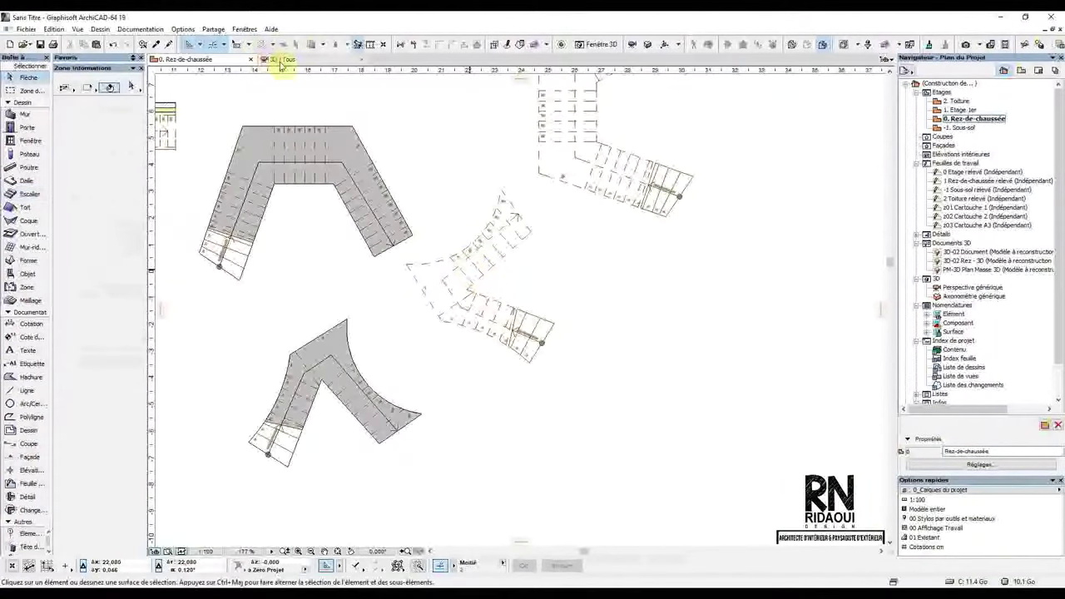
Step: Examine the curved-edge stairs and the other stair models from several angles in 3D
left_click(280, 60)
middle_click_drag(561, 290, 536, 337, "shift")
scroll(550, 276, "up", 2)
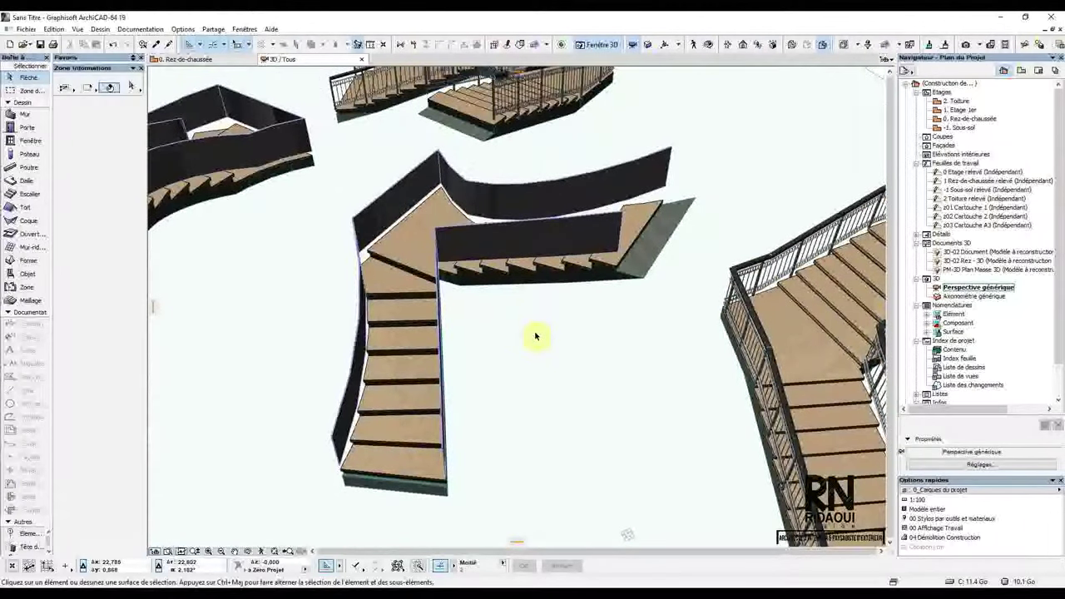
middle_click_drag(455, 230, 470, 251, "shift")
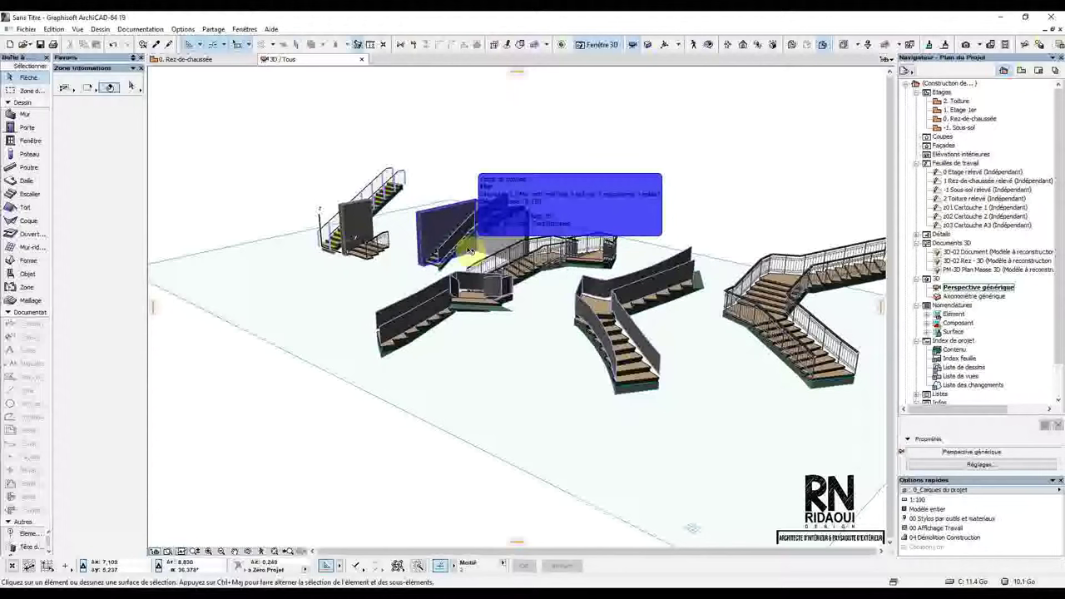
middle_click_drag(492, 226, 423, 285, "shift")
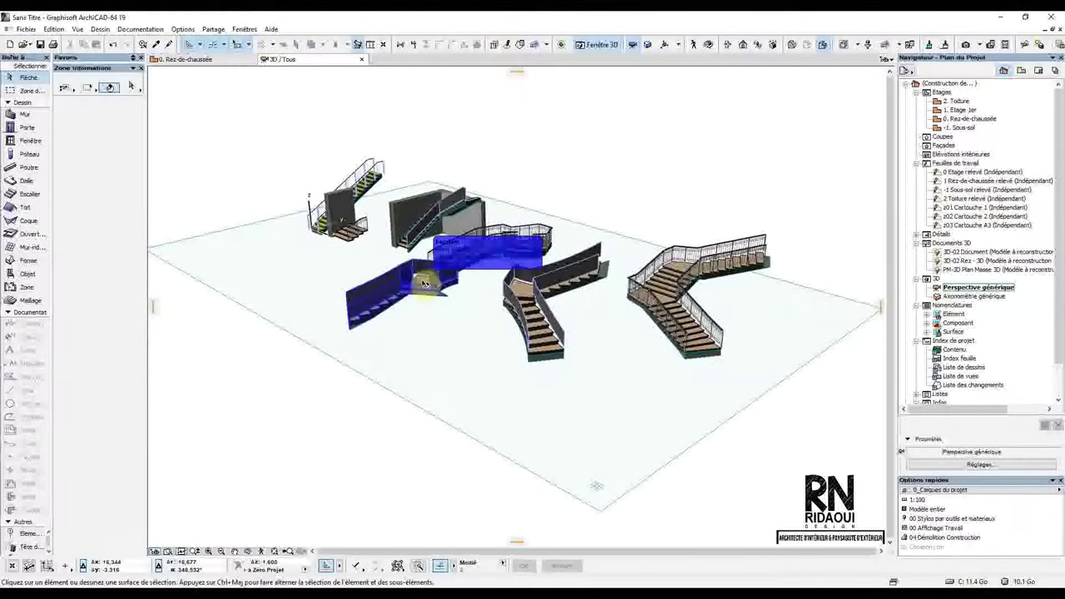
middle_click_drag(423, 284, 381, 316, "shift")
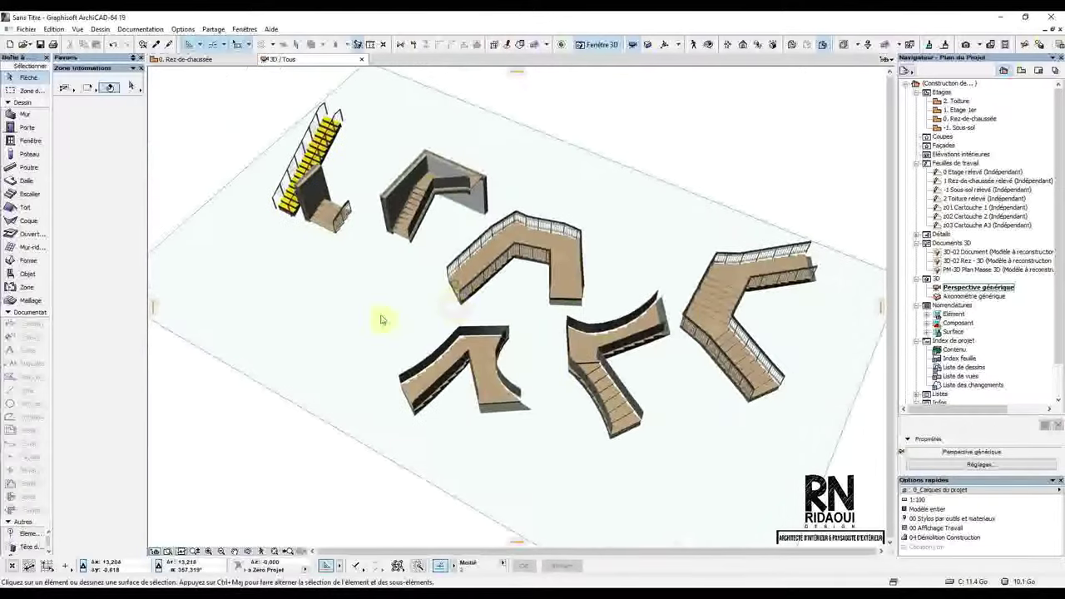
Step: Start a new StairMaker element as a straight ramp from the default stair settings
left_click(30, 194)
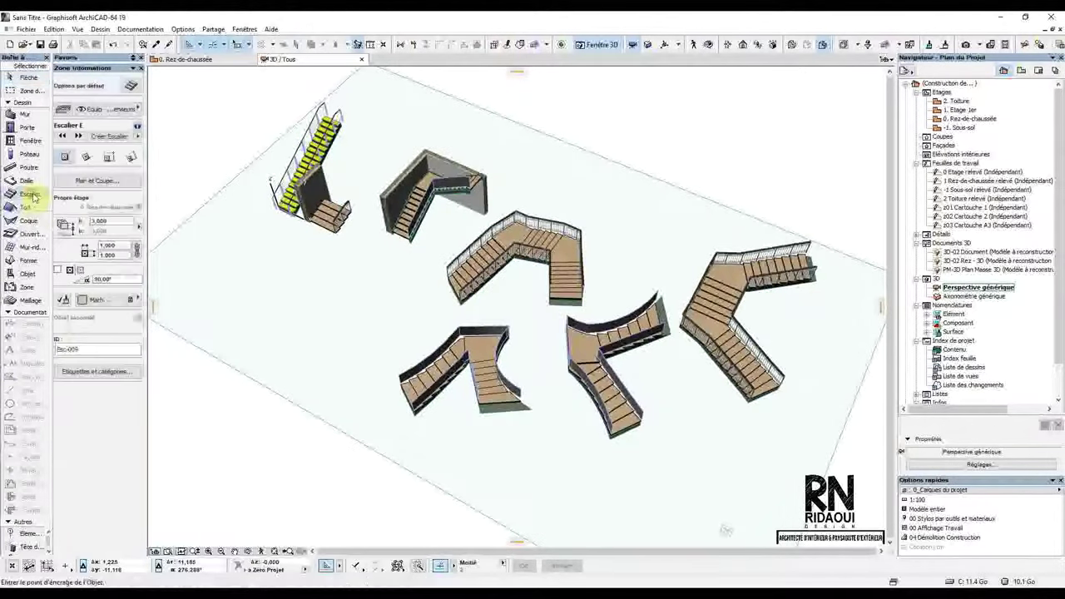
left_click(130, 86)
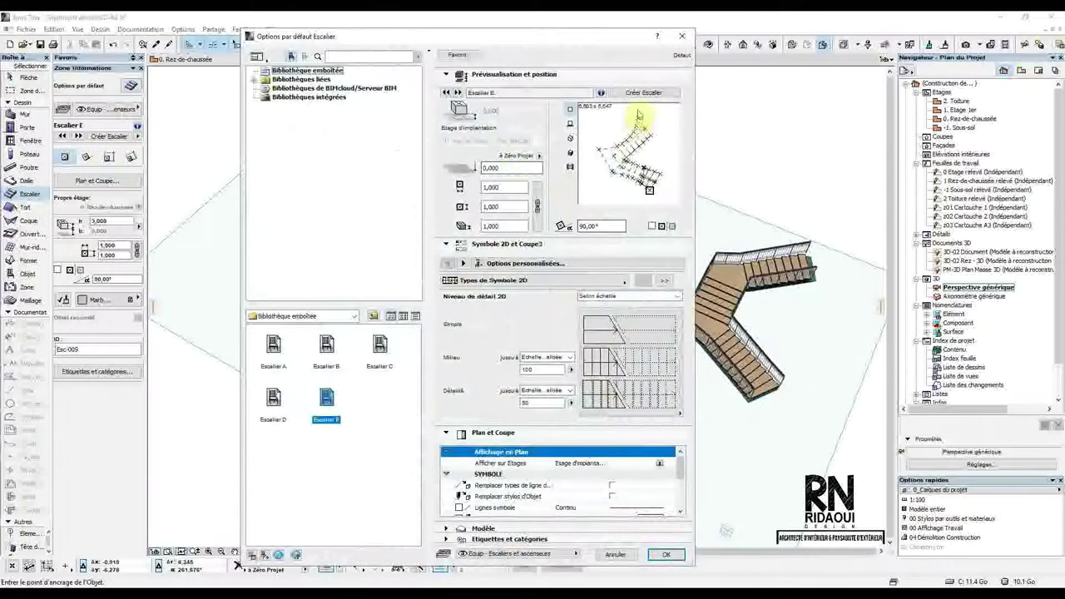
left_click(646, 92)
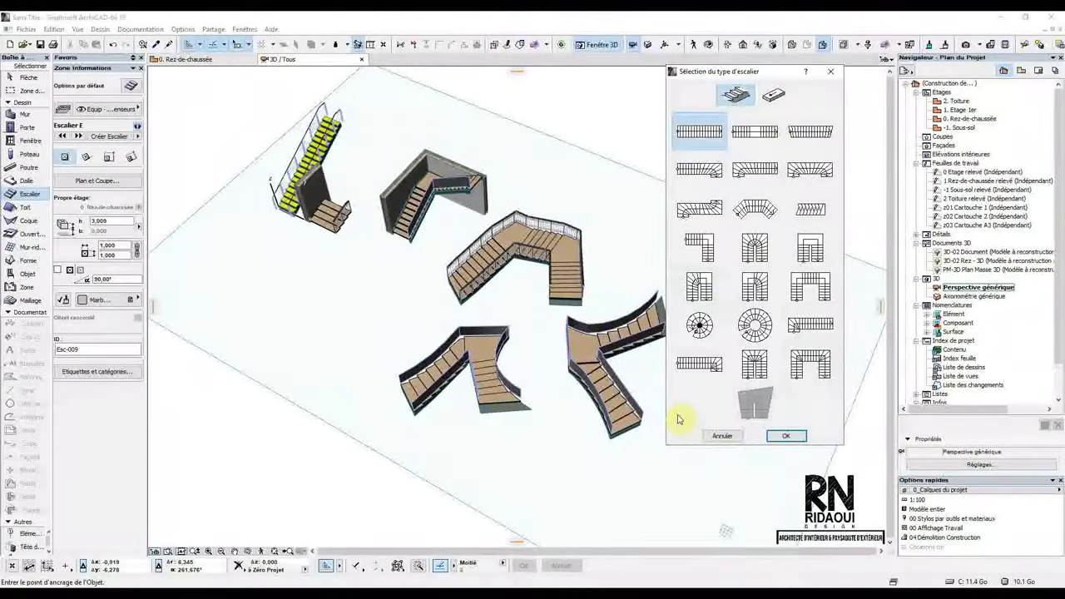
left_click(780, 100)
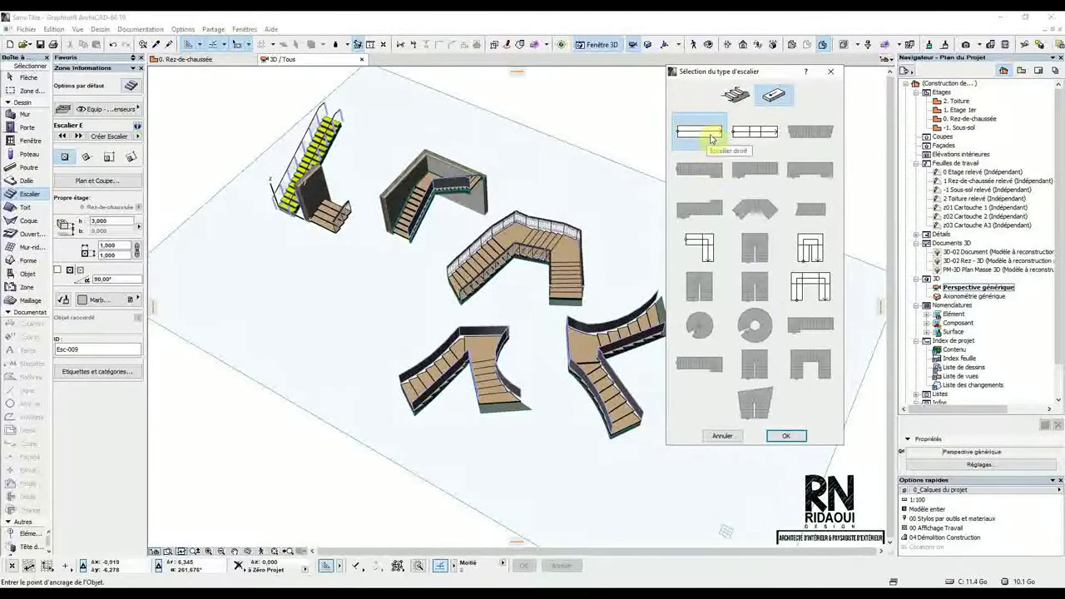
left_click(785, 436)
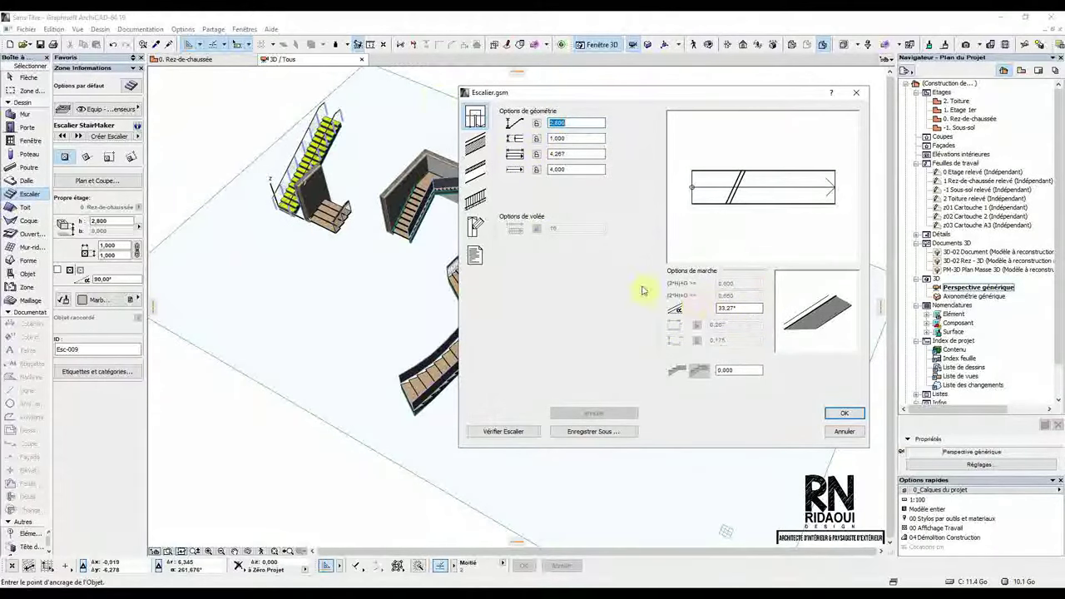
Step: Review the straight ramp's structure, surface finish, railing and 2D symbol settings
left_click(477, 143)
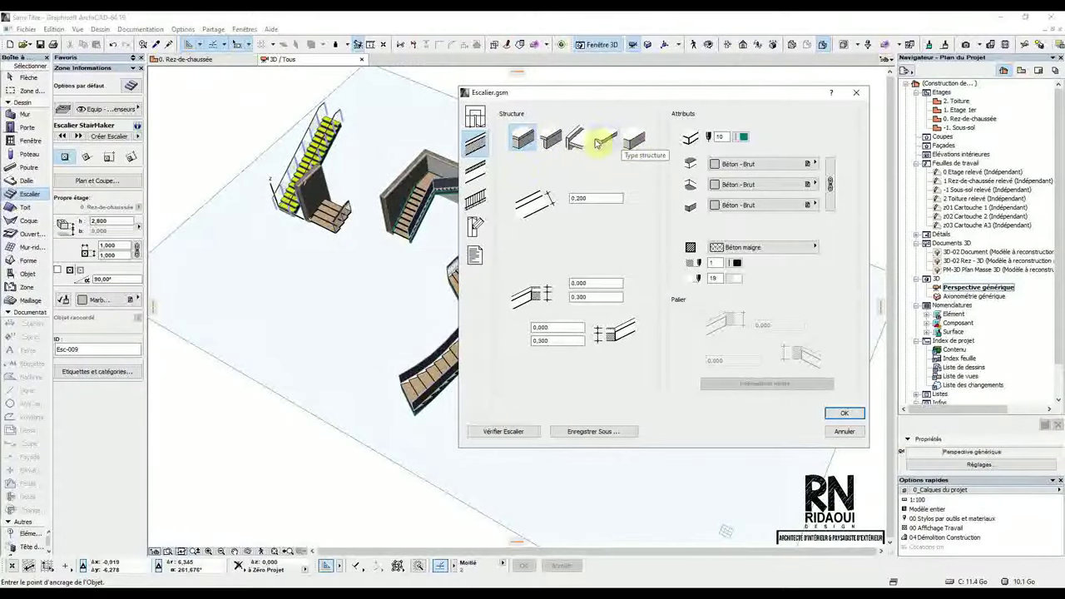
left_click(478, 173)
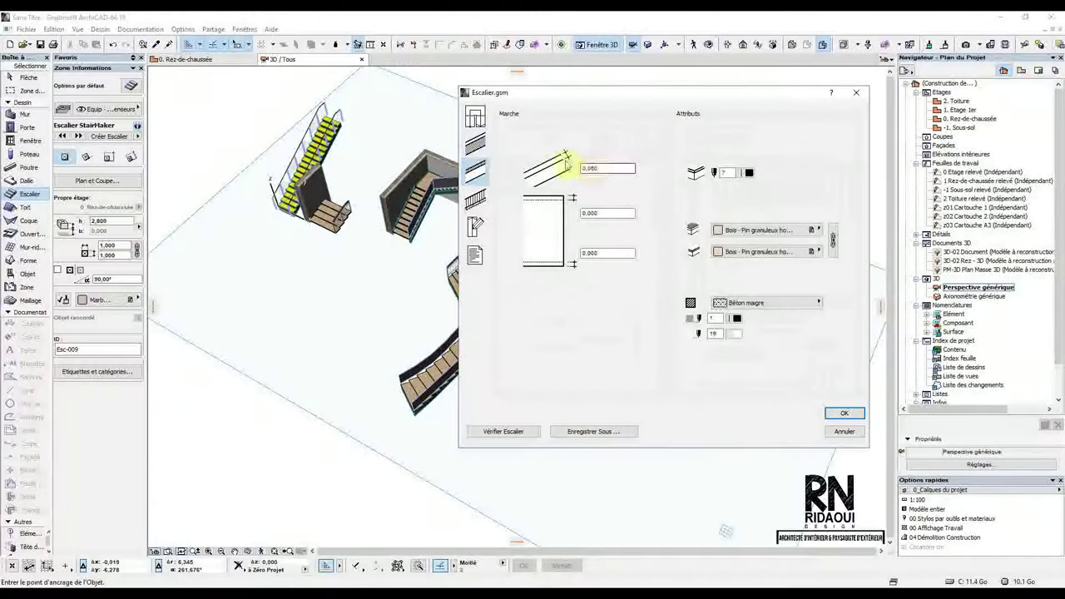
left_click(475, 199)
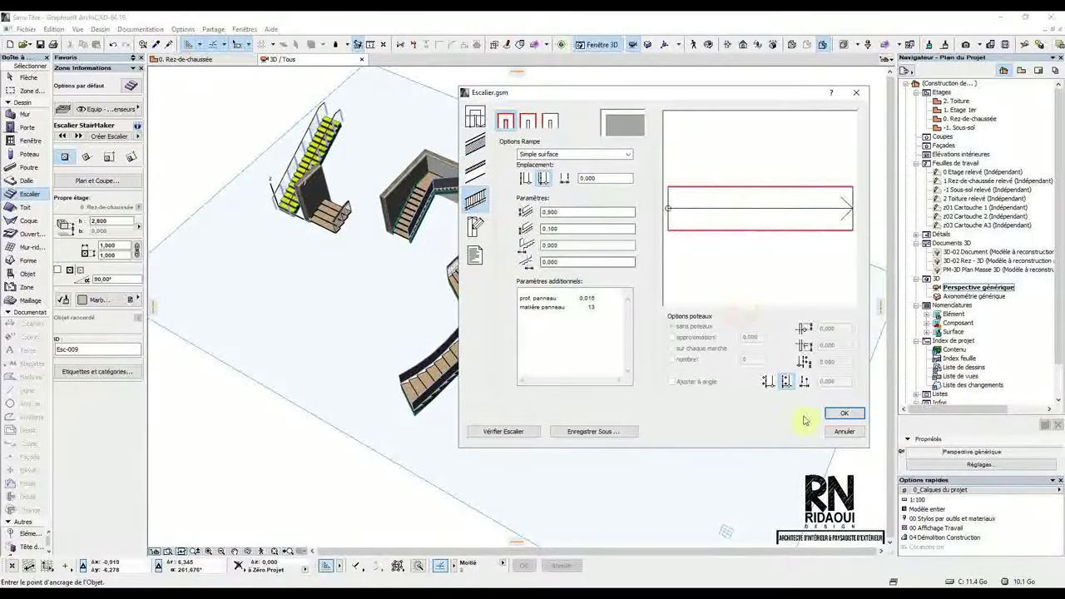
left_click(481, 232)
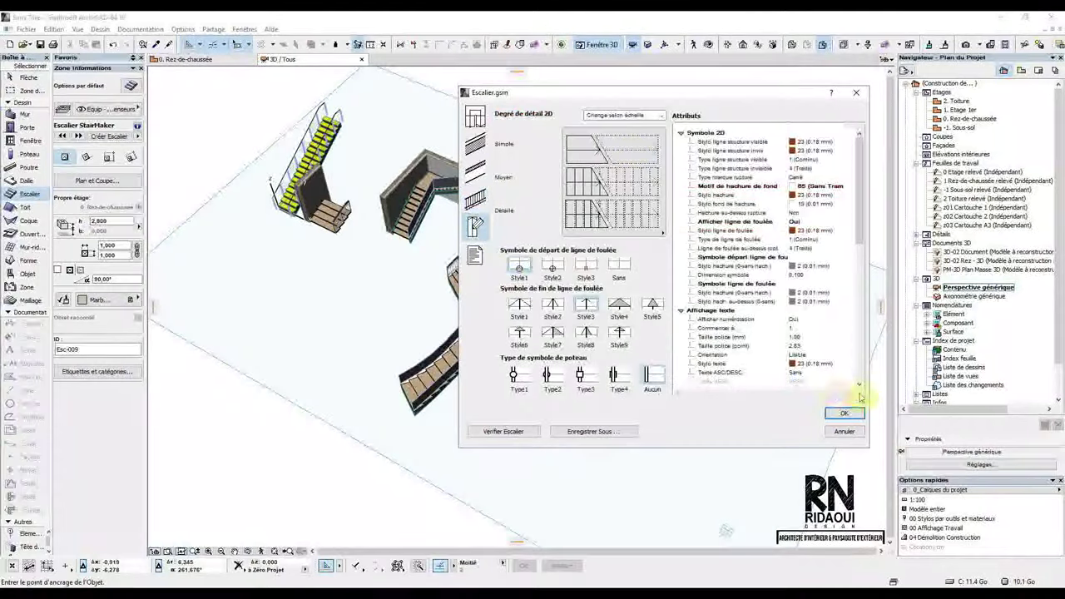
Step: Save the straight ramp as EscalierDD in the embedded library and accept its StairMaker settings
left_click(593, 431)
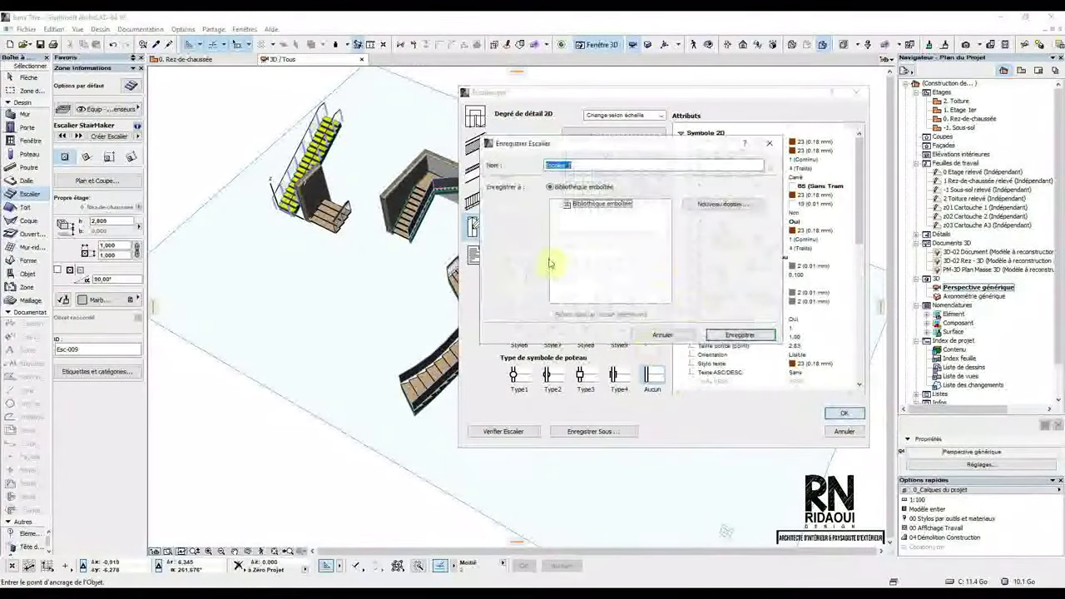
left_click(566, 167)
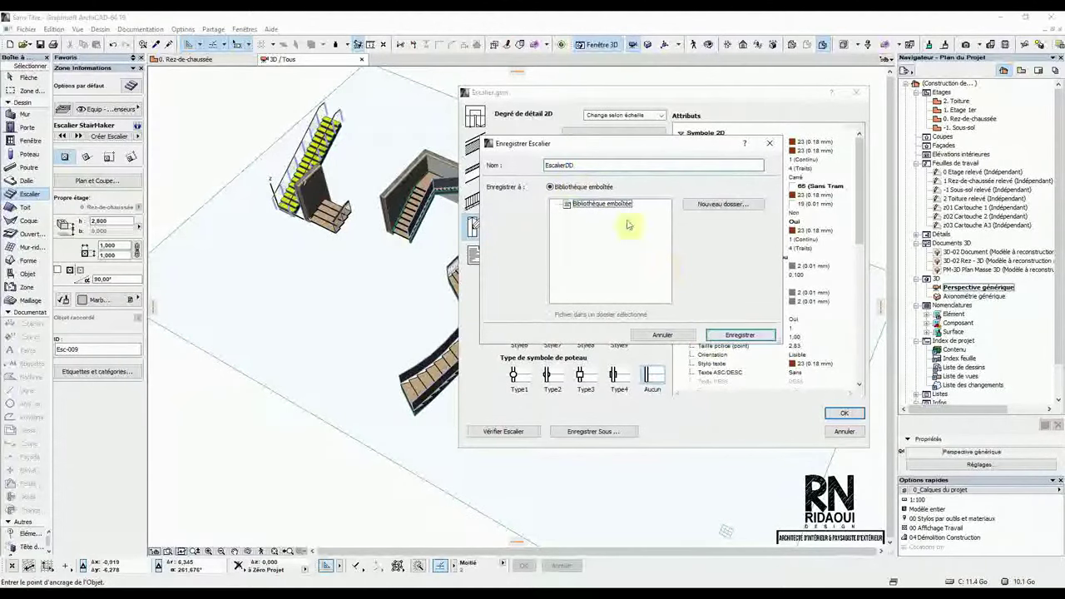
left_click(740, 334)
left_click(843, 413)
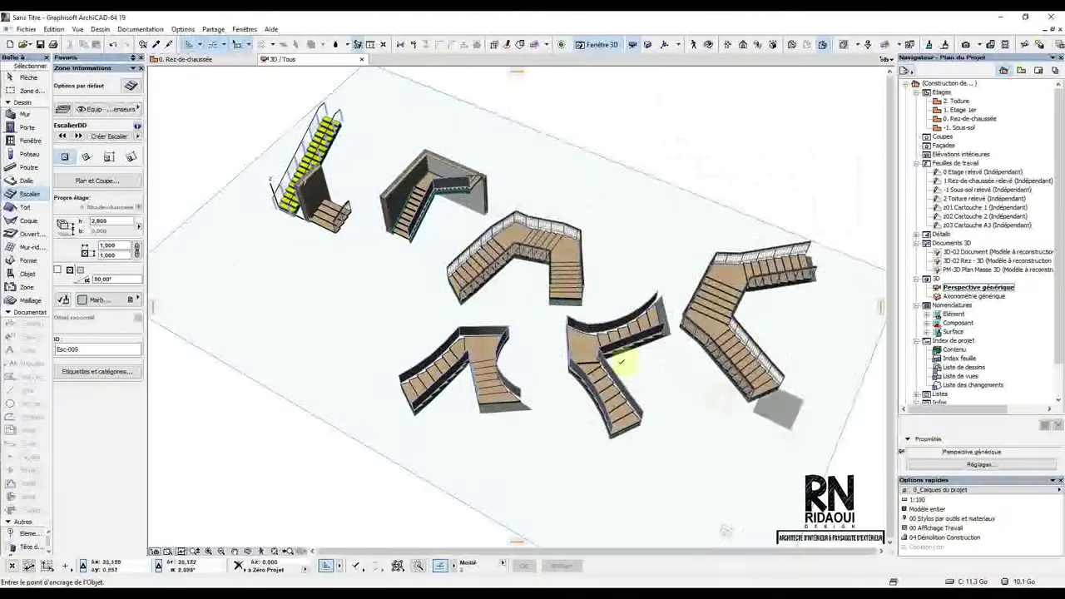
Step: Place the EscalierDD ramp in the empty area beside the existing stairs on the ground-floor plan
left_click(212, 59)
middle_click_drag(581, 273, 369, 254)
scroll(583, 258, "down", 2)
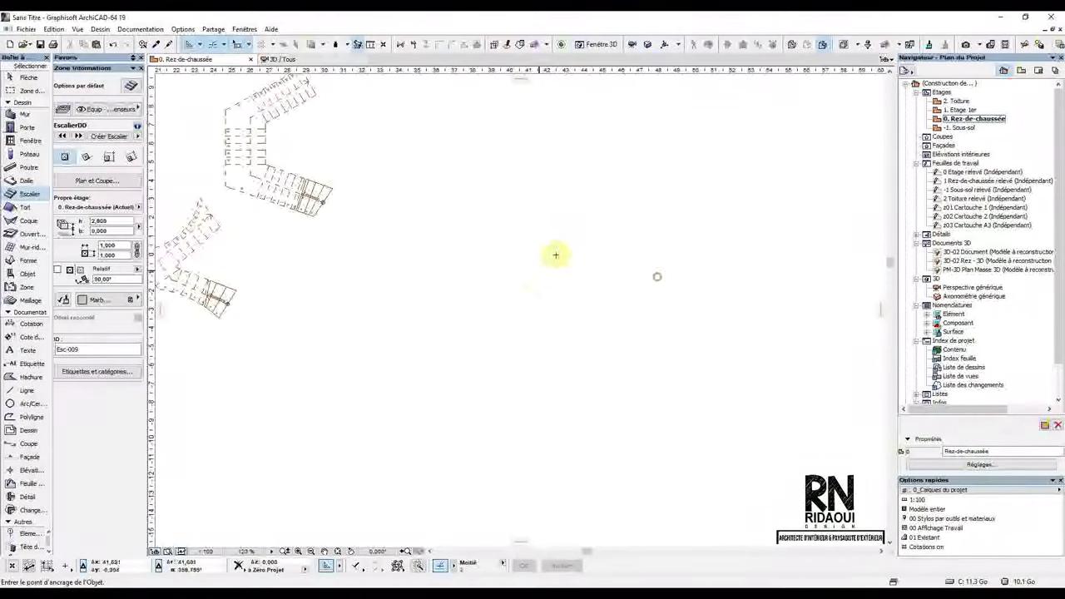
Step: Examine the placed straight ramp up close in the 3D view
left_click(282, 59)
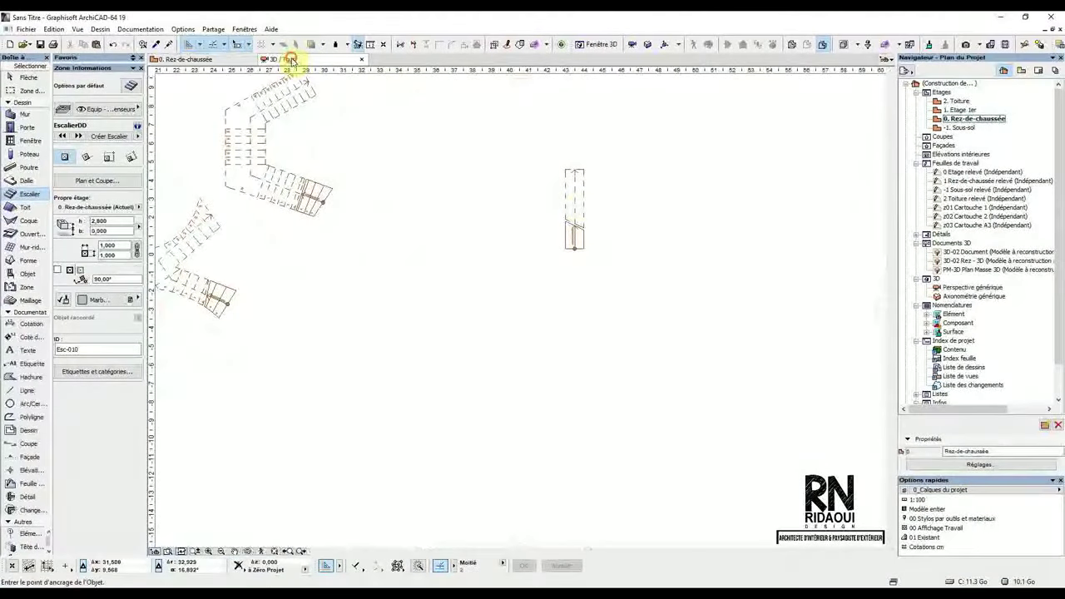
scroll(582, 275, "up", 3)
middle_click_drag(549, 313, 358, 333, "shift")
key("Escape")
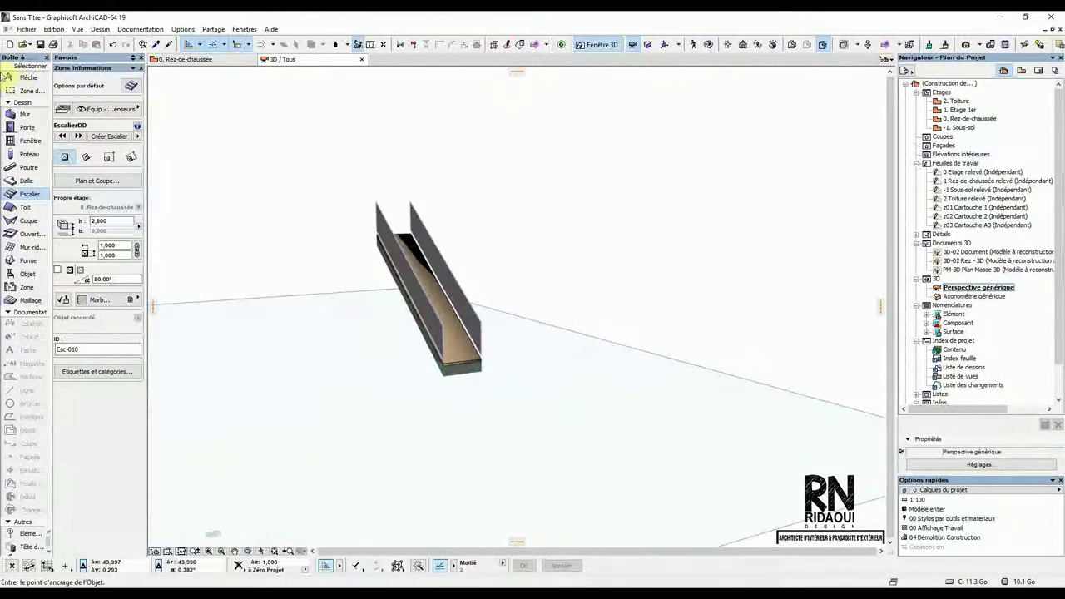
Step: Select the ramp in 3D and review its StairMaker geometry options from the selected-stair settings, without changing them
left_click(421, 377)
left_click(428, 190)
middle_click_drag(428, 191, 373, 207, "shift")
left_click(408, 331)
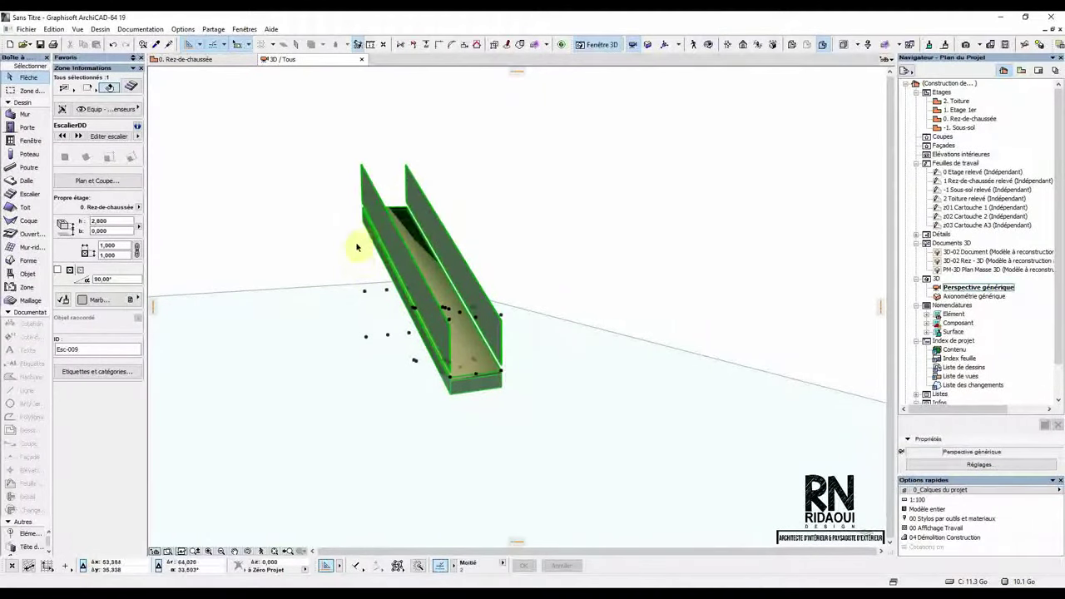
middle_click_drag(410, 214, 483, 213, "shift")
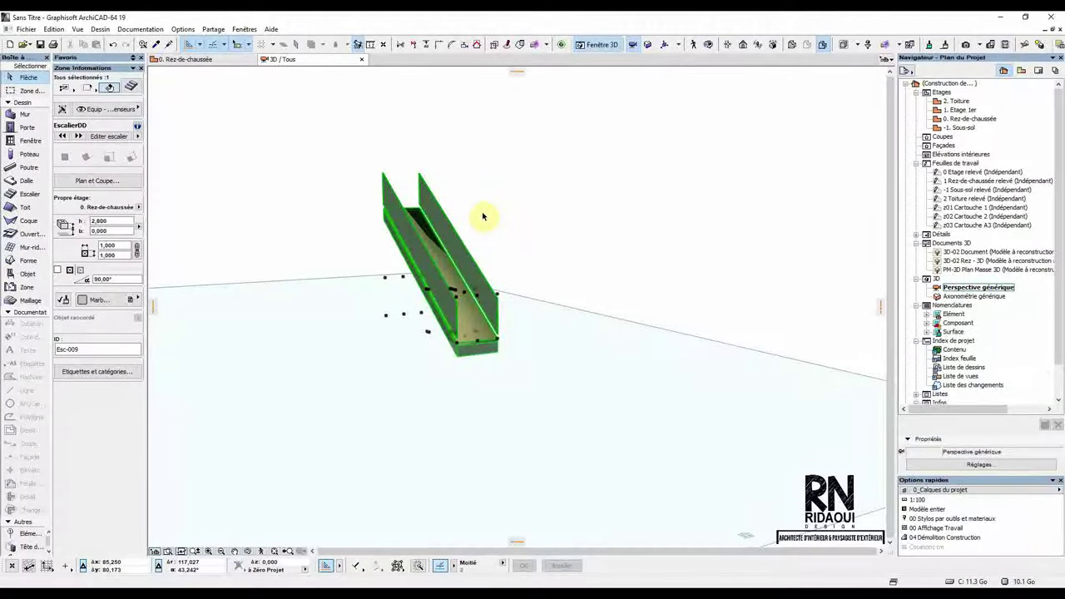
left_click(29, 193)
left_click(131, 86)
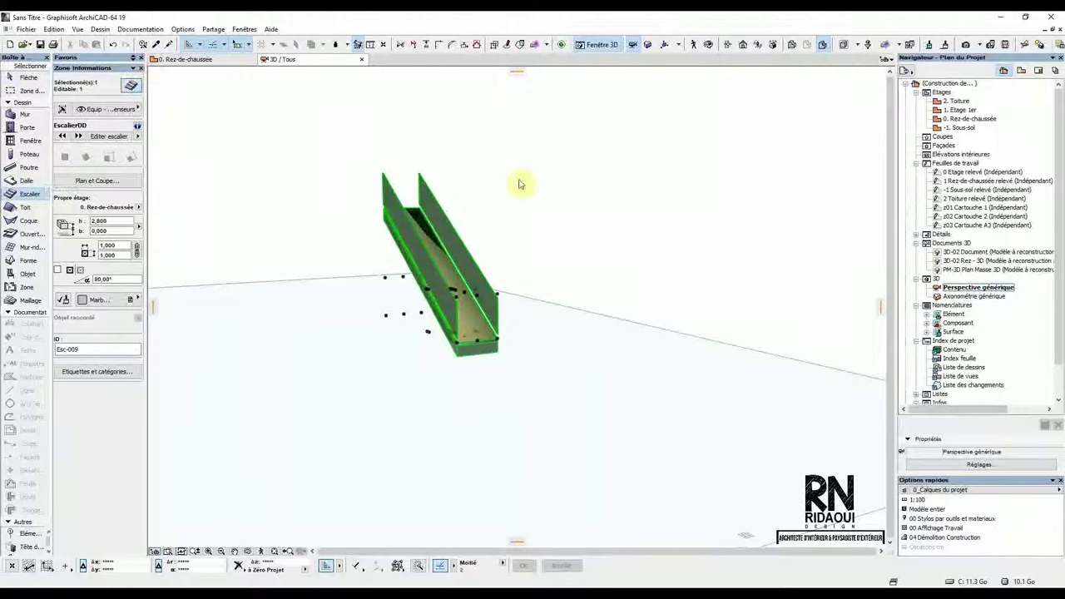
left_click(645, 93)
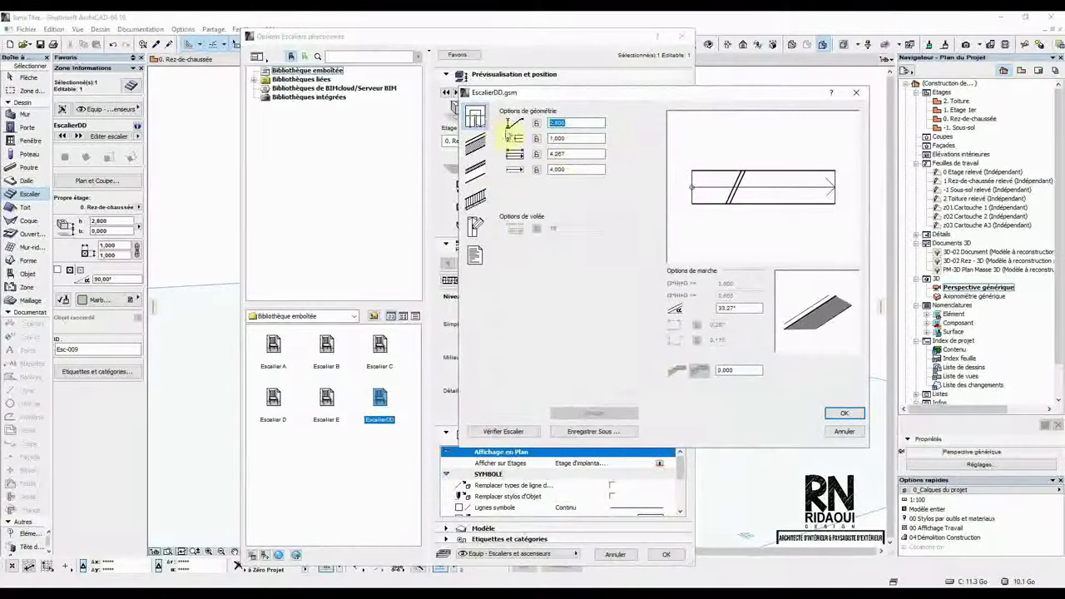
left_click(844, 432)
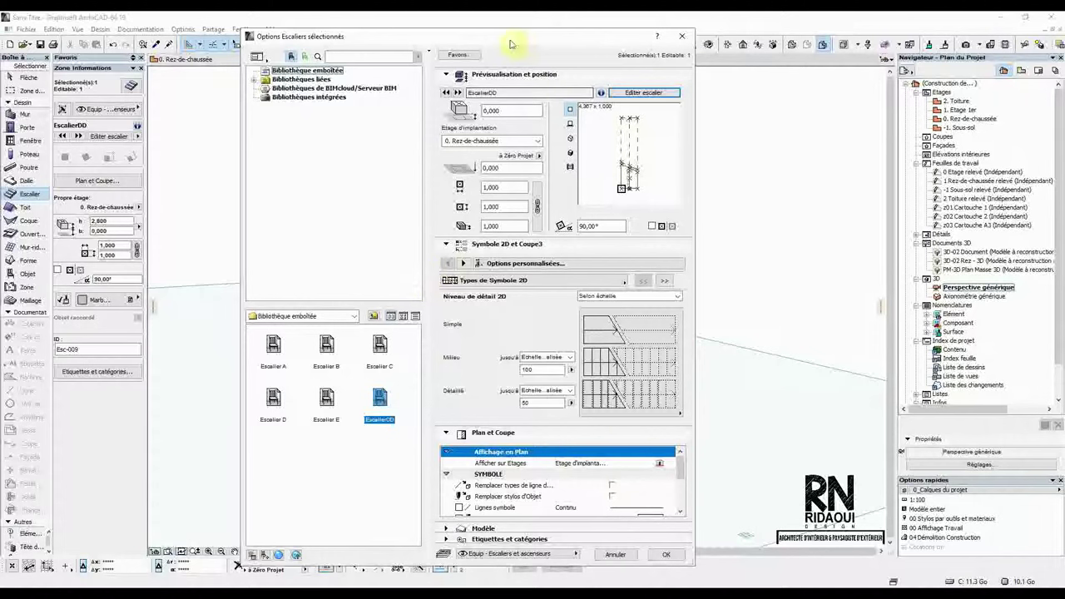
left_click_drag(476, 40, 564, 40)
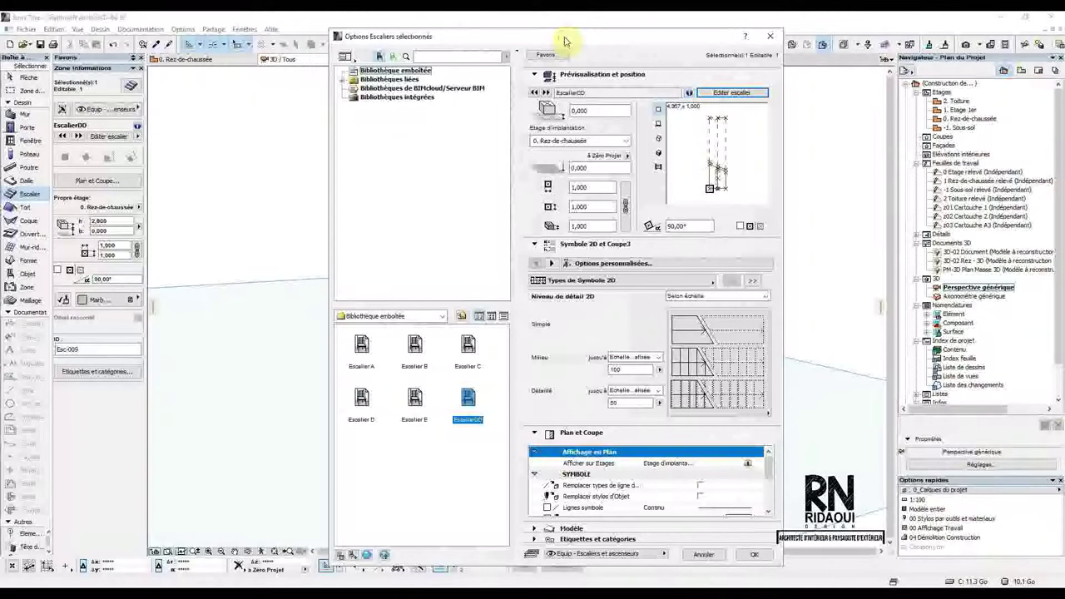